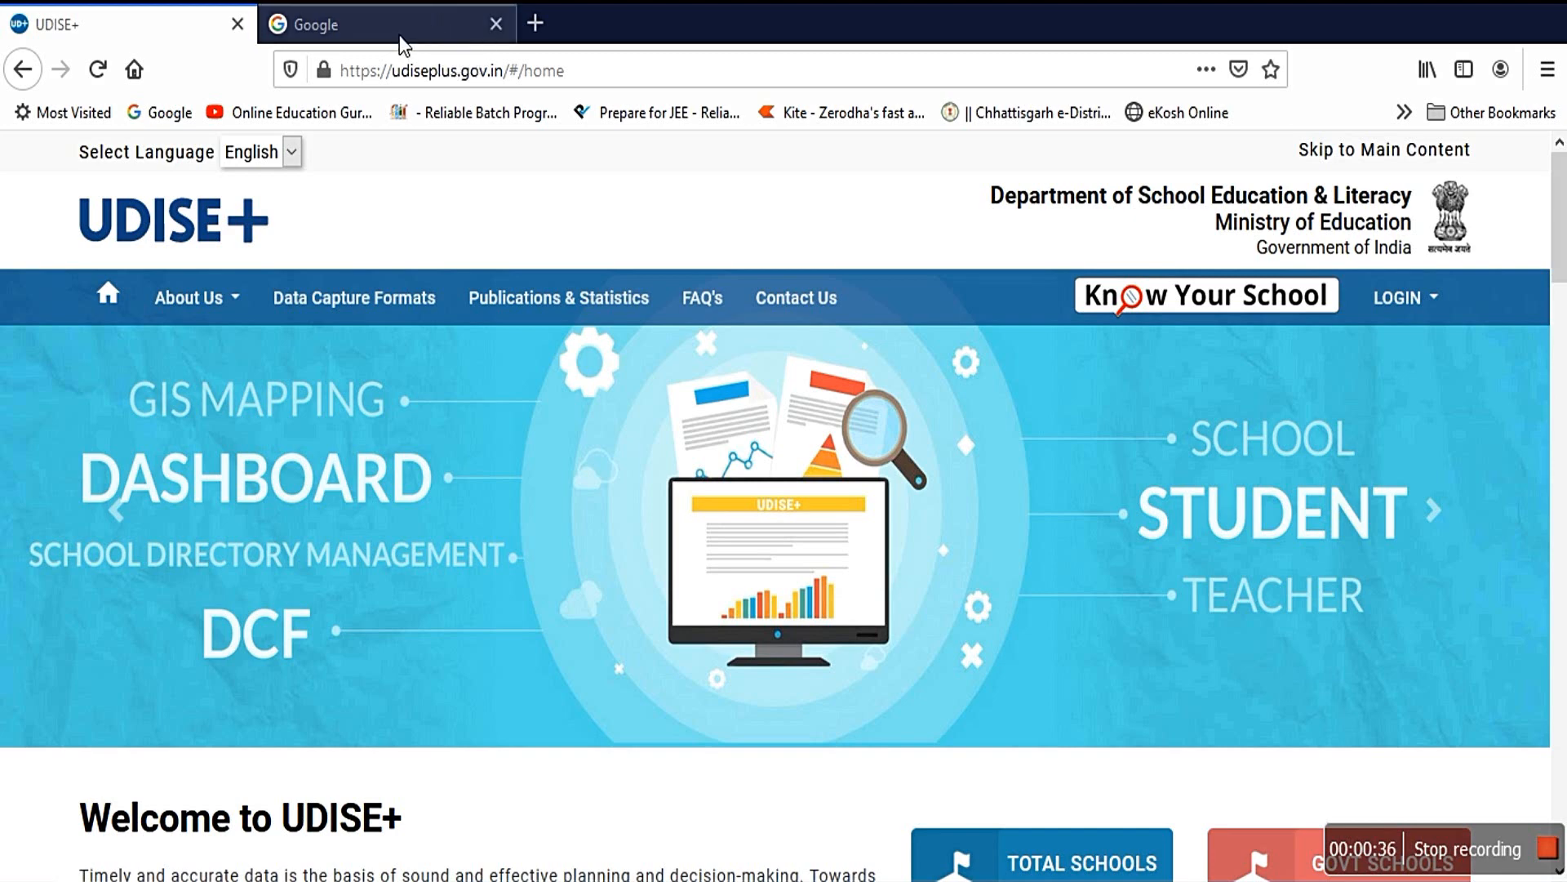
Step: Search Google for 'udise plus' and load the official UDISE+ home page from the results
click(399, 34)
text(udise)
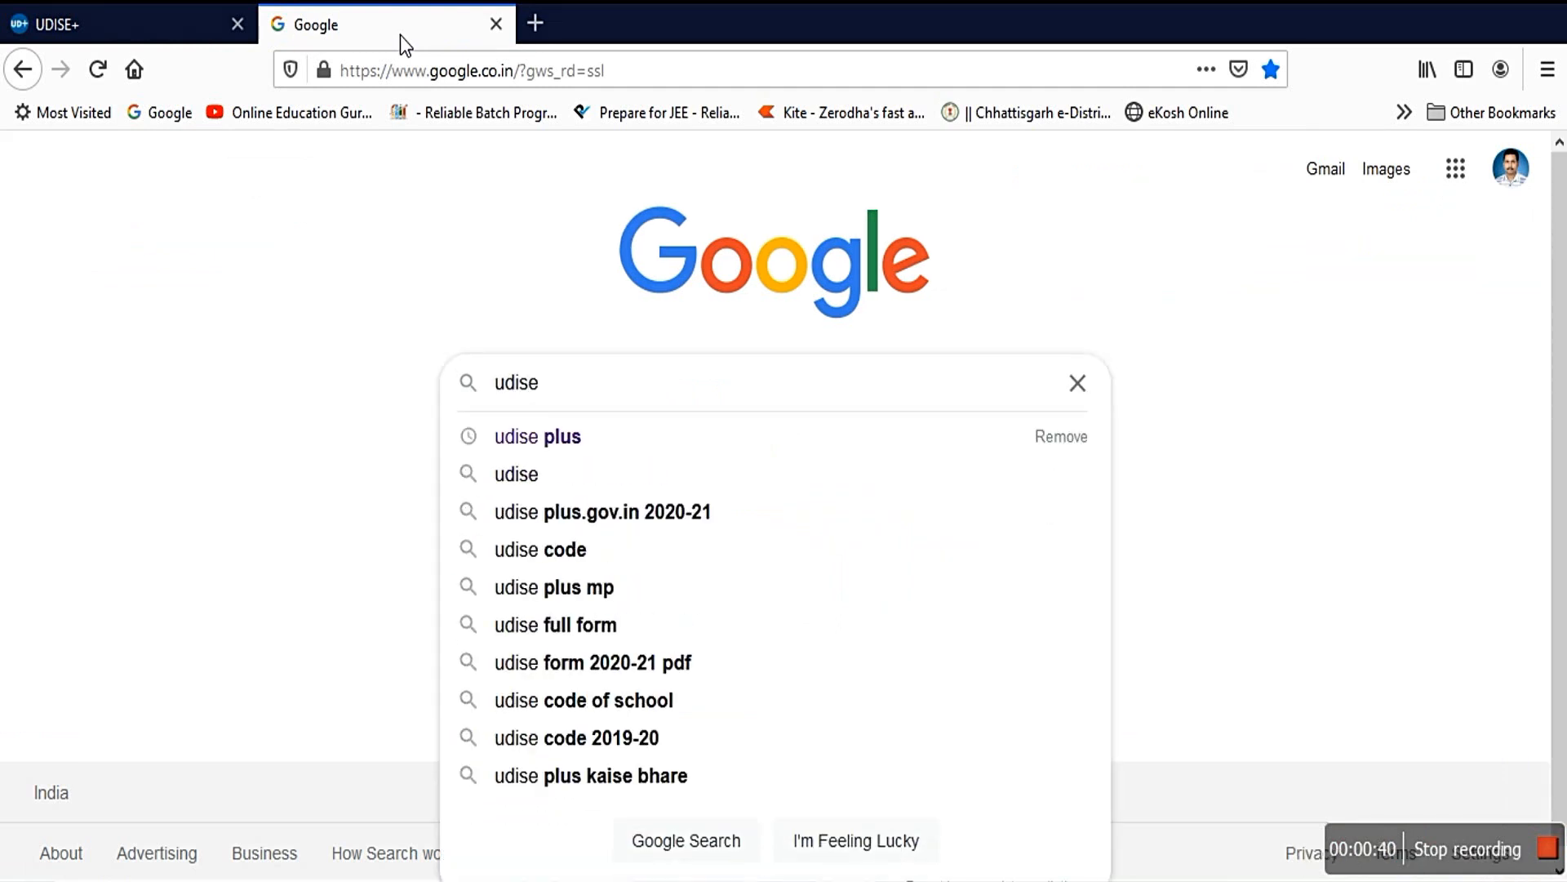
click(576, 442)
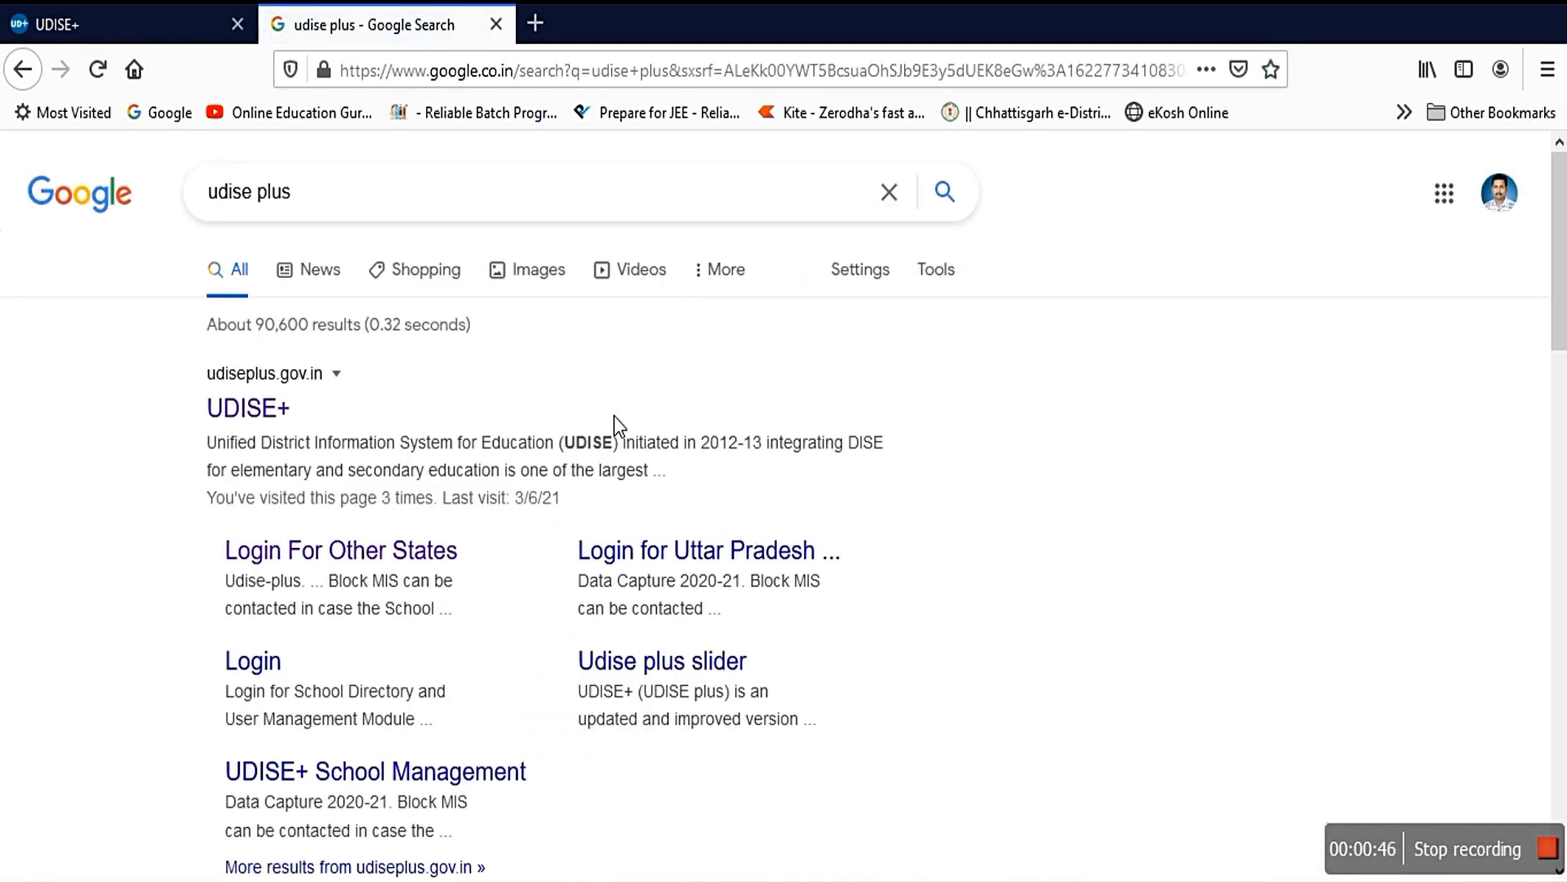
click(290, 411)
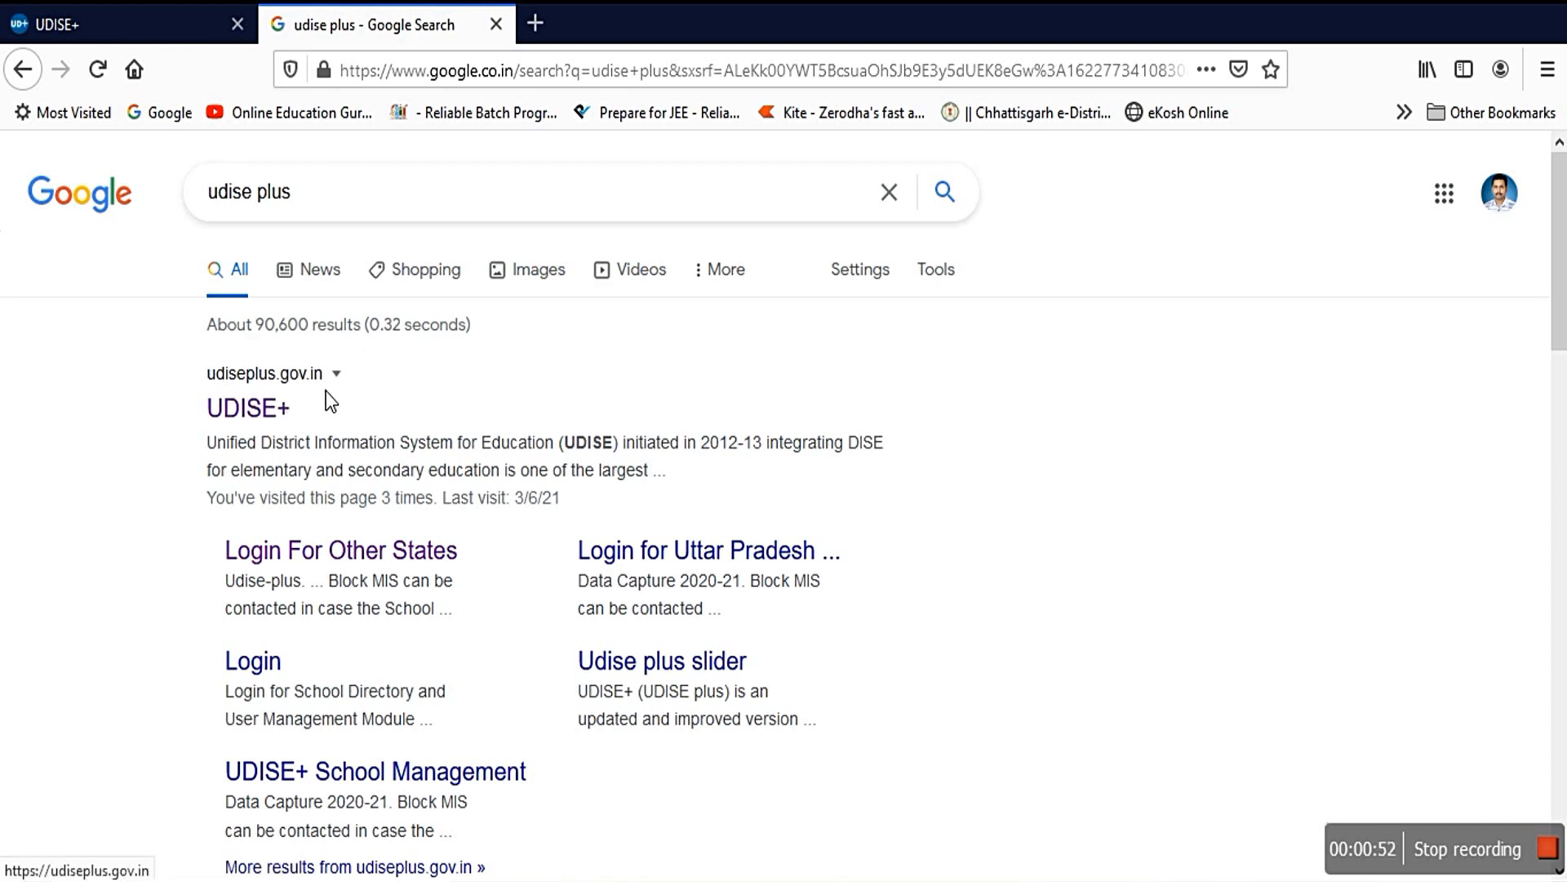
click(263, 408)
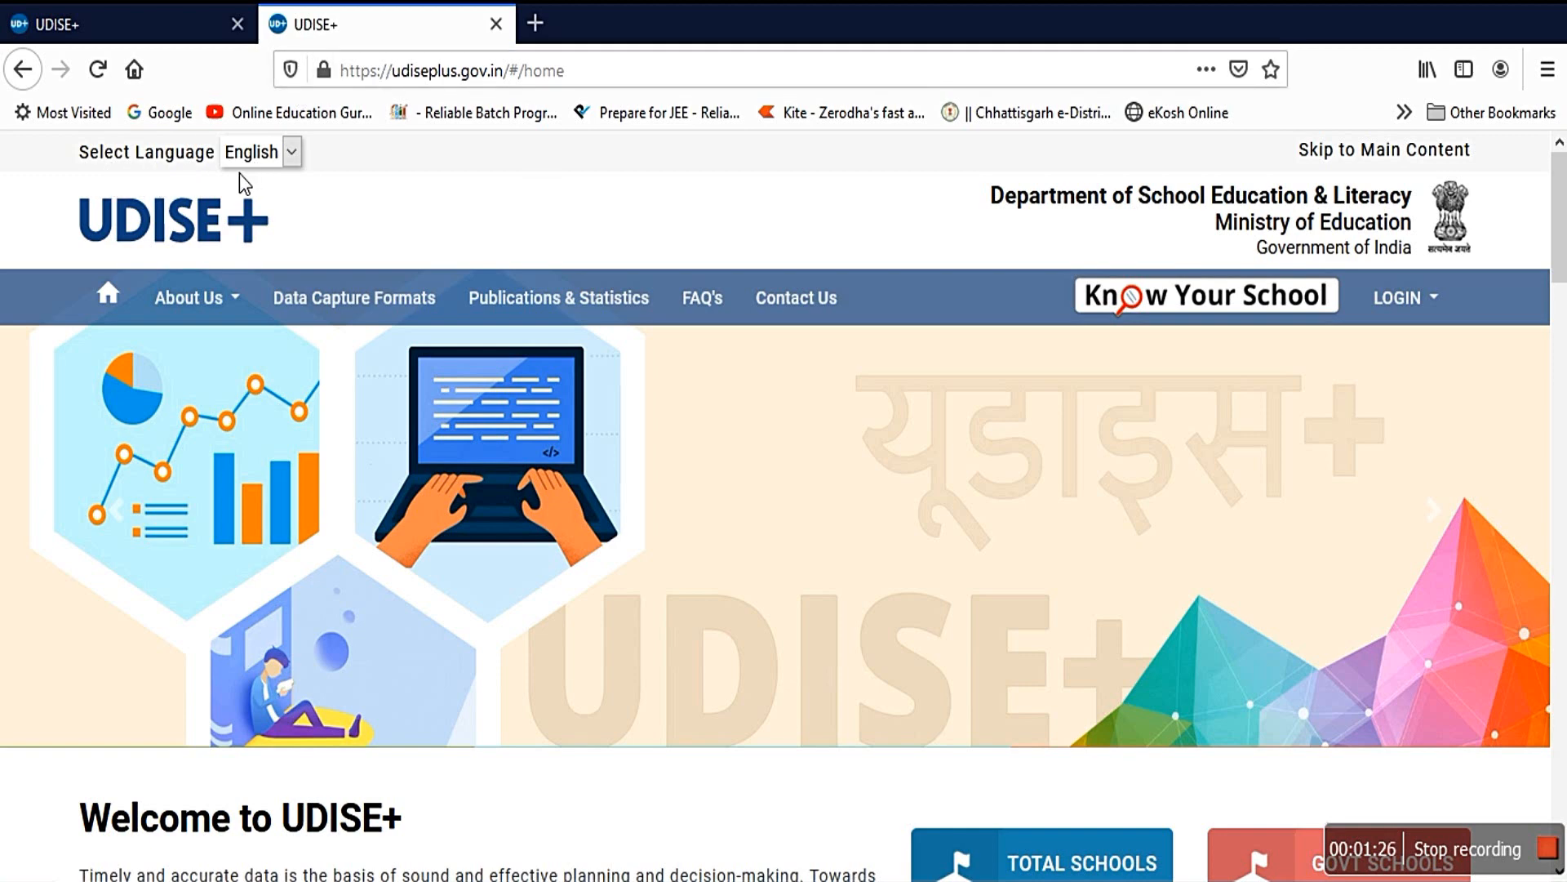
Step: Keep the UDISE+ site language as English and show the School Data Capture login options
click(291, 154)
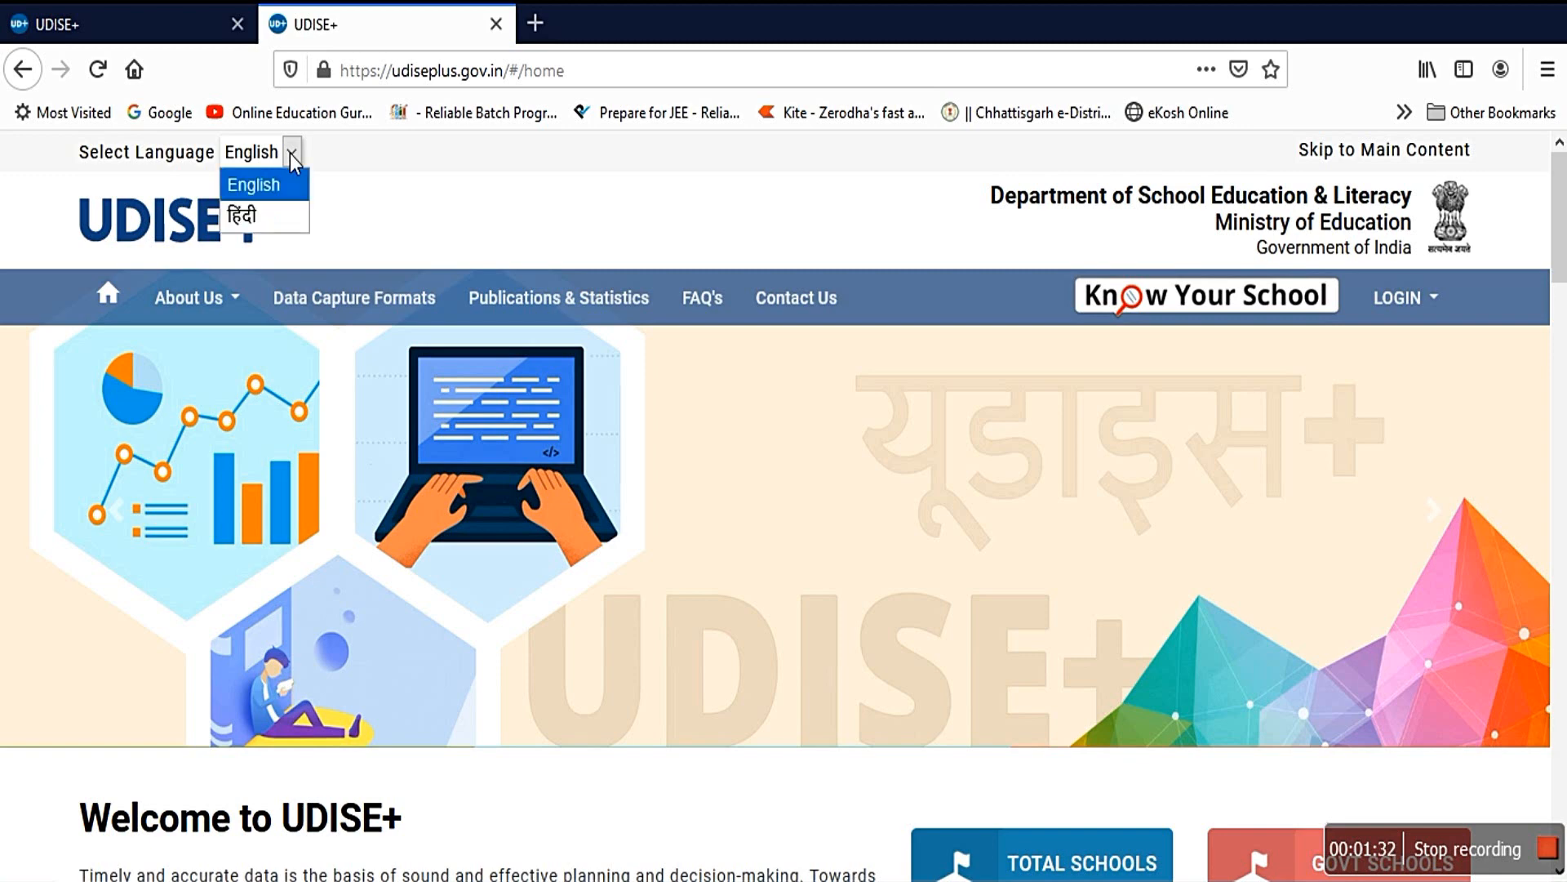
click(290, 154)
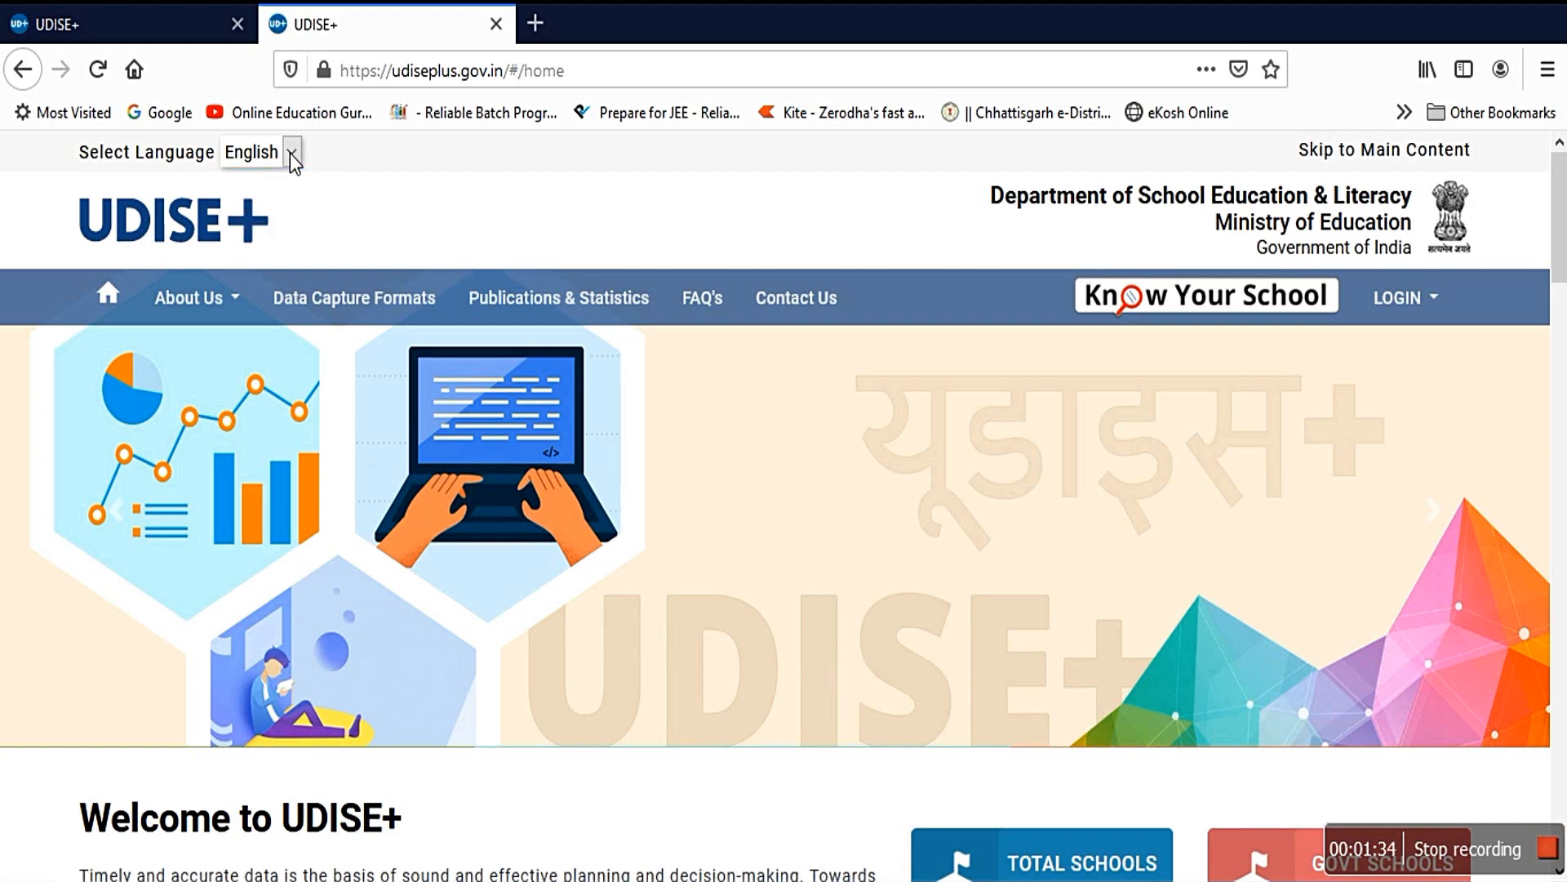
click(291, 153)
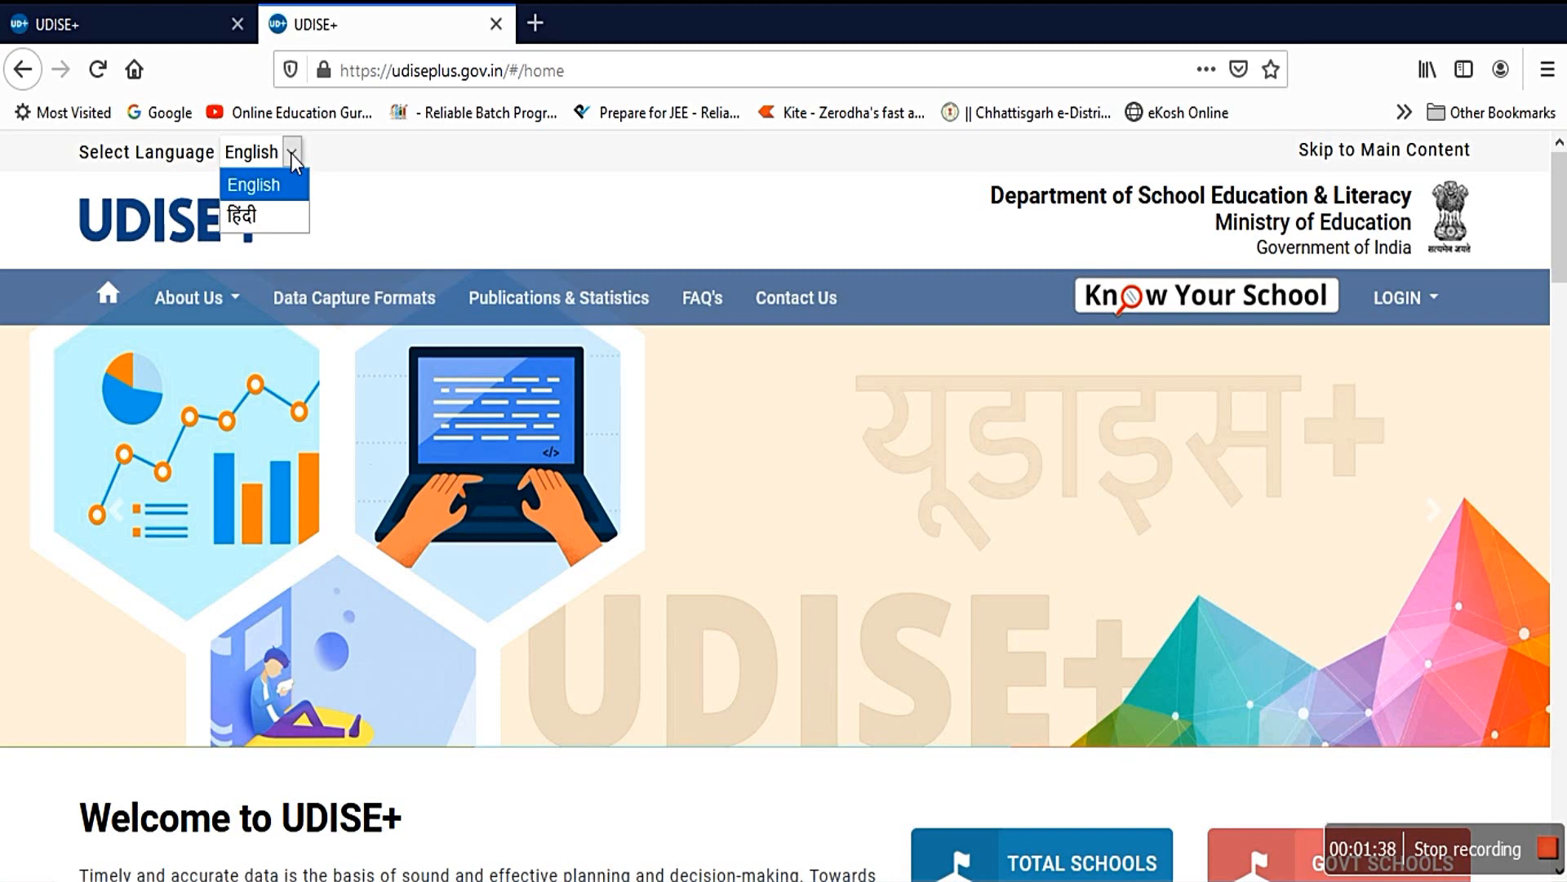
click(291, 153)
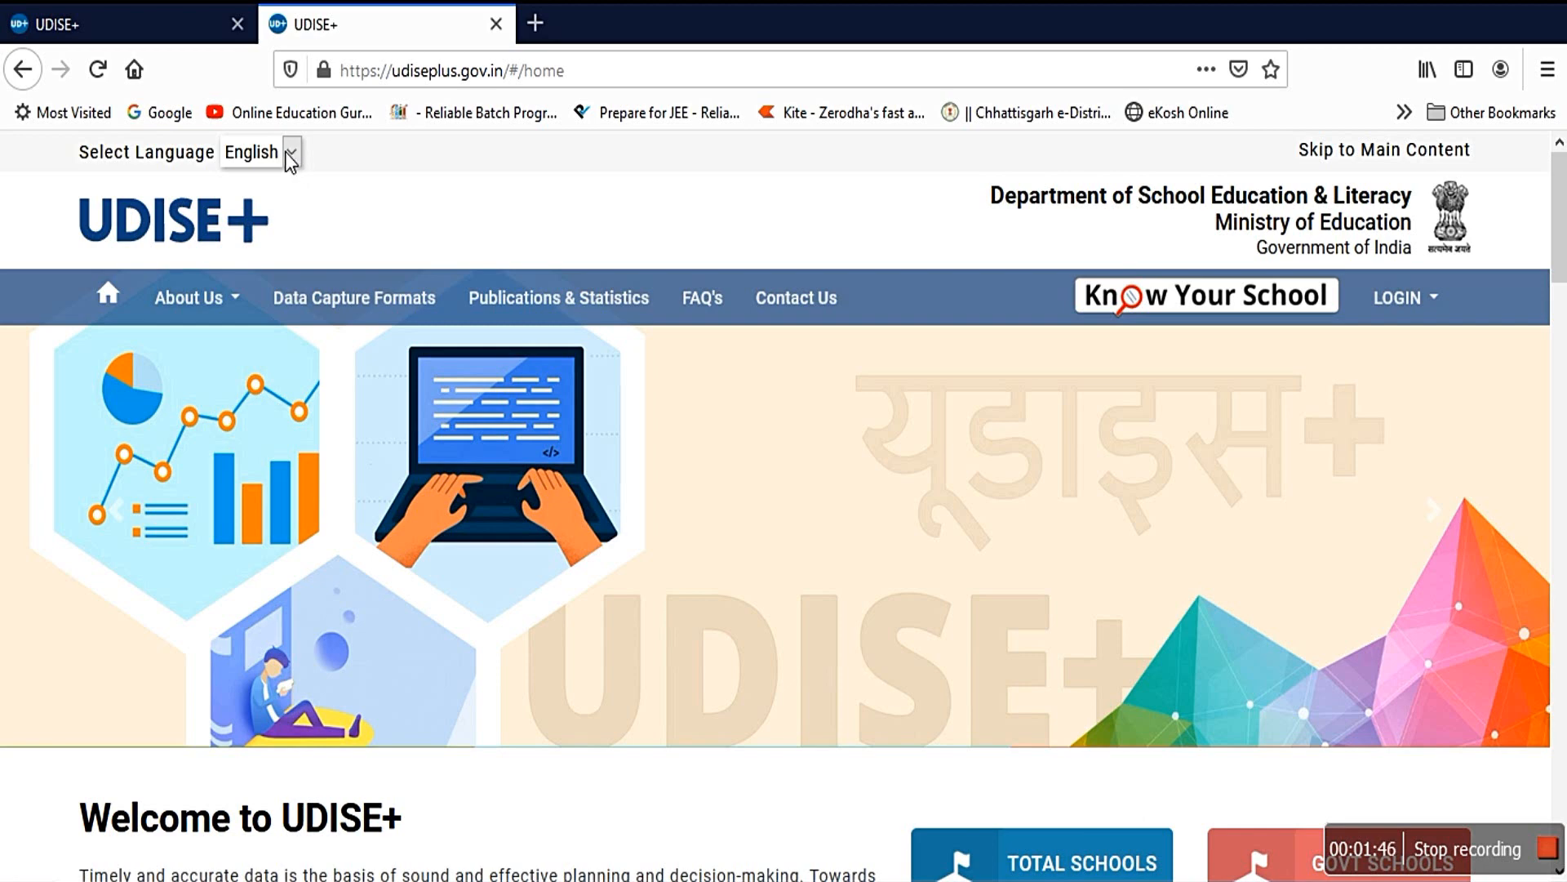
click(1400, 296)
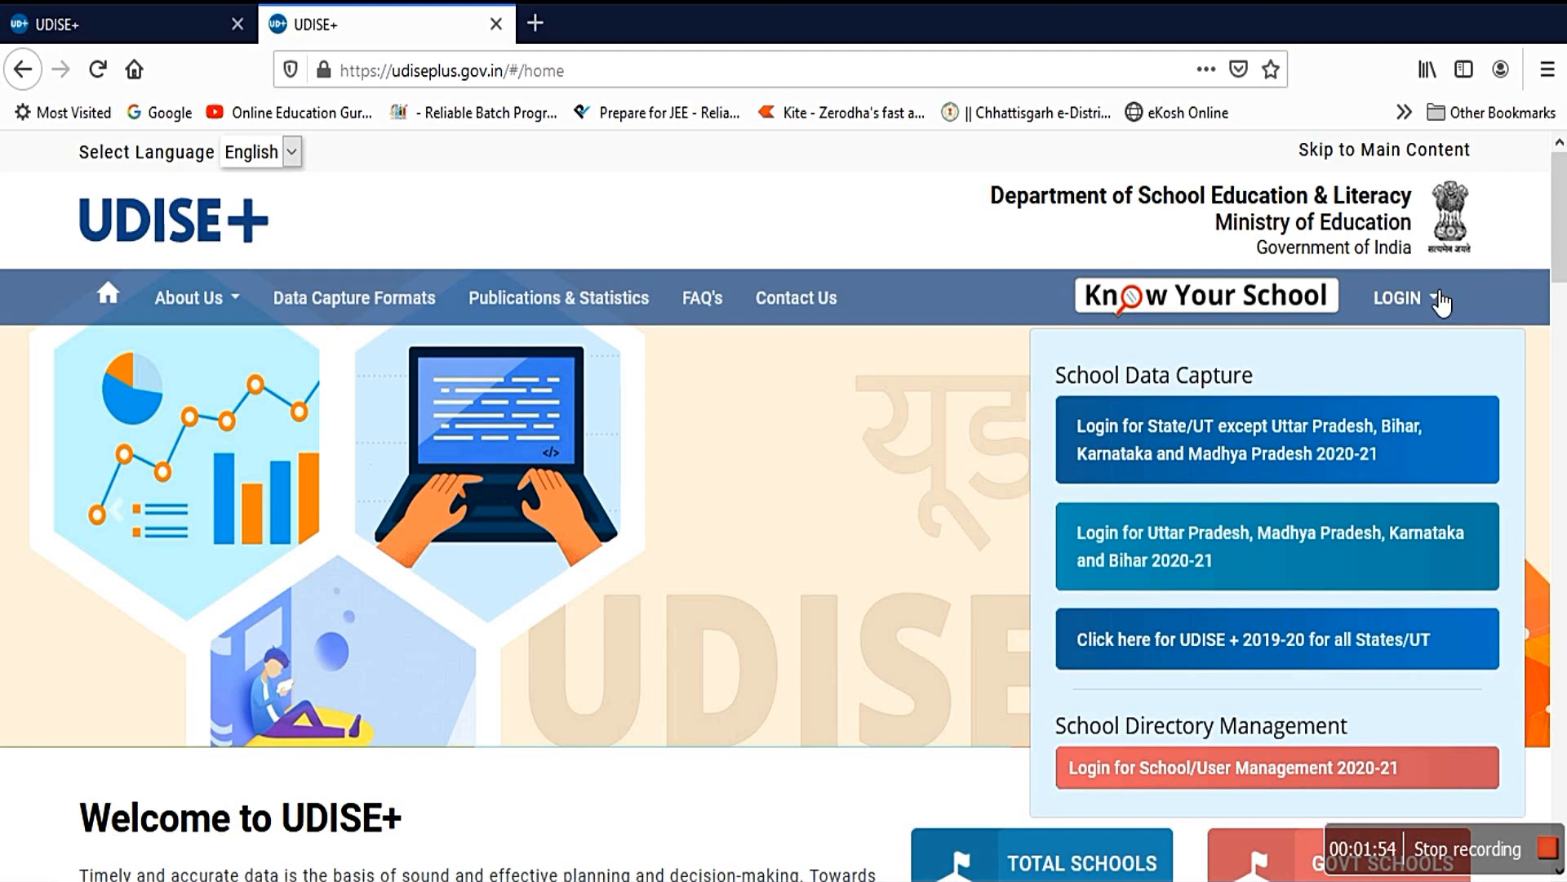
Step: Toggle the LOGIN dropdown closed so the Welcome to UDISE+ banner shows again
click(1442, 303)
click(1435, 304)
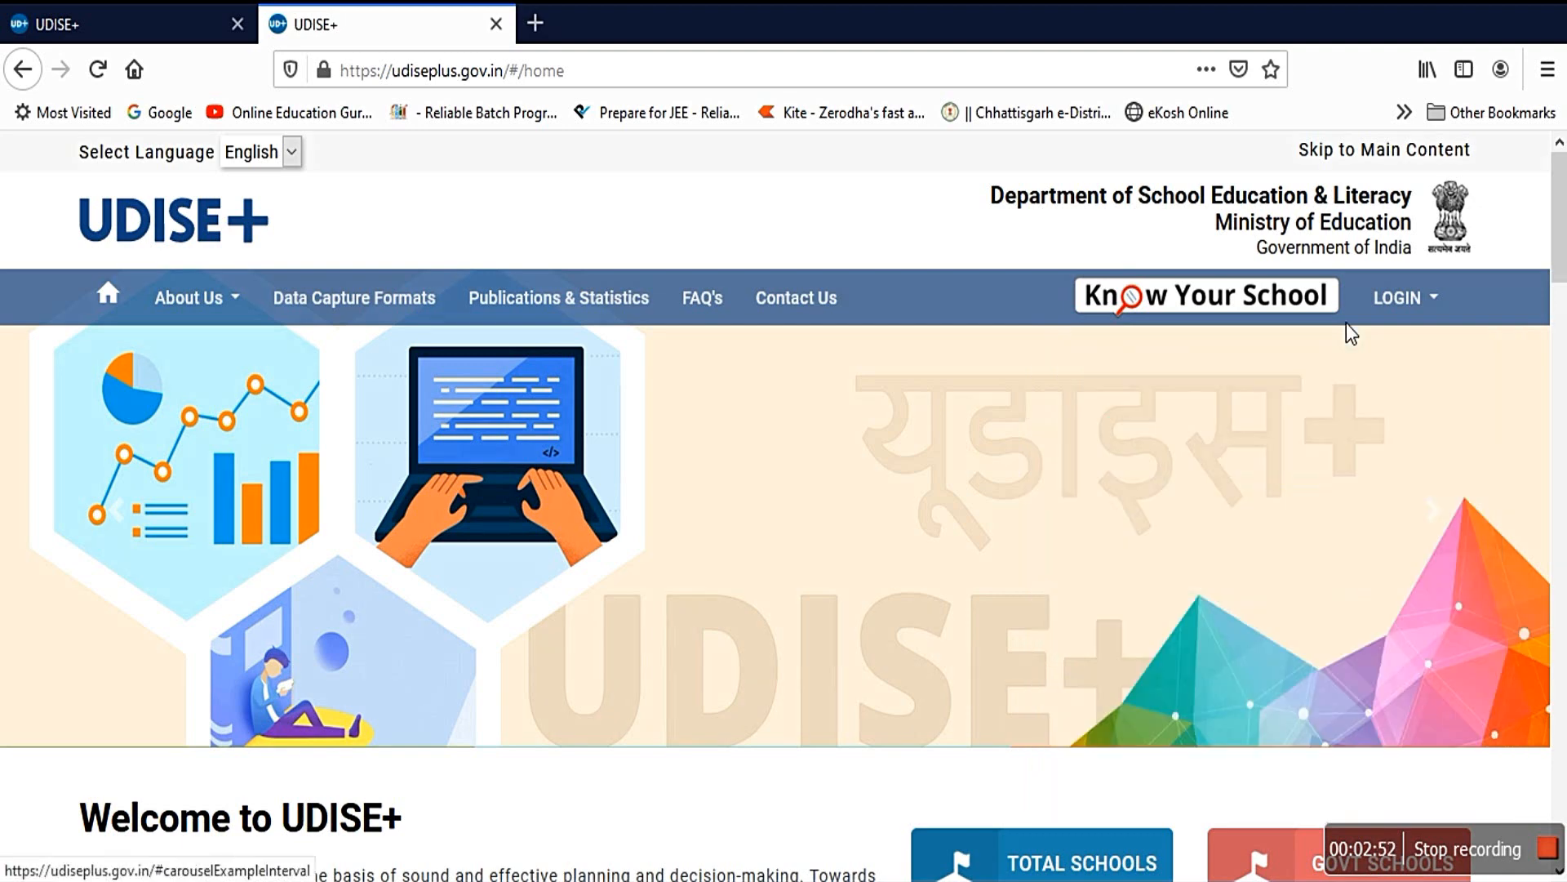
Step: Choose the 2020-21 Data Capture login for States/UTs other than Uttar Pradesh, Madhya Pradesh, Karnataka and Bihar
scroll(951, 478, down, 3)
scroll(947, 477, down, 10)
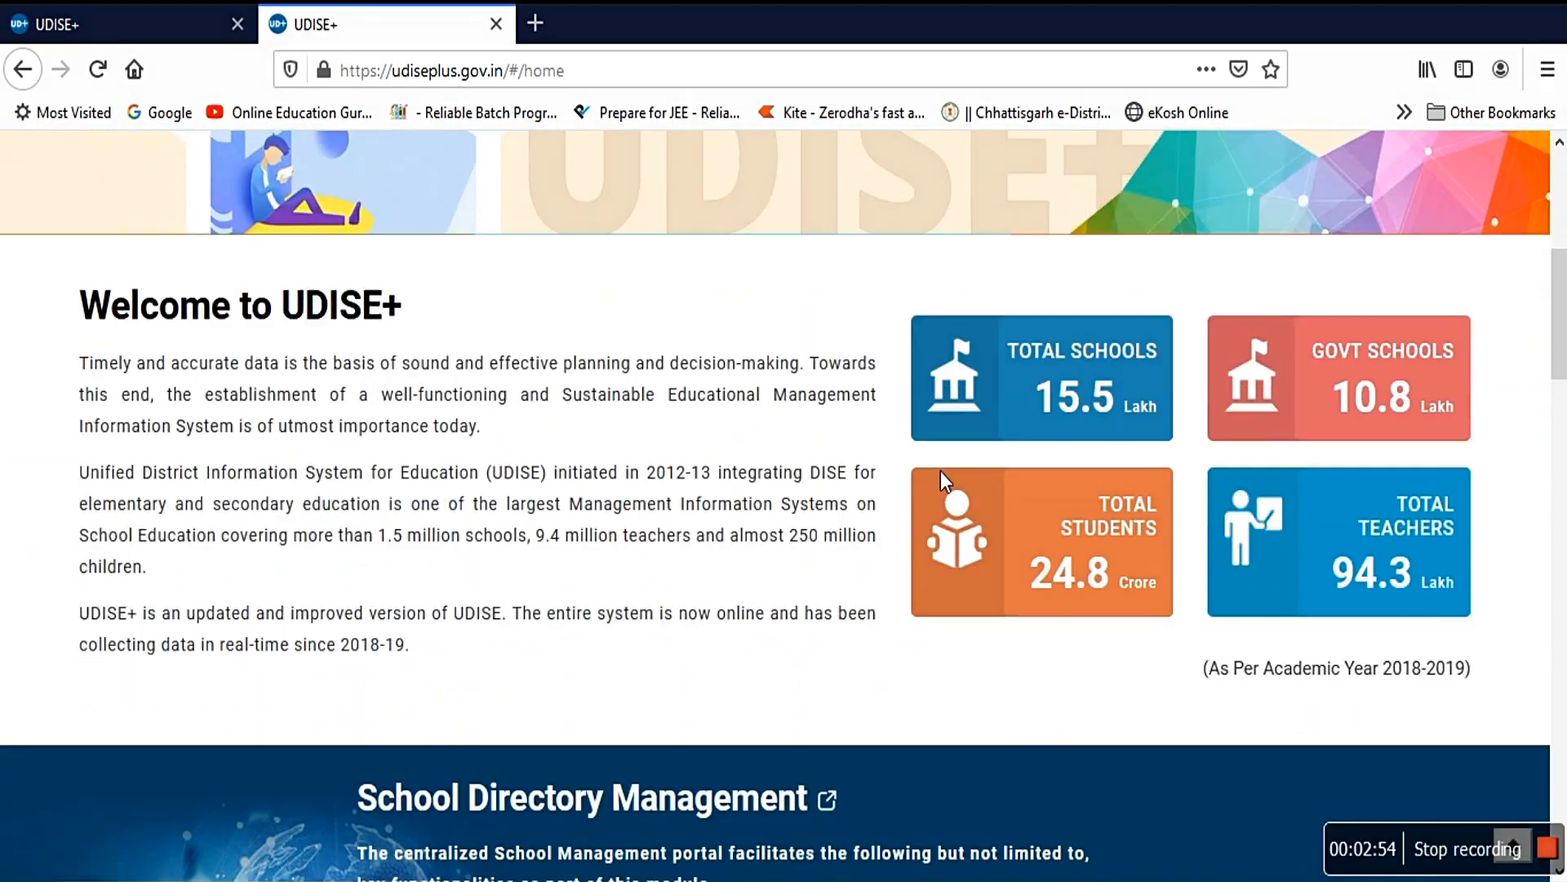
scroll(870, 458, down, 6)
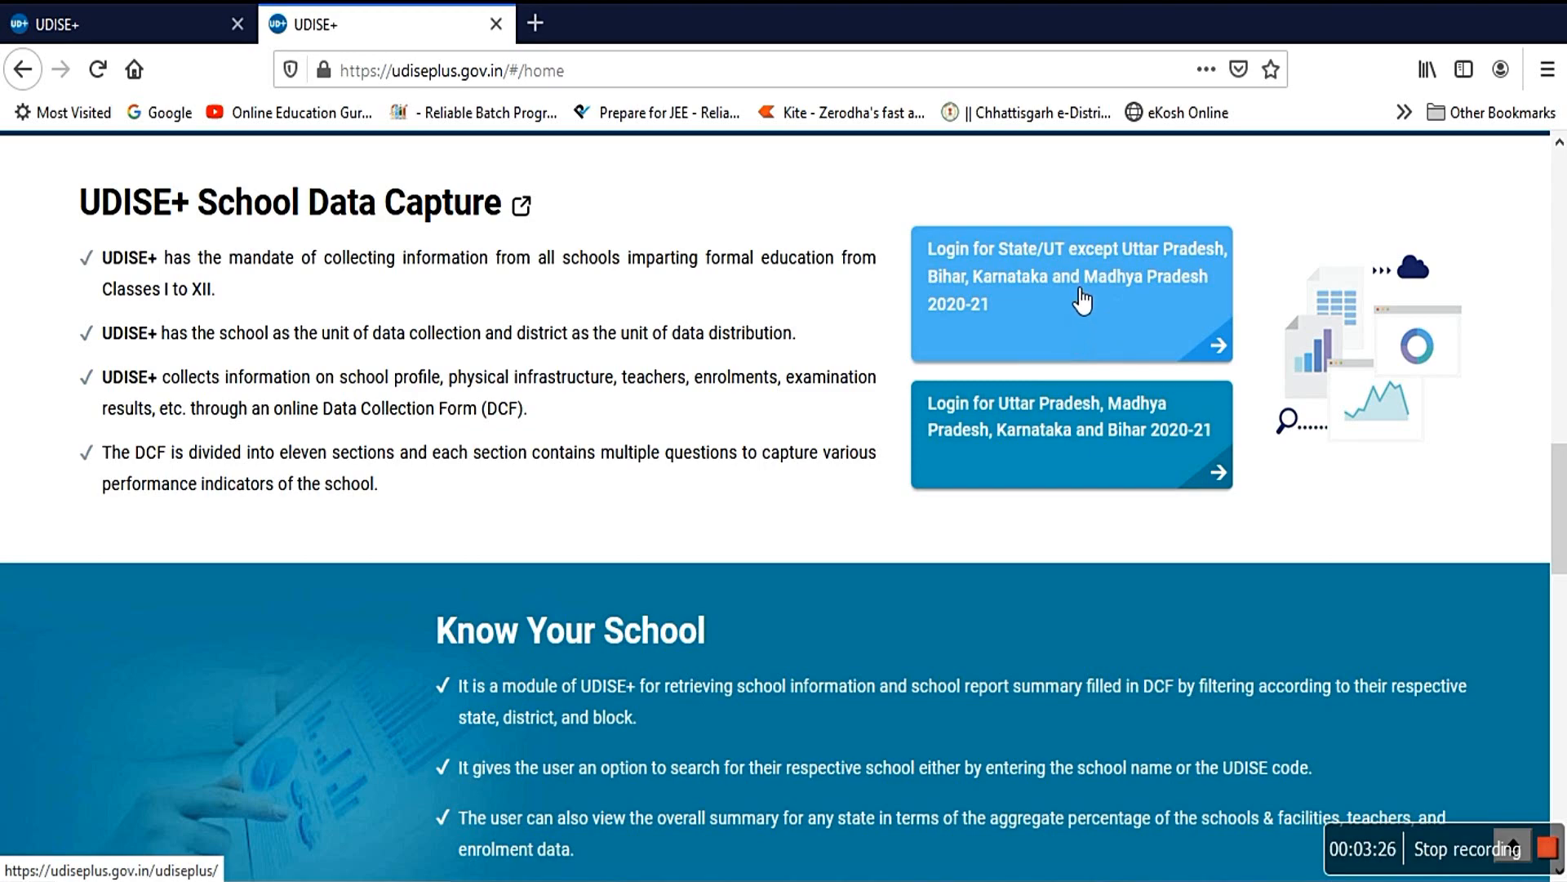
click(1082, 294)
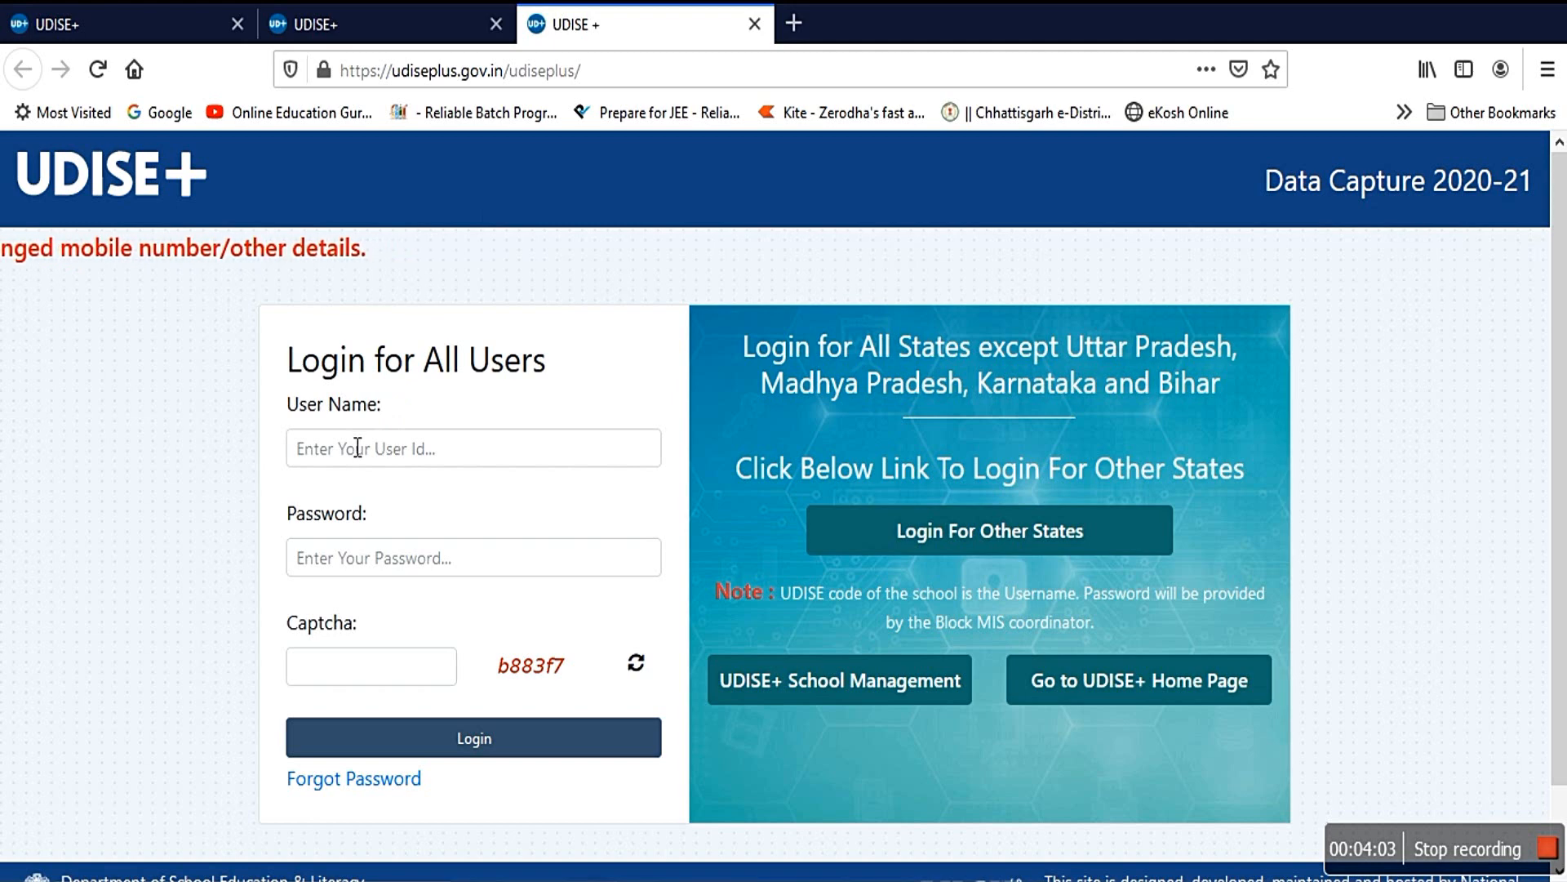
Step: Log in to the school's Data Capture account using the saved credentials and the displayed captcha
click(324, 463)
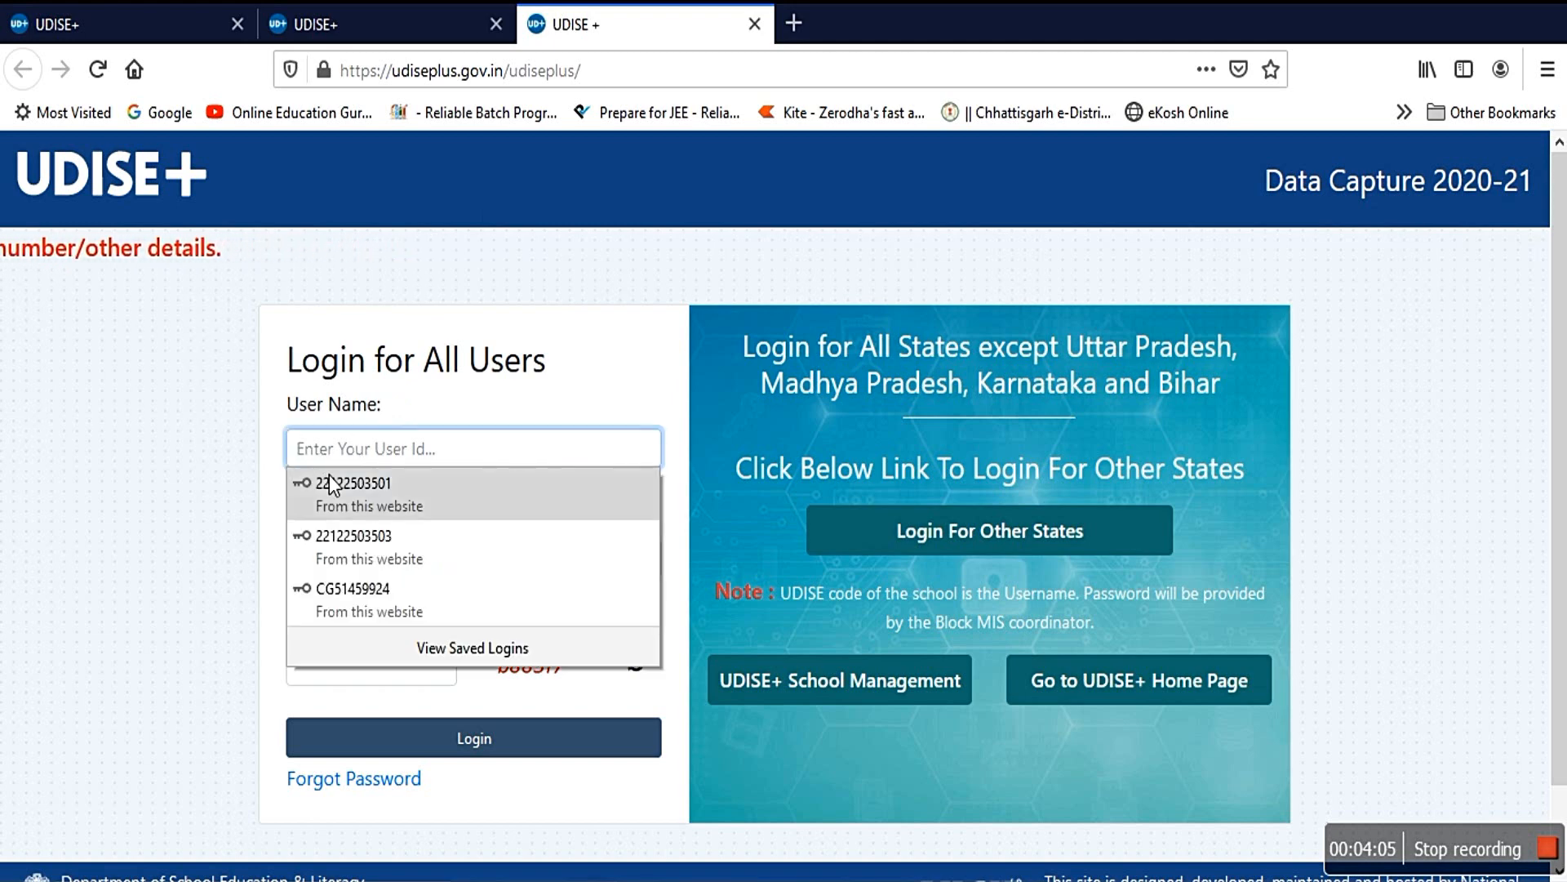
click(353, 531)
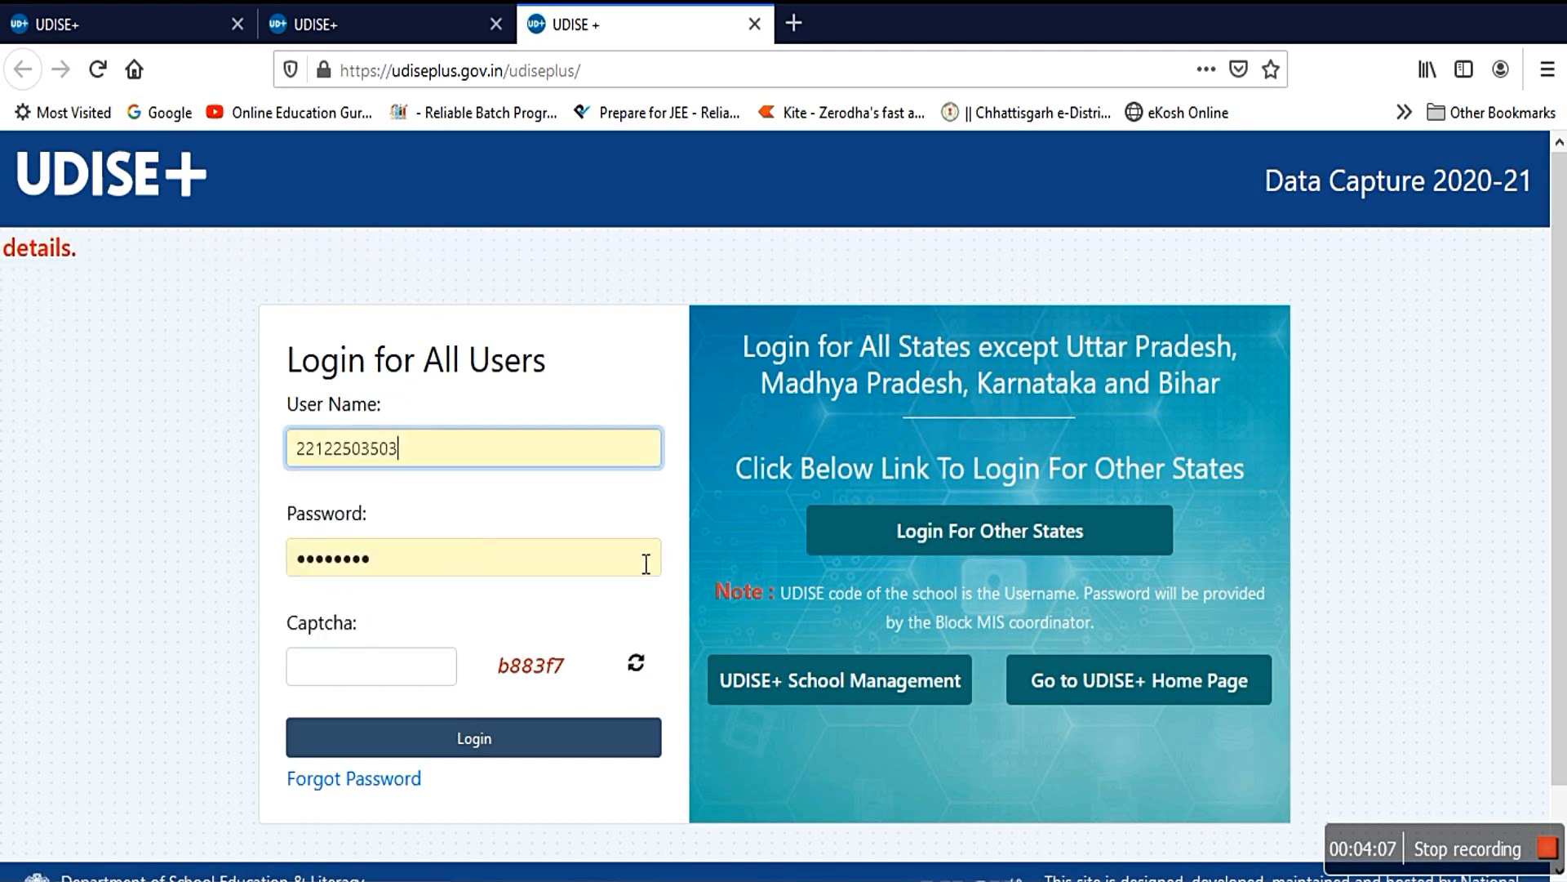
click(363, 674)
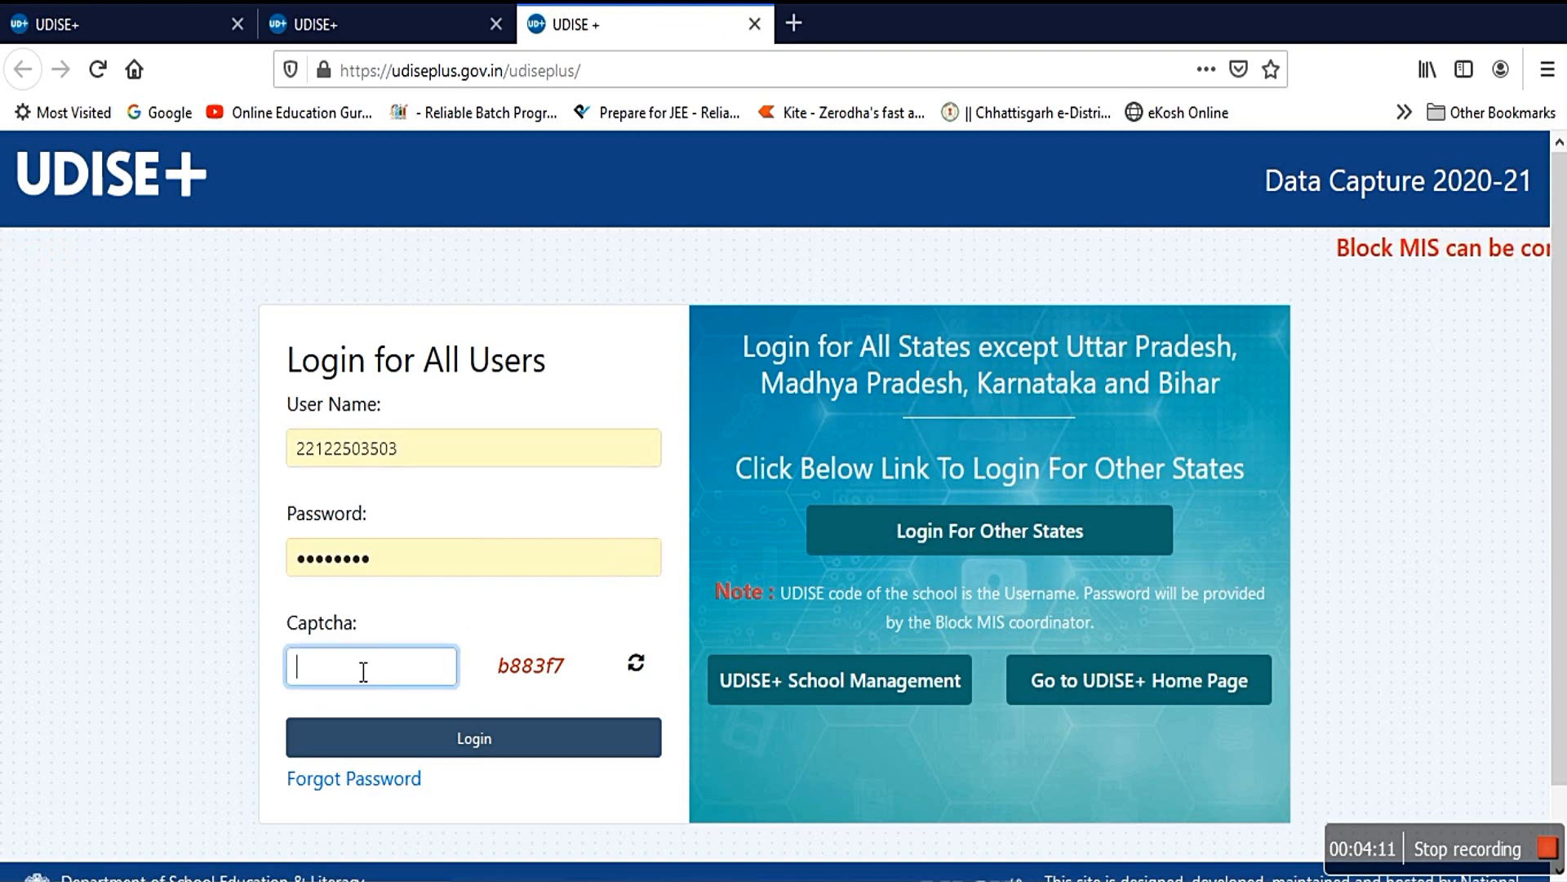
text(b)
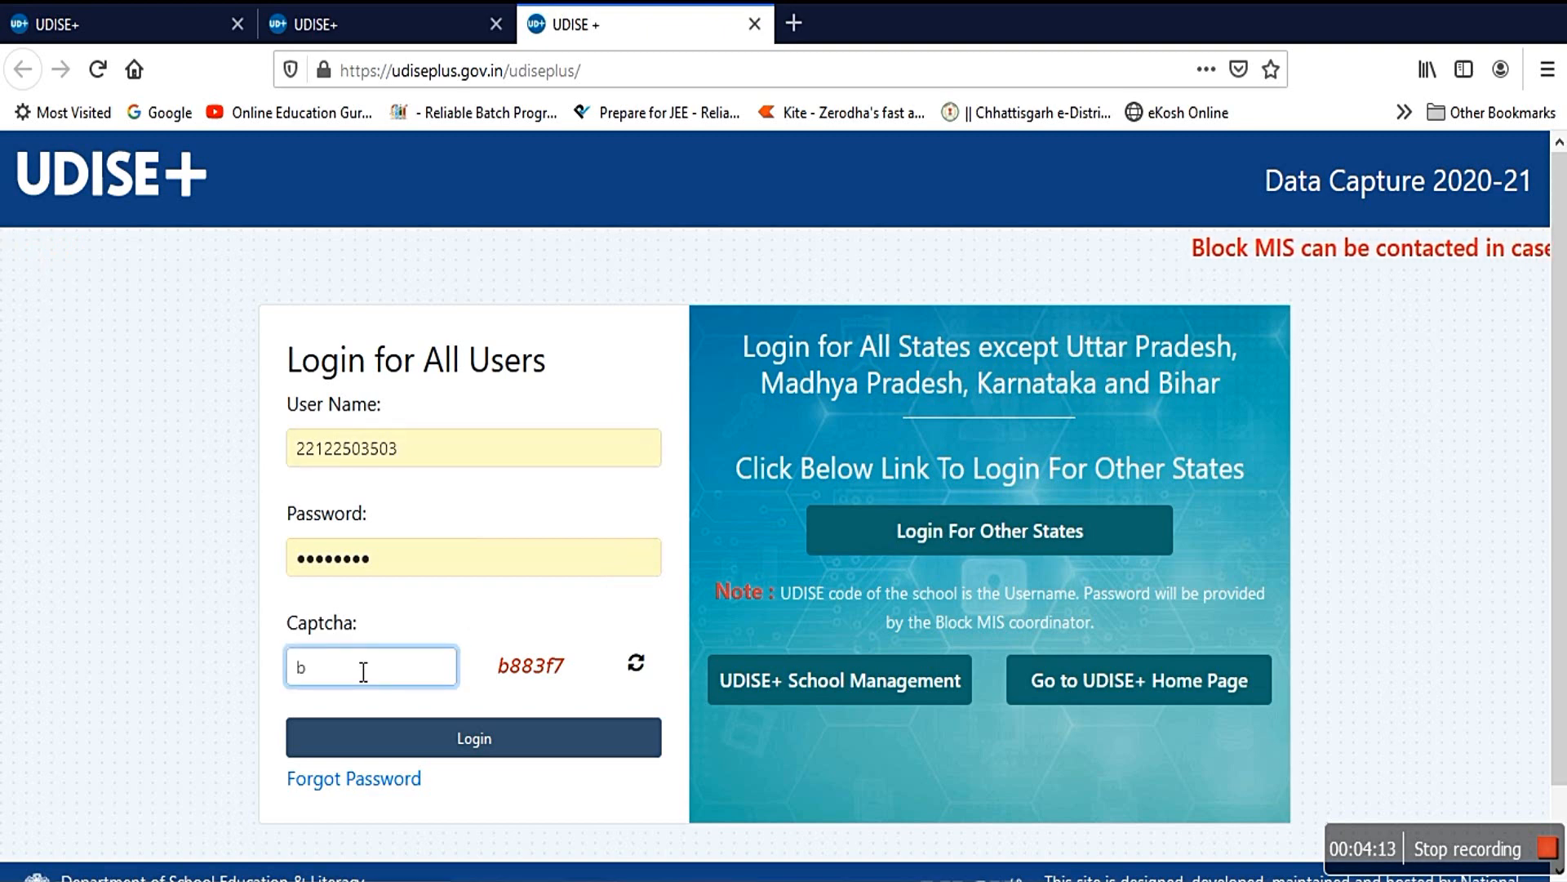
text(883f)
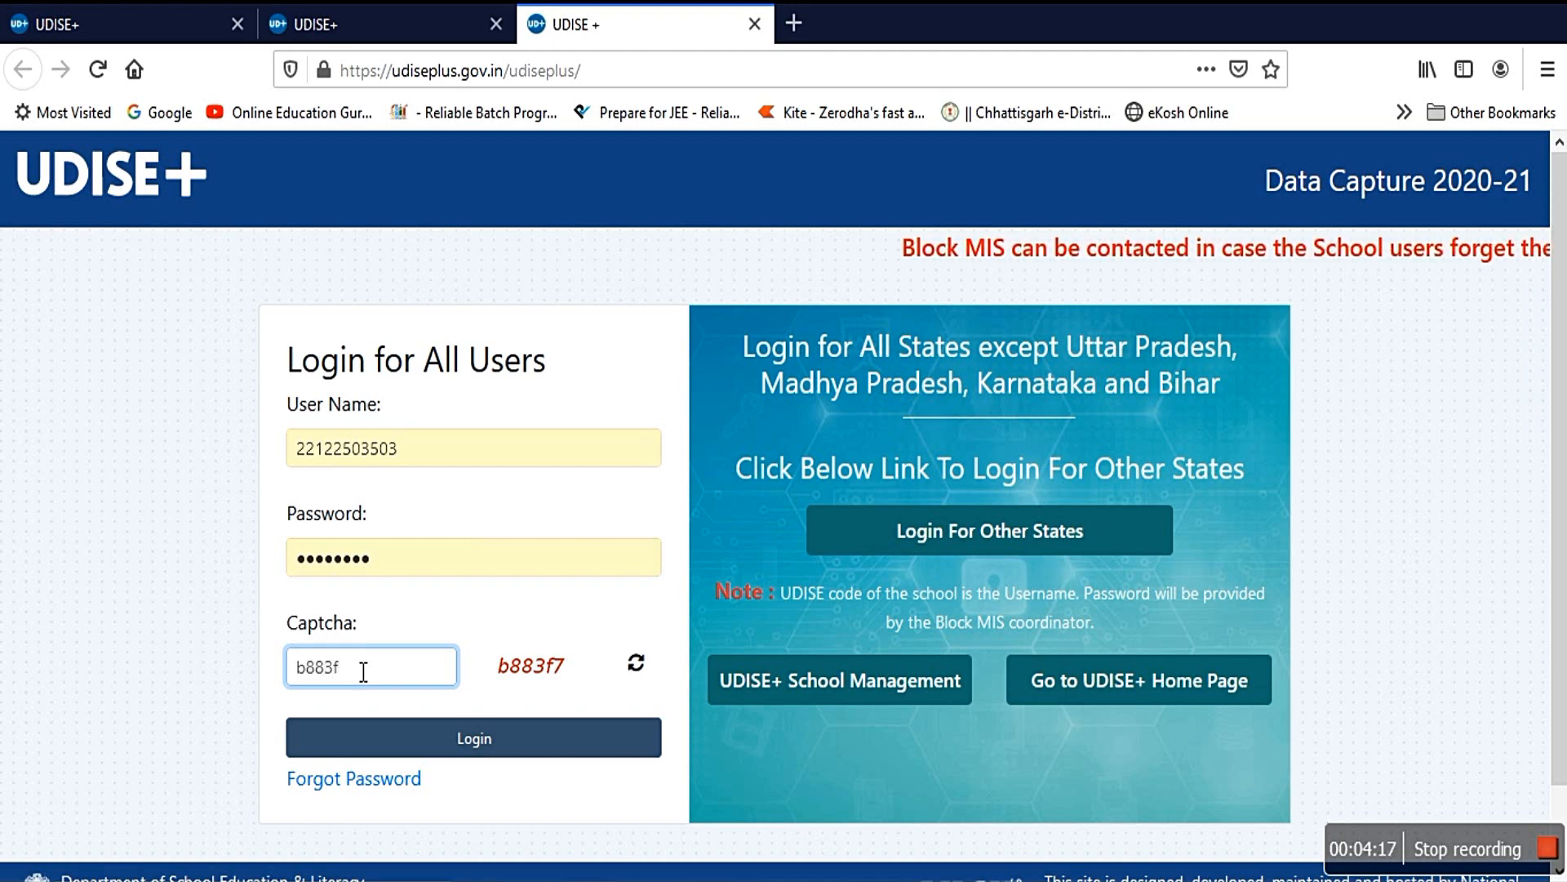
text(7)
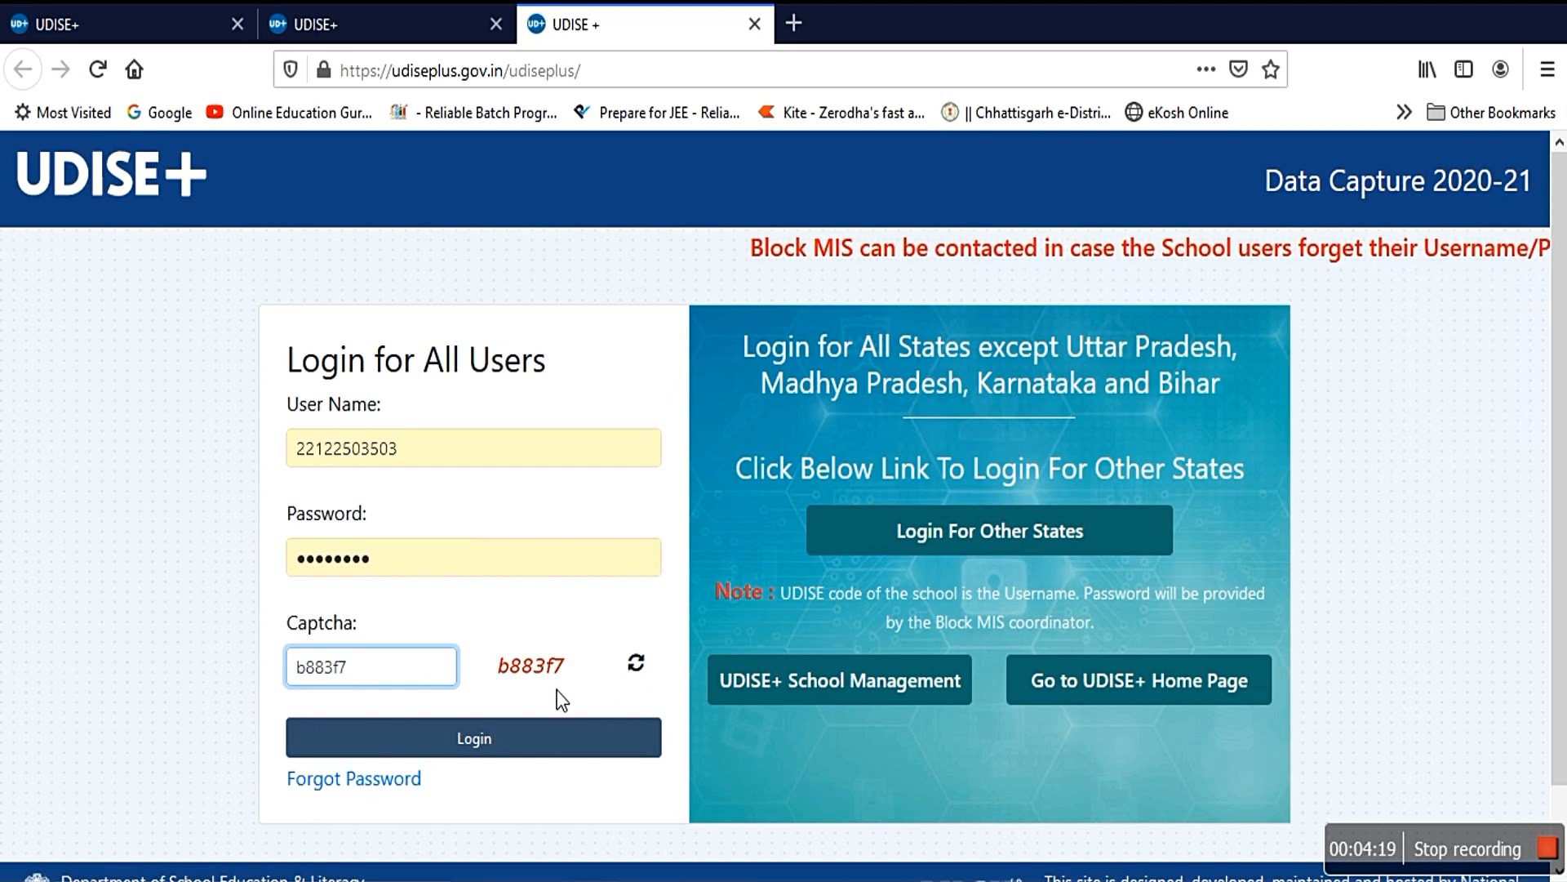
click(476, 738)
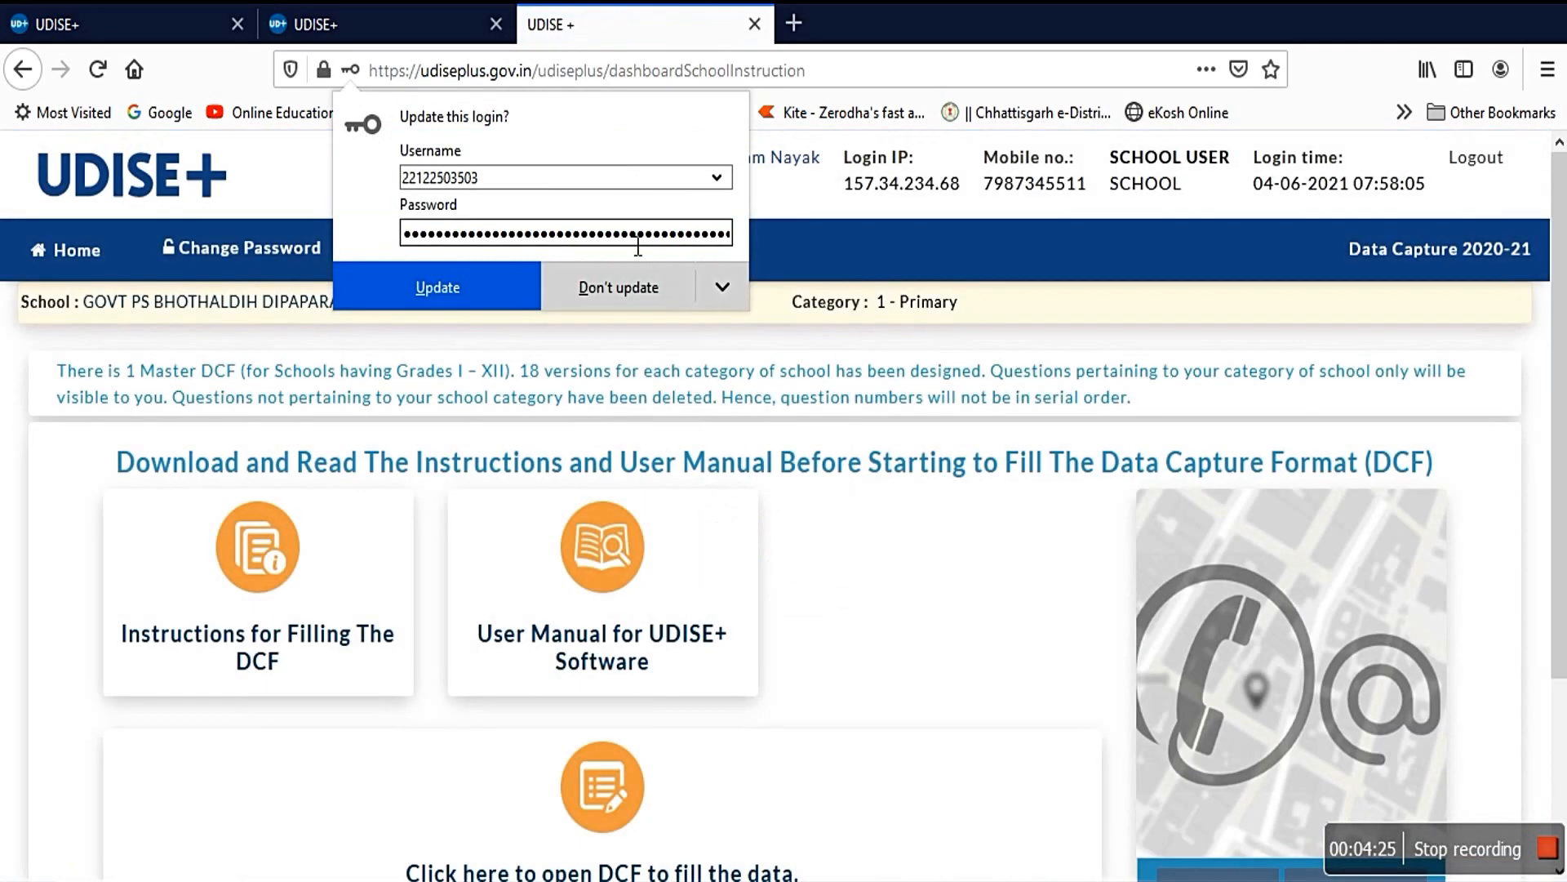
Step: Decline Firefox's update-login prompt and look over the Data Capture instructions page
click(621, 281)
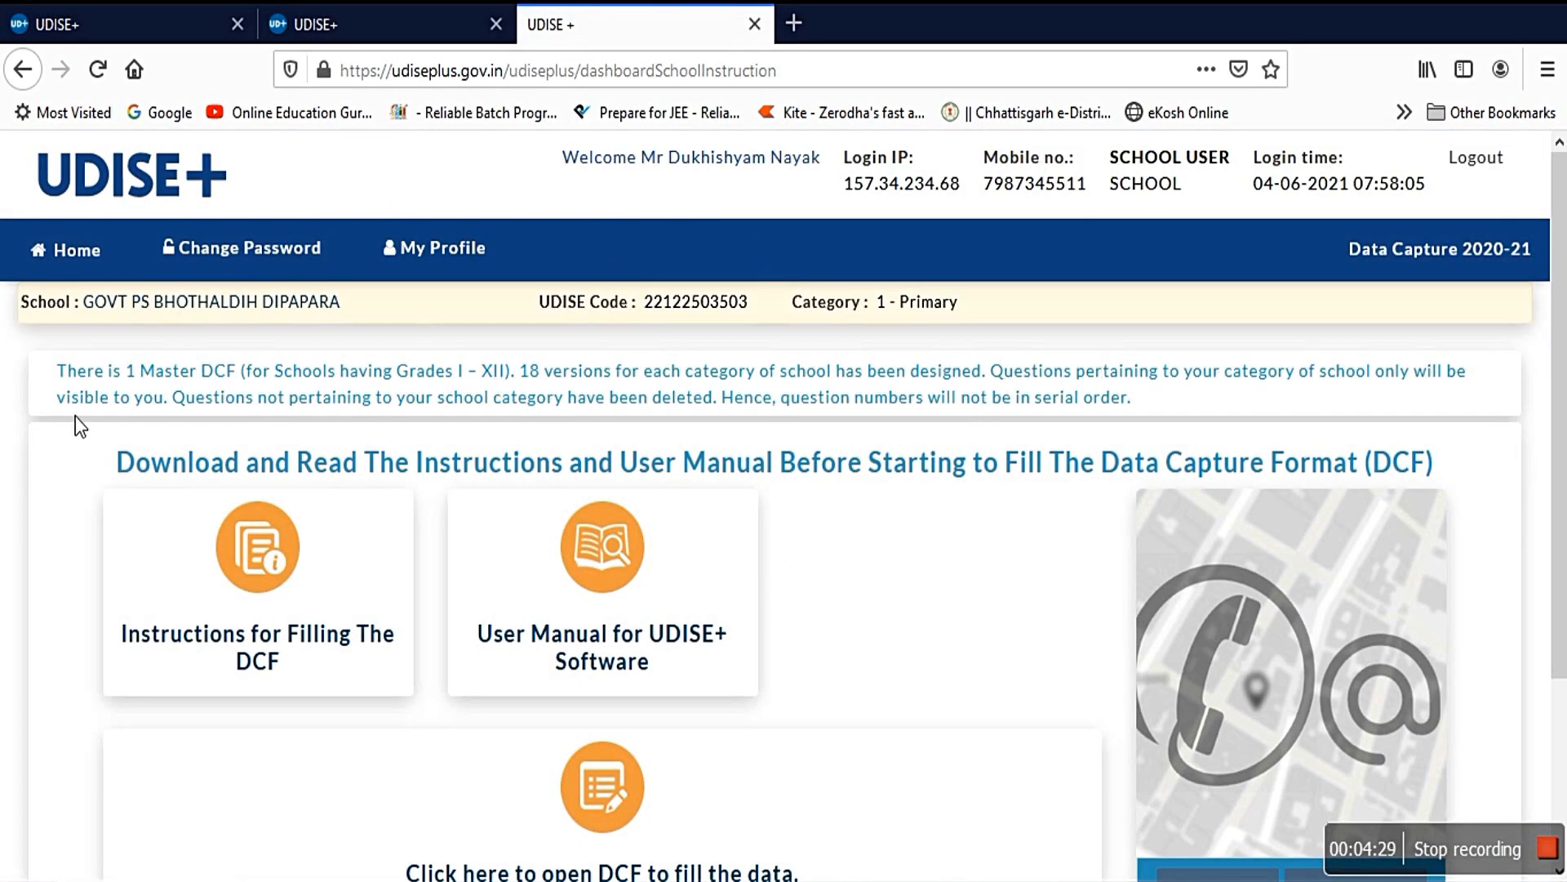
scroll(325, 674, down, 2)
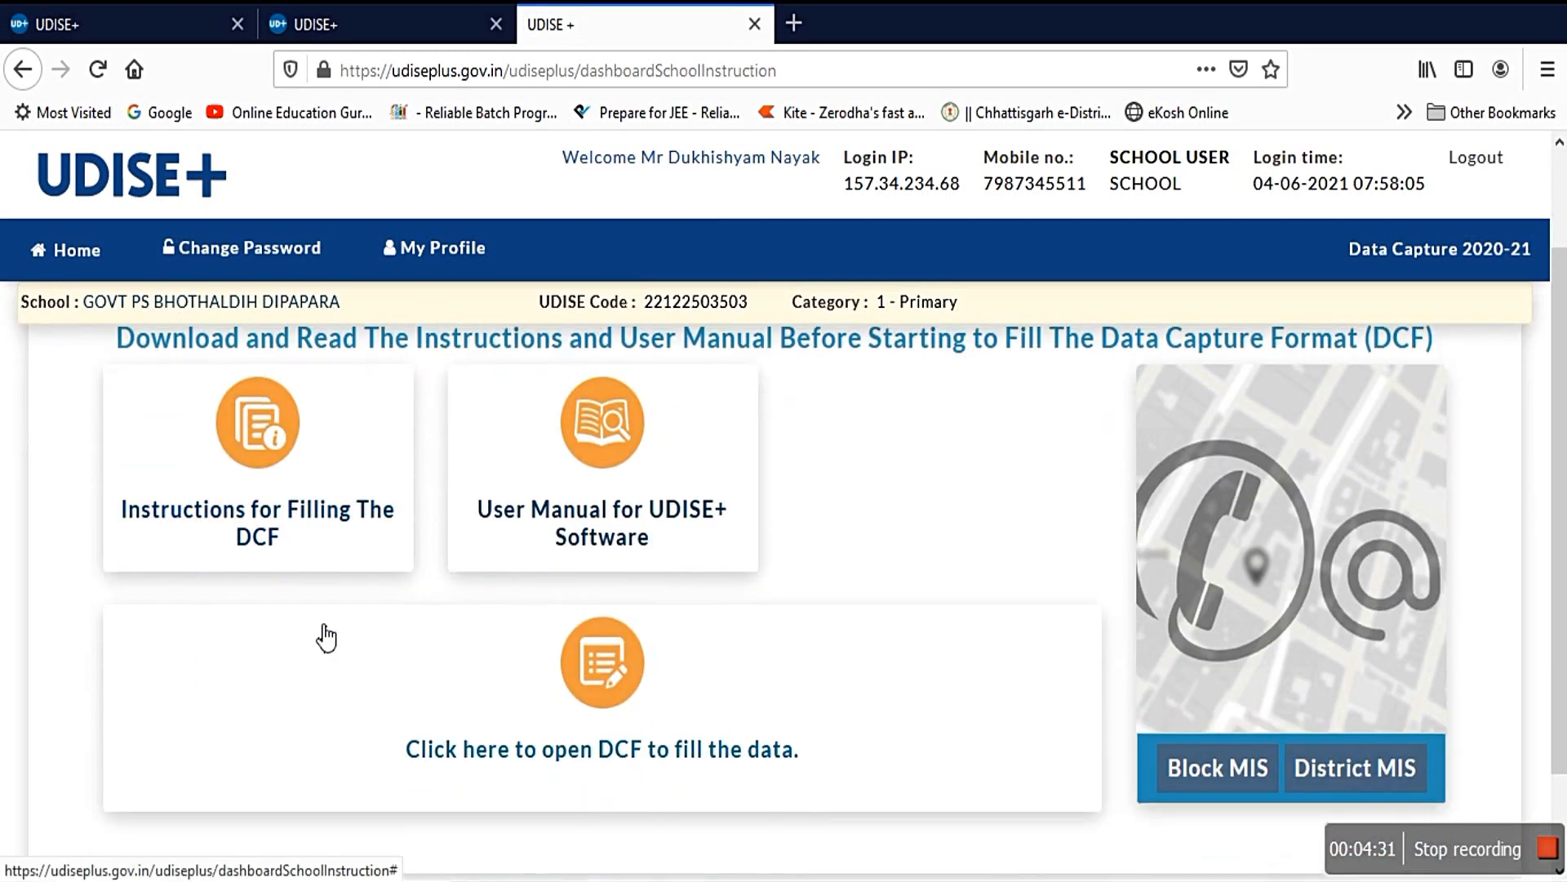
scroll(325, 637, up, 2)
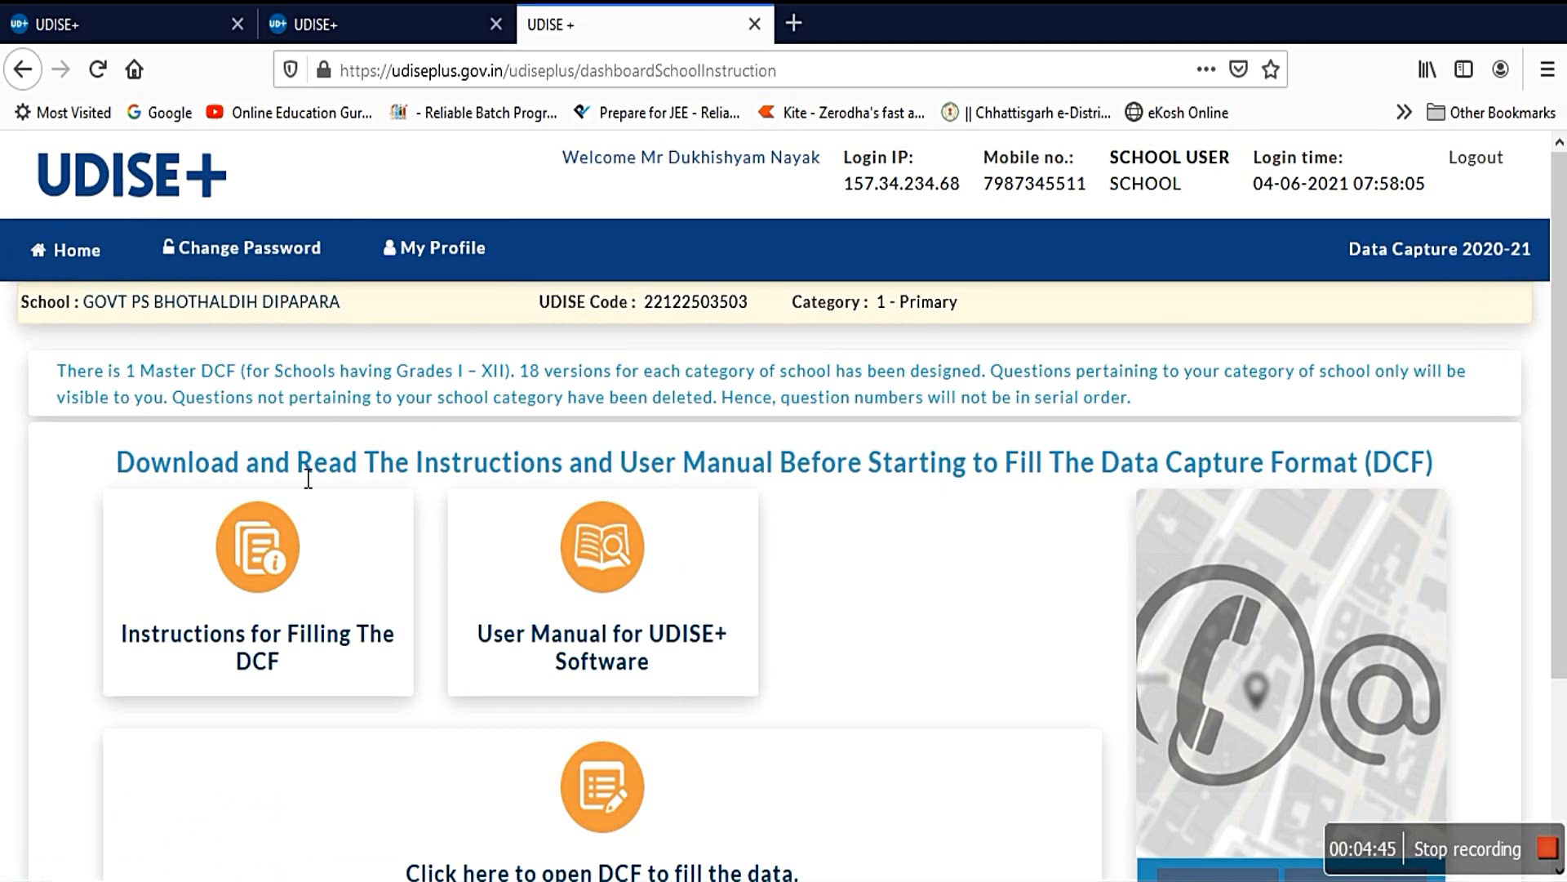
scroll(262, 658, down, 3)
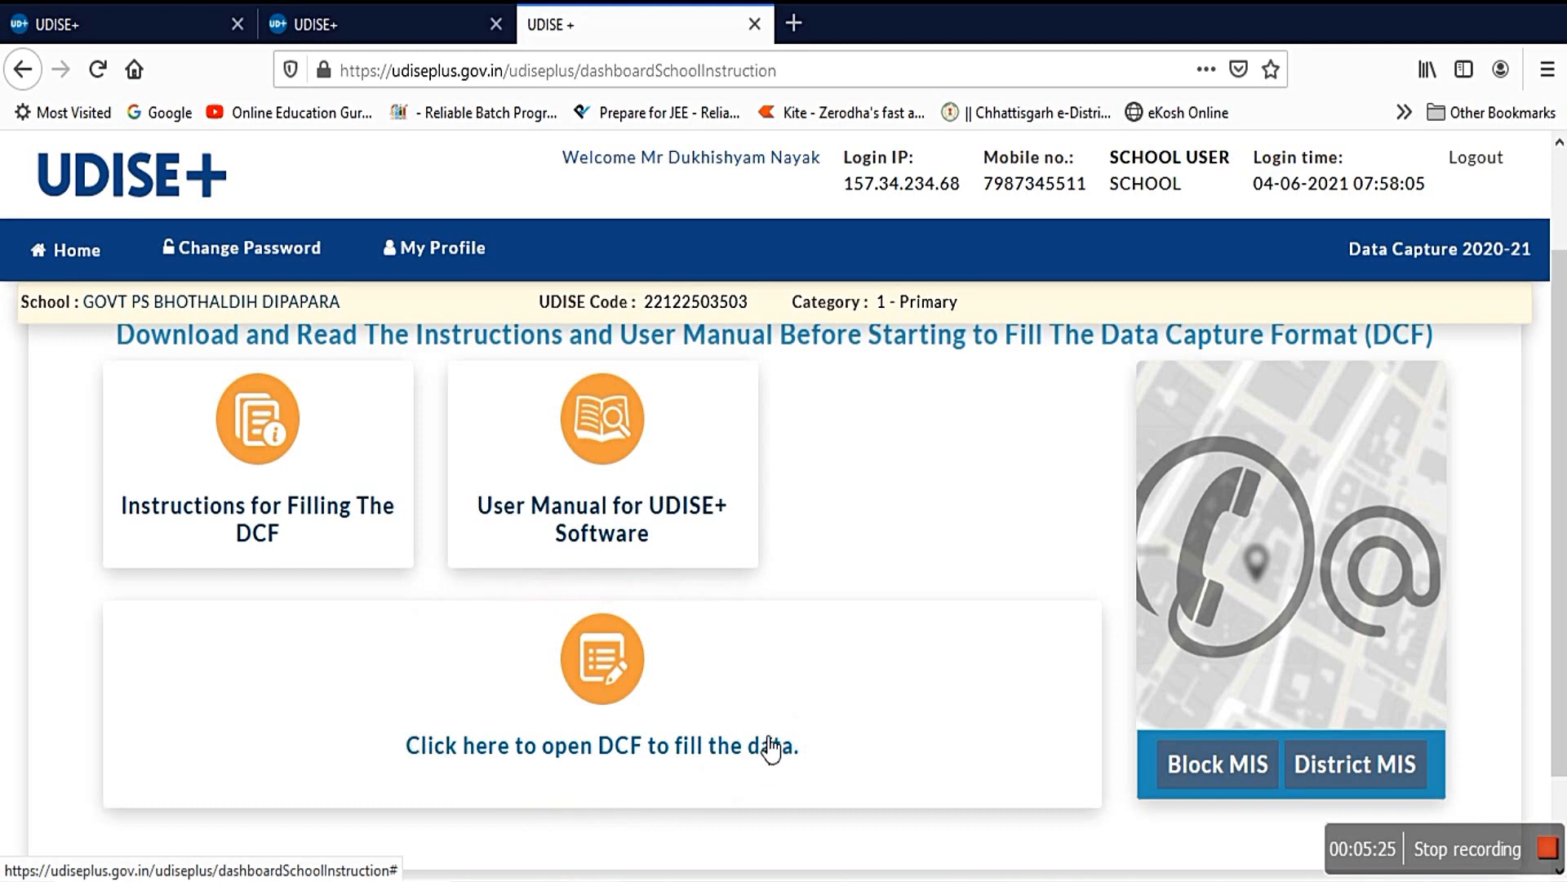
Step: Bring up the DCF data-entry form list and acknowledge the Important Notes dialog with OK
click(597, 744)
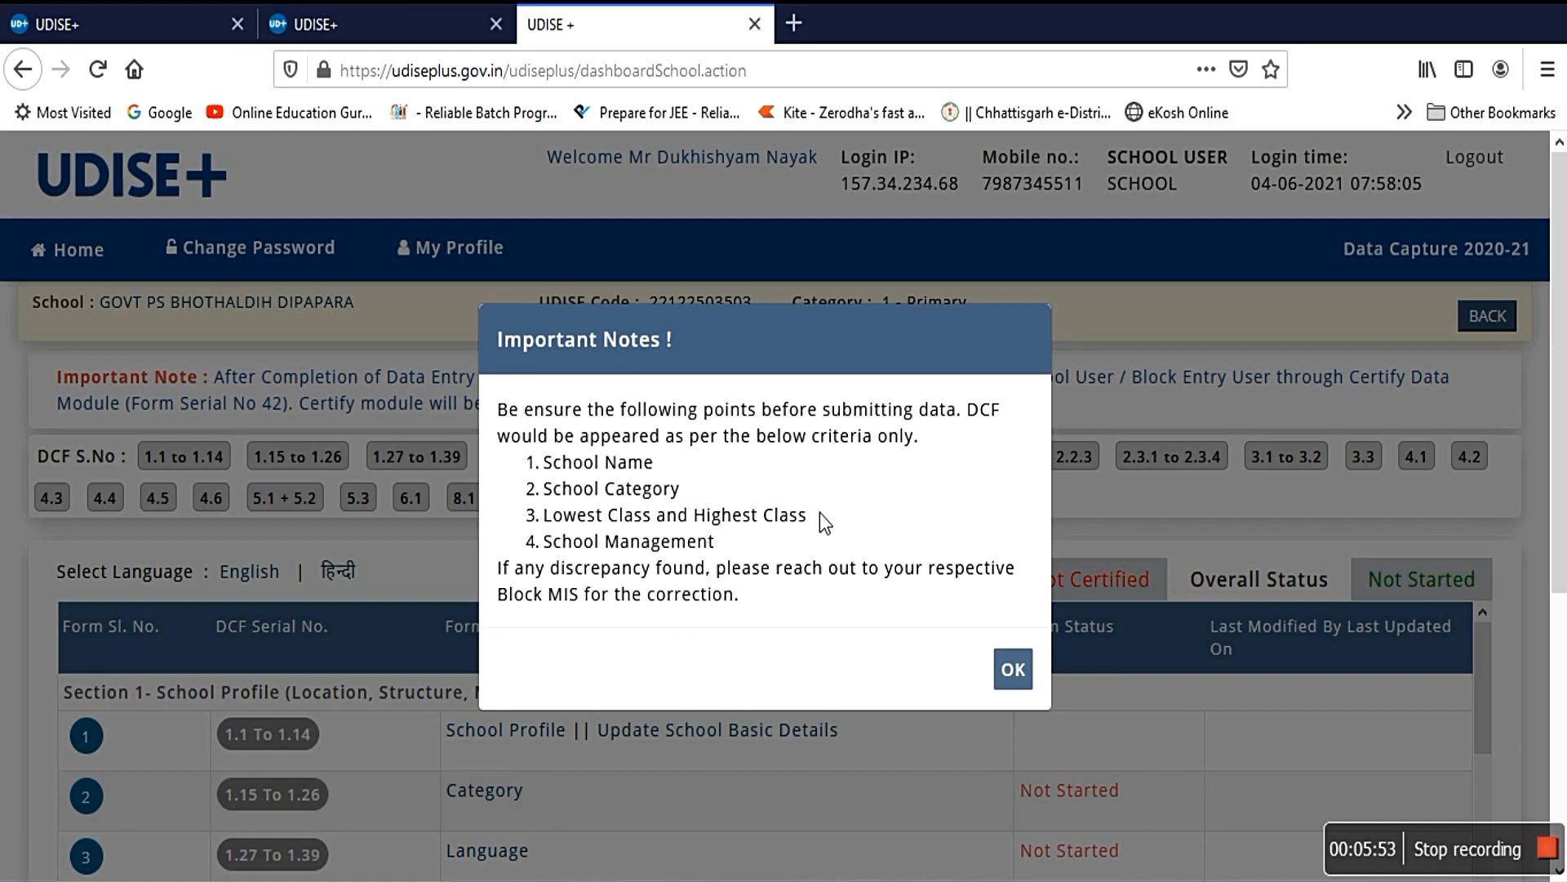
click(1012, 673)
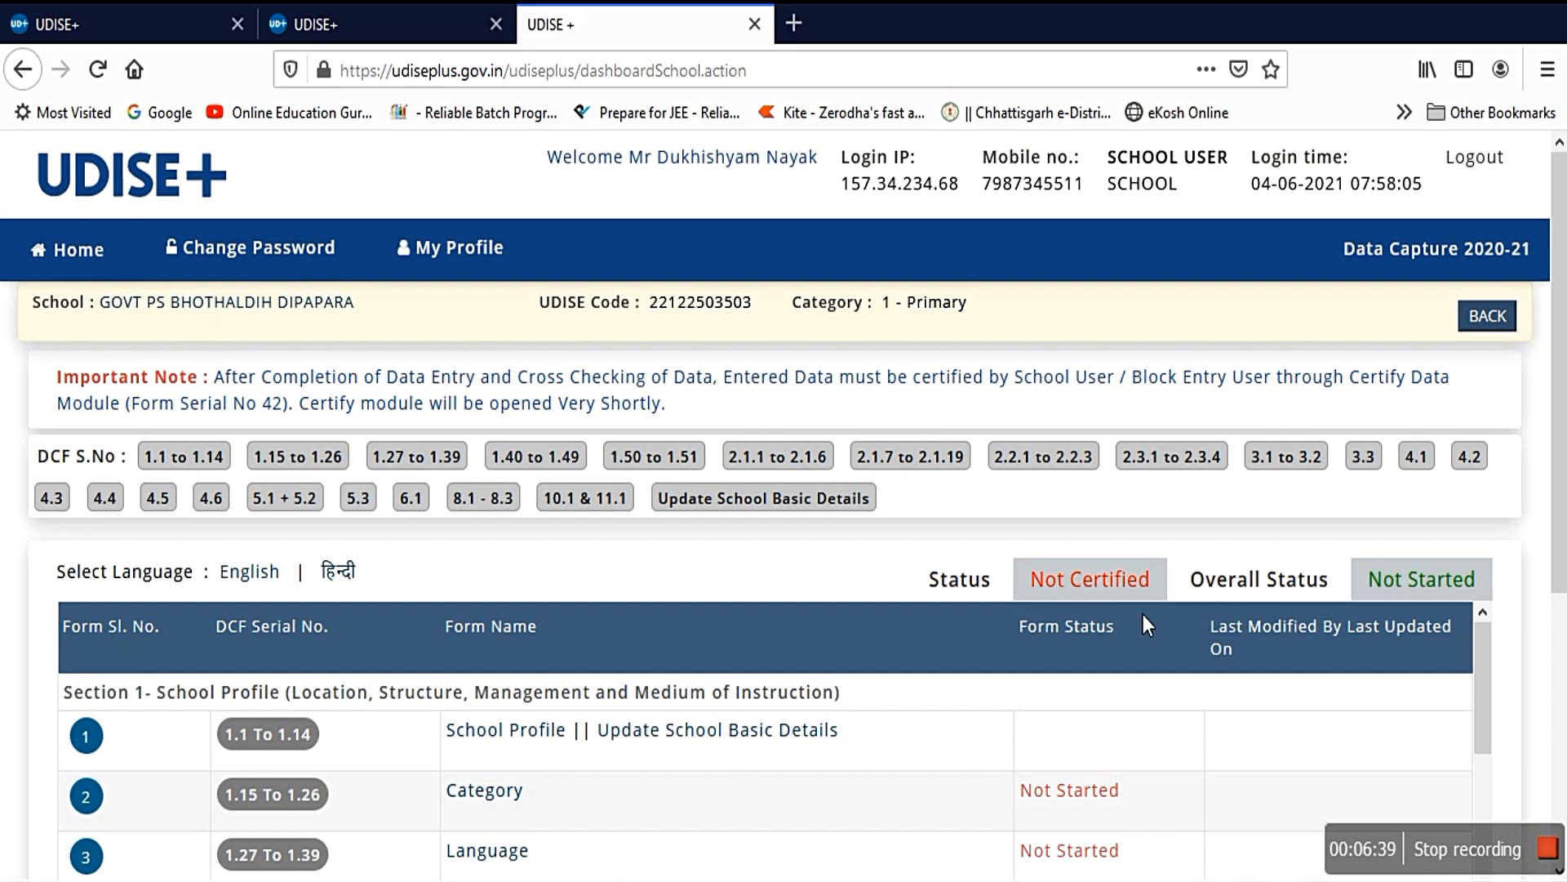
scroll(479, 560, down, 2)
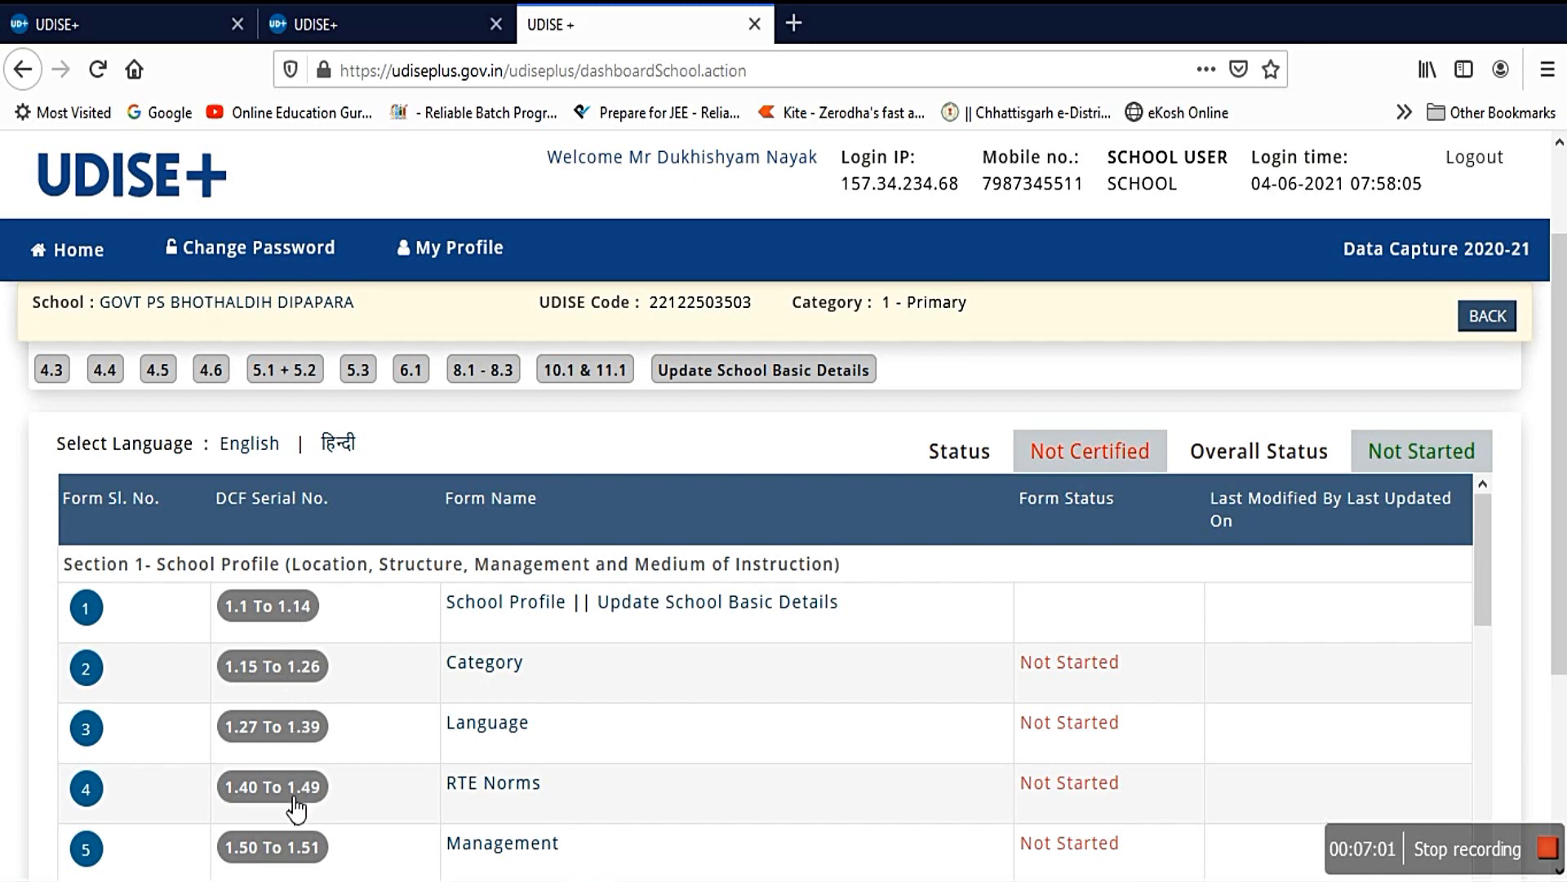
scroll(306, 805, down, 3)
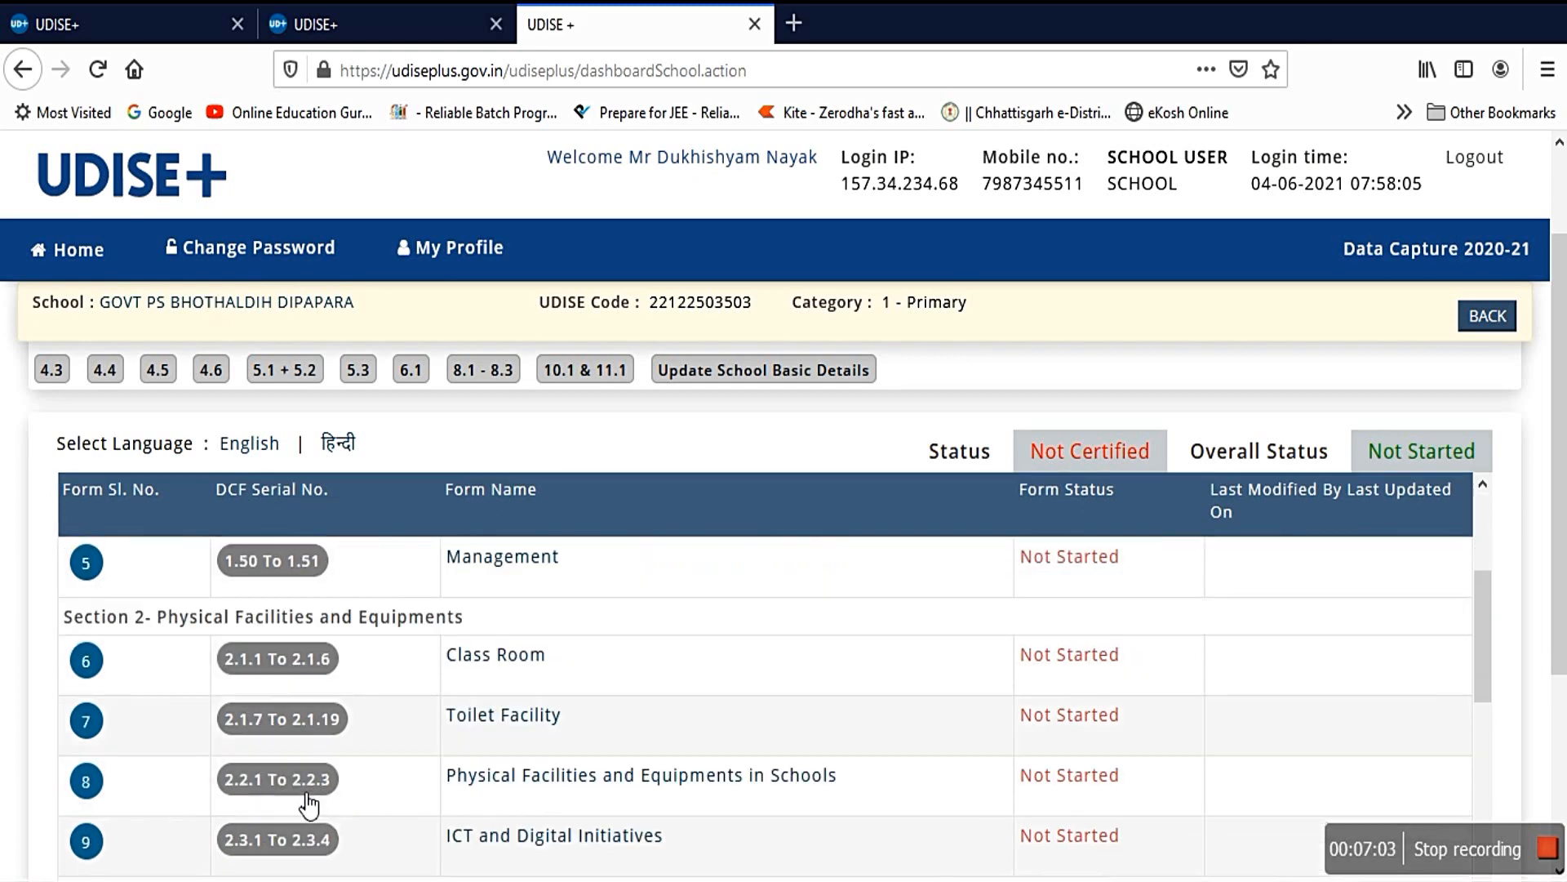
scroll(306, 804, down, 15)
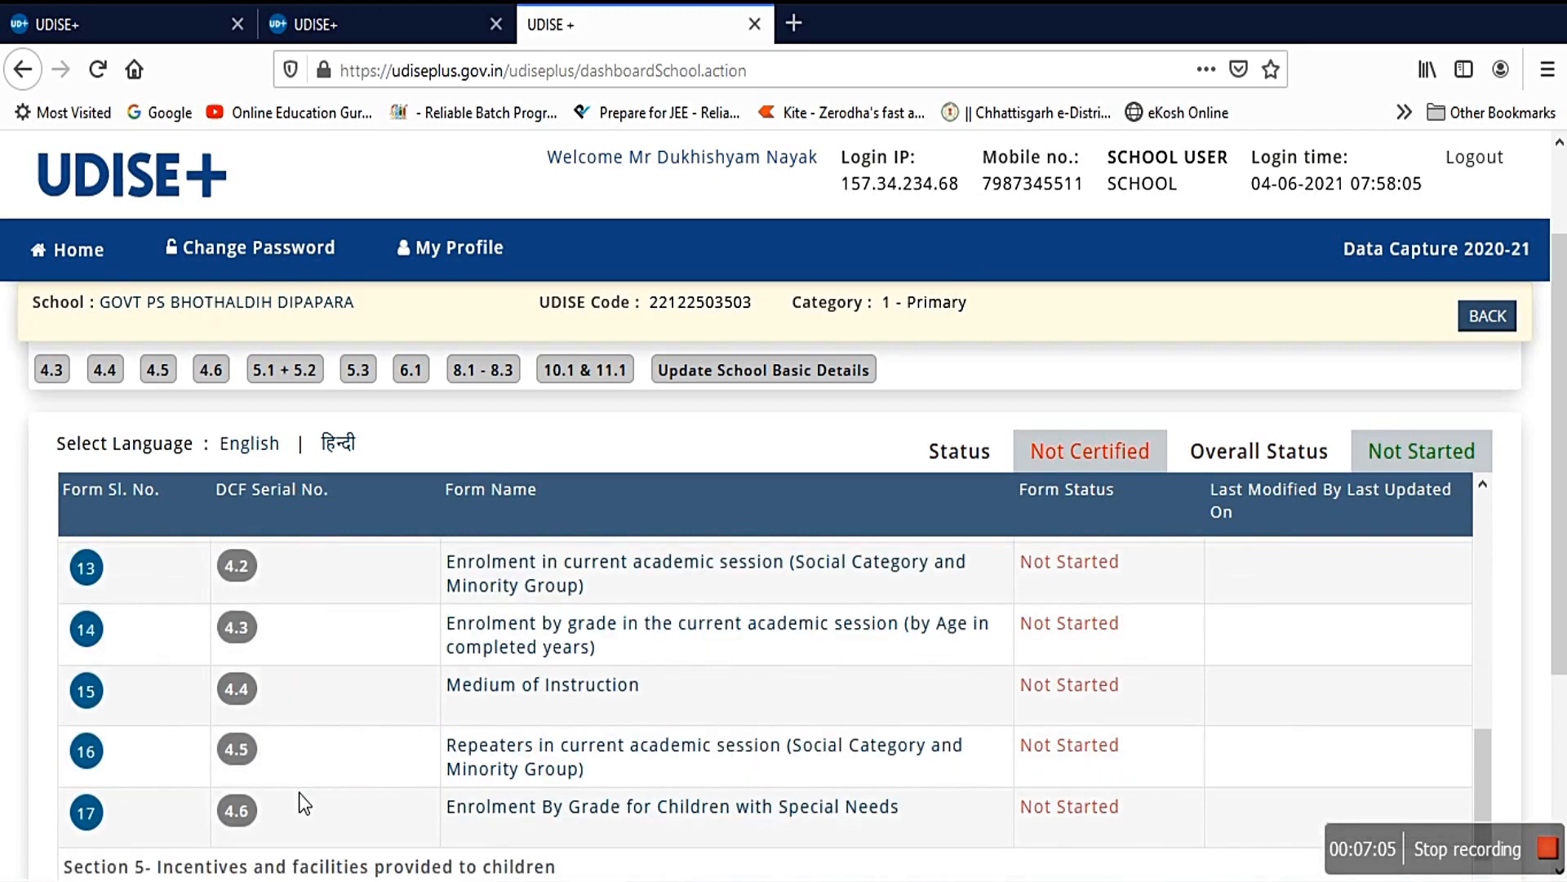
scroll(299, 792, down, 1)
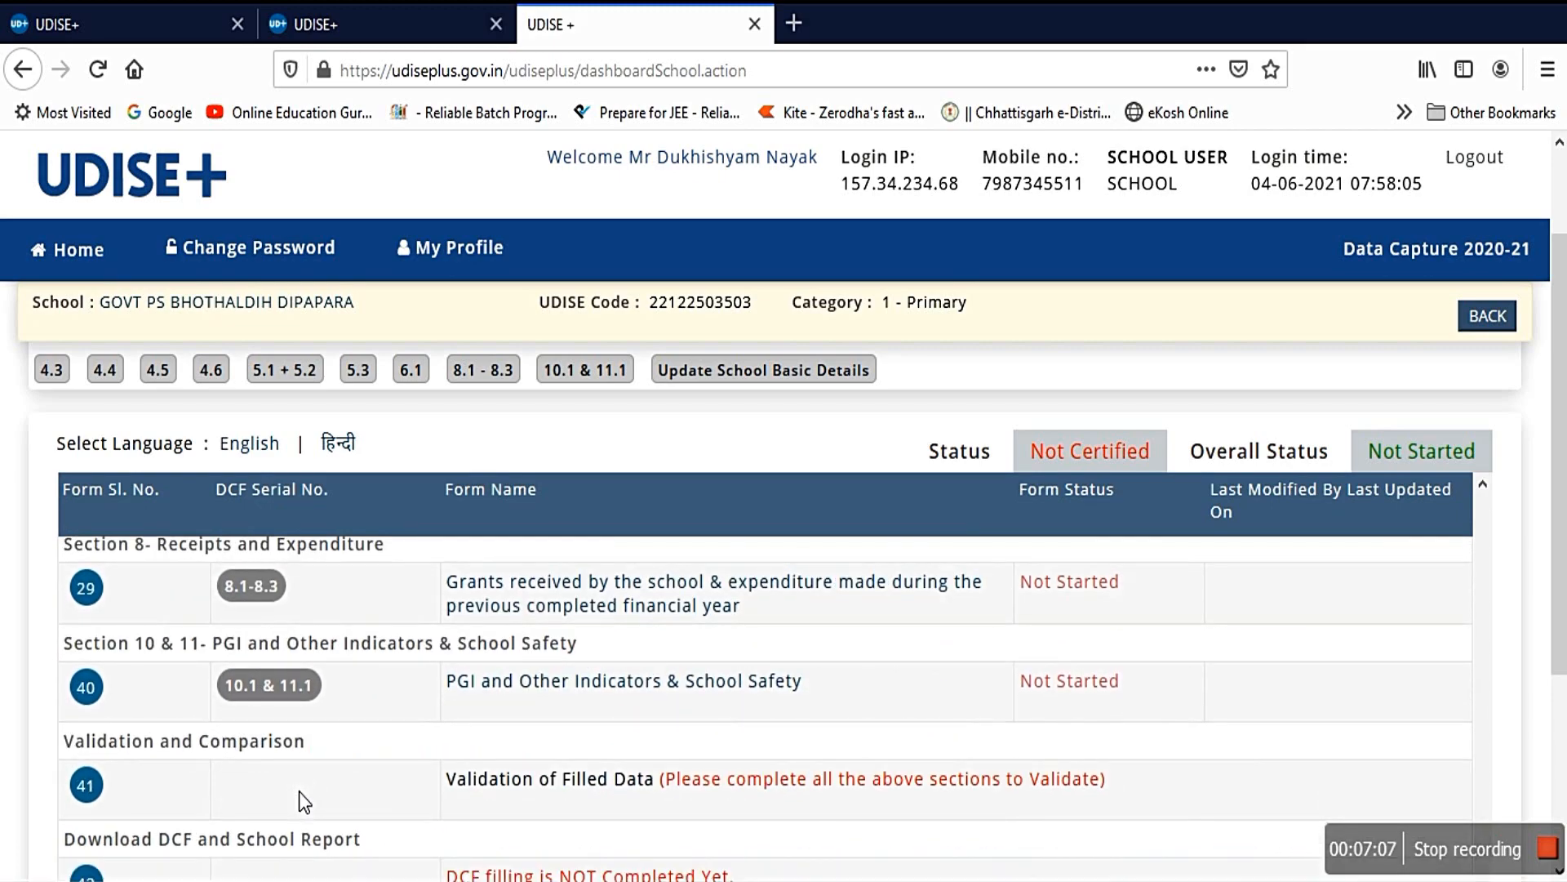
scroll(299, 791, up, 20)
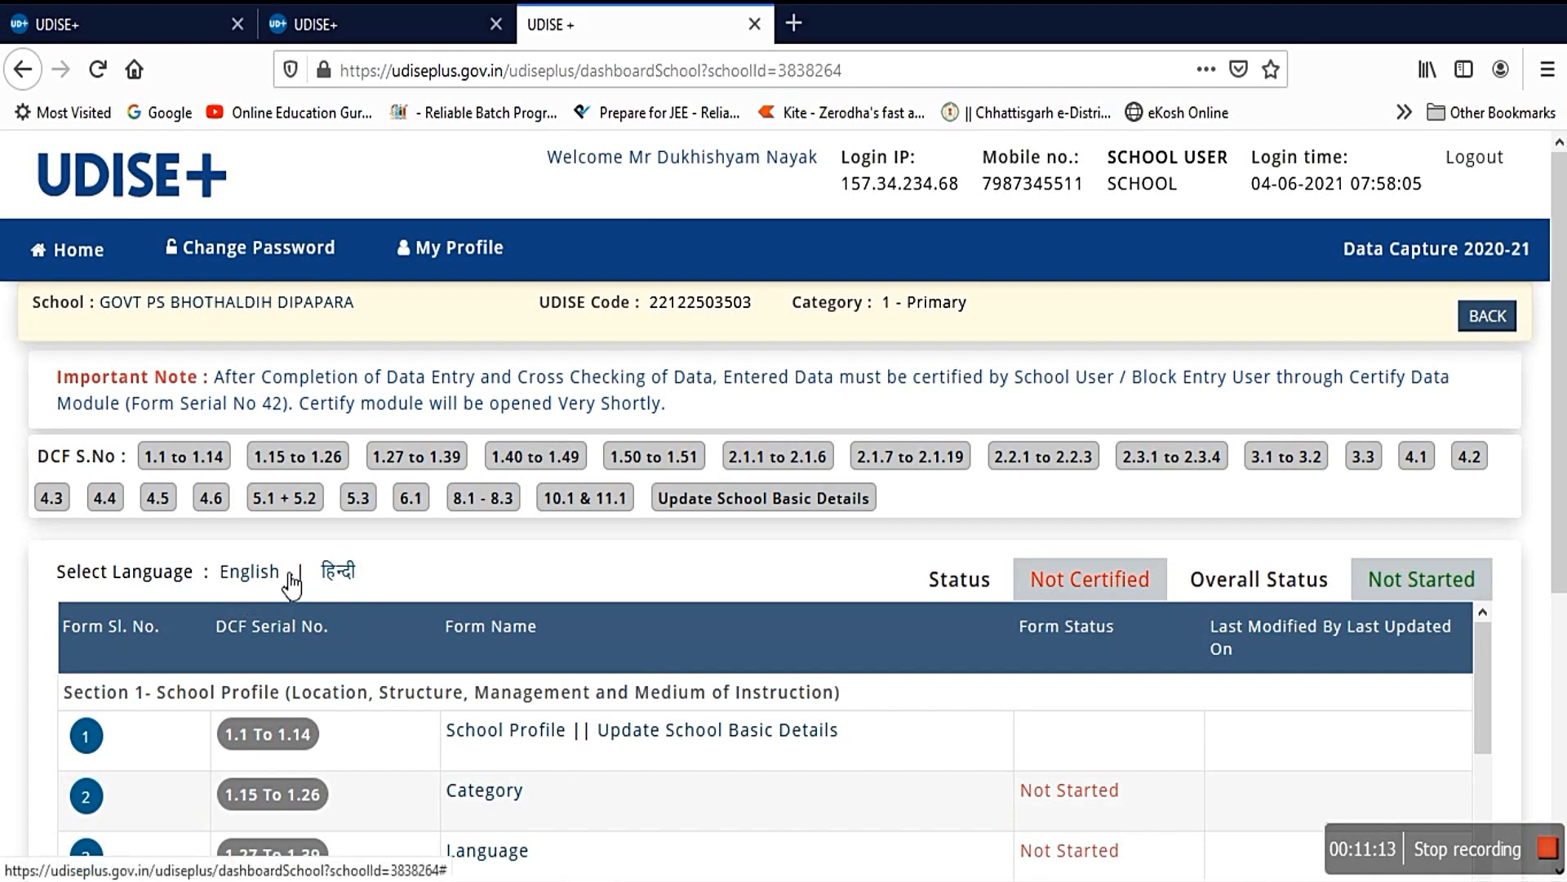
Step: Switch the dashboard to हिन्दी, dismiss the Important Notes with OK, and view the form list
click(340, 571)
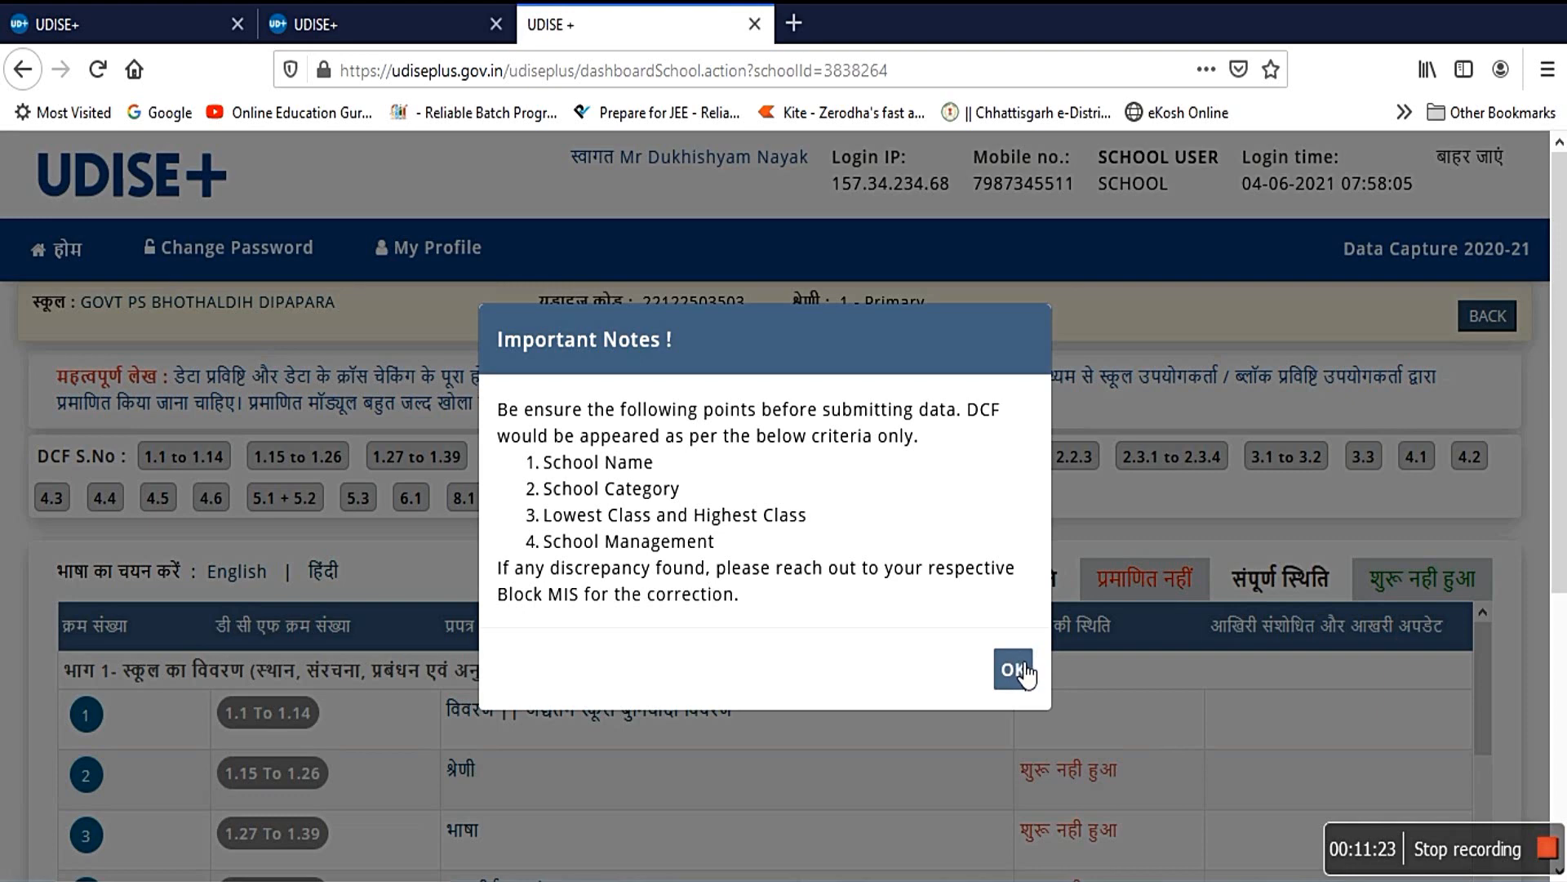
click(1016, 665)
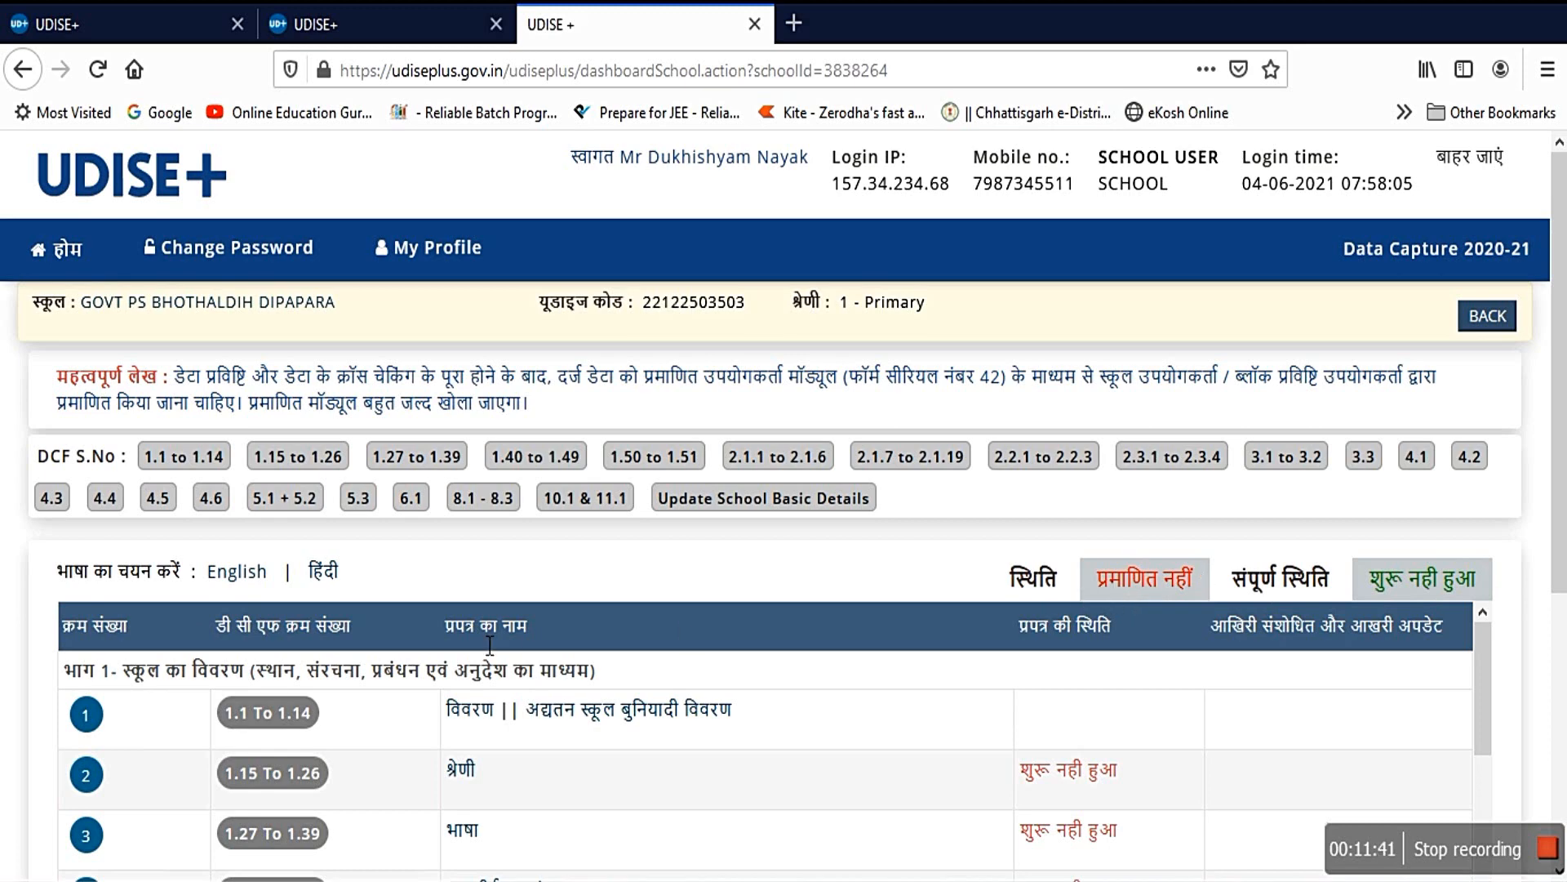
scroll(494, 645, down, 3)
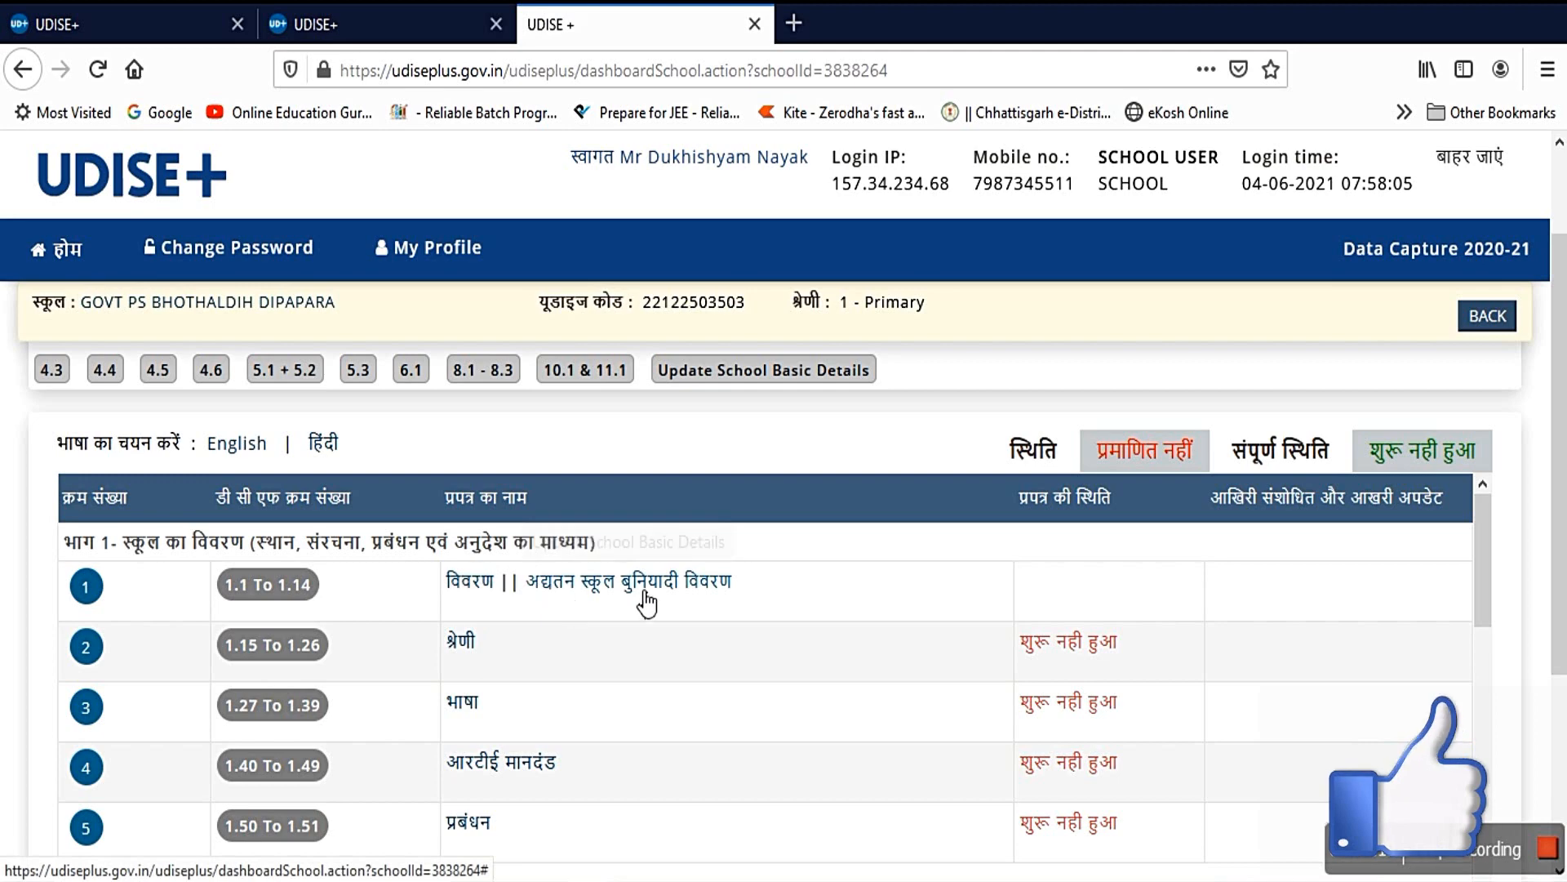
Step: Go to school profile form 1.1–1.14 and look through its prefilled contact and location details
click(484, 583)
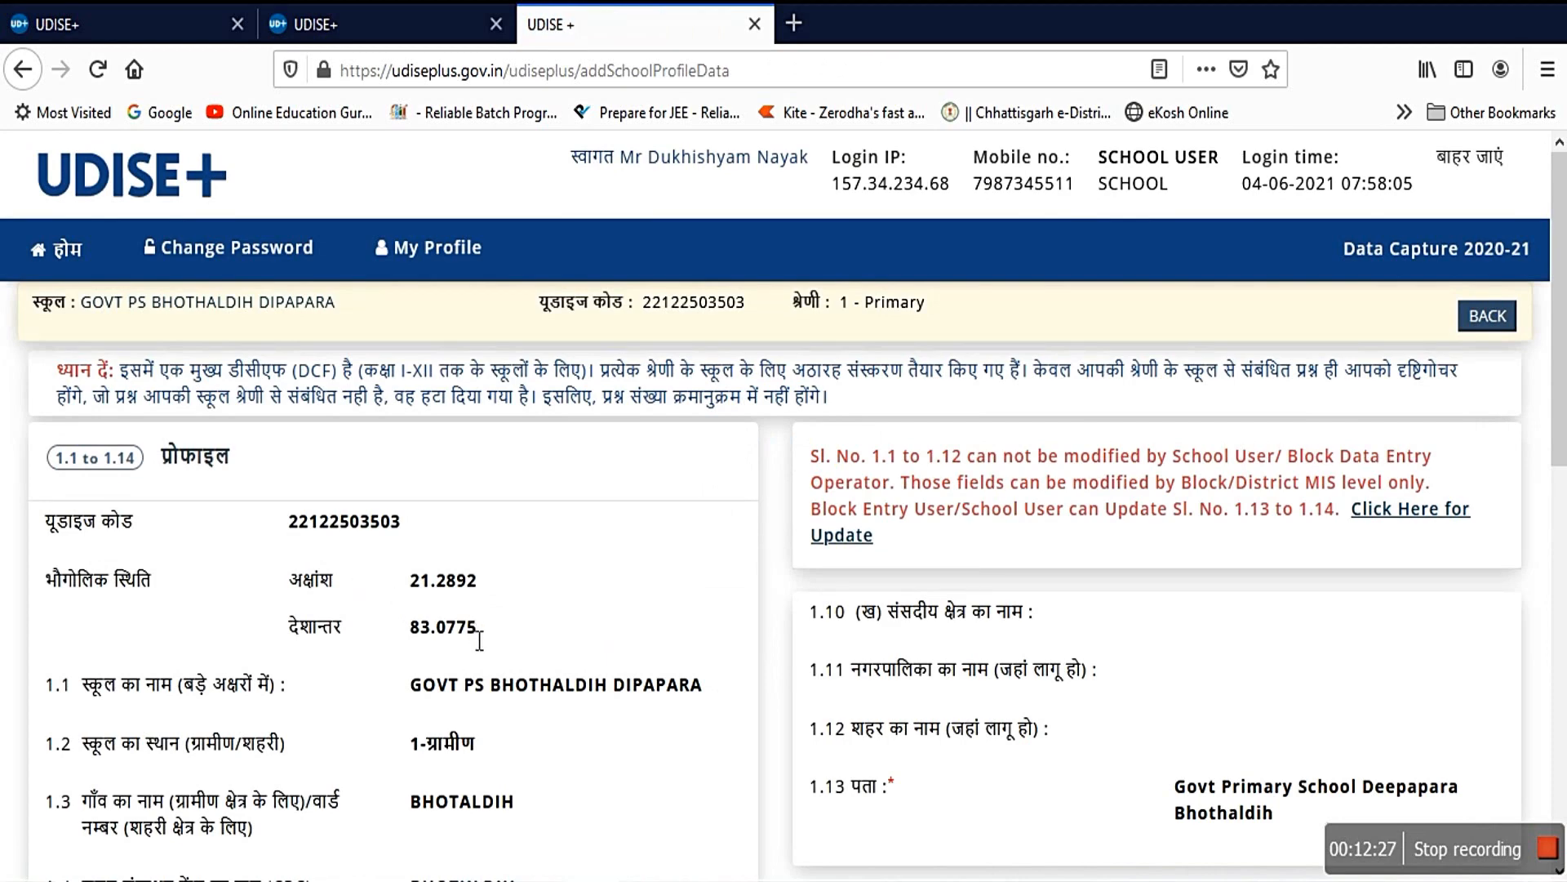
scroll(469, 628, down, 8)
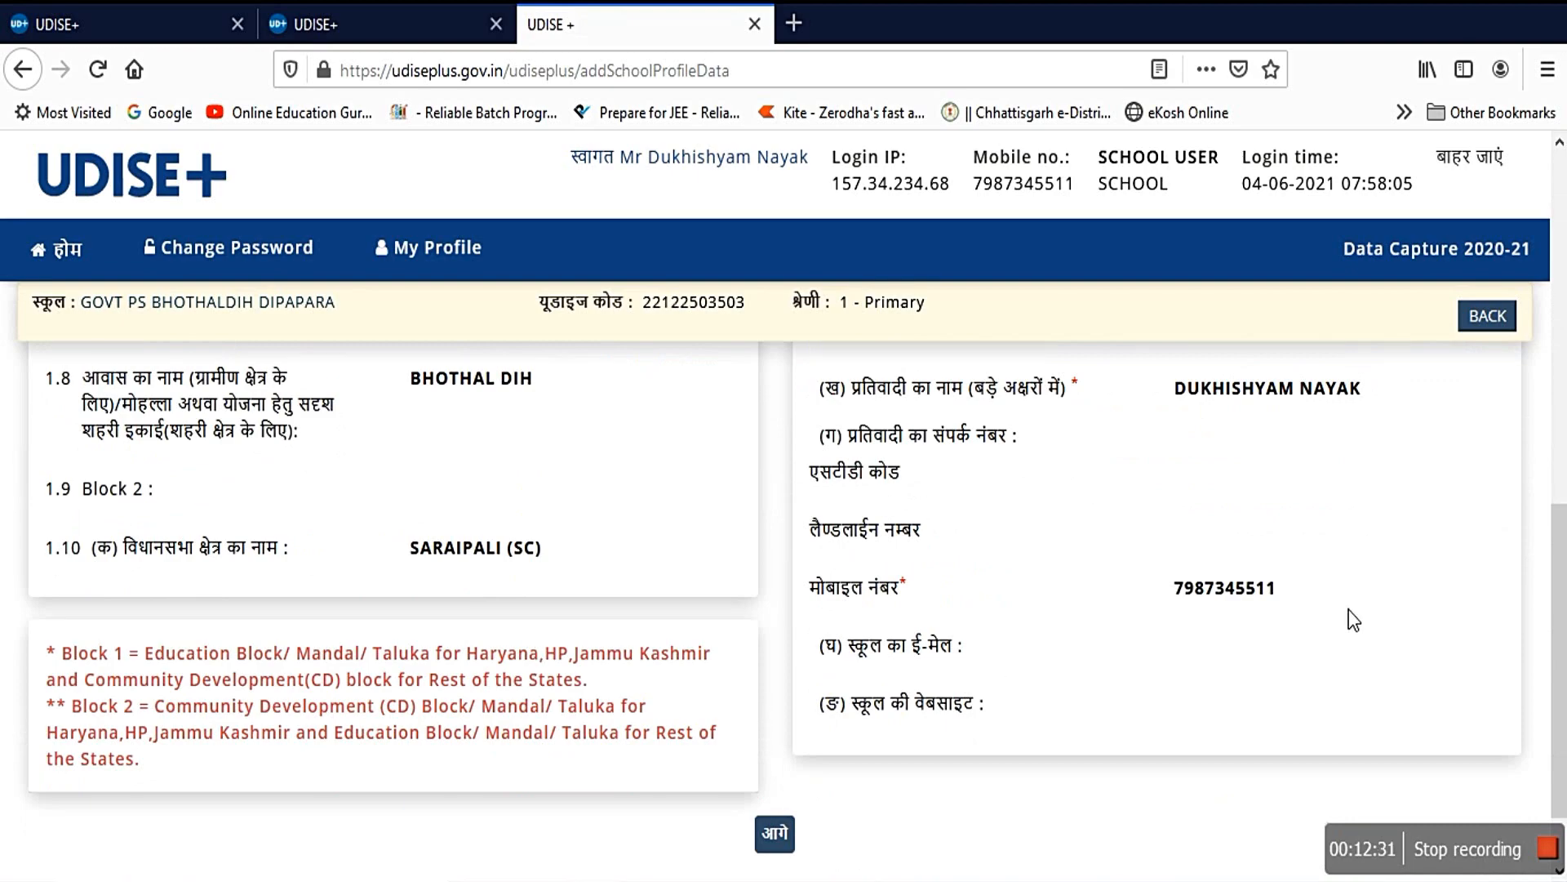
scroll(1353, 620, up, 2)
scroll(1353, 620, up, 6)
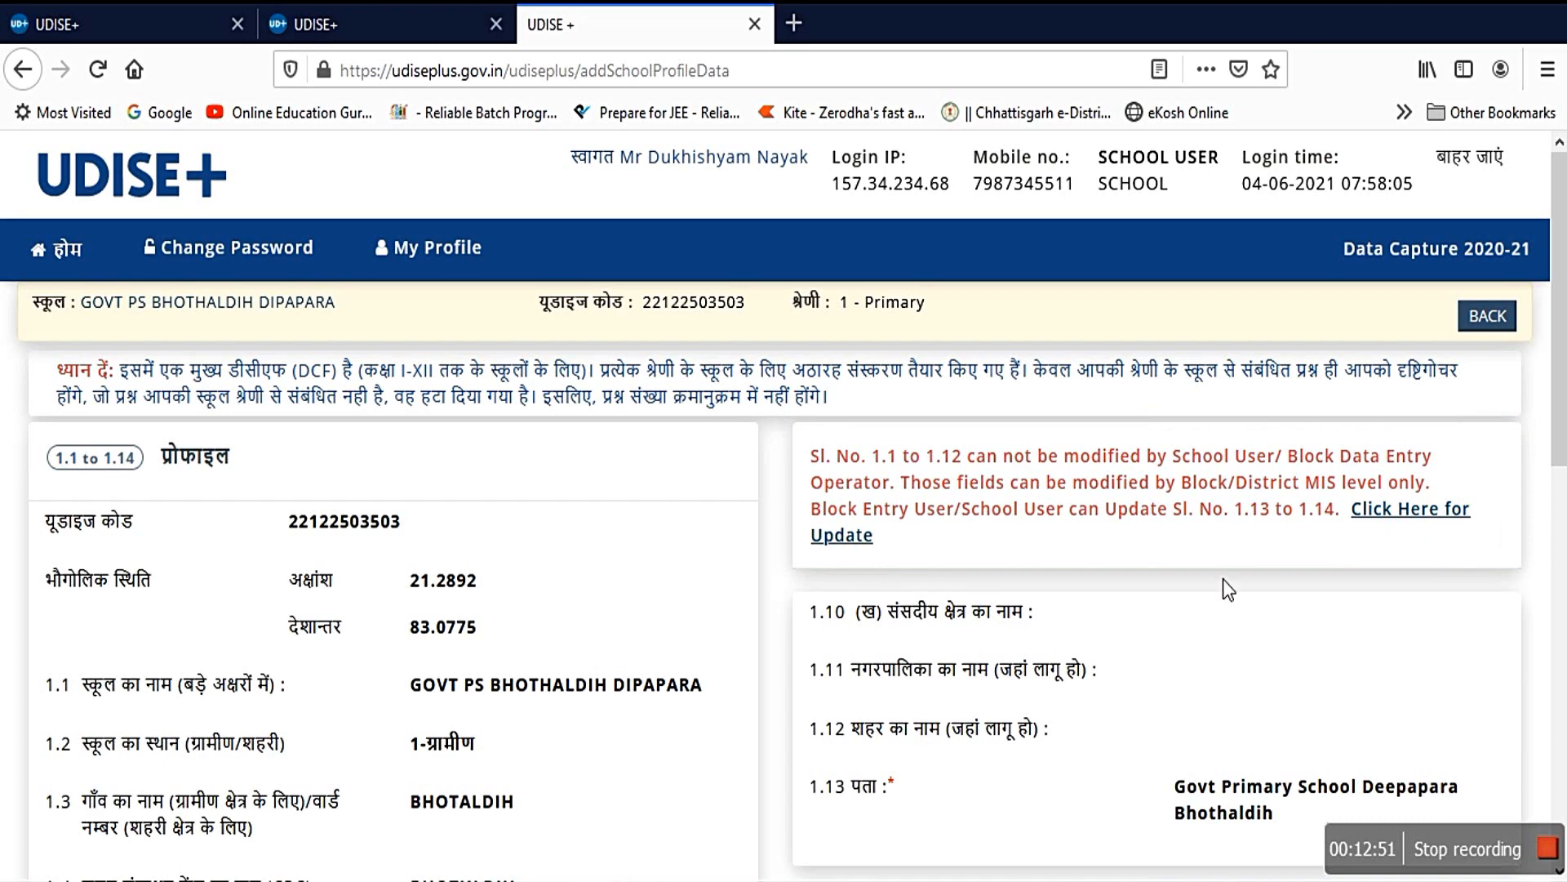
scroll(1155, 615, down, 2)
scroll(1175, 619, up, 2)
click(1402, 509)
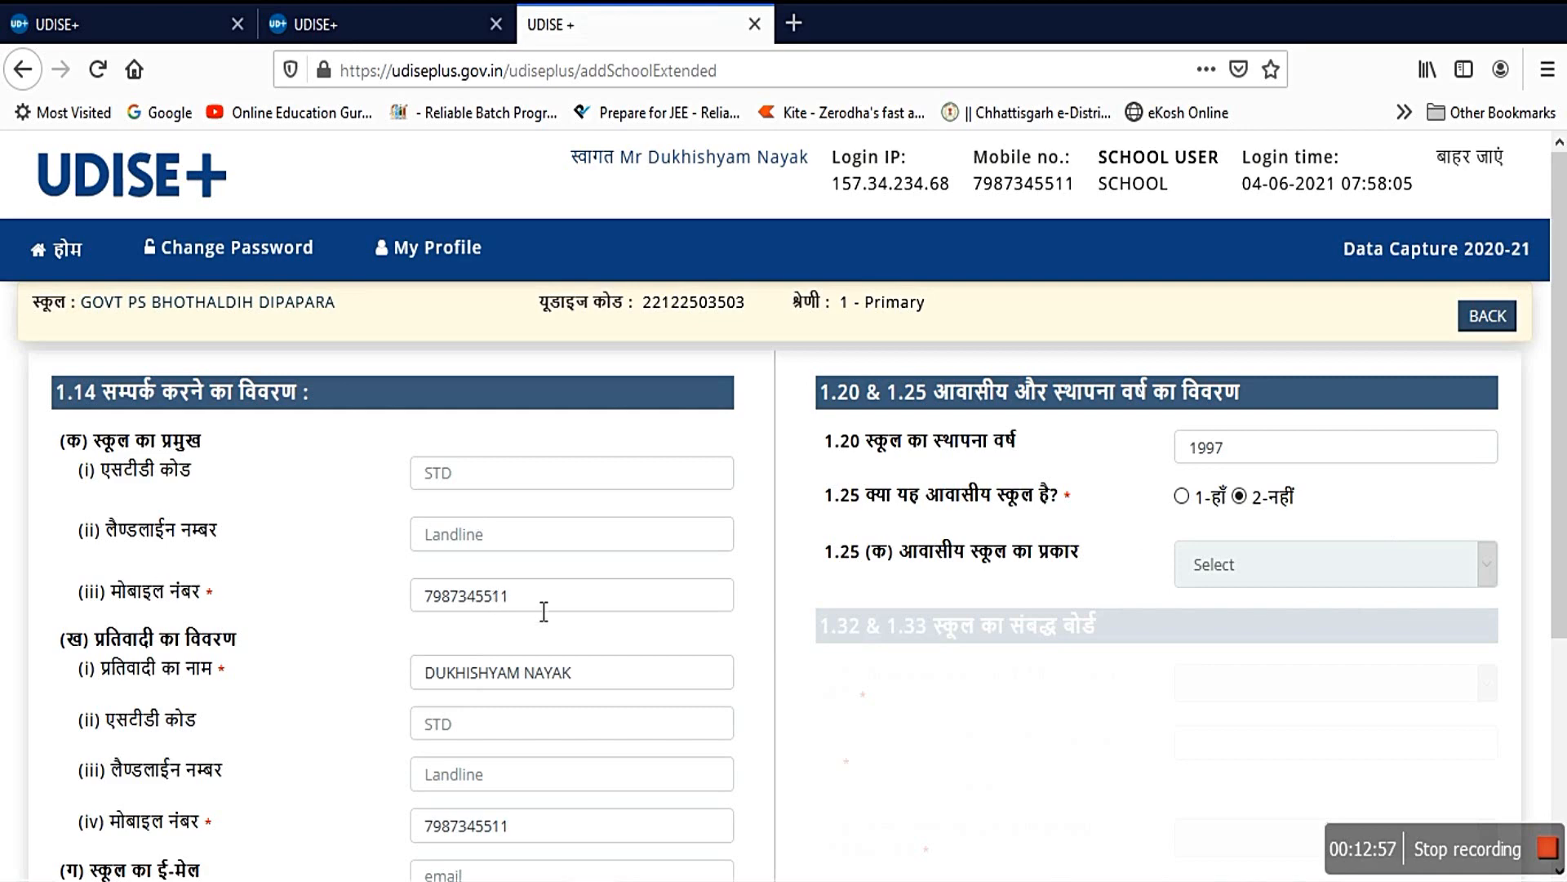
scroll(532, 488, down, 3)
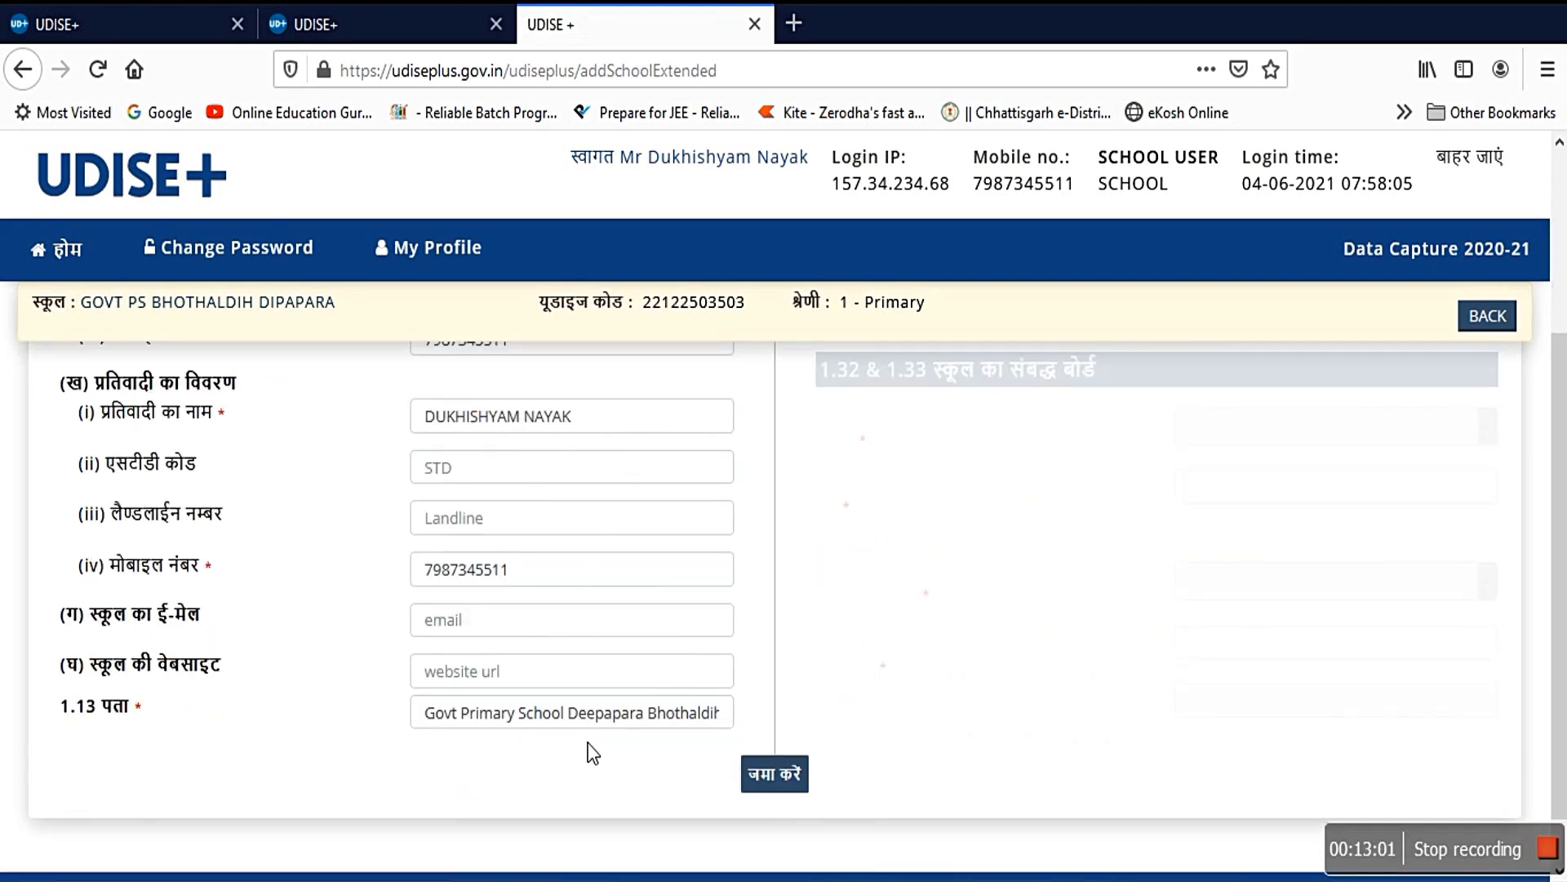
scroll(939, 636, up, 3)
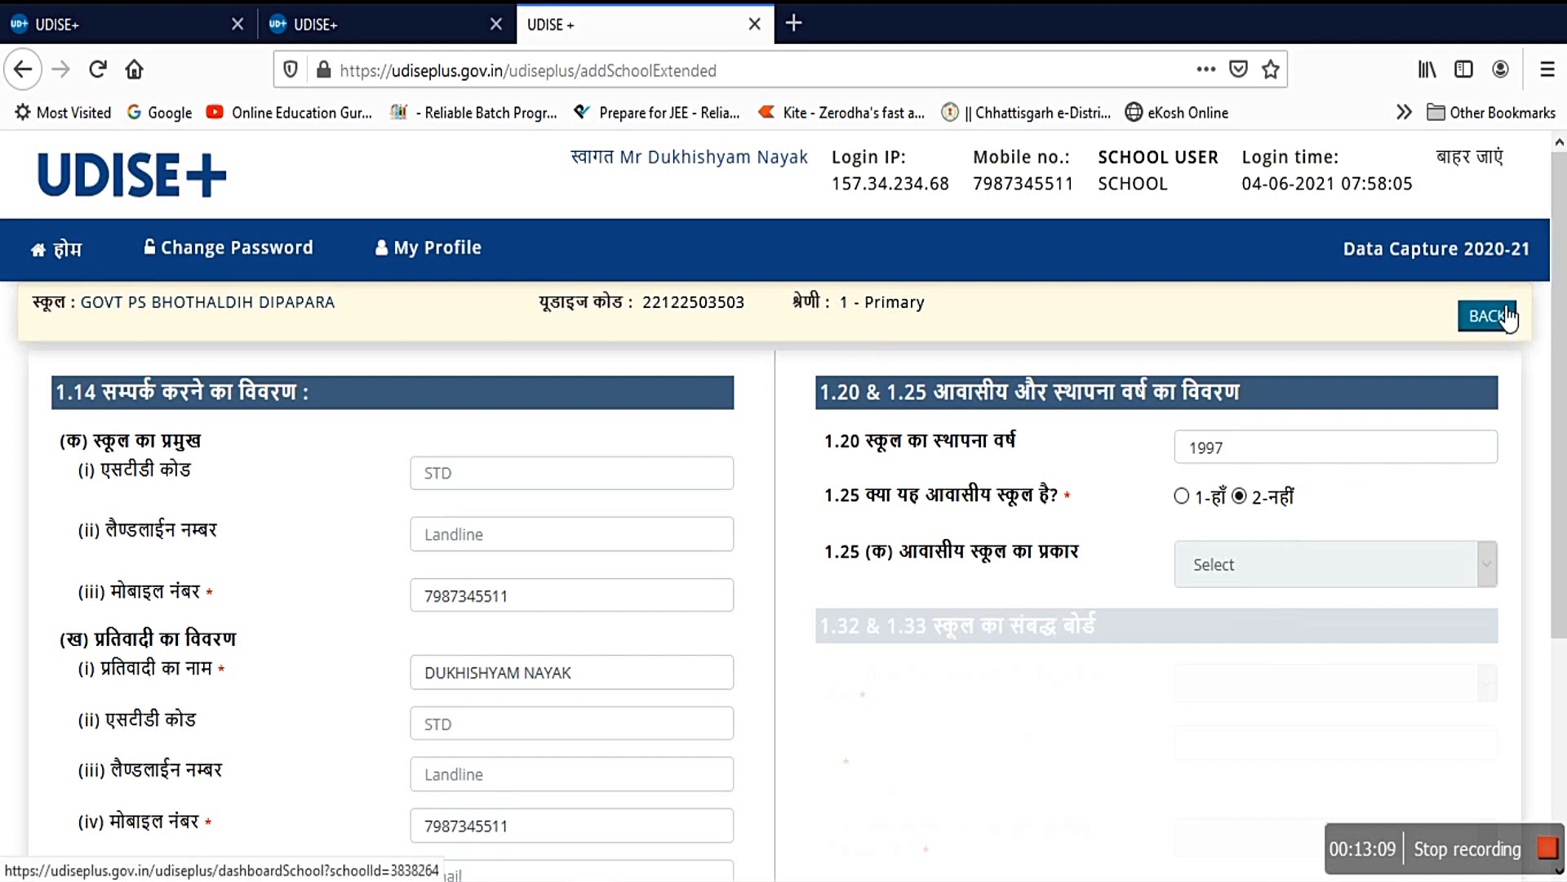
click(1506, 319)
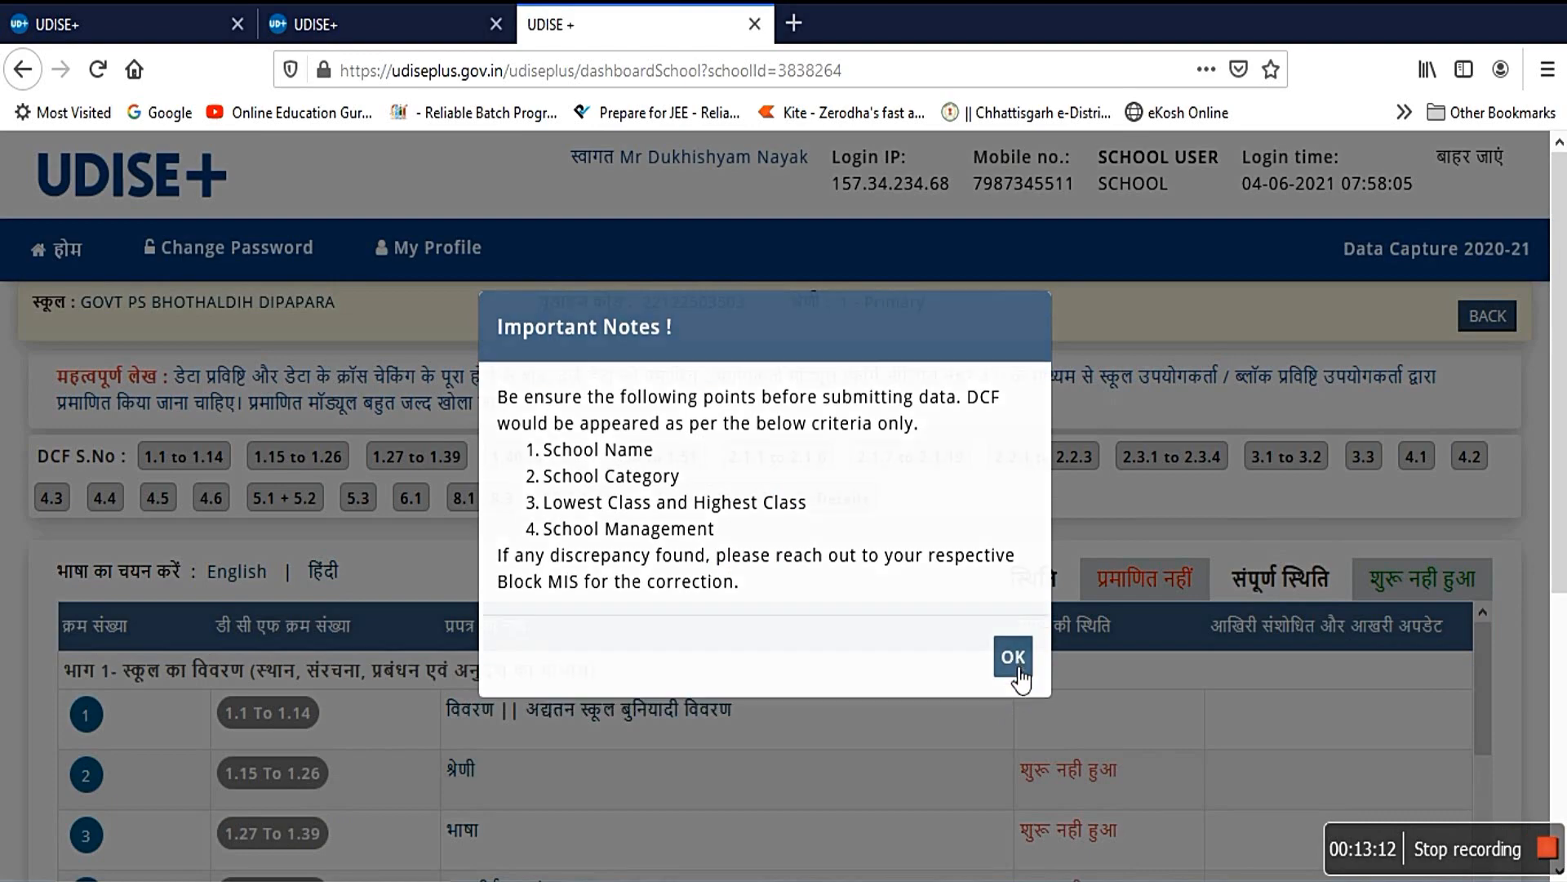
click(1017, 676)
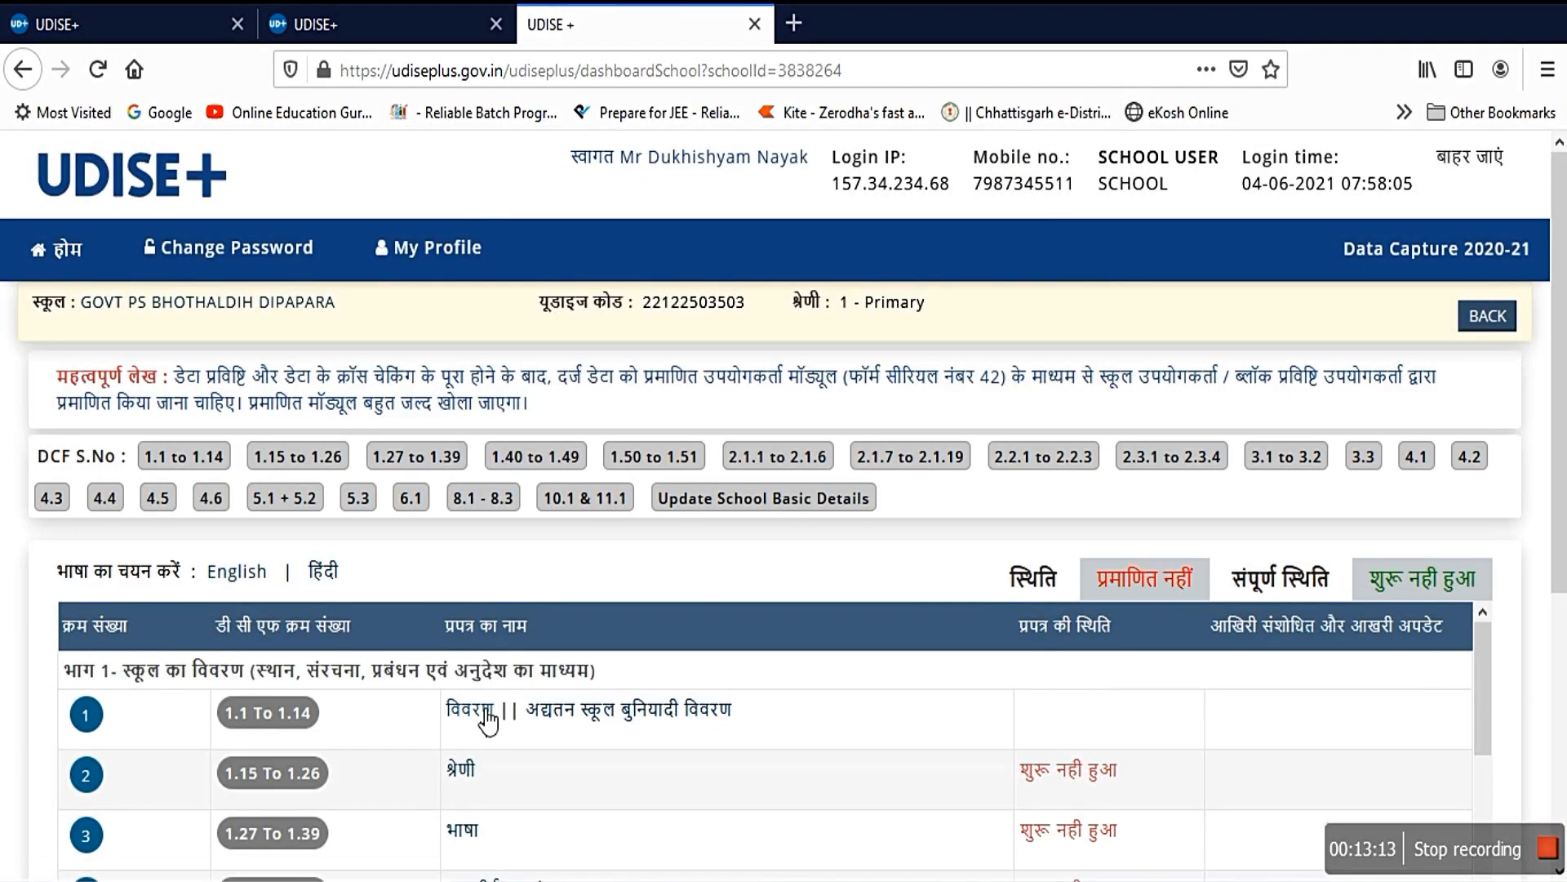
click(502, 710)
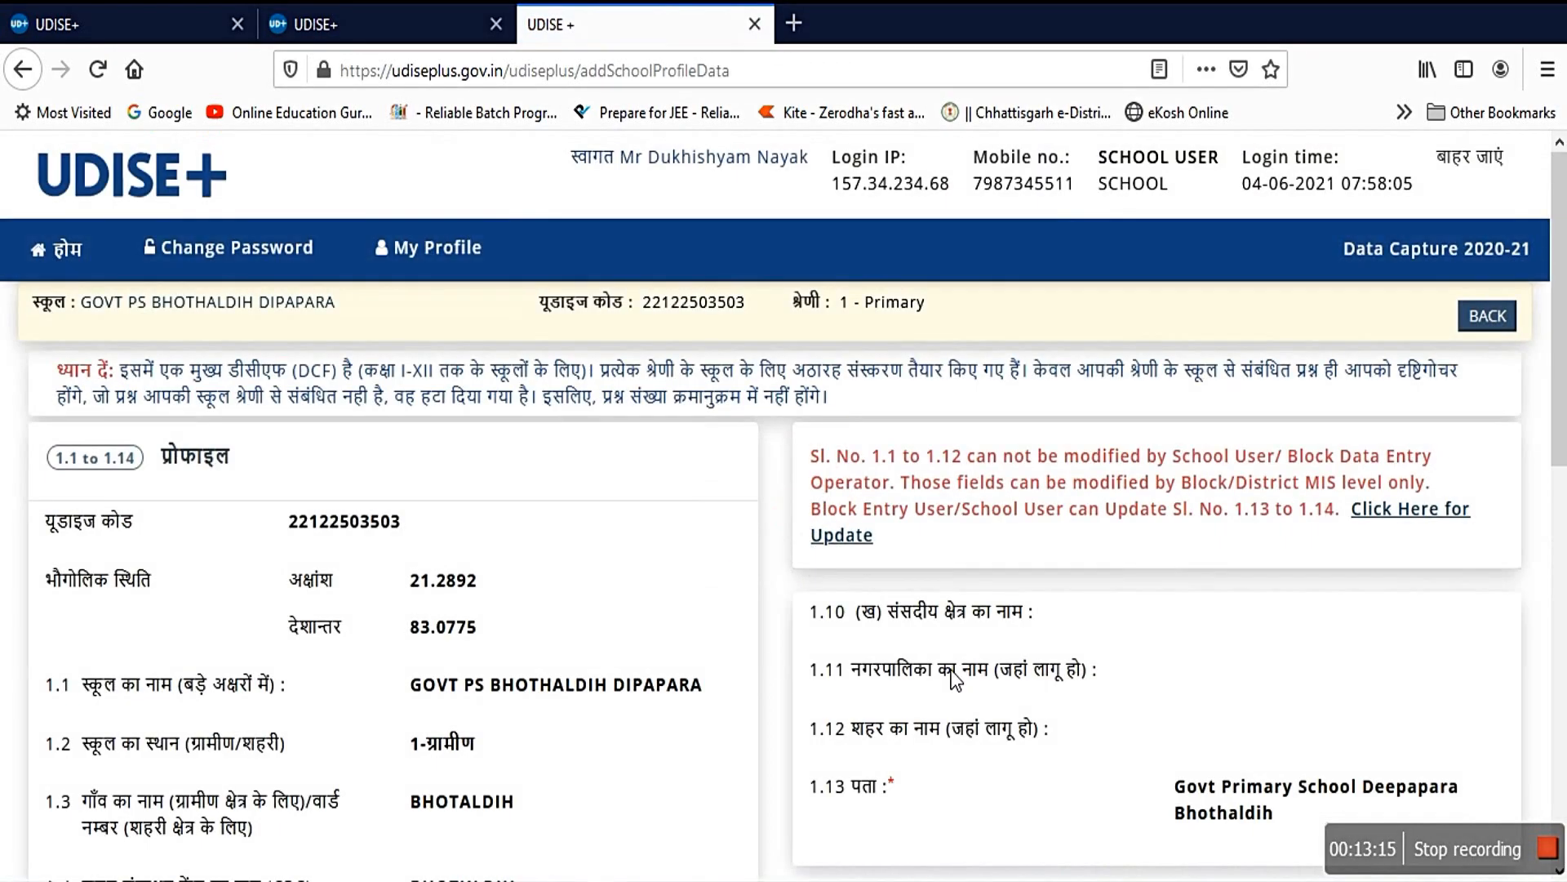
scroll(699, 535, down, 3)
scroll(1172, 636, down, 6)
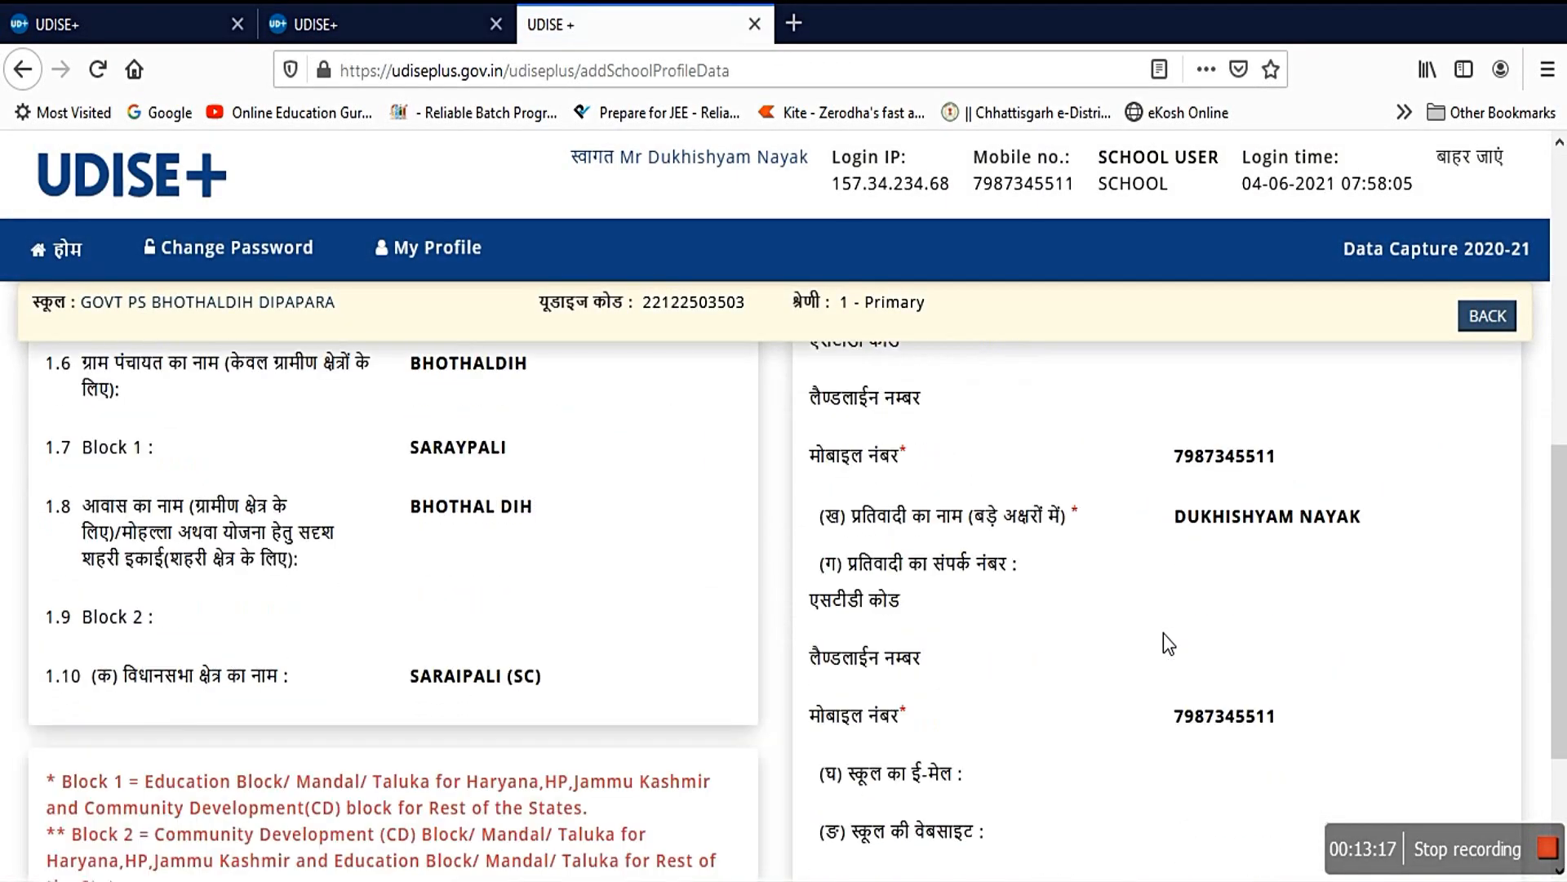
click(775, 739)
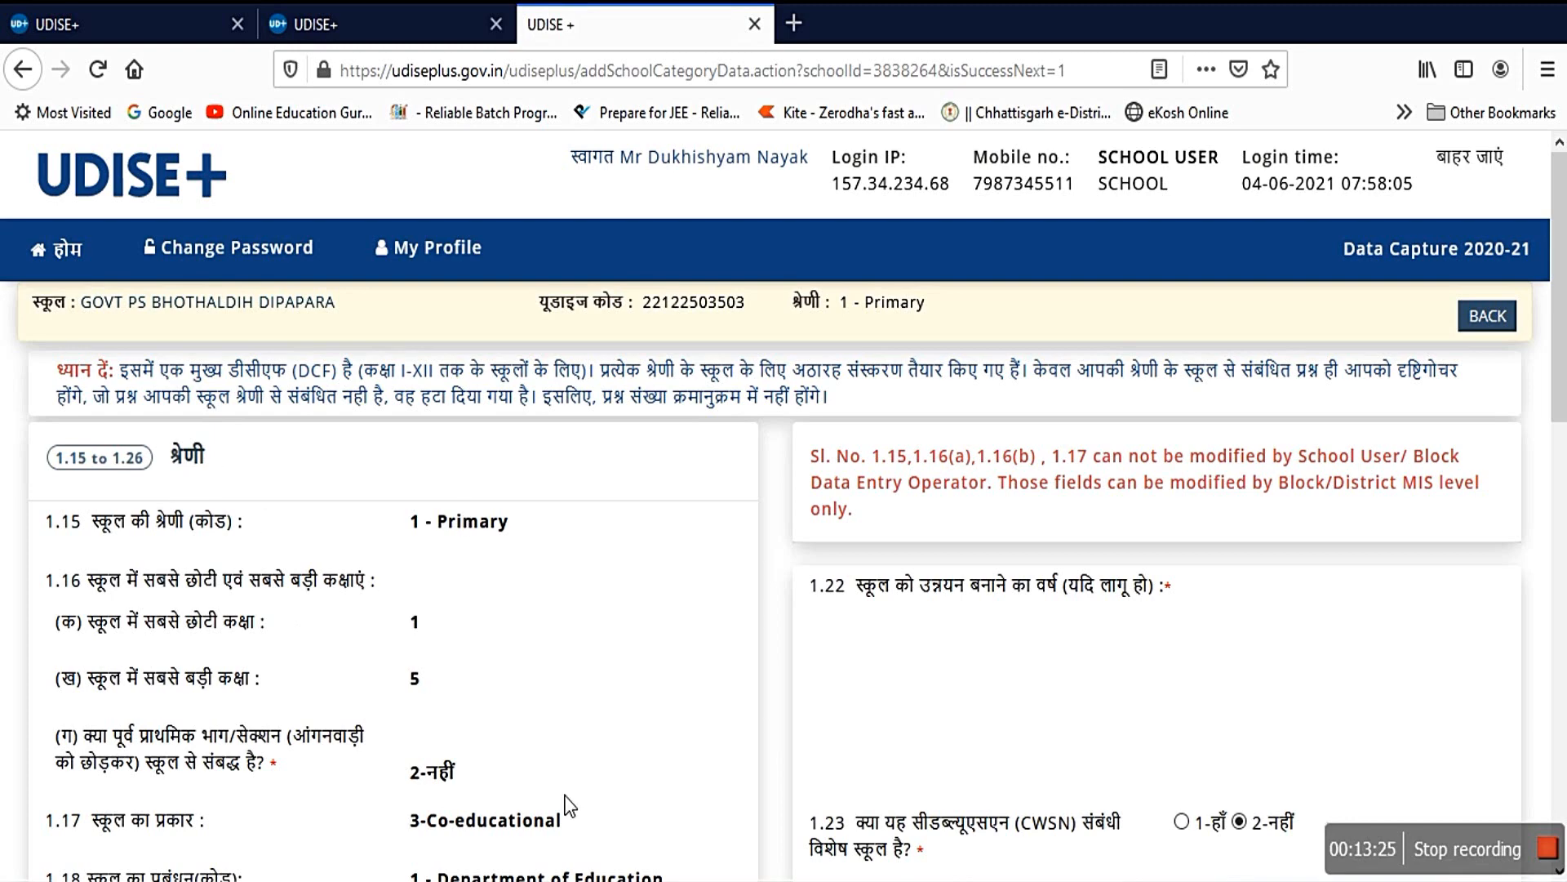
Step: Review the Category form 1.15–1.26 answers and select the 1.25 update link
scroll(947, 653, down, 3)
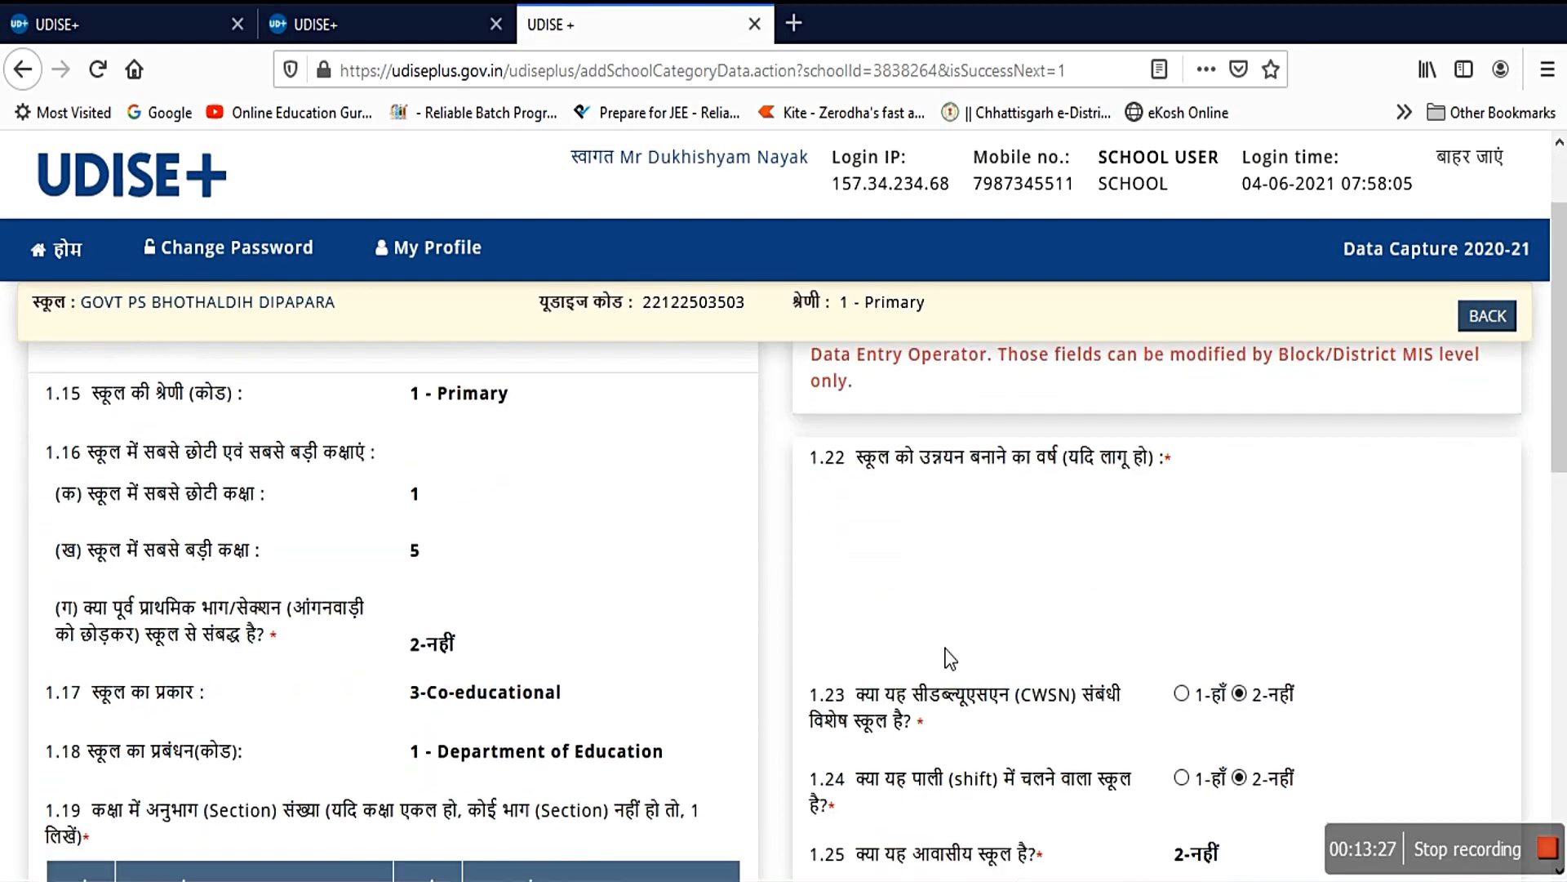
scroll(947, 653, down, 2)
scroll(760, 651, down, 2)
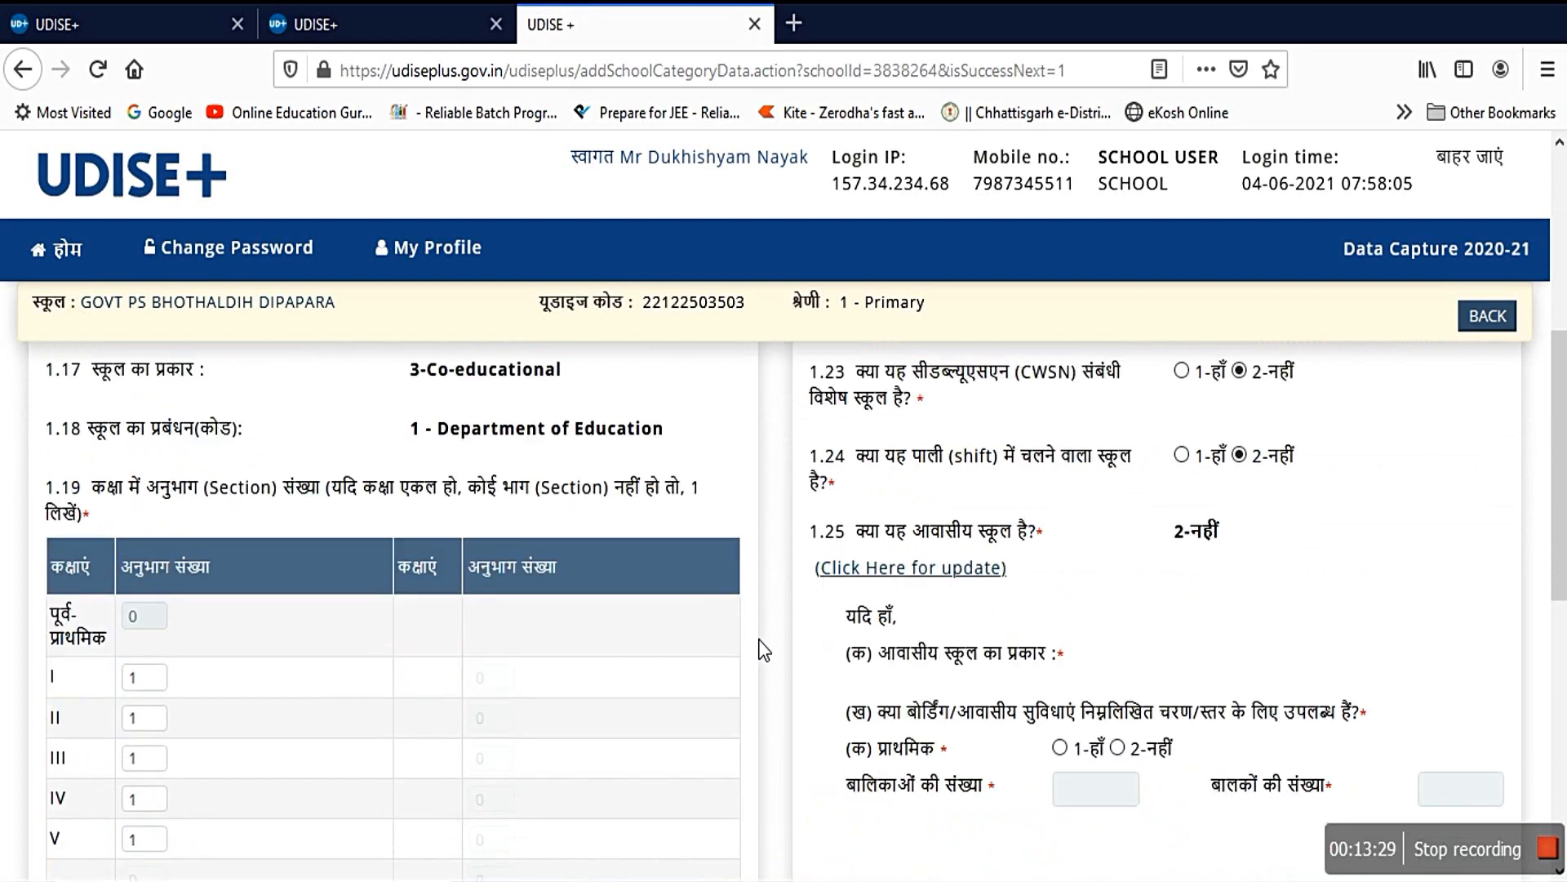
scroll(761, 651, down, 2)
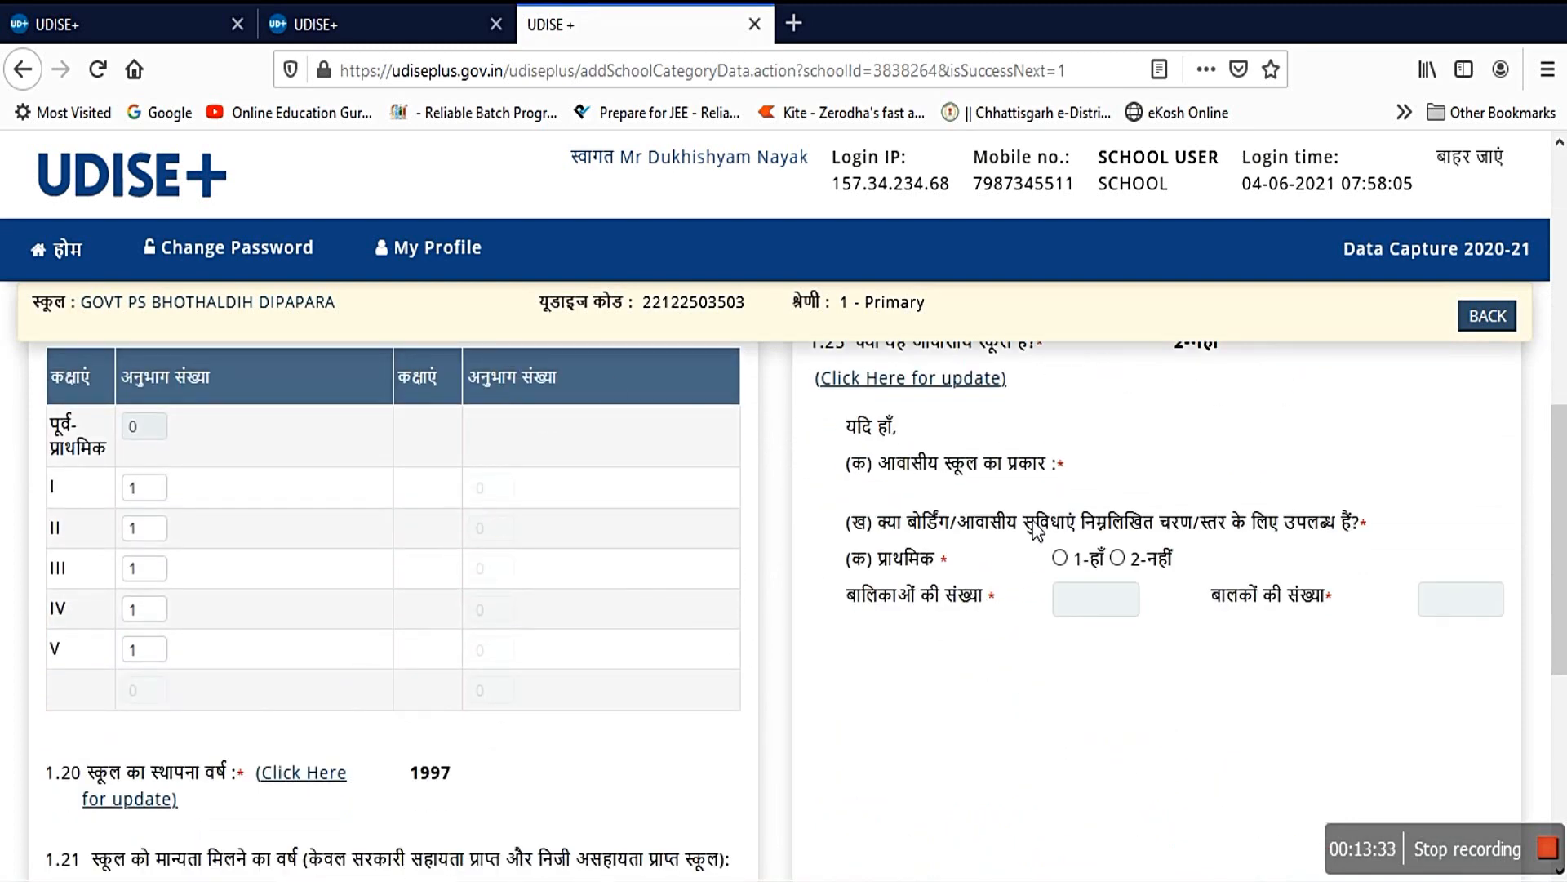
scroll(1081, 567, up, 3)
scroll(1080, 567, up, 5)
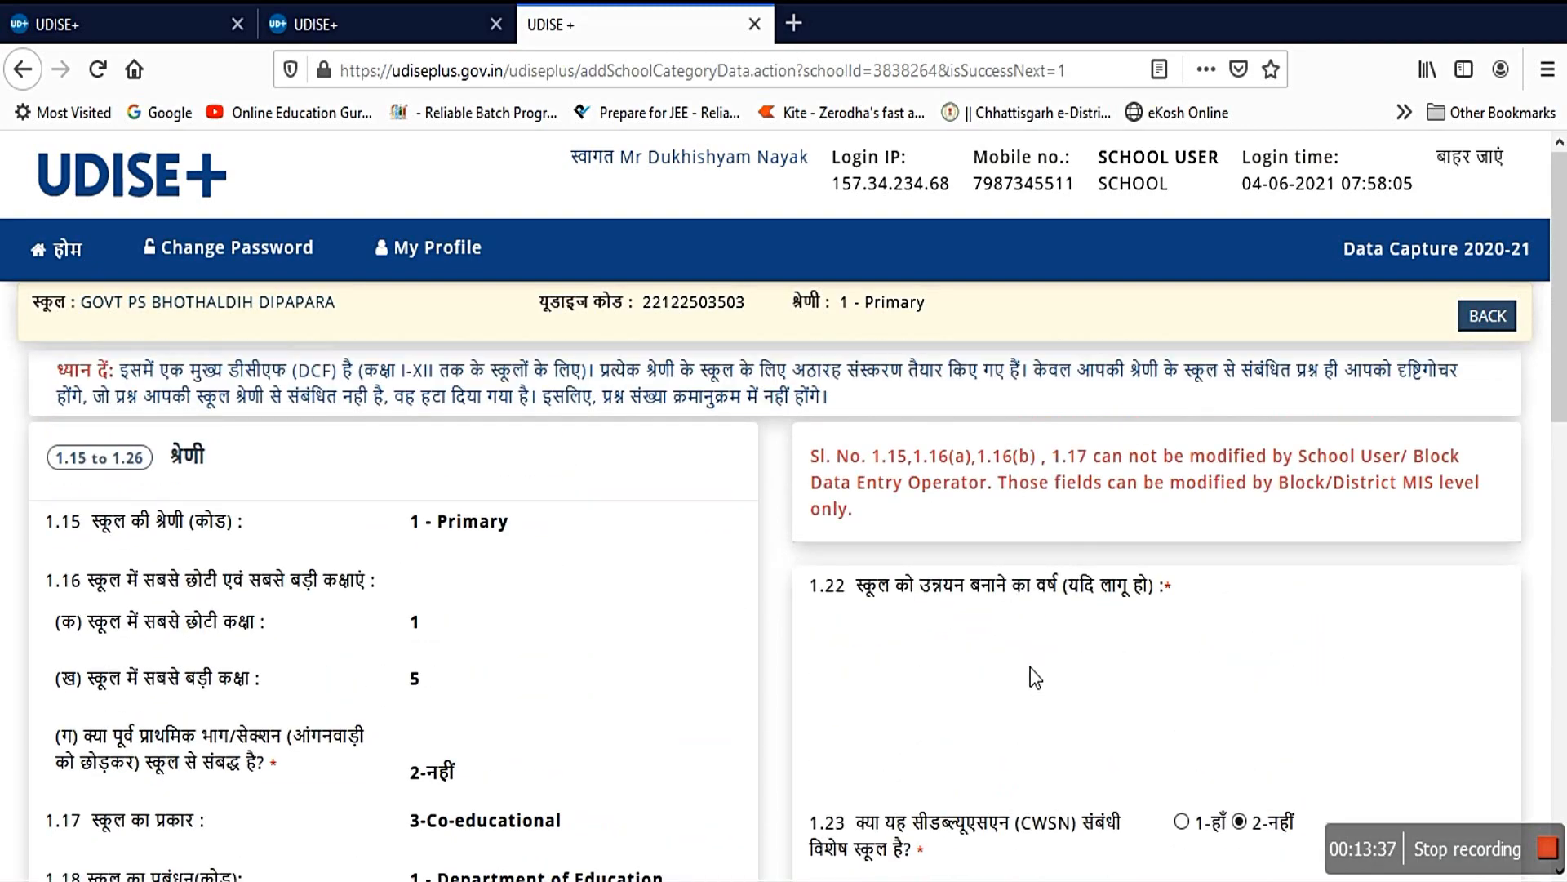
scroll(1030, 667, down, 5)
scroll(1025, 663, down, 2)
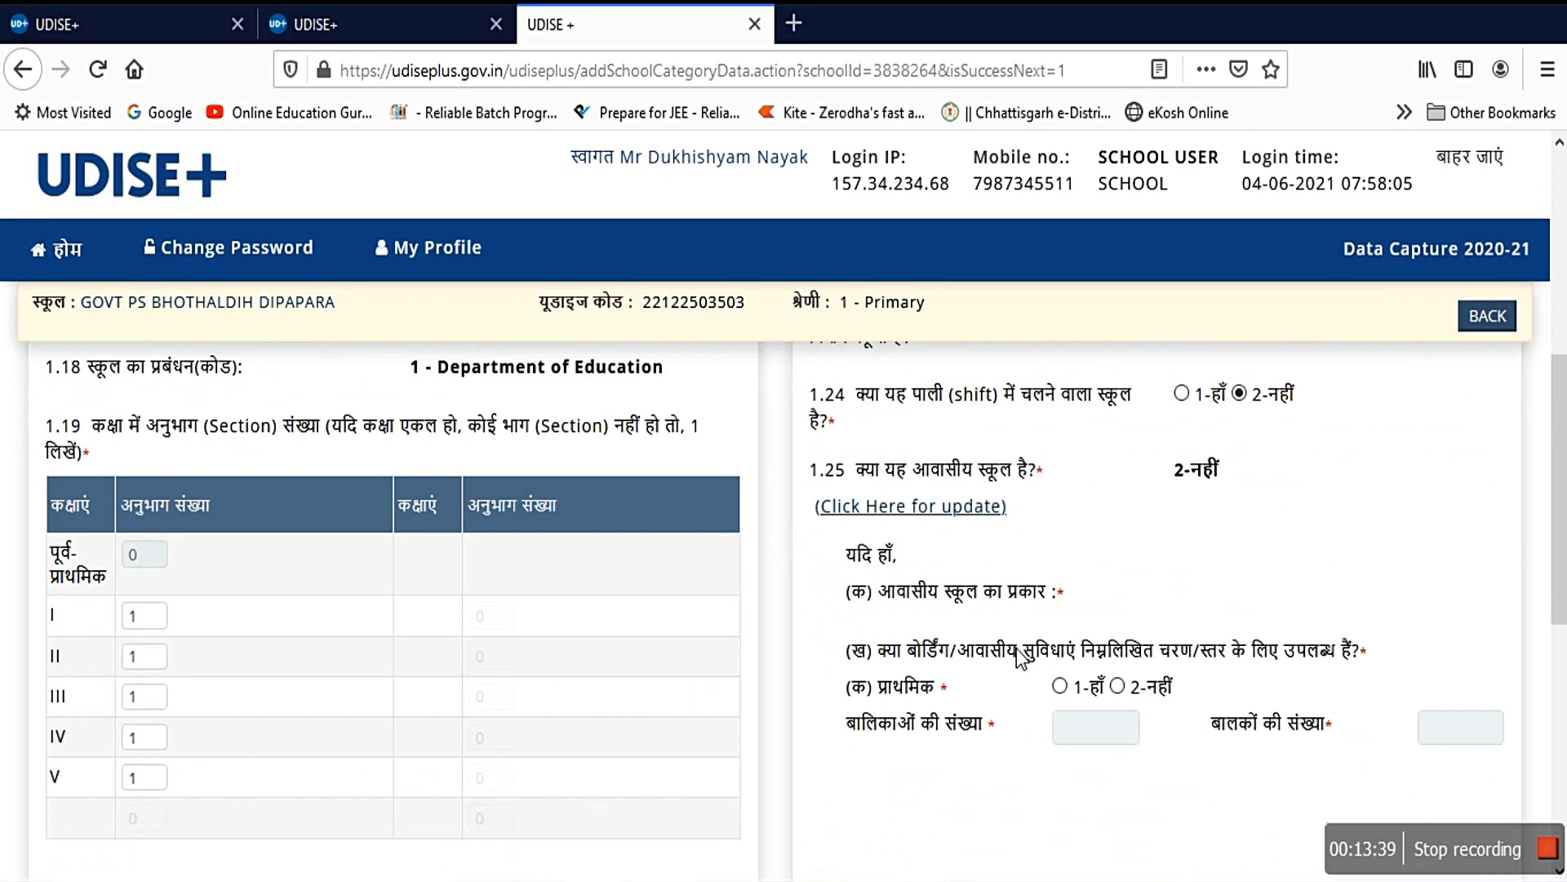
click(920, 514)
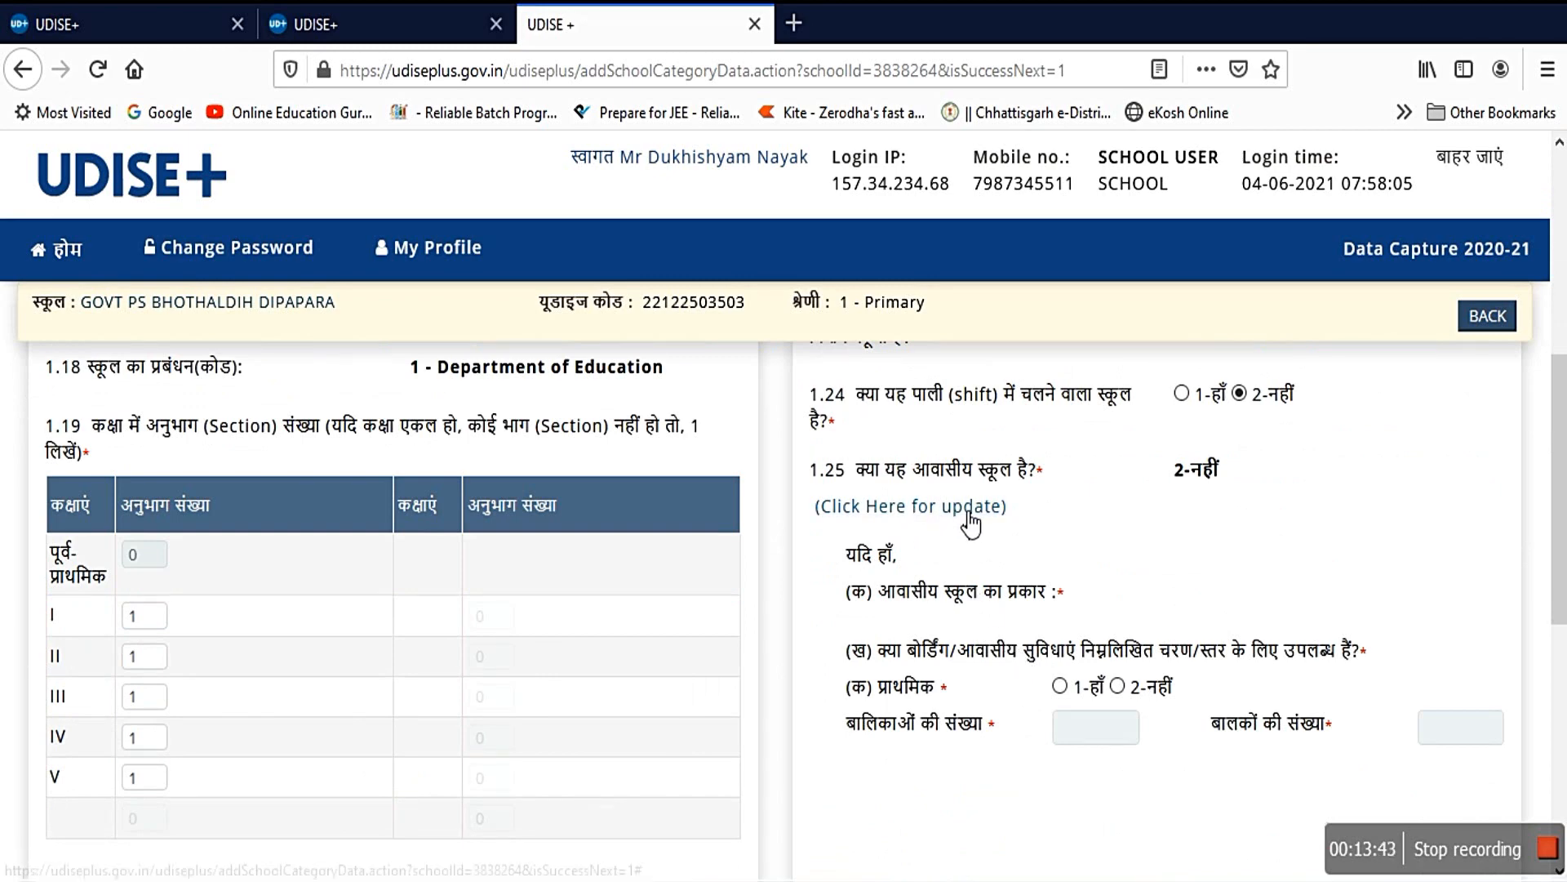
Step: Finish the Category form and advance to language form 1.27–1.39
scroll(969, 513, down, 1)
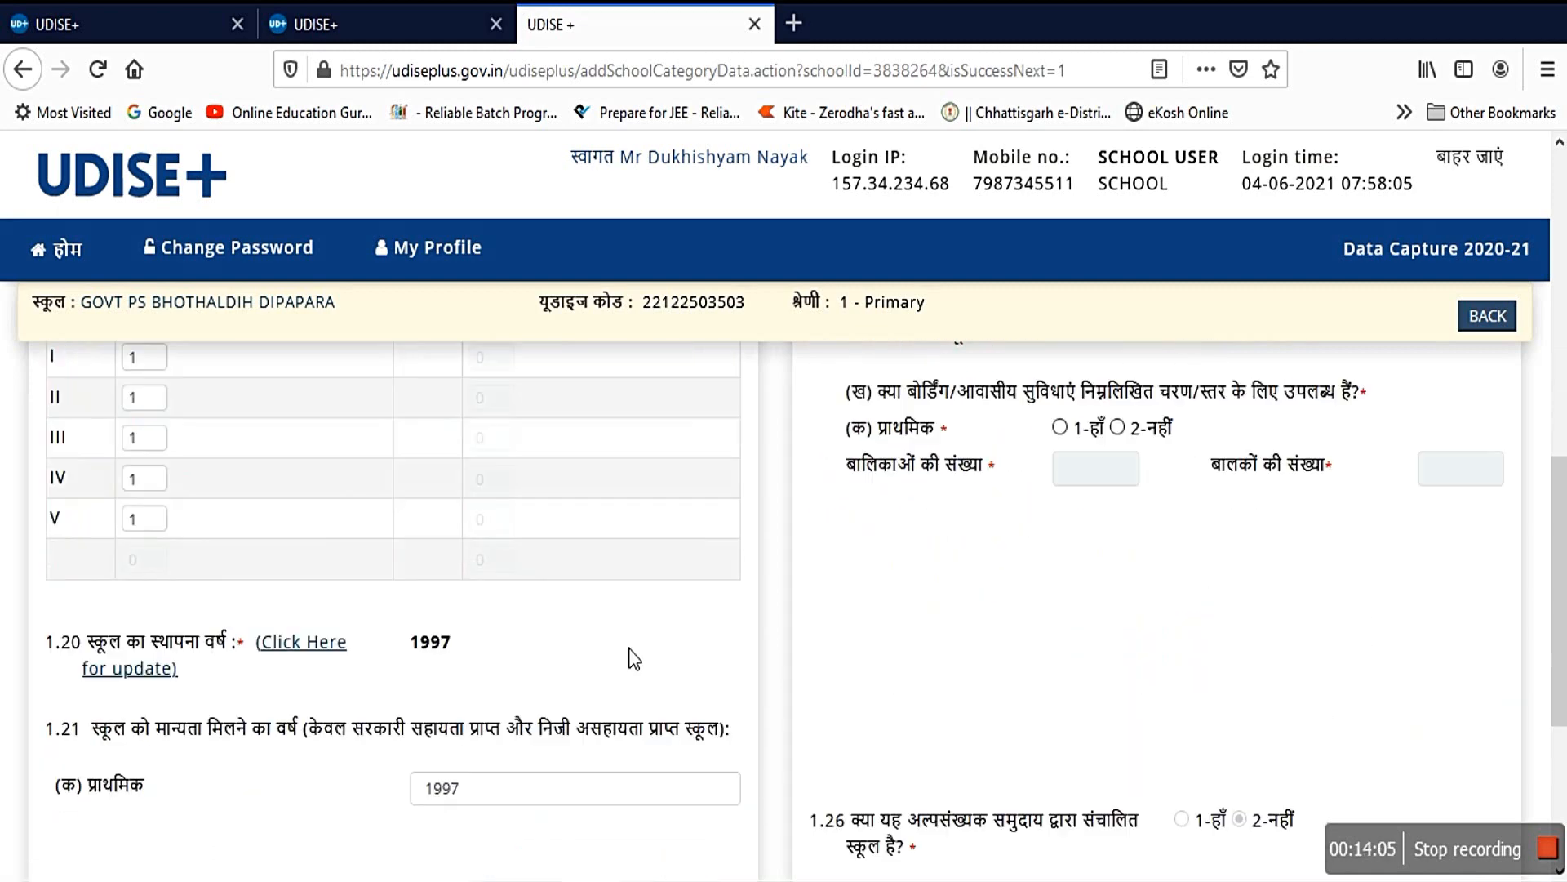
scroll(629, 654, down, 1)
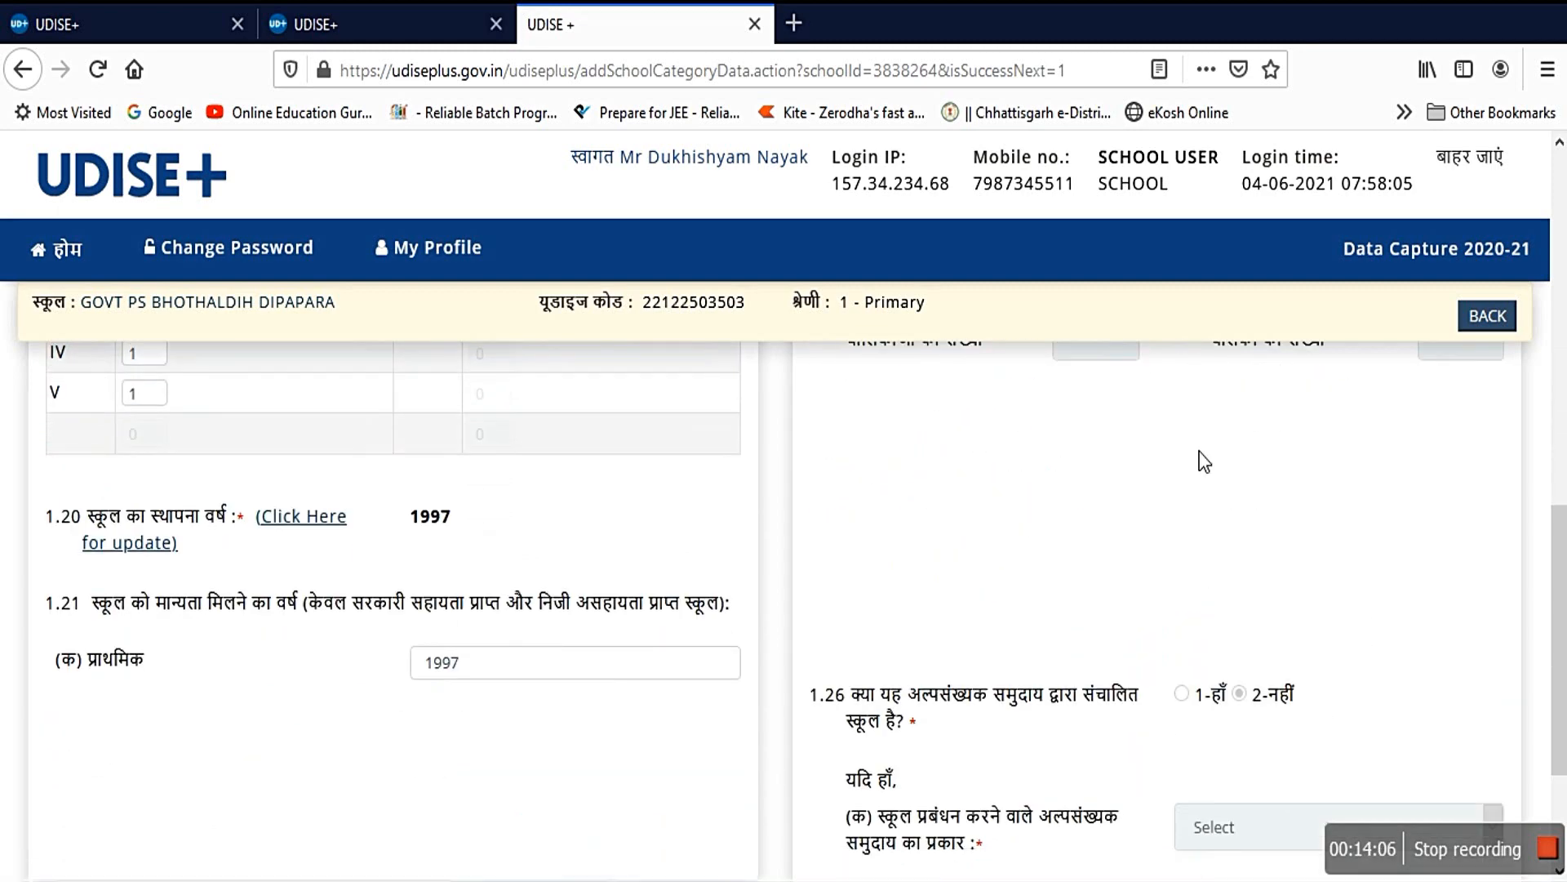
scroll(1029, 601, down, 3)
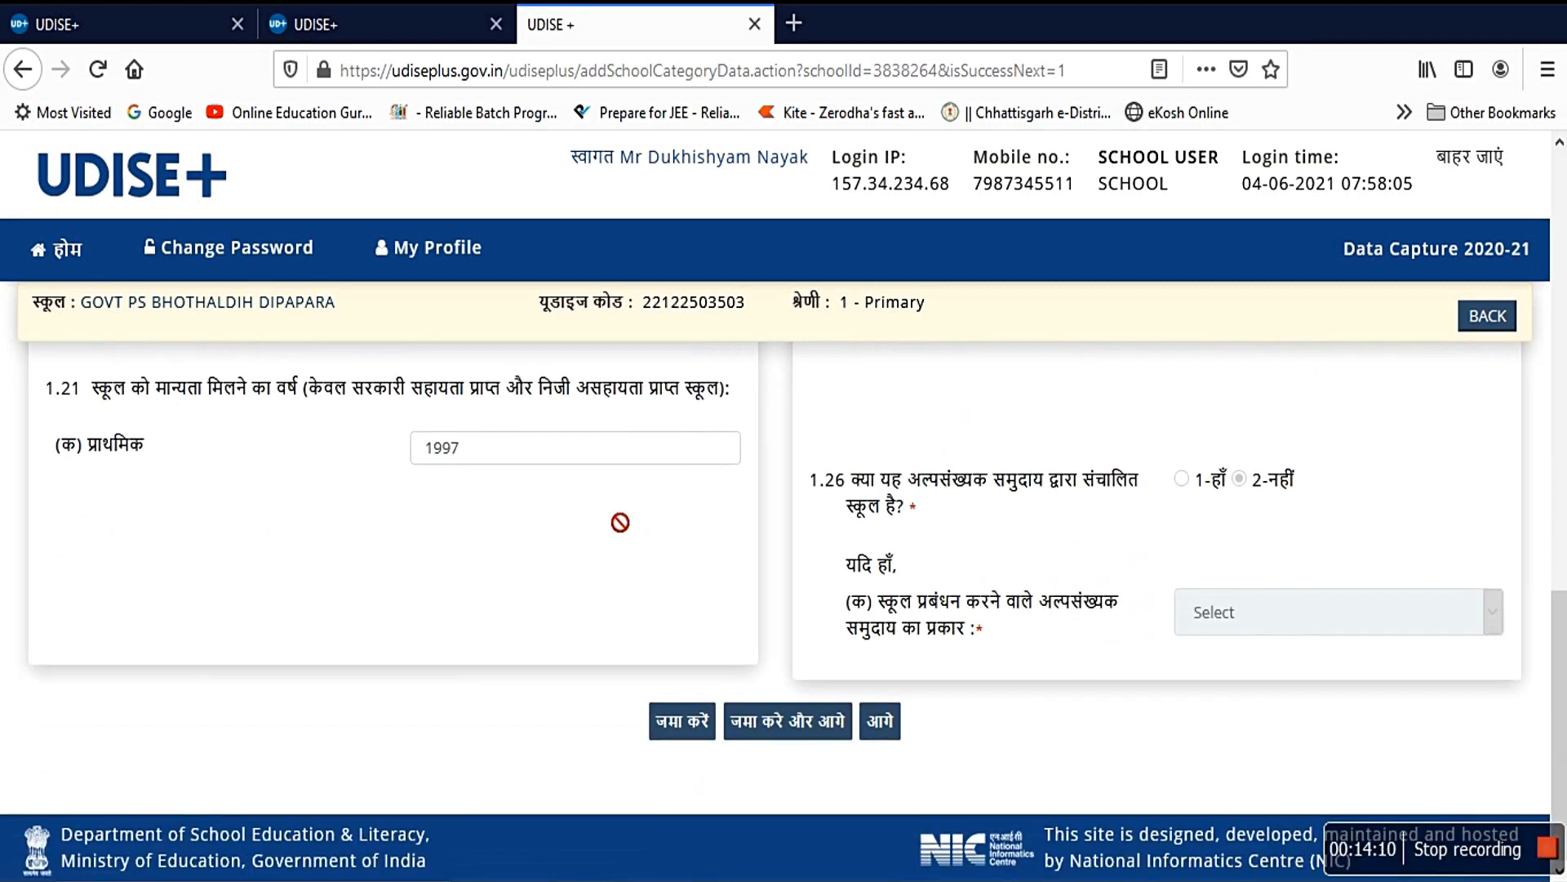
click(903, 735)
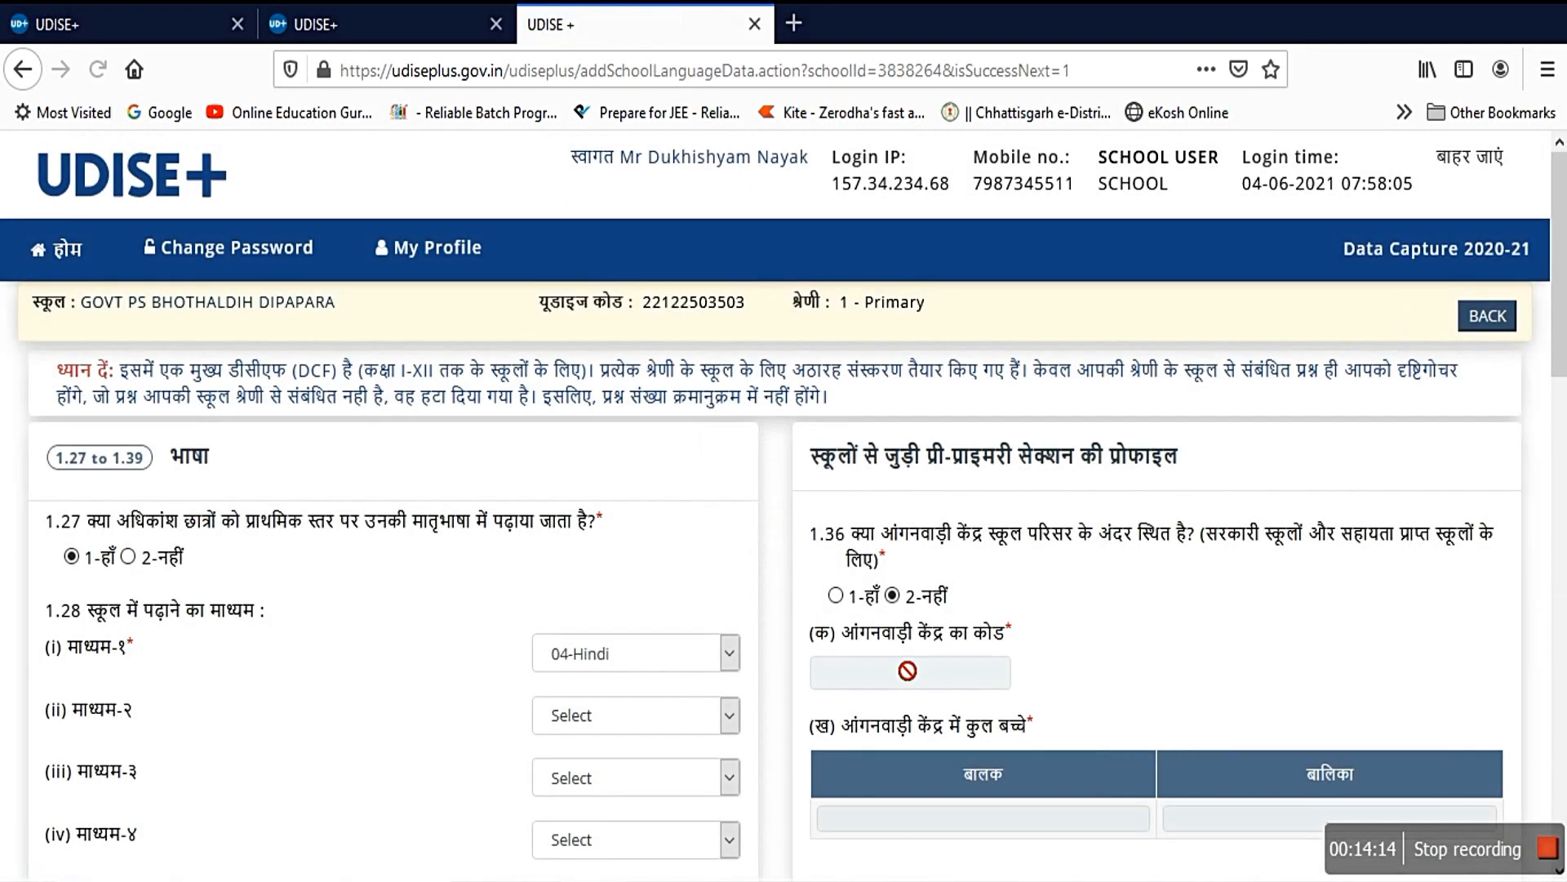
Step: Scroll through the Language form: Hindi medium; Hindi, English and Sanskrit taught; no anganwadi on campus
scroll(902, 665, down, 4)
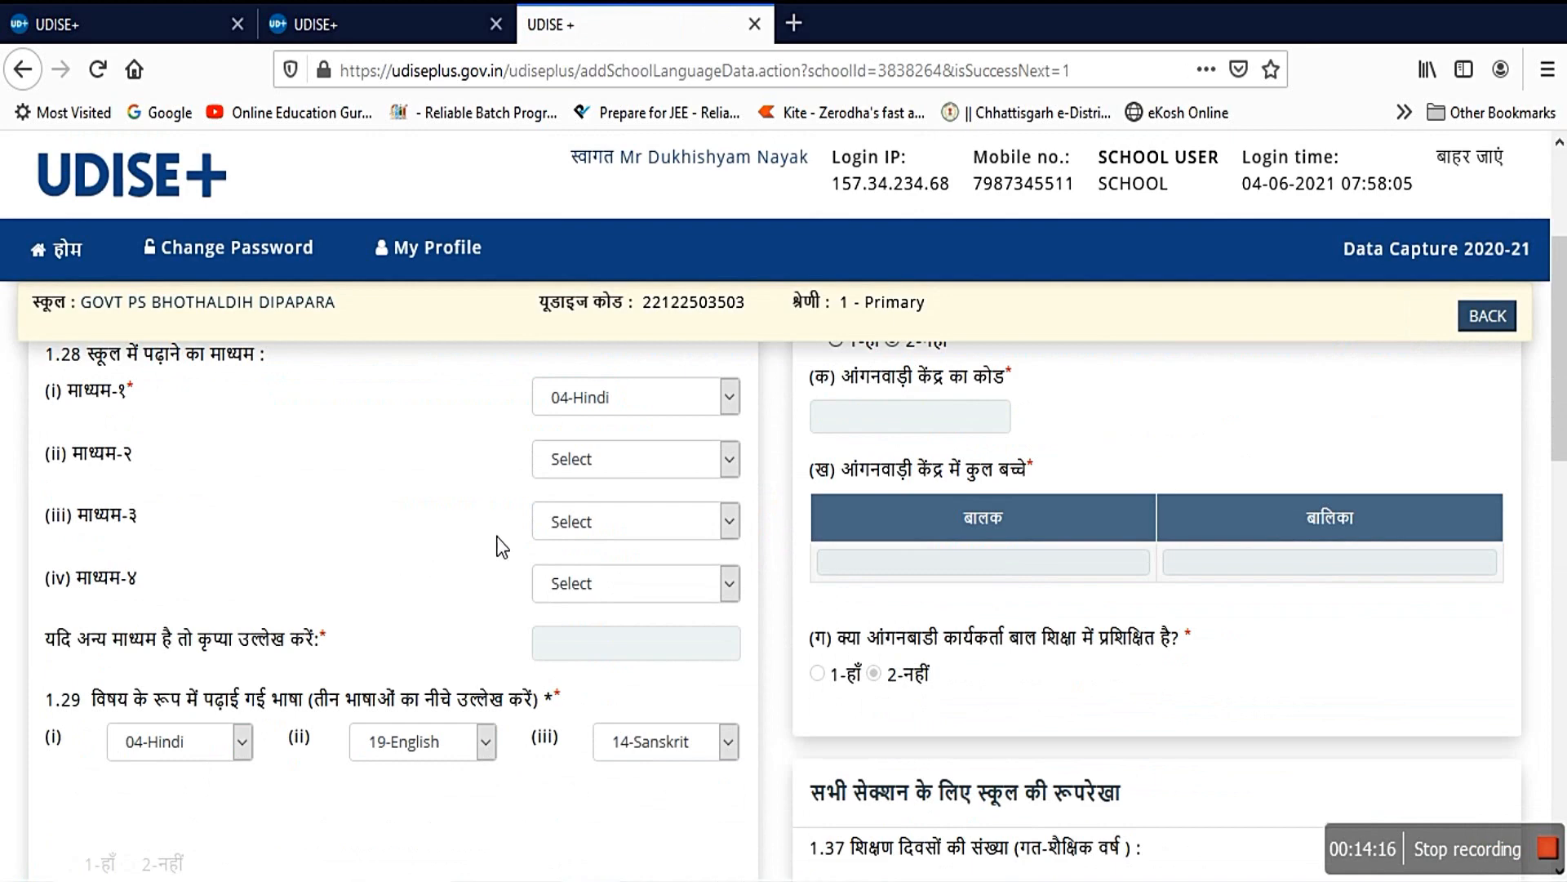
scroll(624, 653, up, 4)
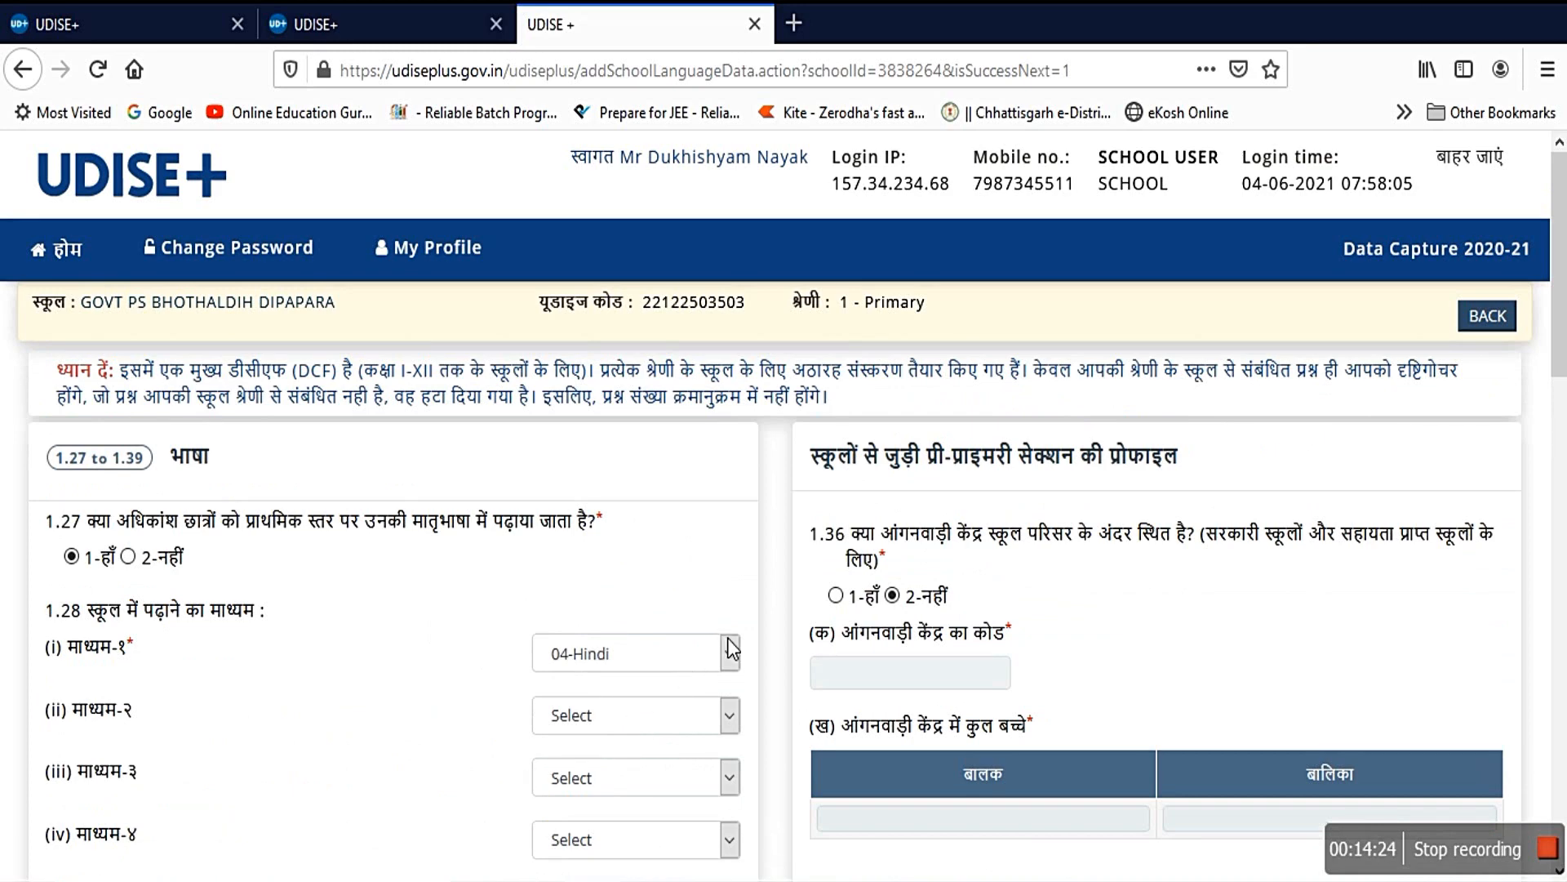
scroll(737, 654, down, 5)
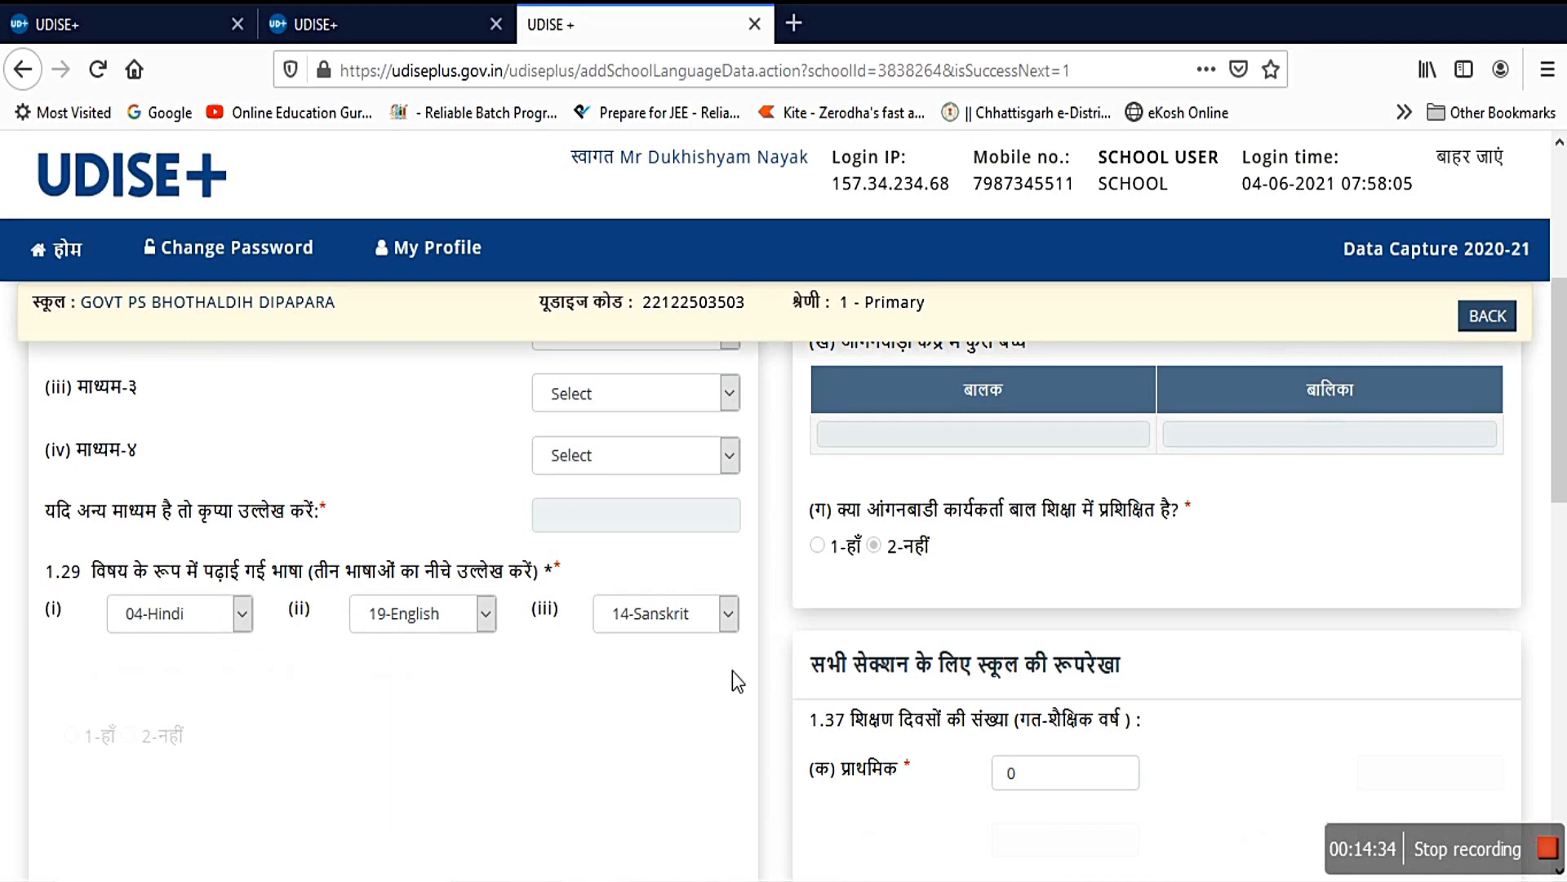
scroll(1179, 671, up, 5)
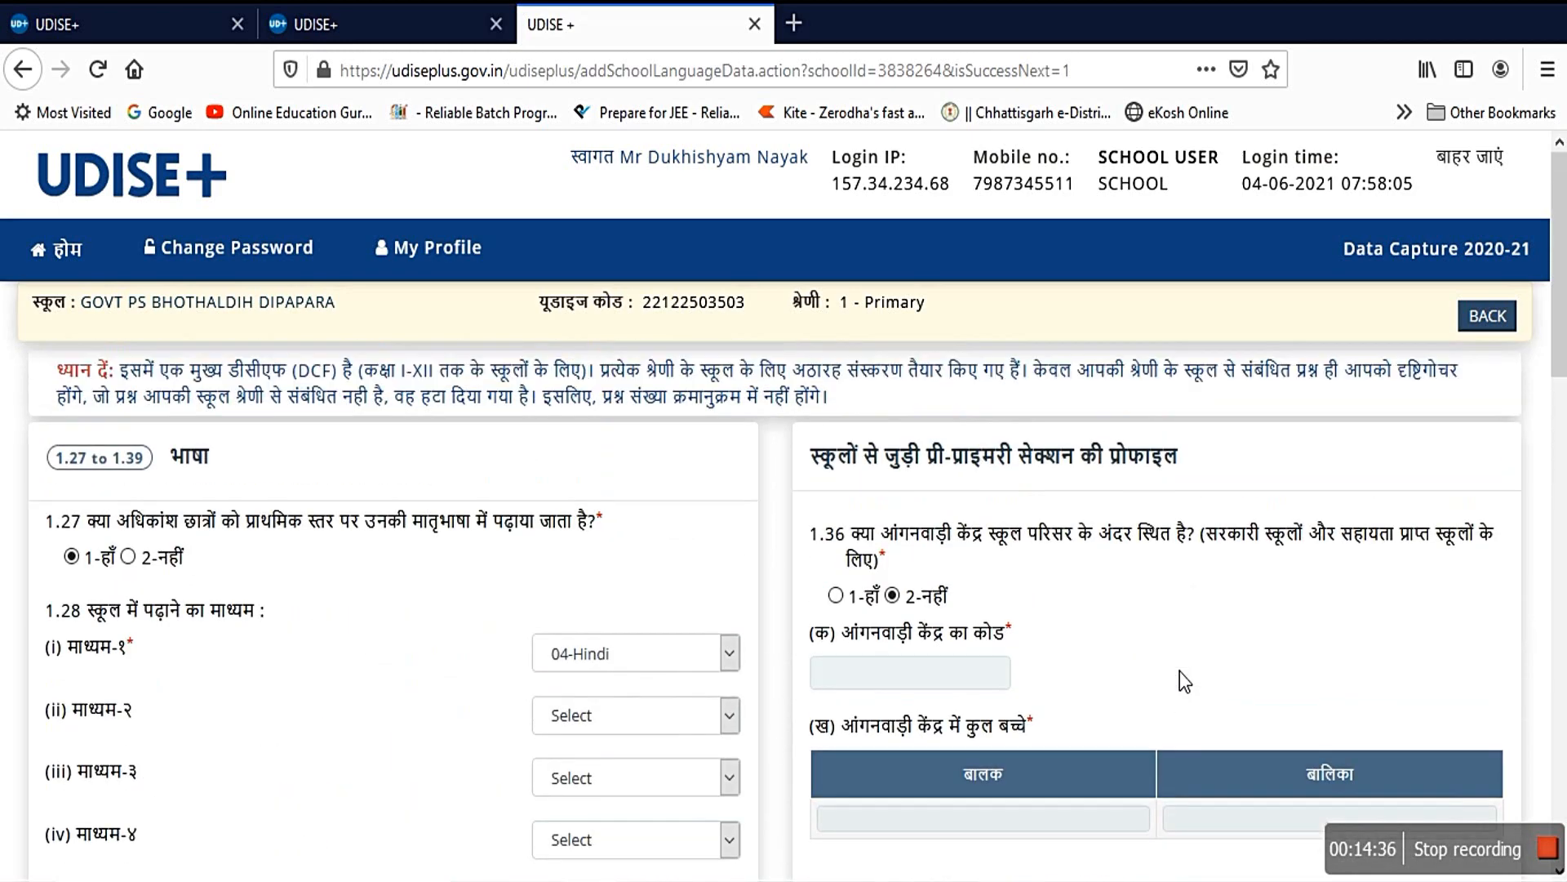
scroll(1126, 649, down, 5)
scroll(884, 694, down, 3)
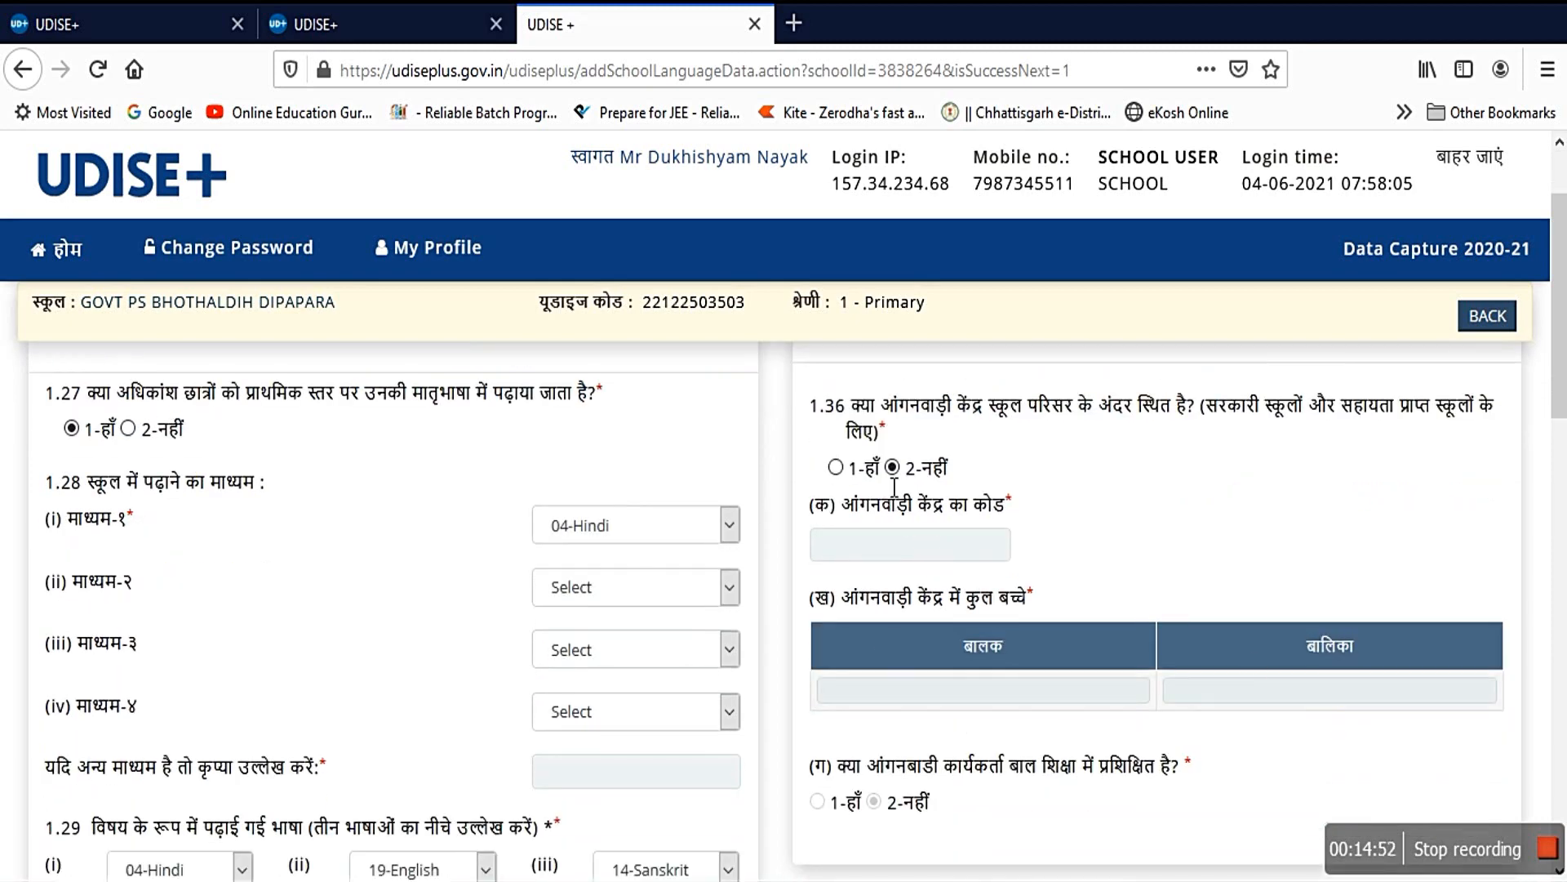
scroll(949, 614, down, 3)
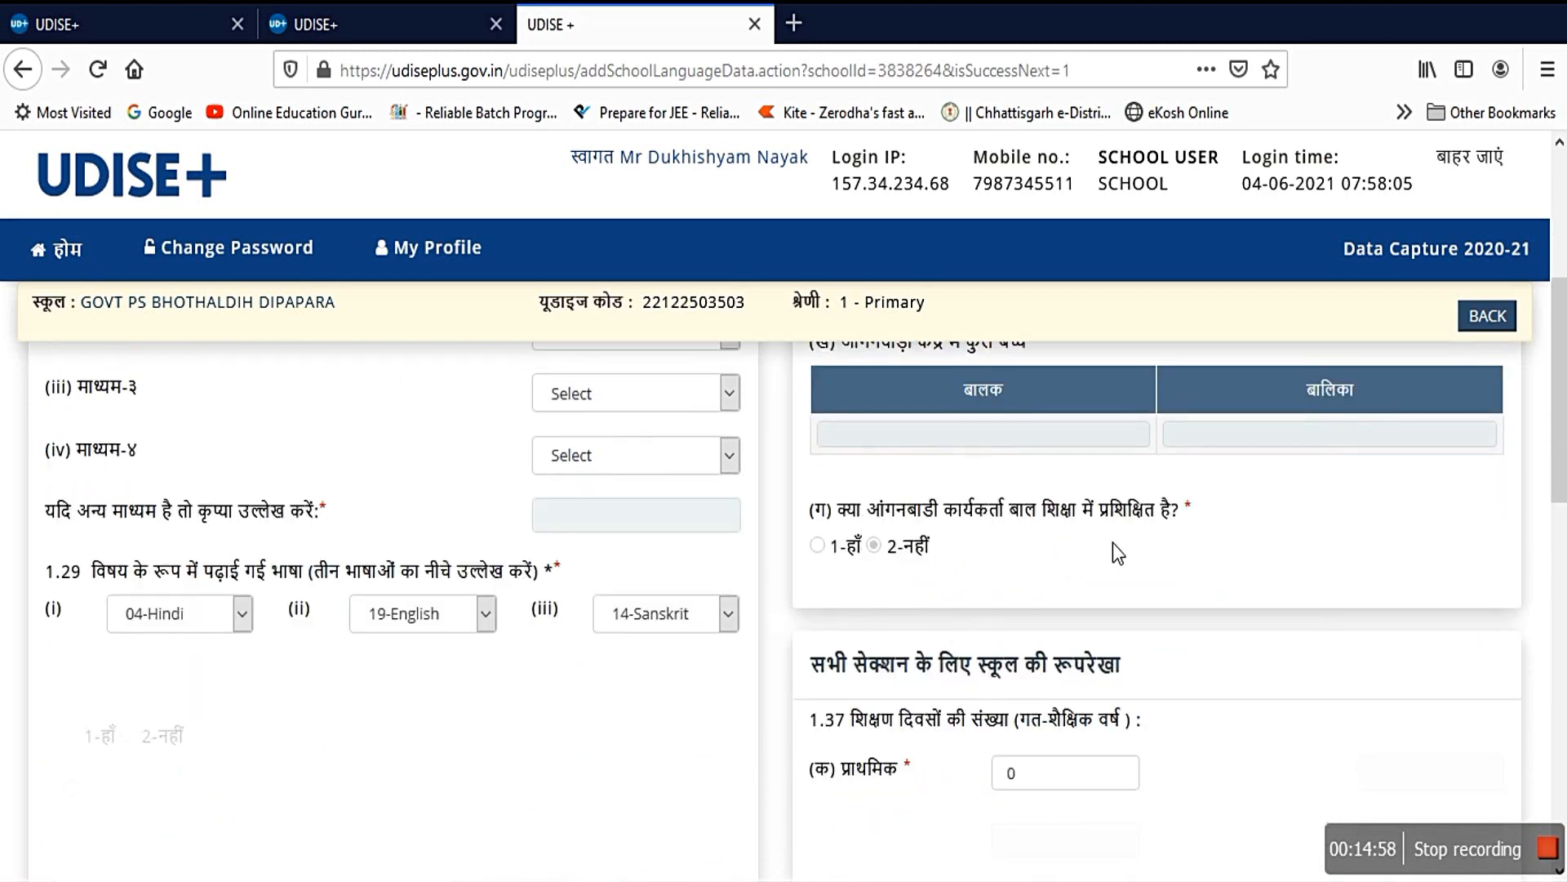
Step: Review answers 1.34–1.39: nearest schools 1.0 and 2.0 km, all-weather road yes, teaching days 0
scroll(1113, 542, down, 3)
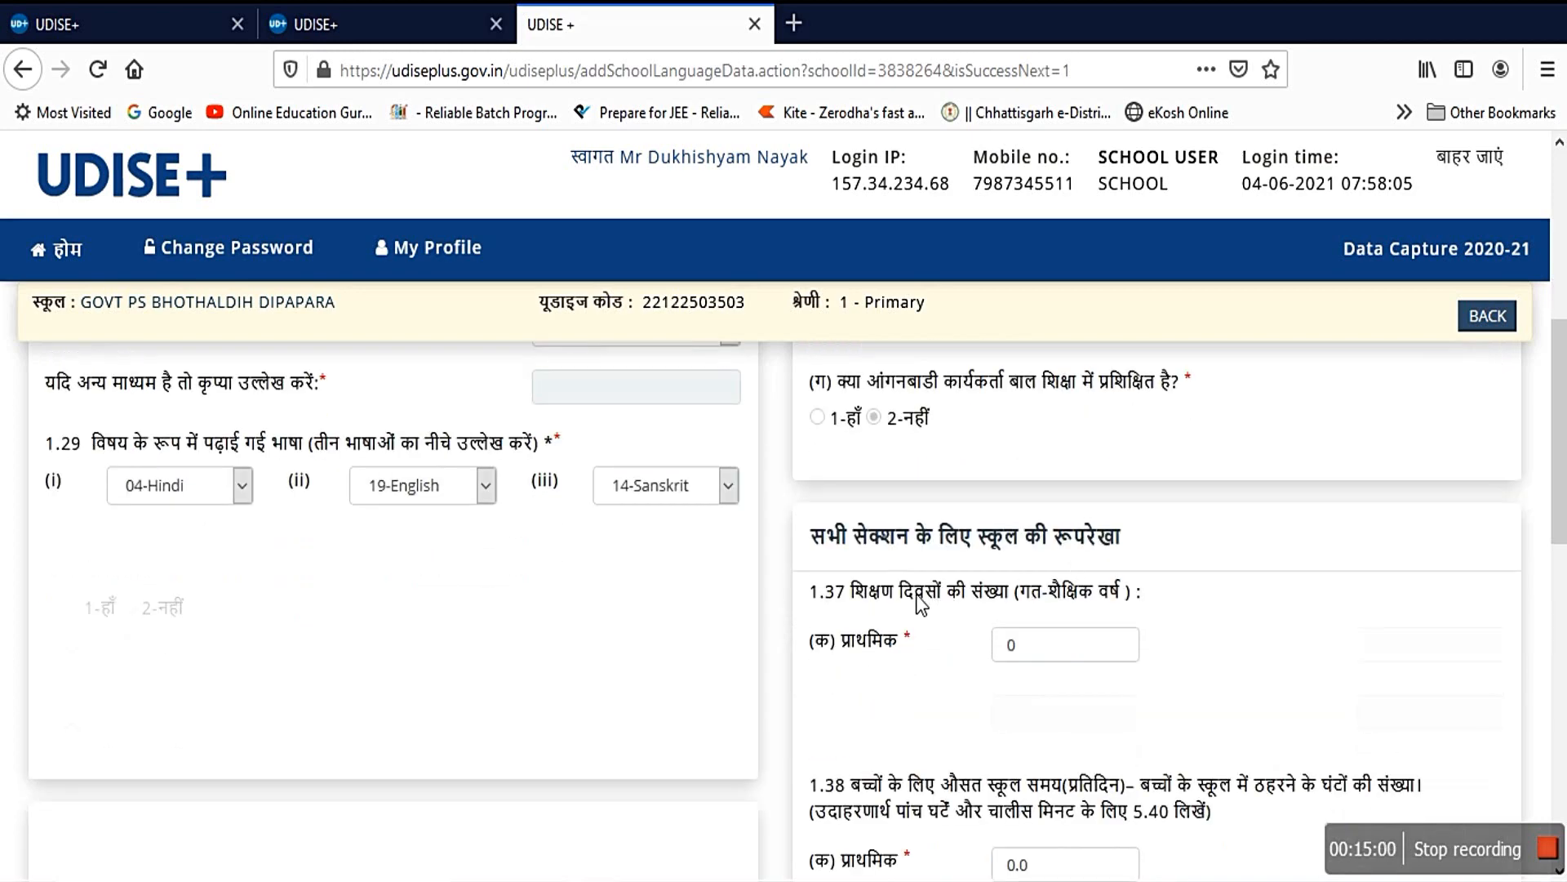
scroll(918, 605, down, 3)
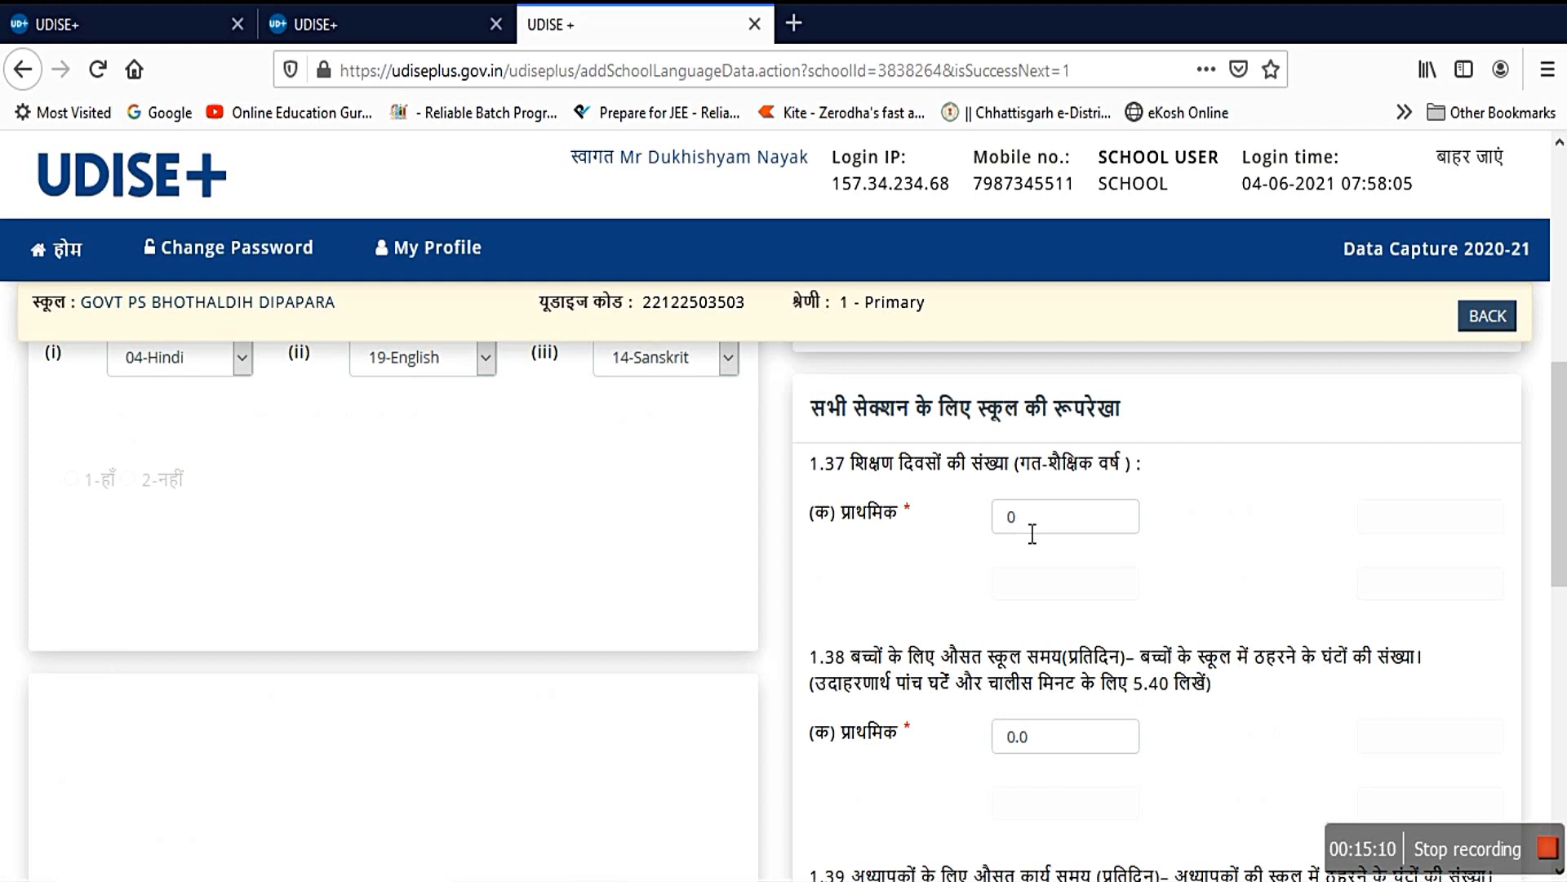
scroll(973, 551, down, 2)
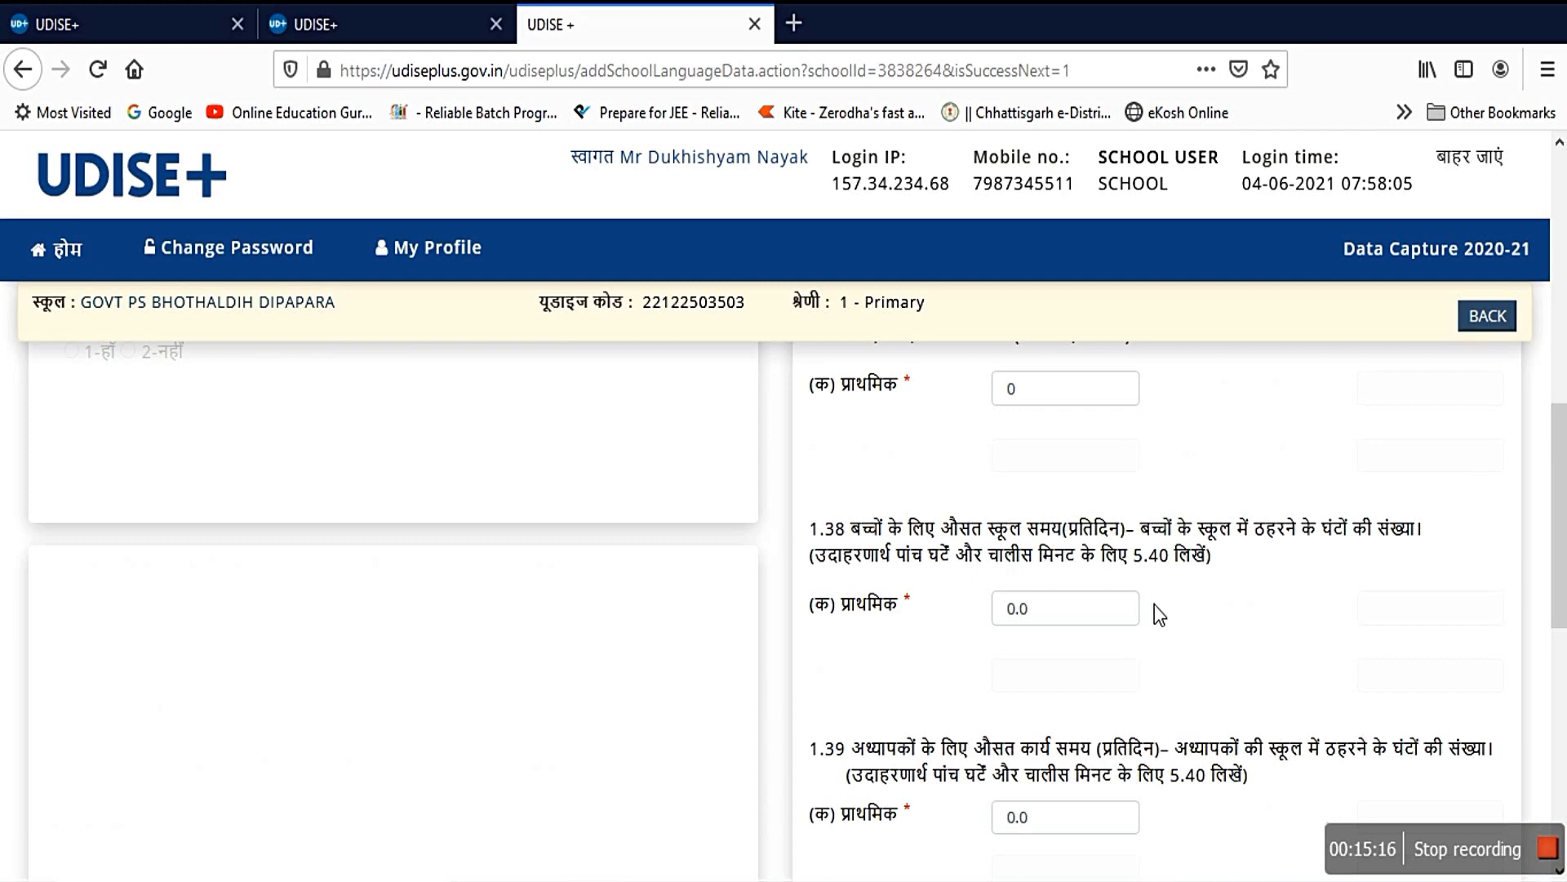
scroll(1113, 632, down, 2)
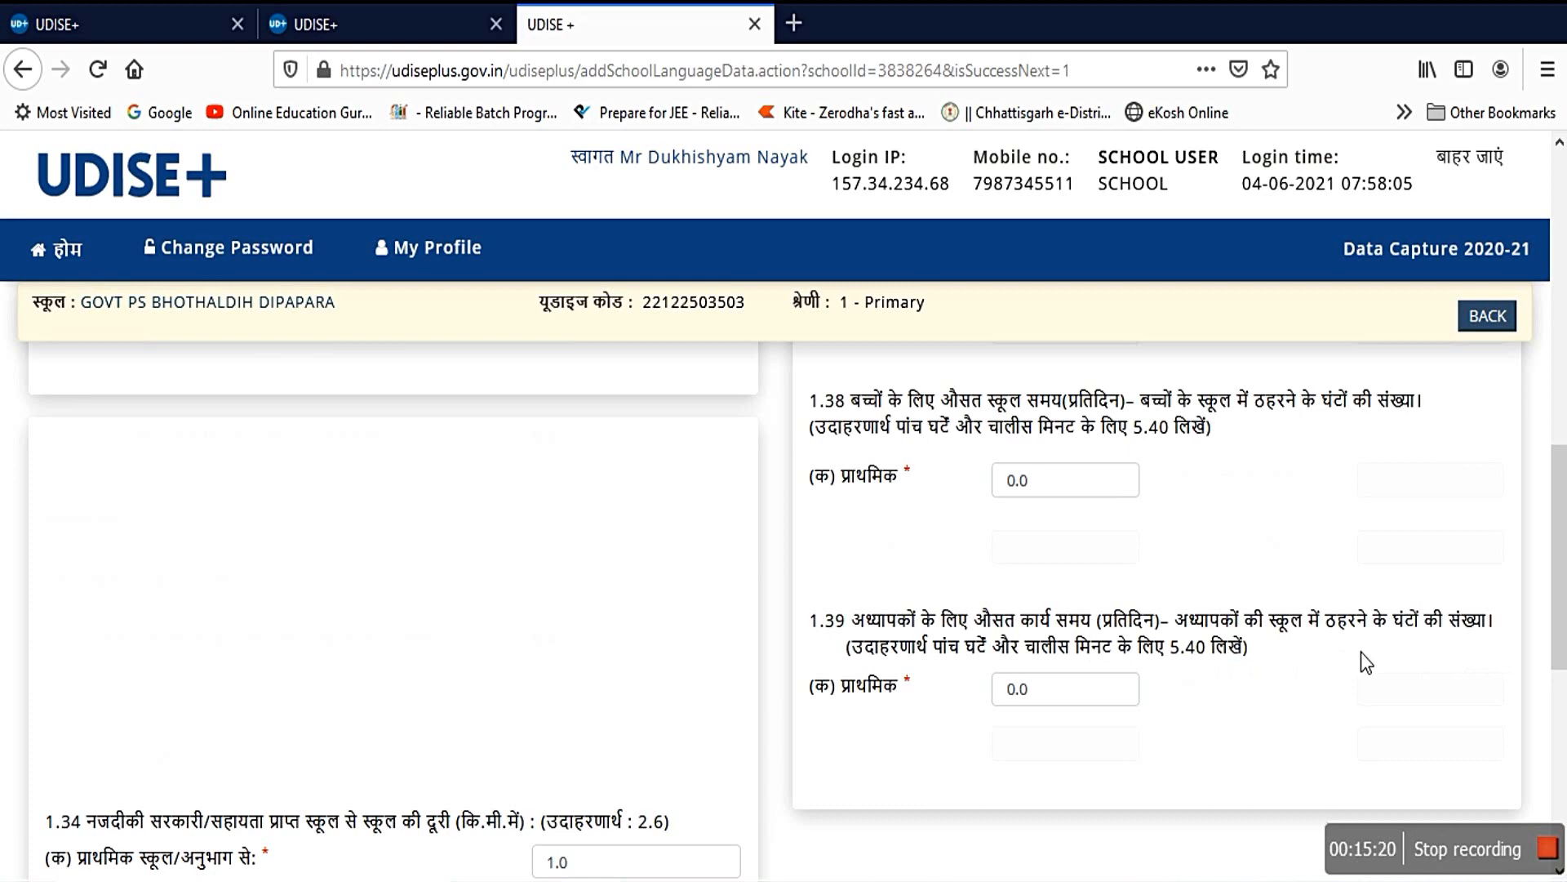
scroll(1041, 612, up, 4)
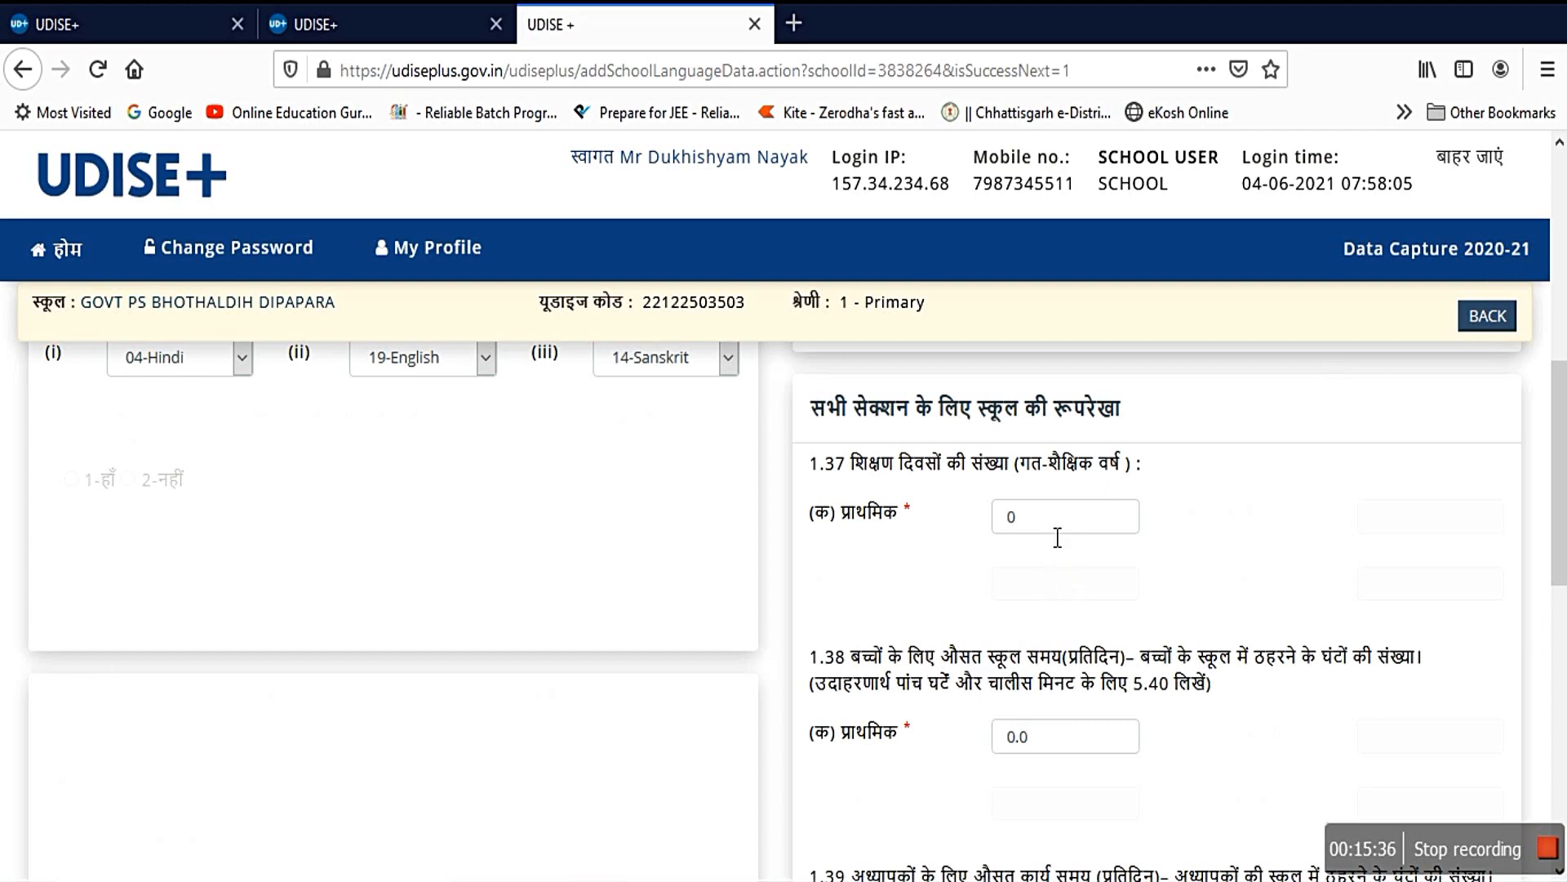
scroll(1057, 527, up, 3)
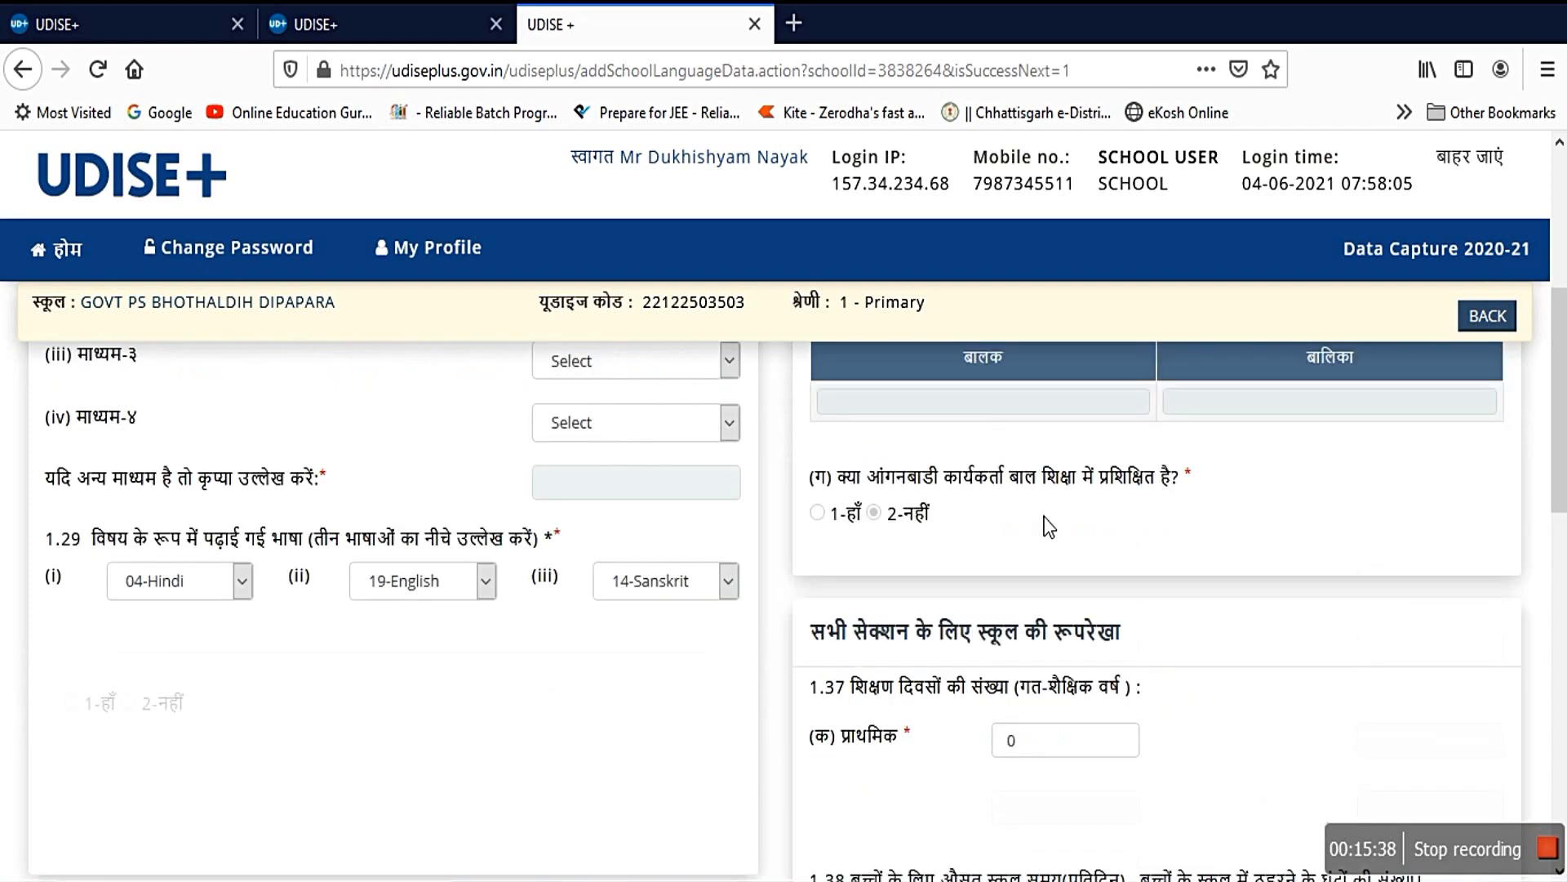
scroll(1061, 690, down, 5)
scroll(1031, 713, down, 5)
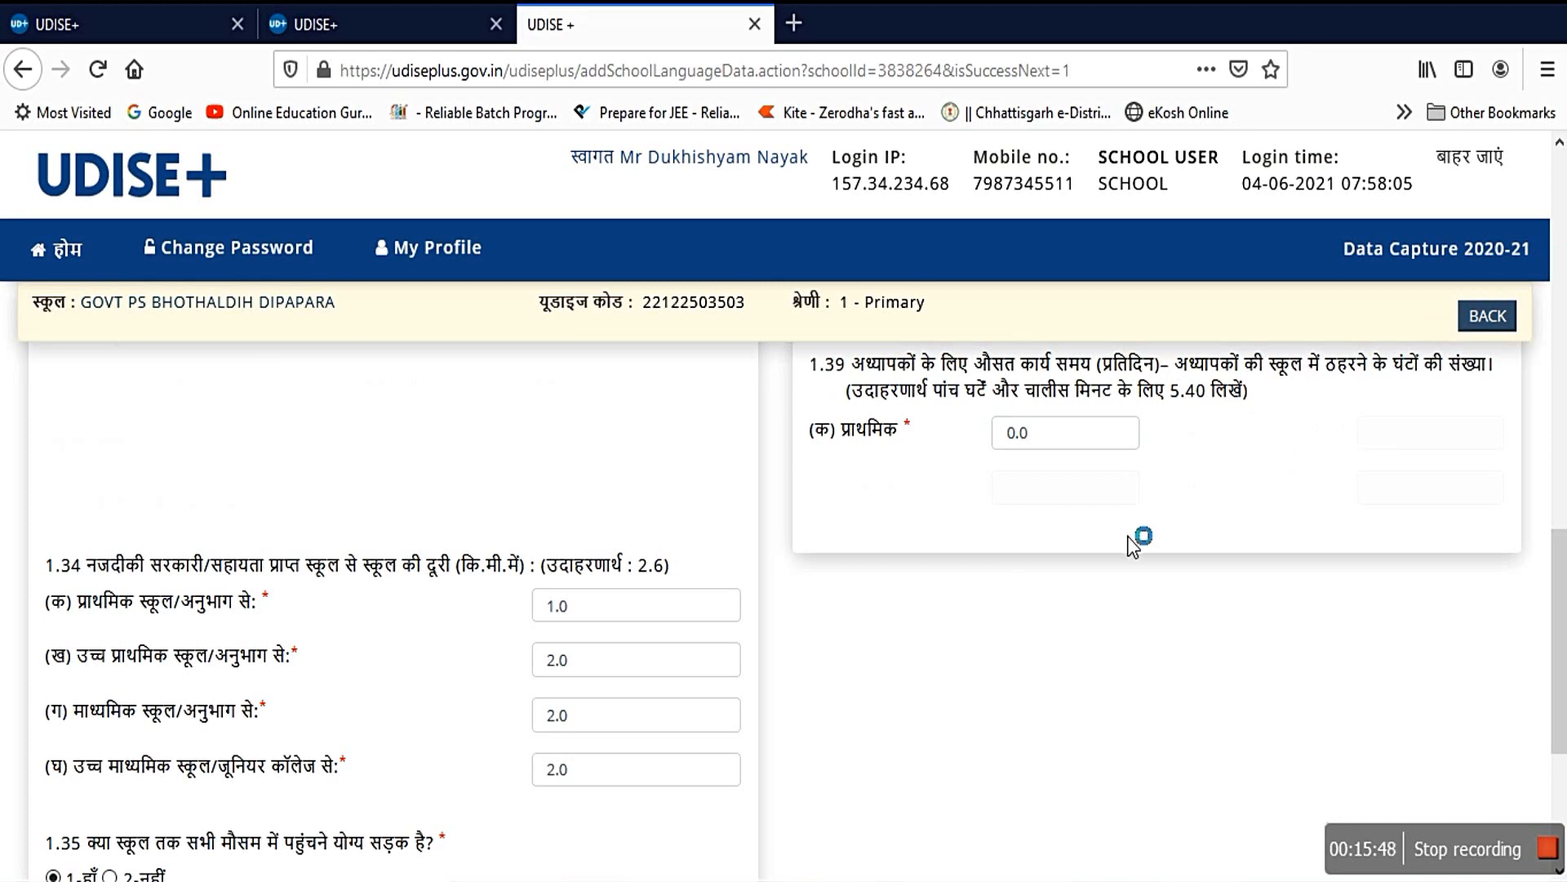
scroll(1094, 543, down, 5)
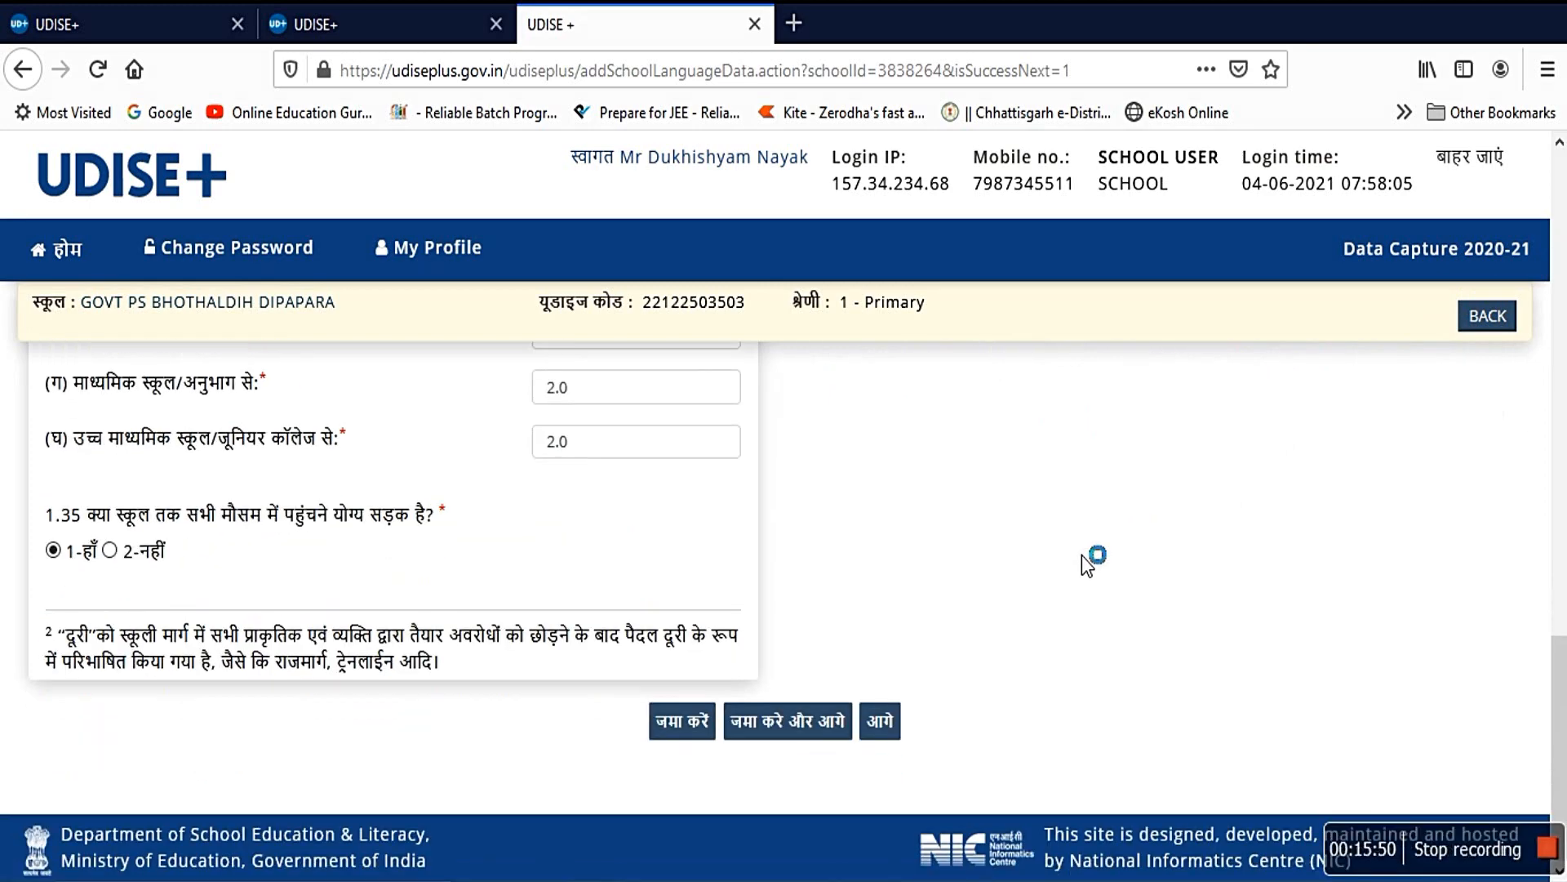
Step: Review the CCE, special training, textbook and school-visit answers (1.40–1.49), then go to the SMC section
click(884, 727)
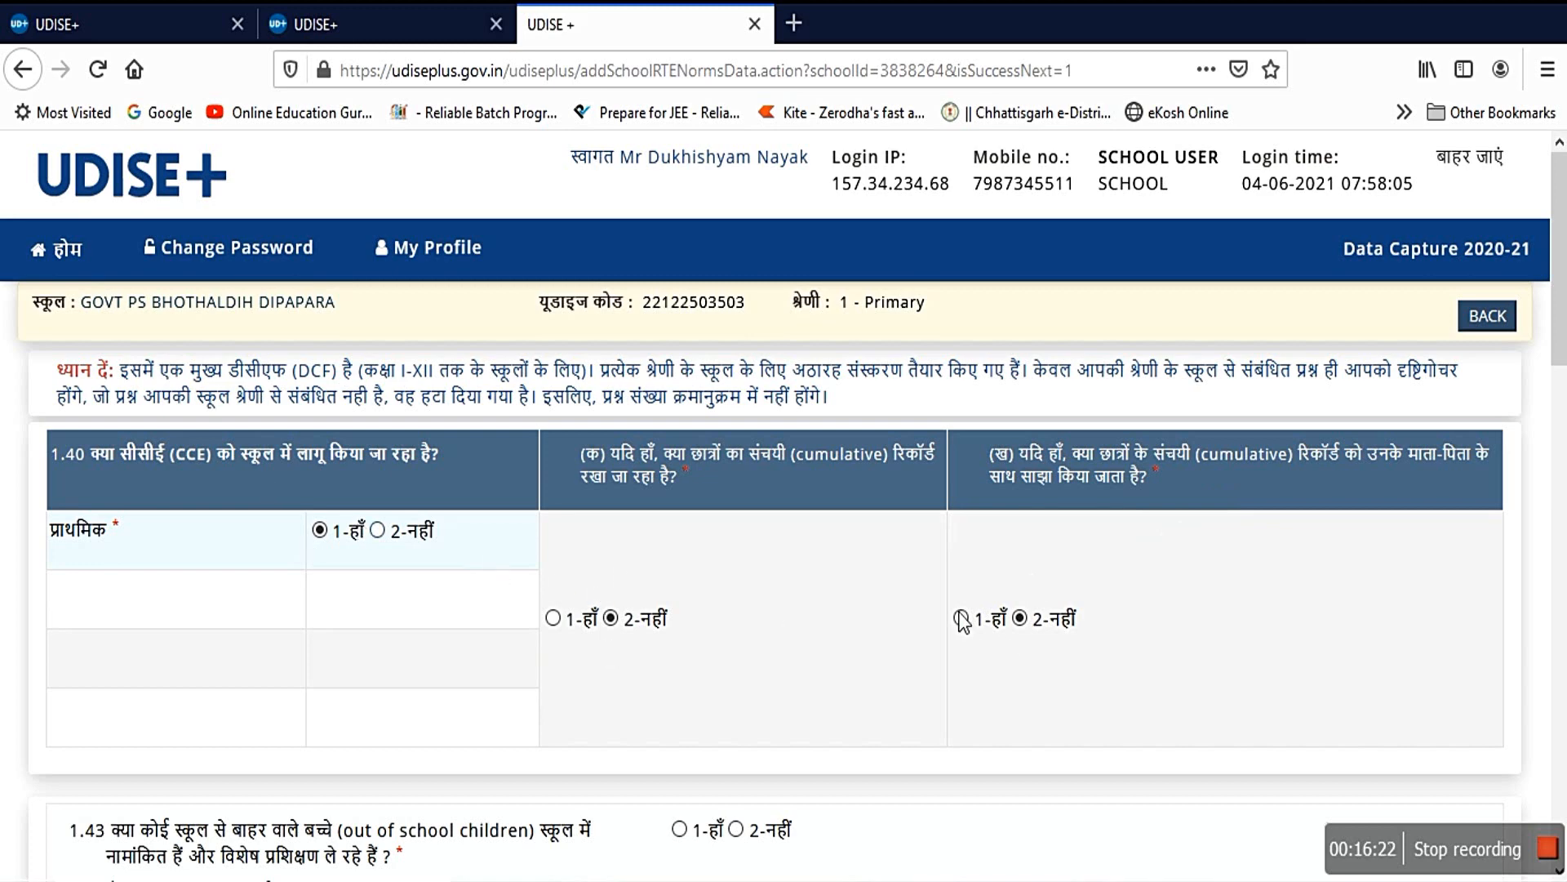
scroll(962, 620, down, 5)
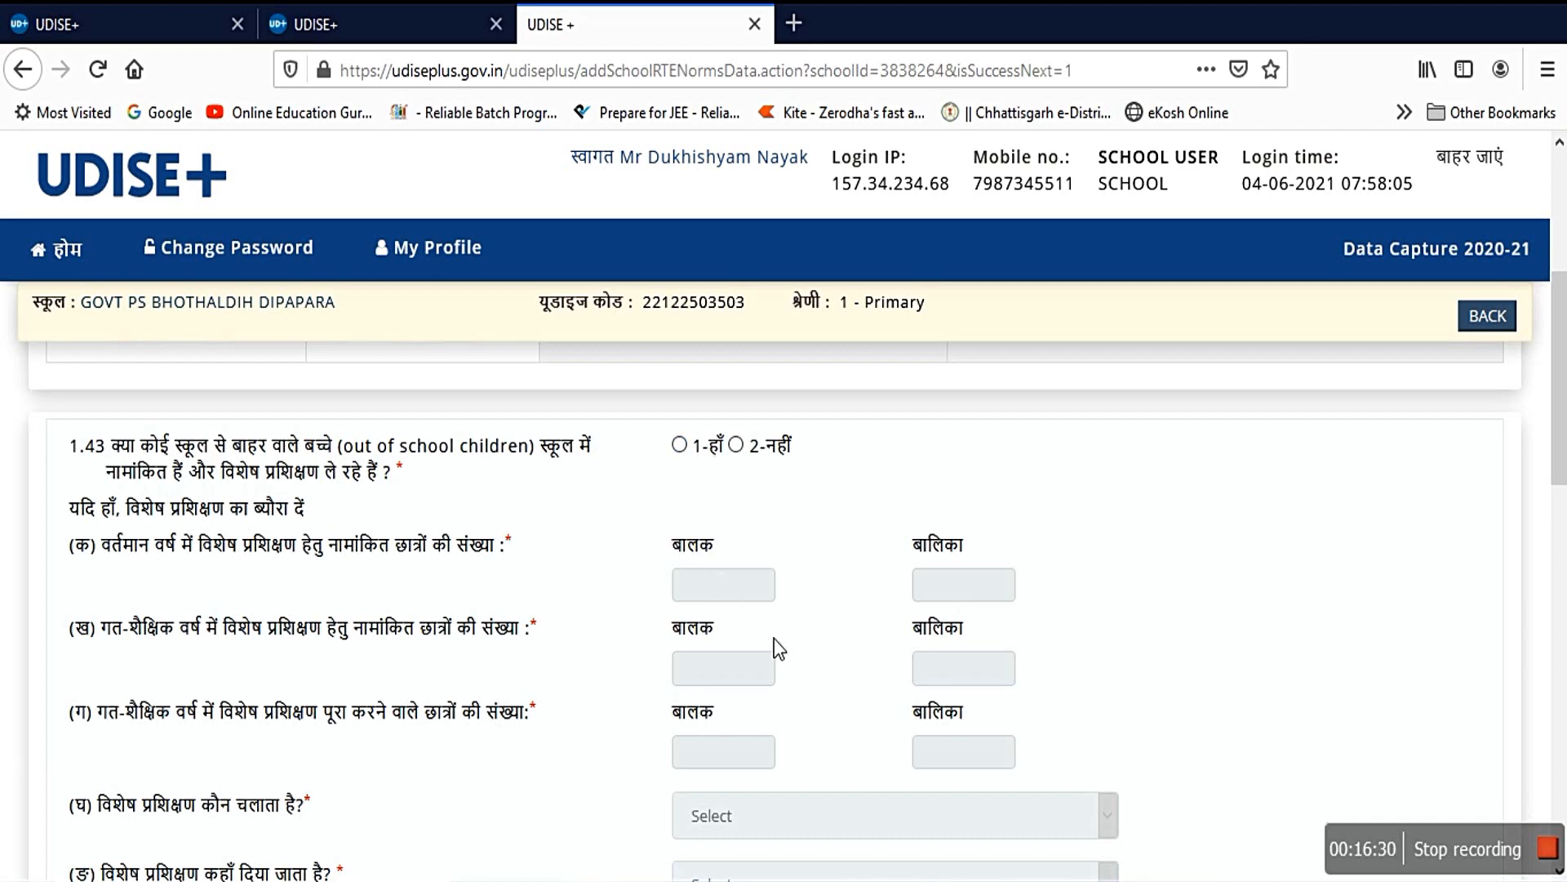
scroll(774, 639, down, 6)
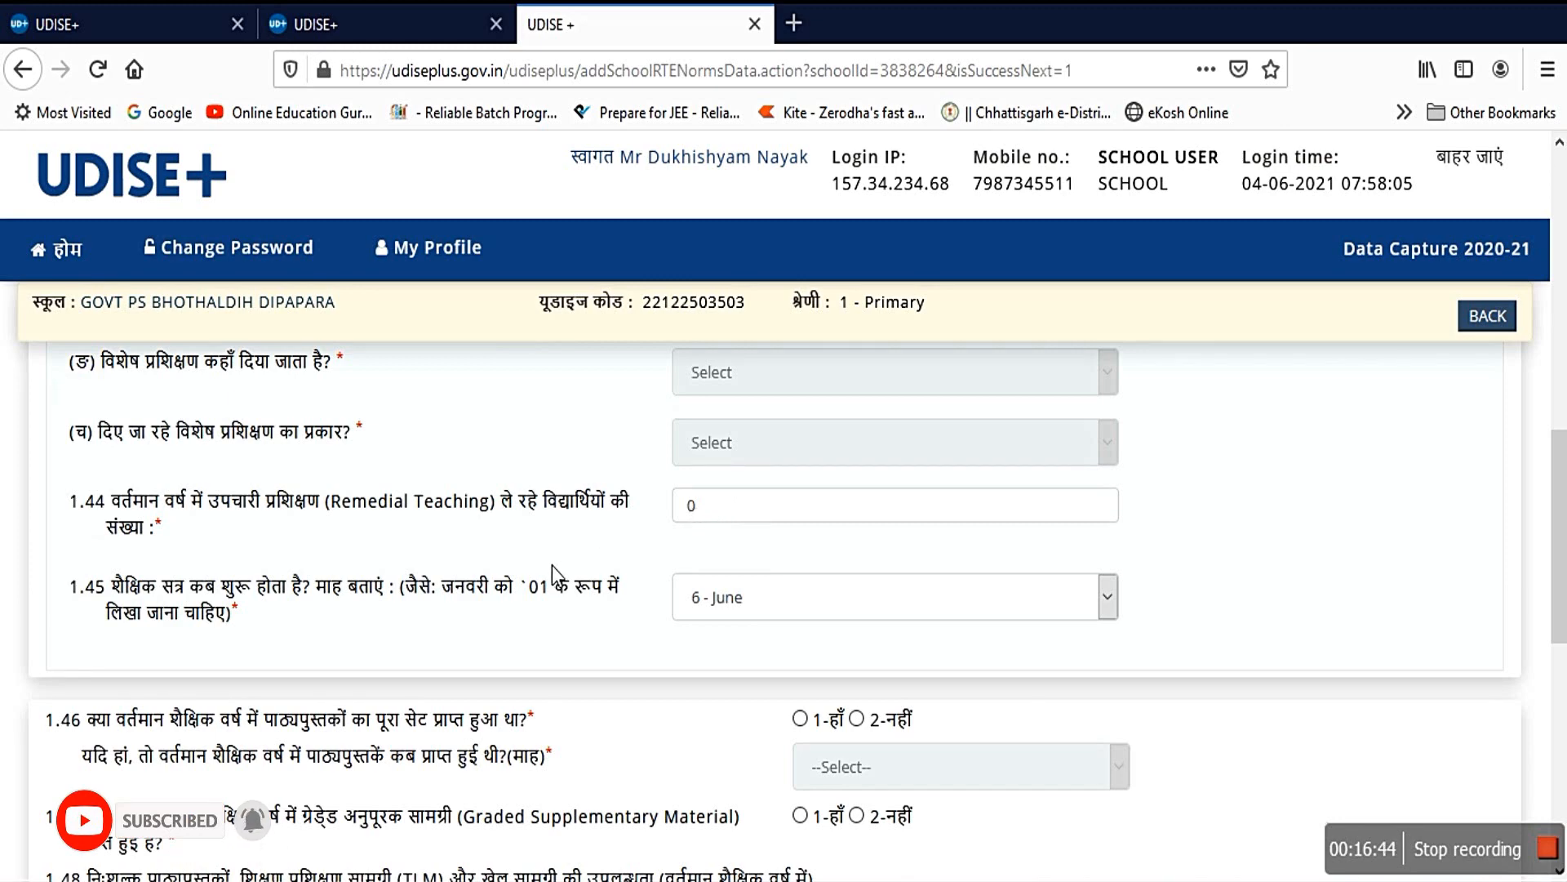
scroll(552, 565, down, 2)
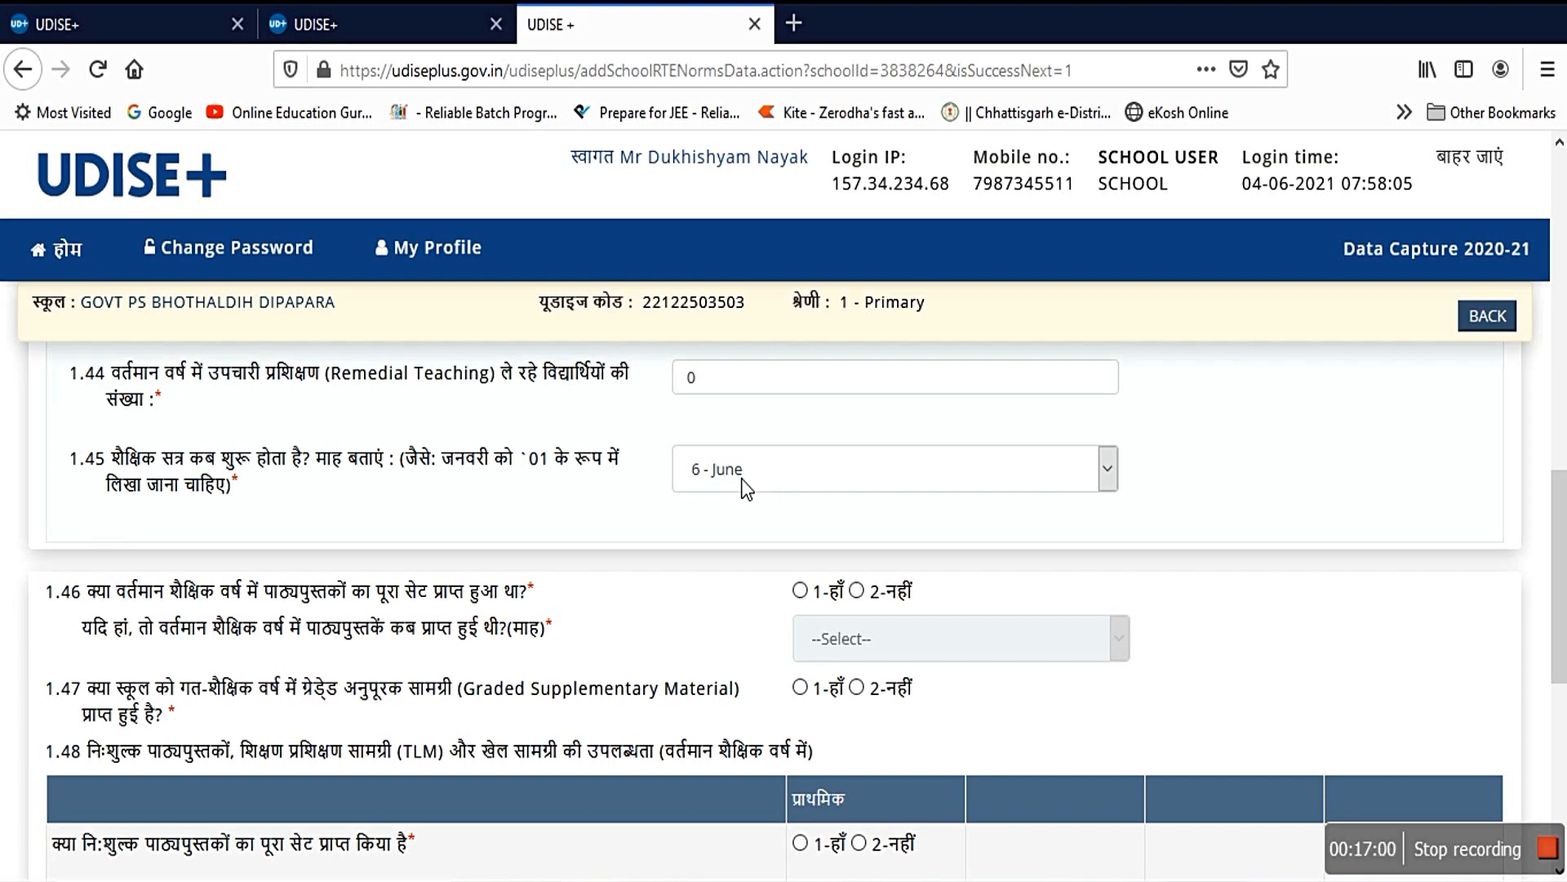
scroll(600, 592, down, 3)
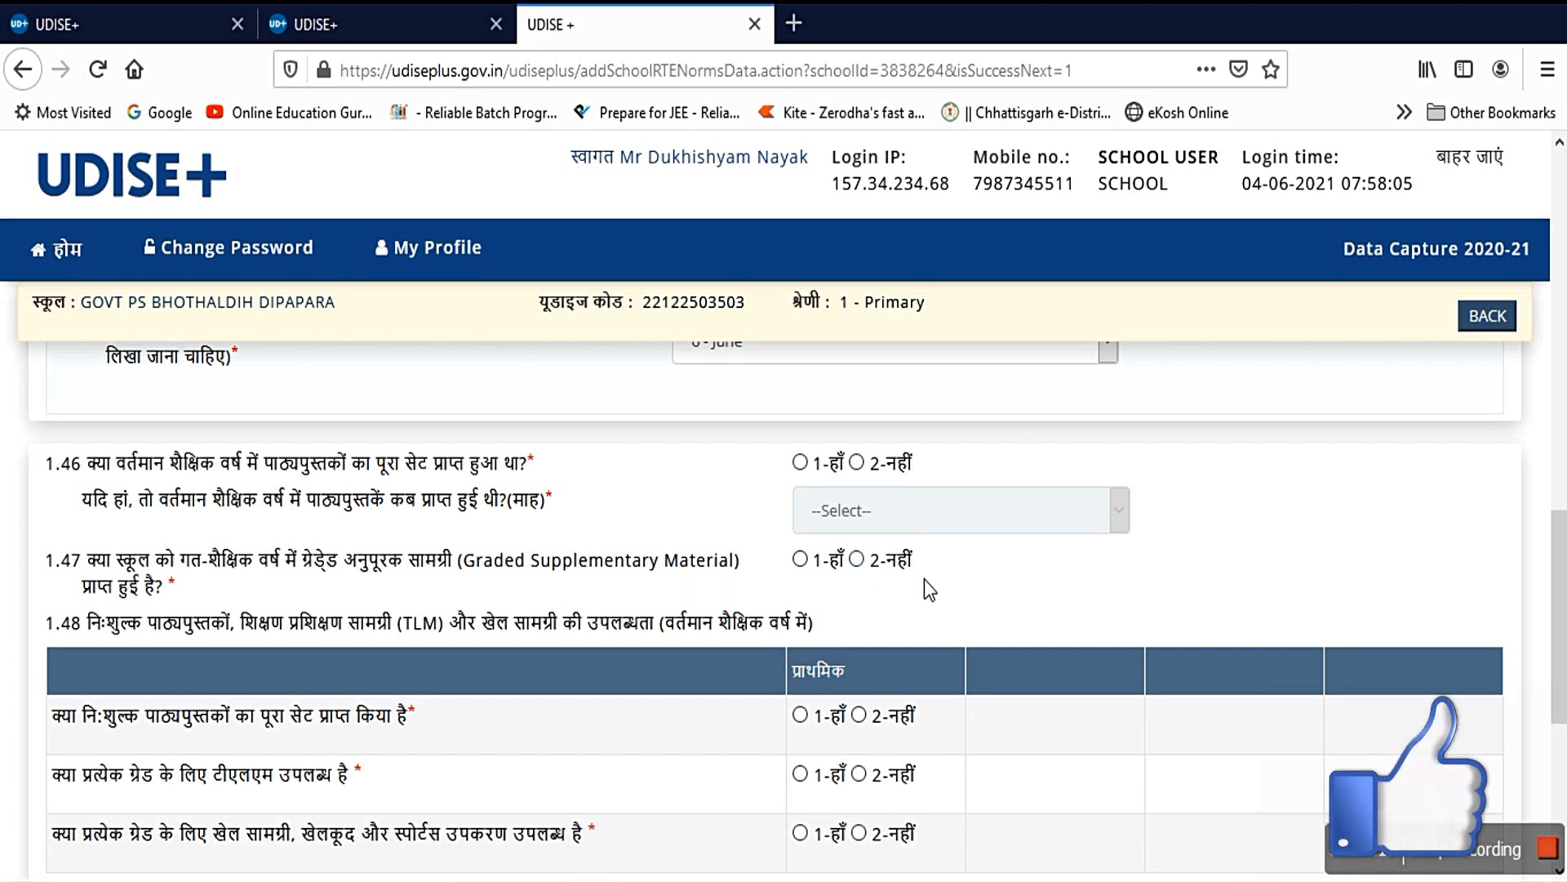
scroll(836, 624, down, 3)
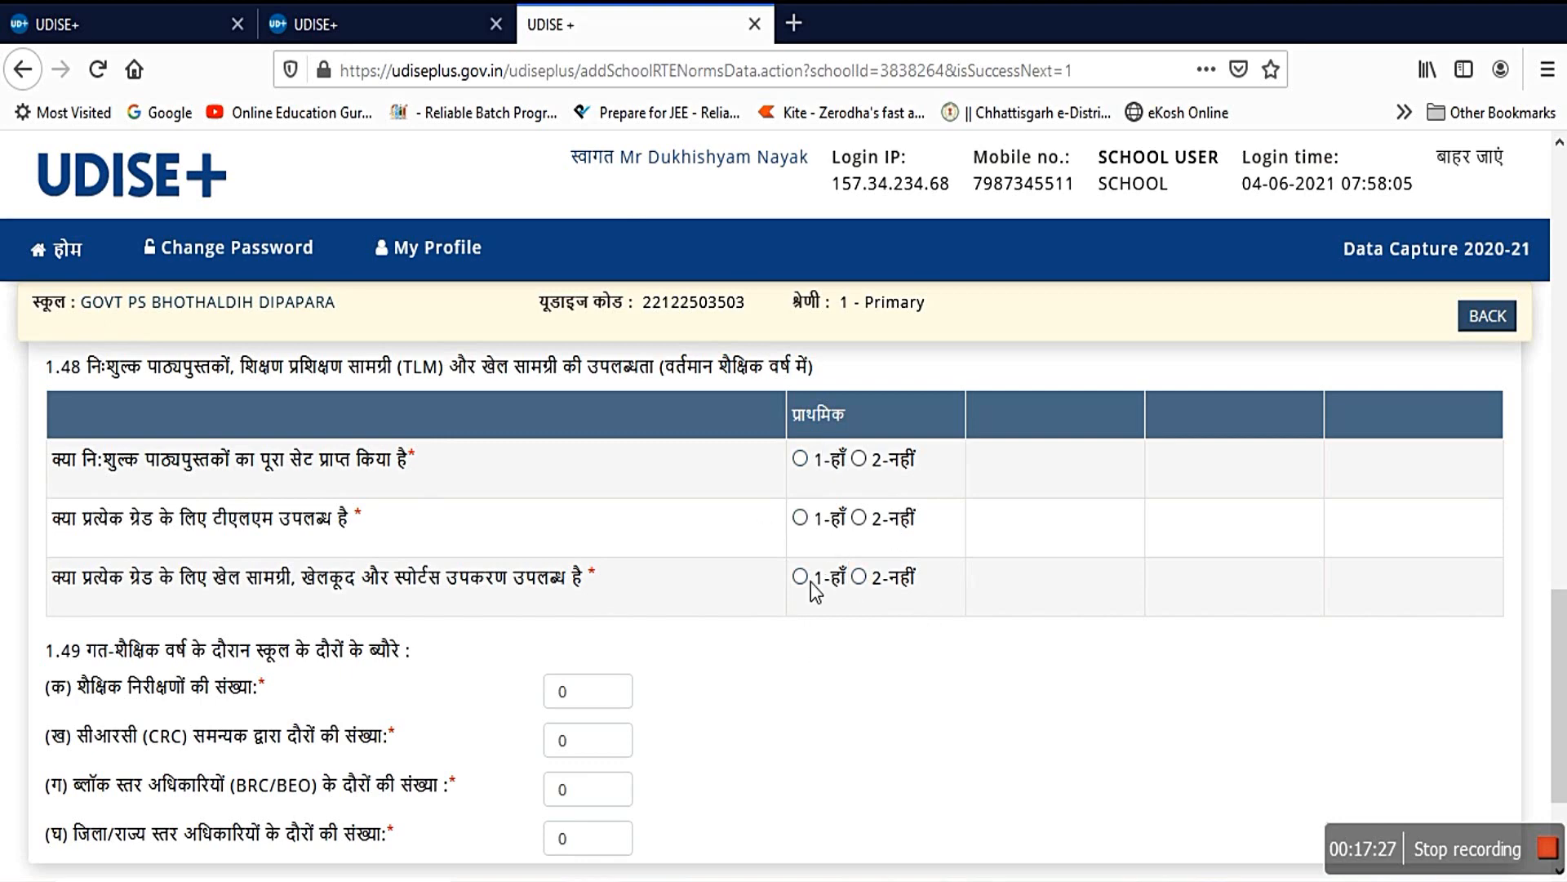
scroll(855, 668, down, 3)
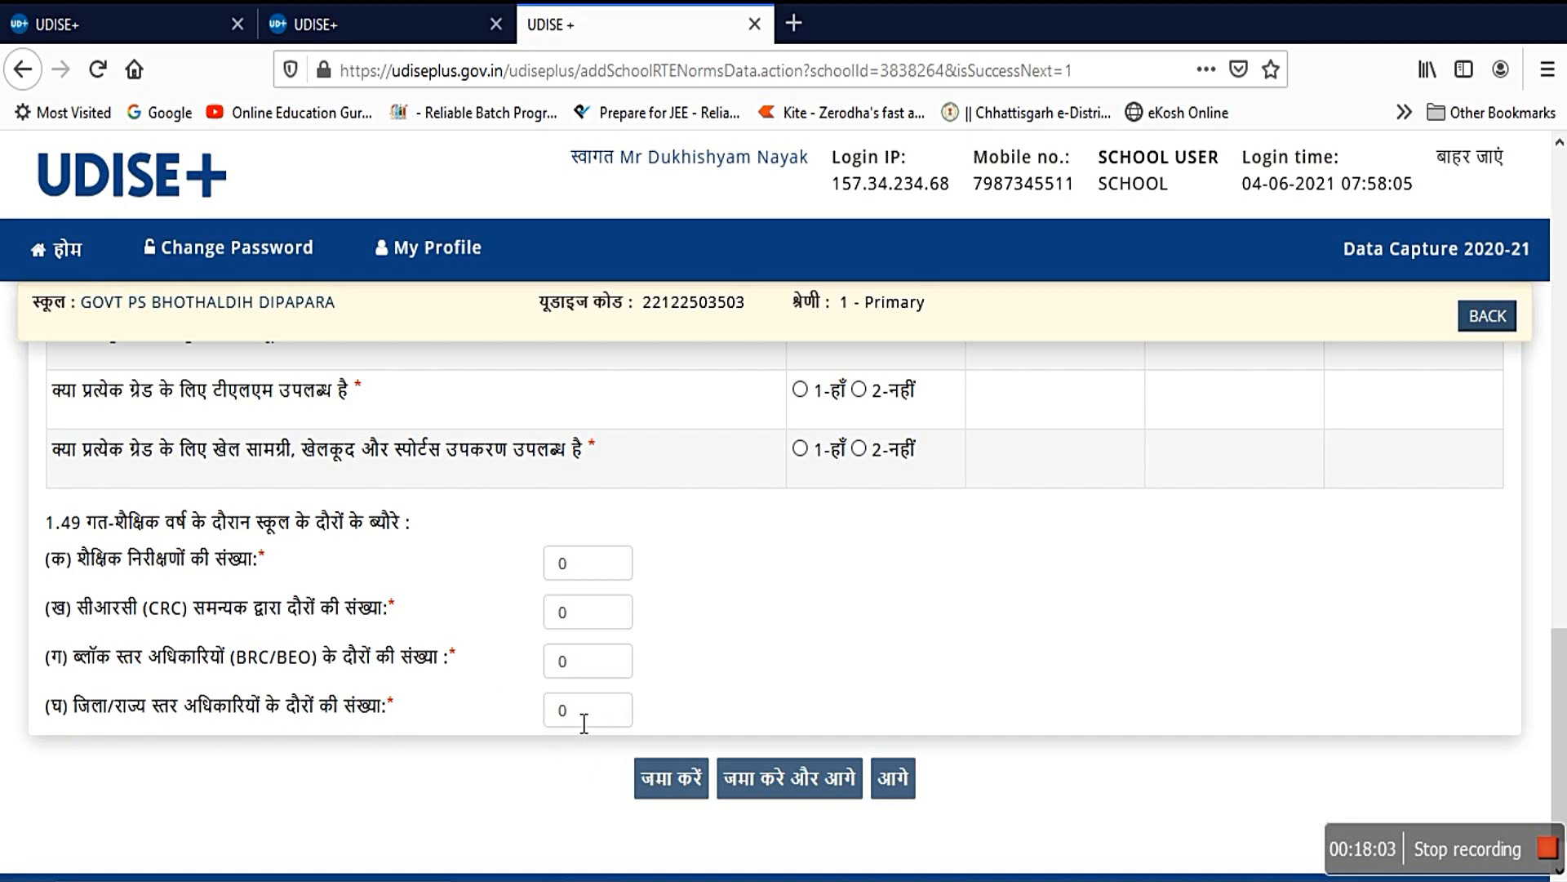
click(903, 786)
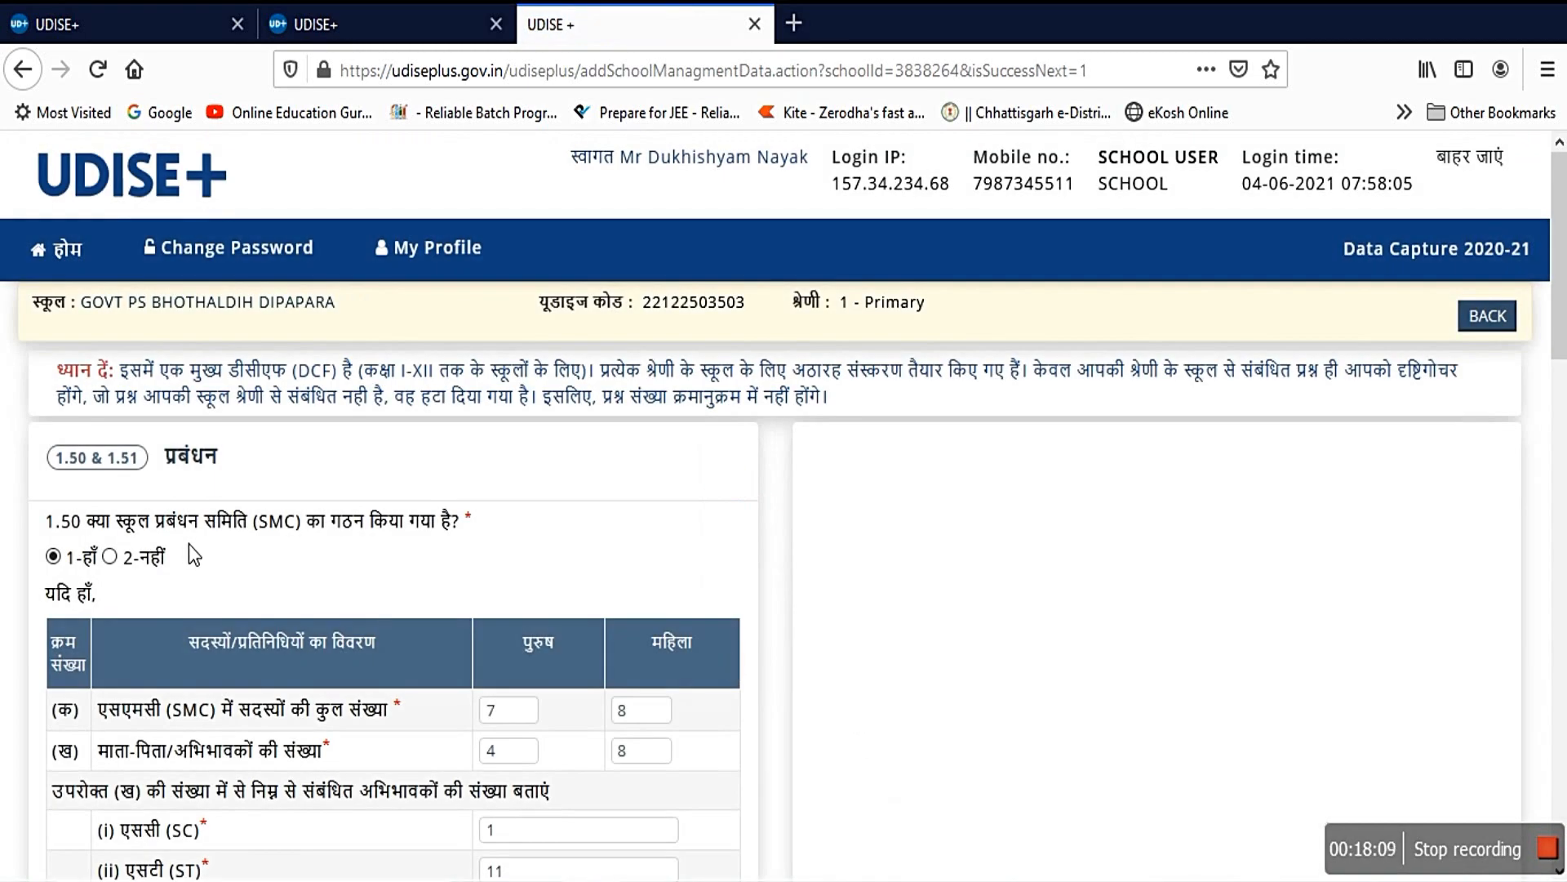
Step: Check the SMC membership table and bank account details, then advance to classroom form 2.1
scroll(194, 555, down, 2)
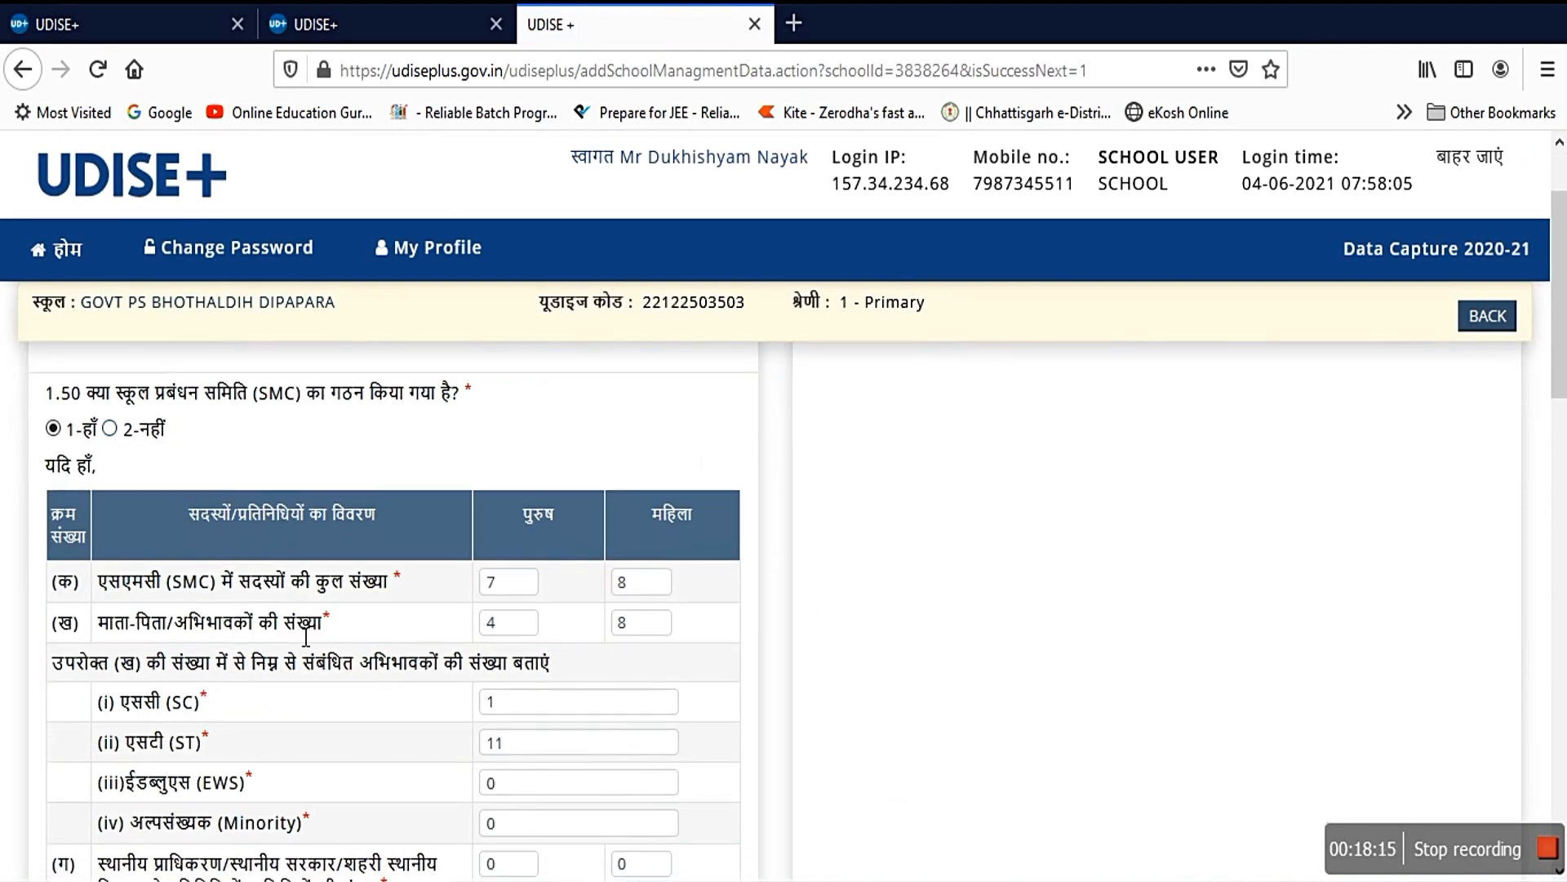
scroll(306, 641, down, 2)
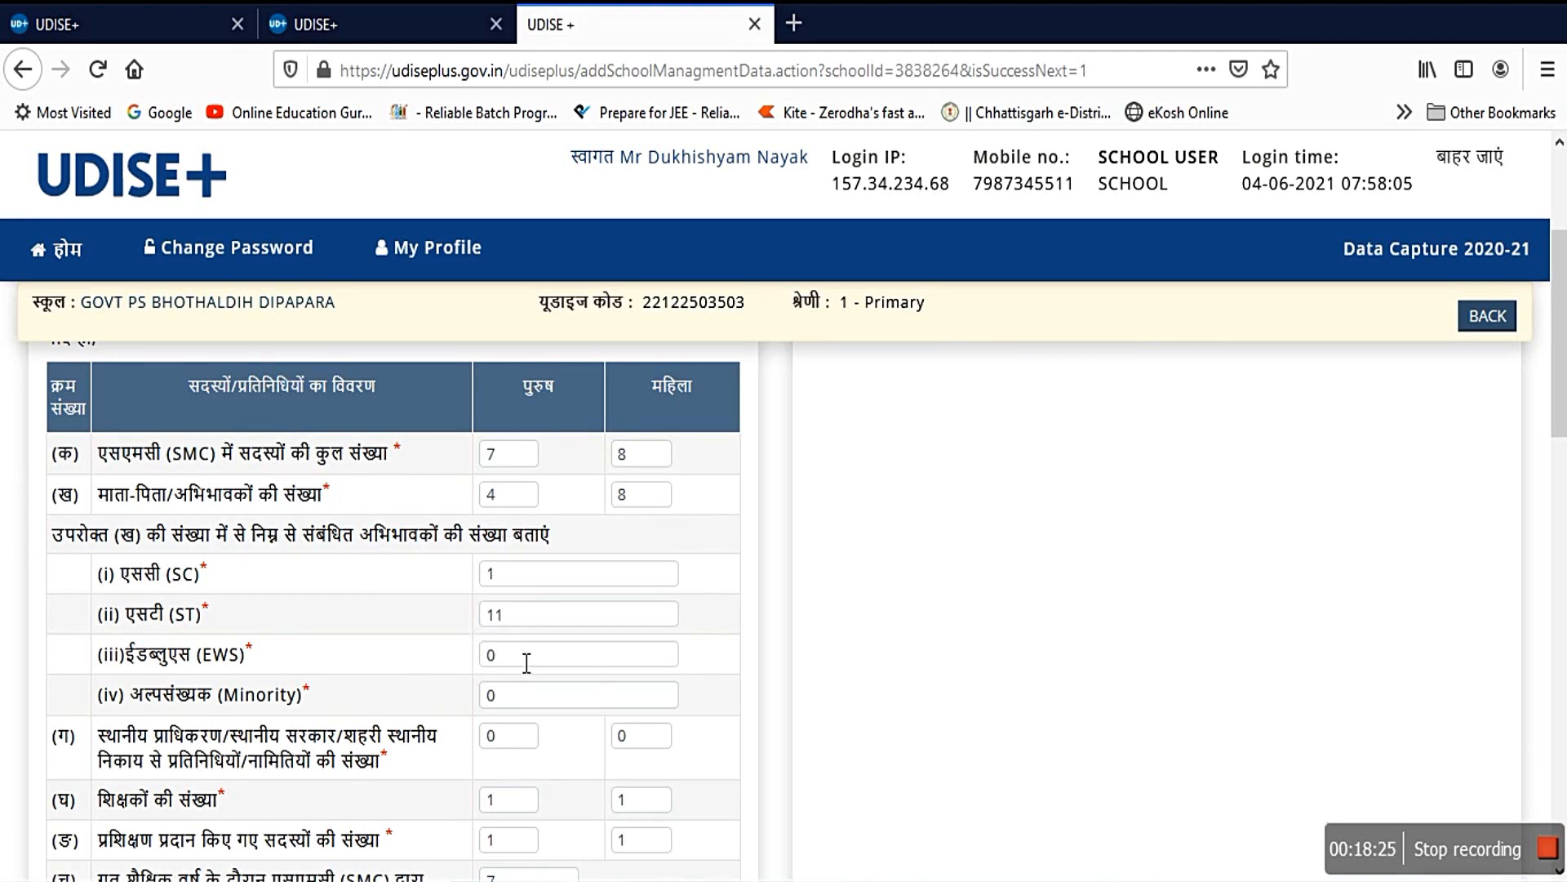
scroll(514, 653, down, 2)
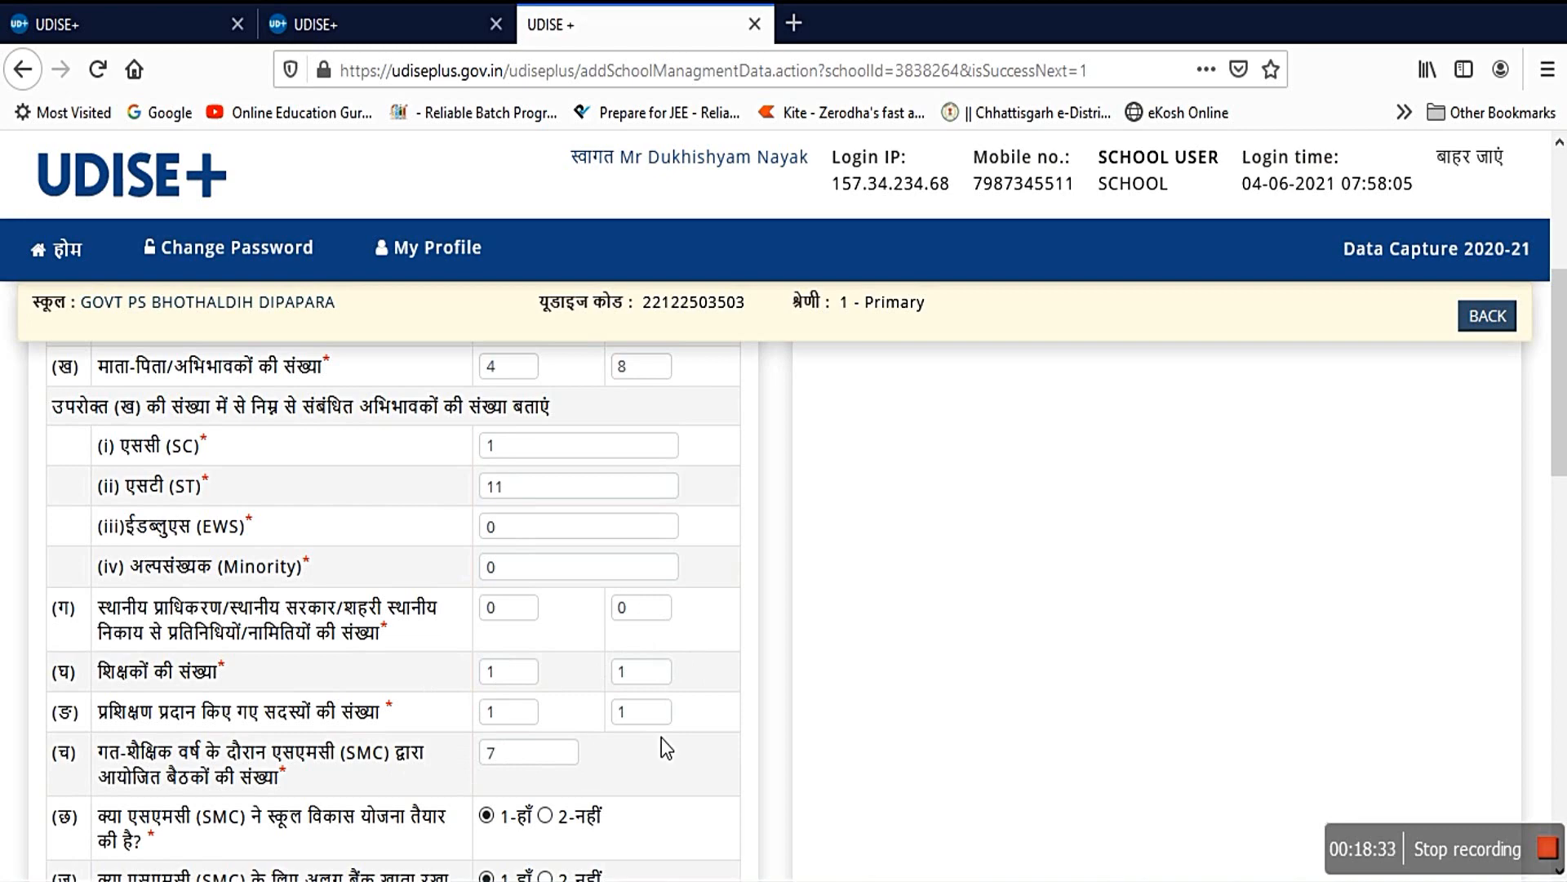
scroll(661, 743, down, 2)
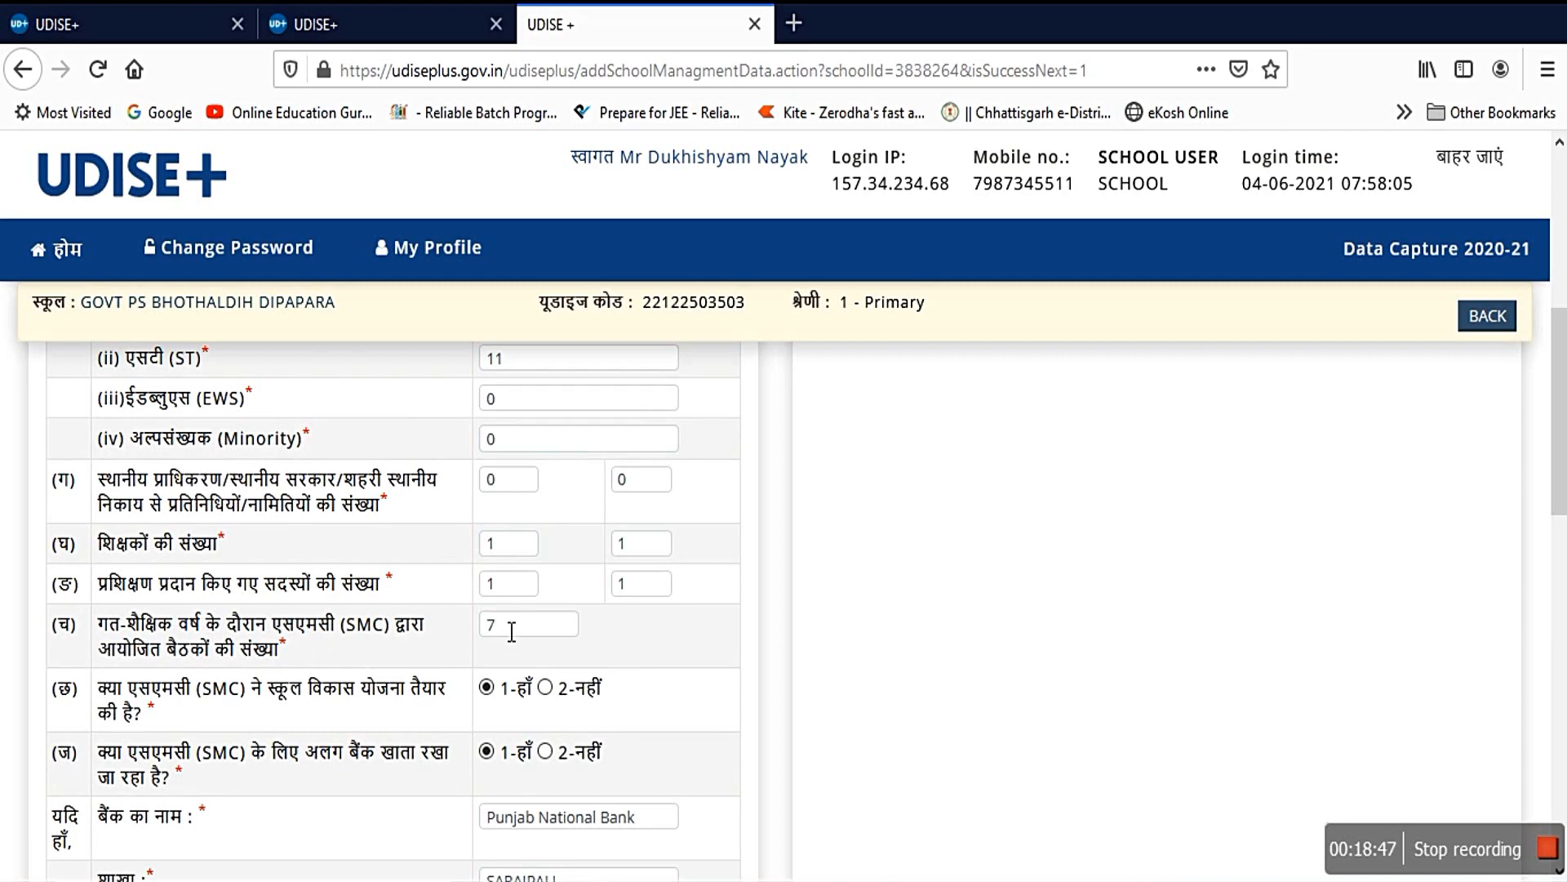
scroll(438, 710, down, 5)
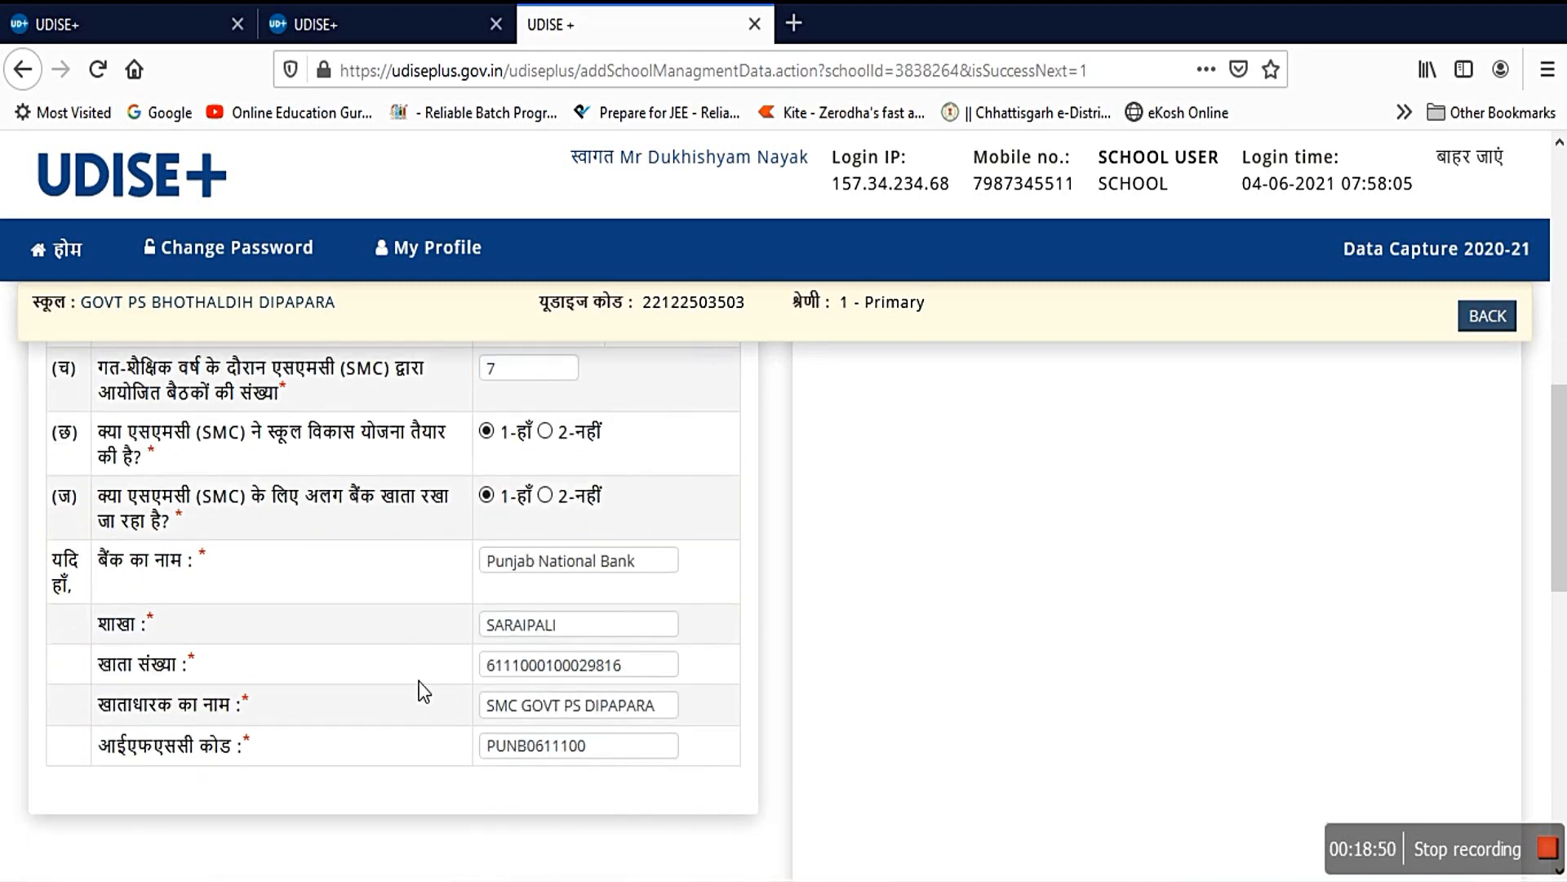
scroll(419, 681, down, 8)
scroll(551, 632, down, 3)
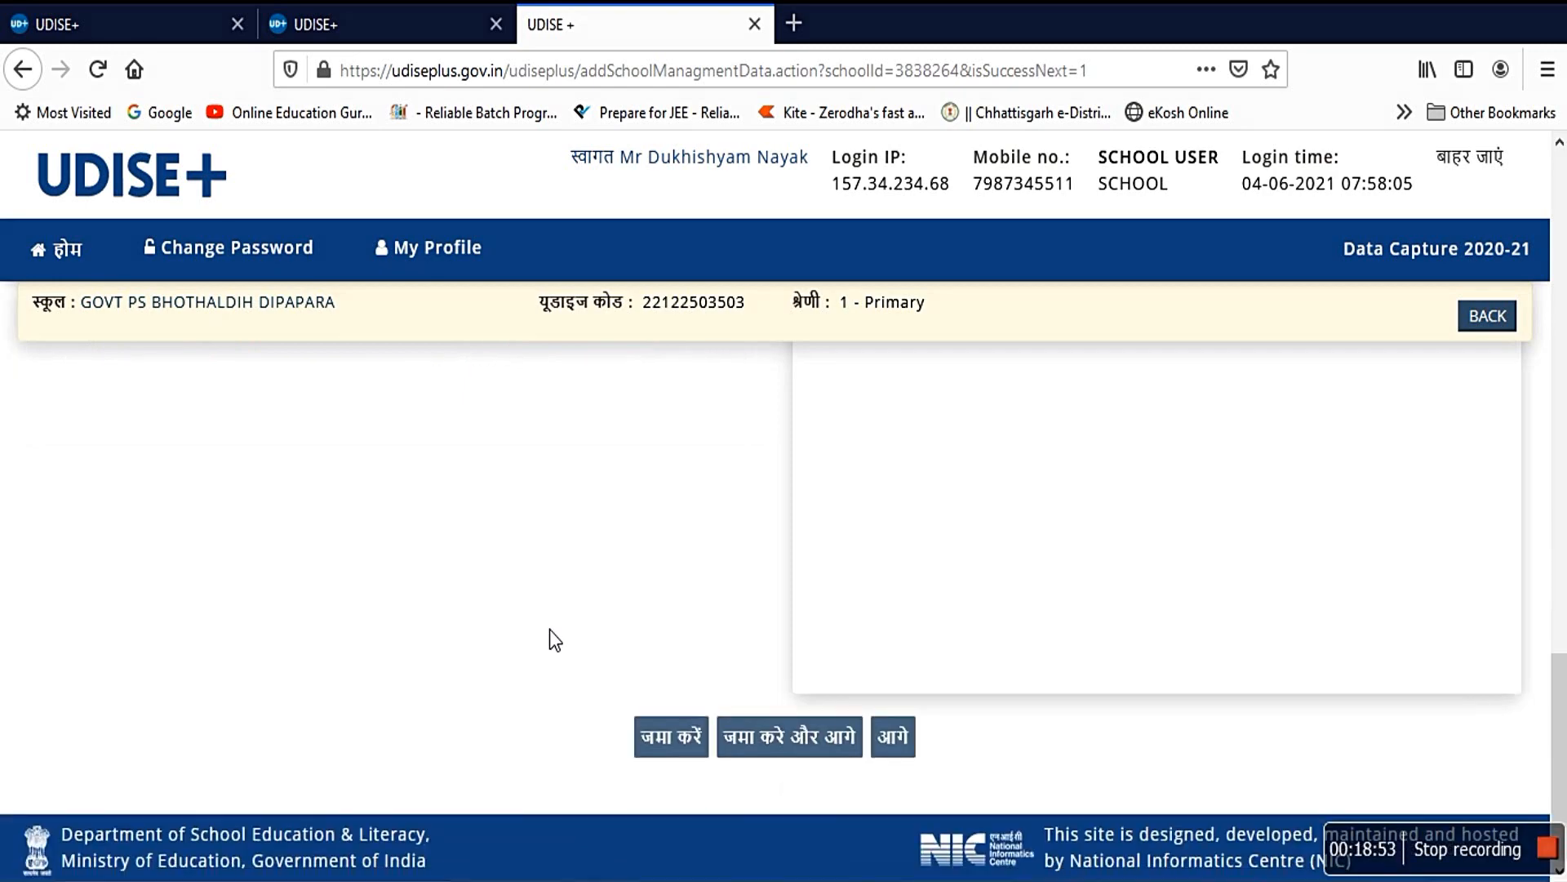
click(898, 739)
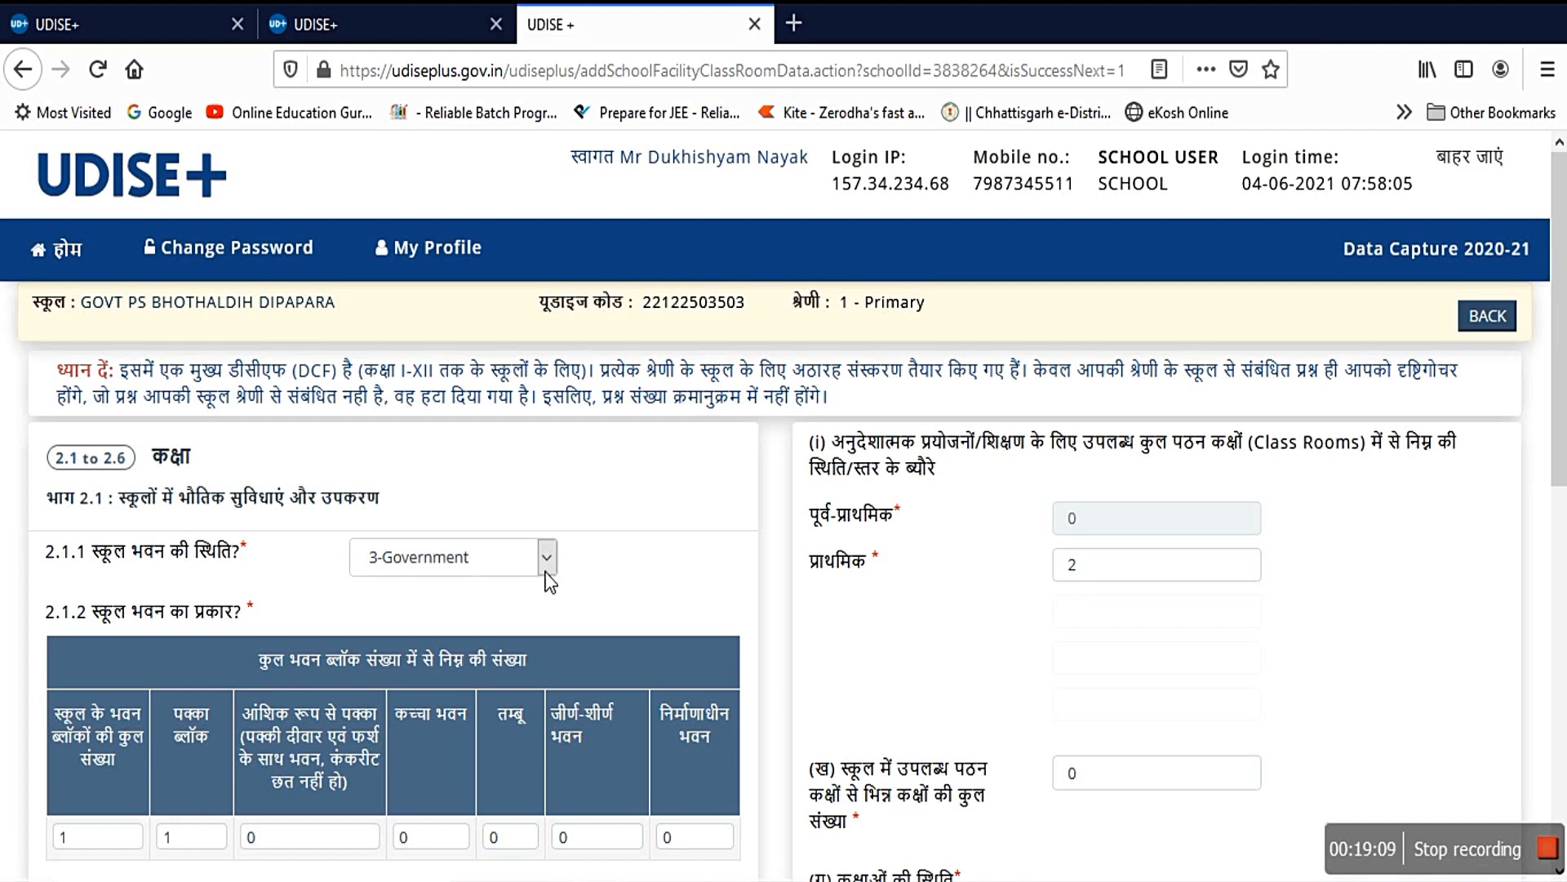
Step: Review the remaining classroom details and advance to toilet facilities form 2.1.7–2.1.19
scroll(546, 571, down, 3)
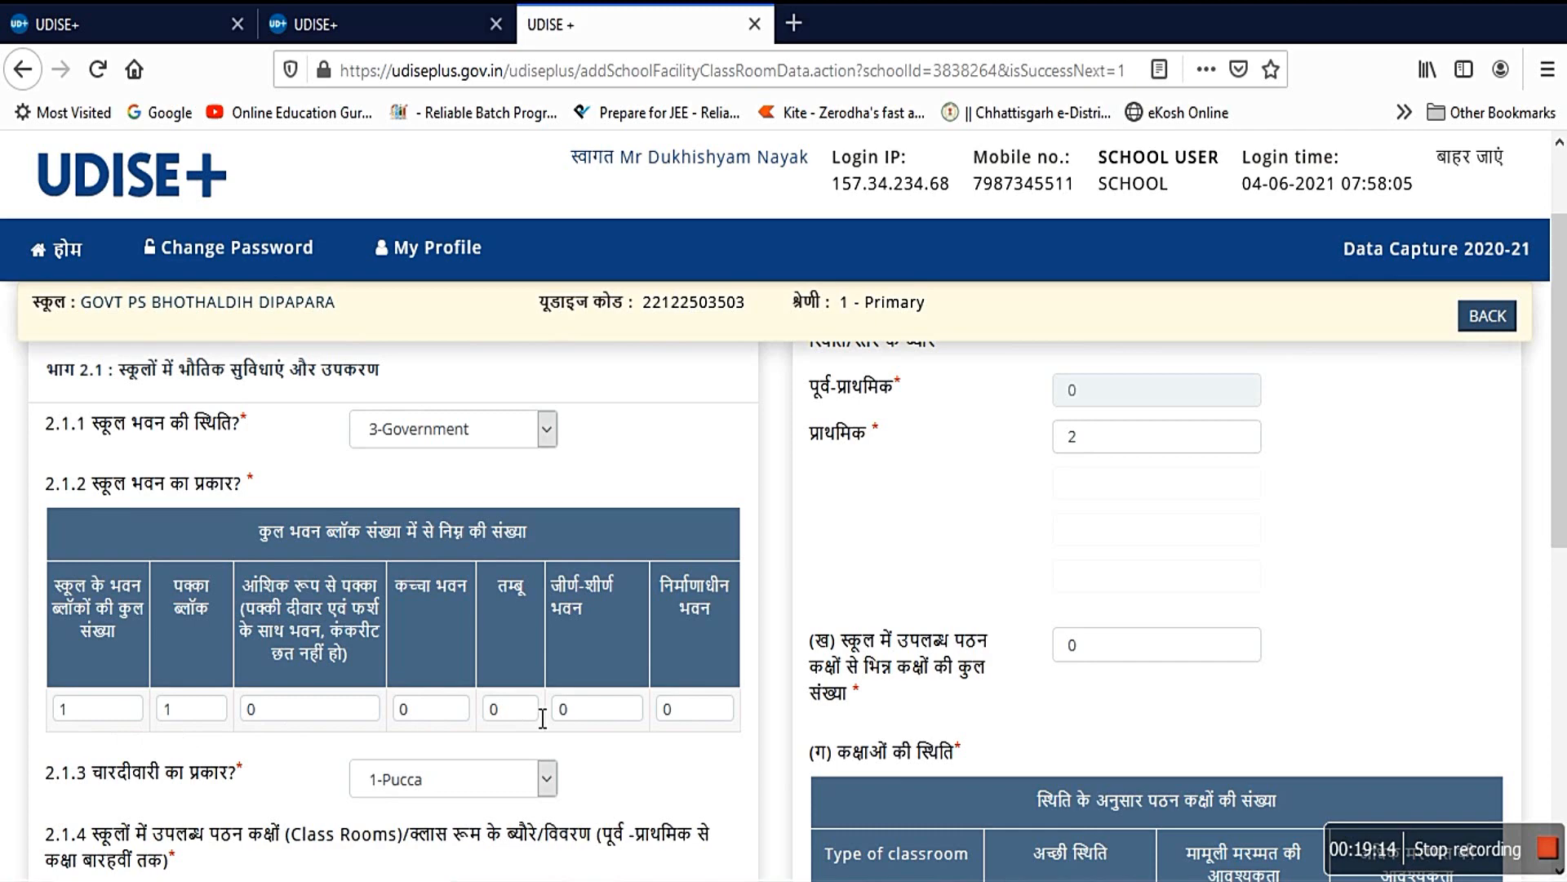
scroll(542, 718, down, 6)
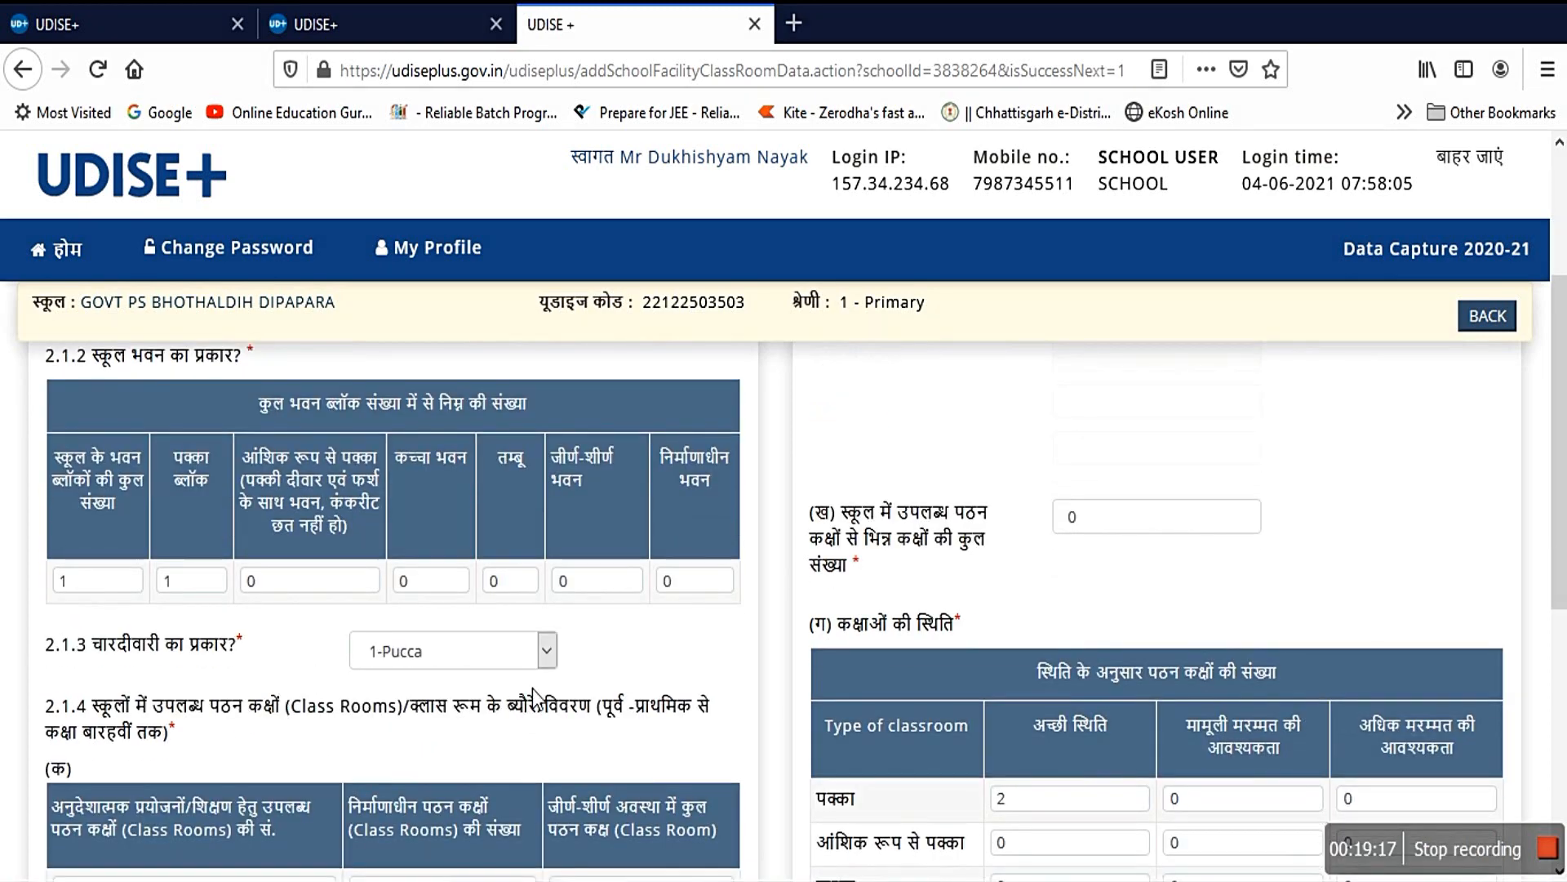
scroll(117, 730, down, 3)
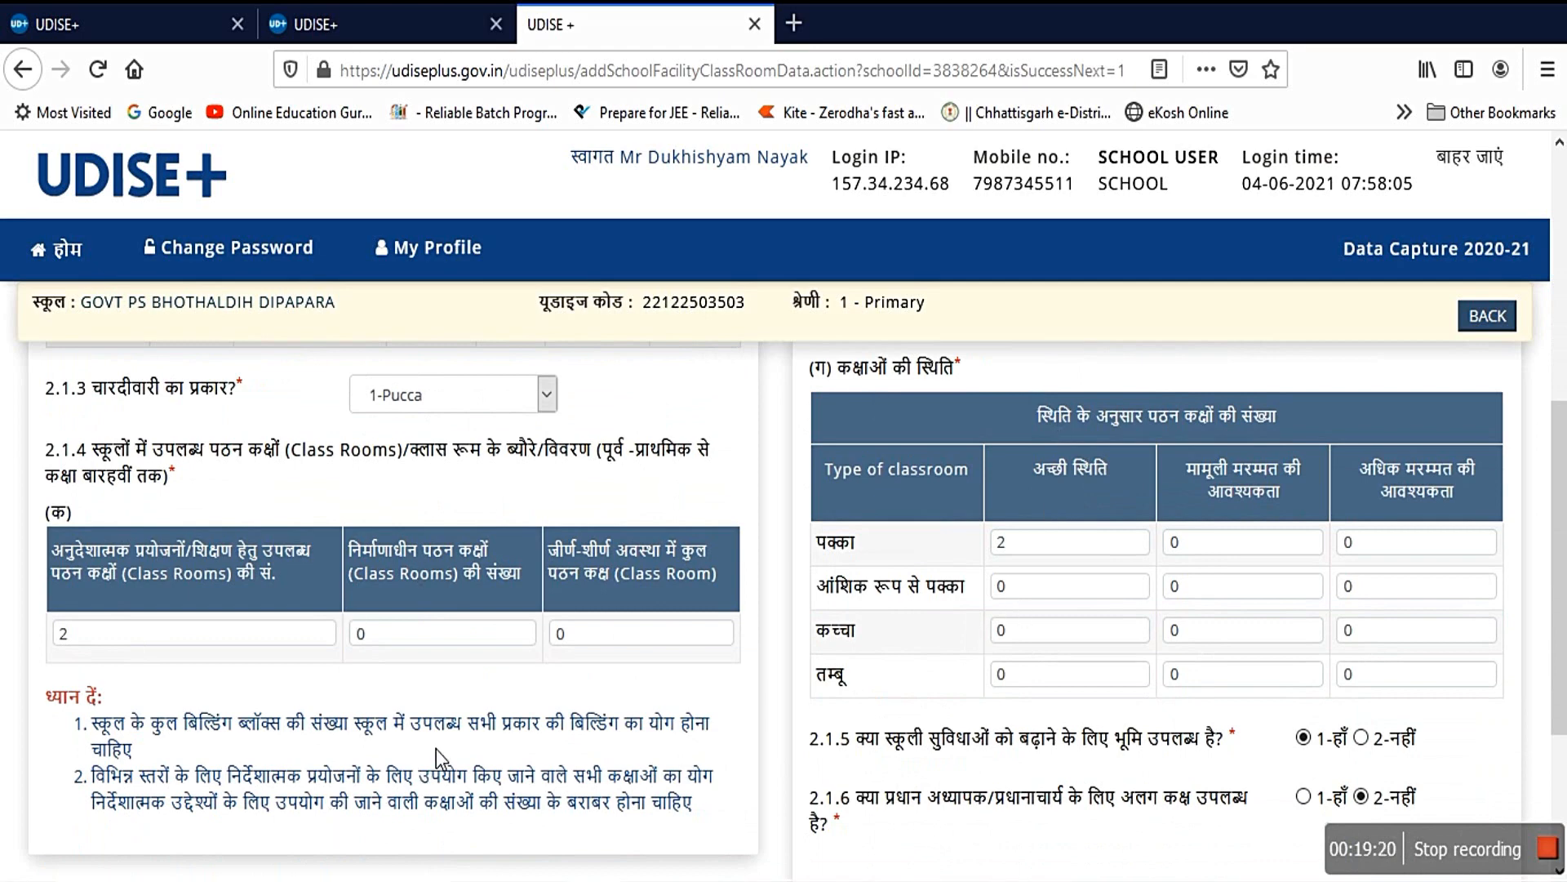
scroll(435, 748, down, 3)
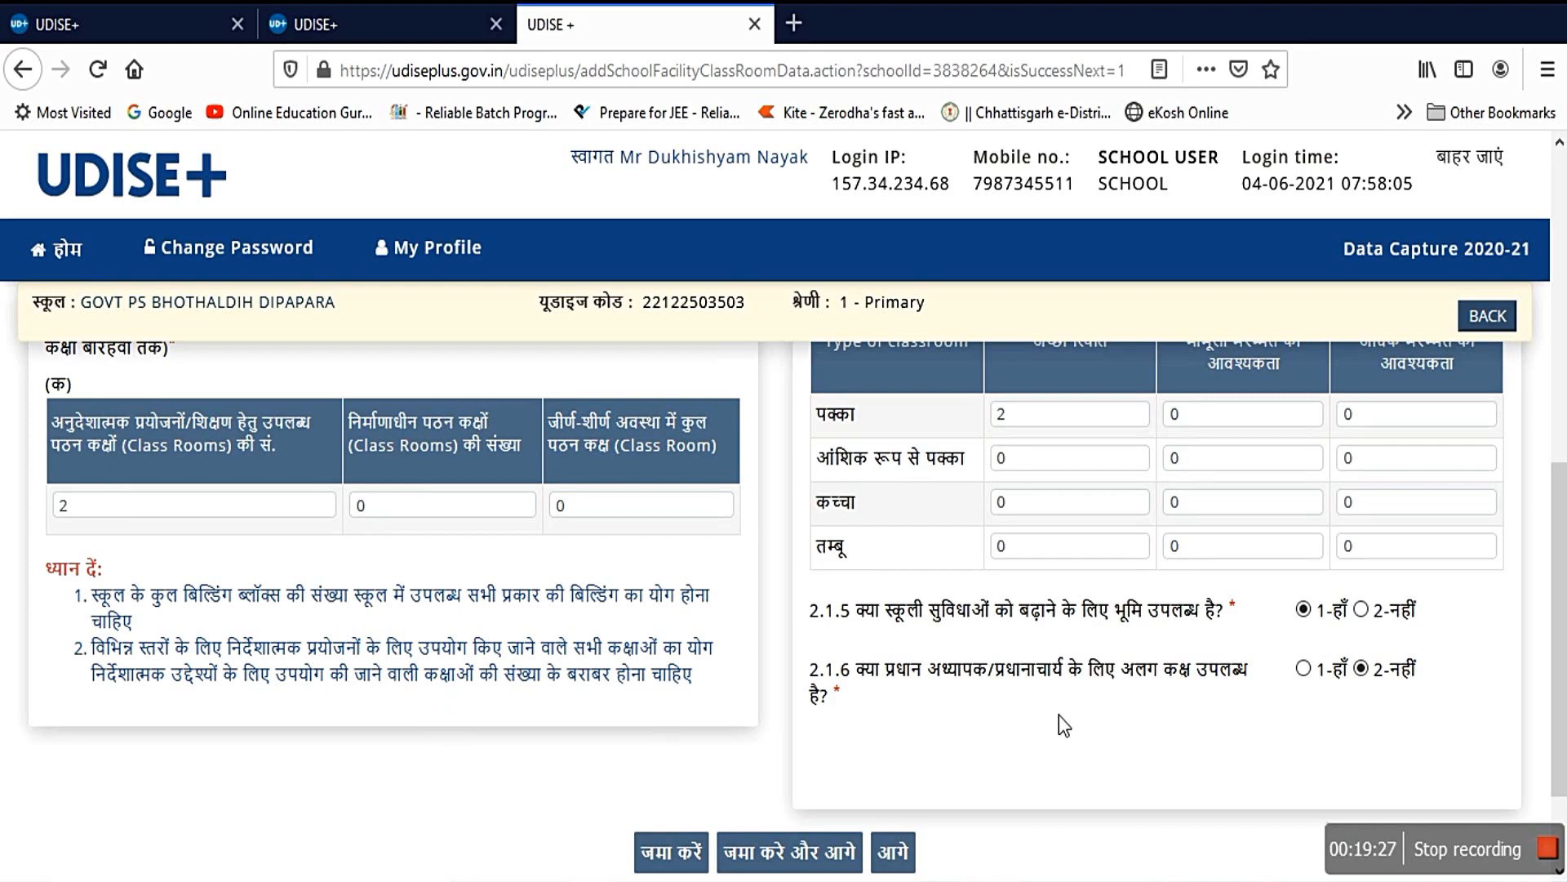
scroll(1118, 618, up, 10)
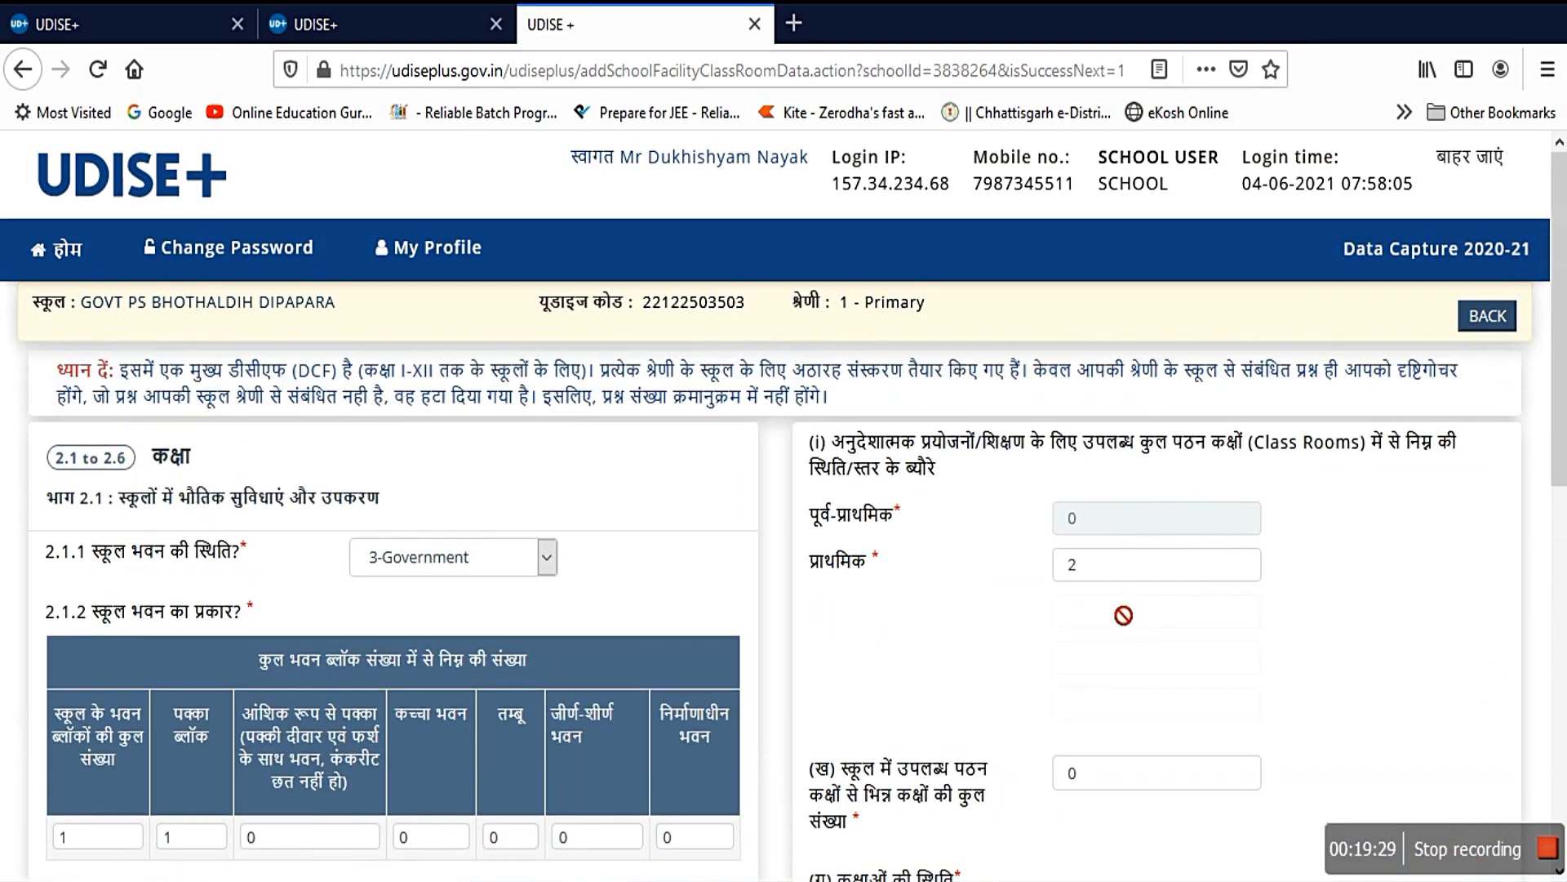
scroll(1123, 615, down, 5)
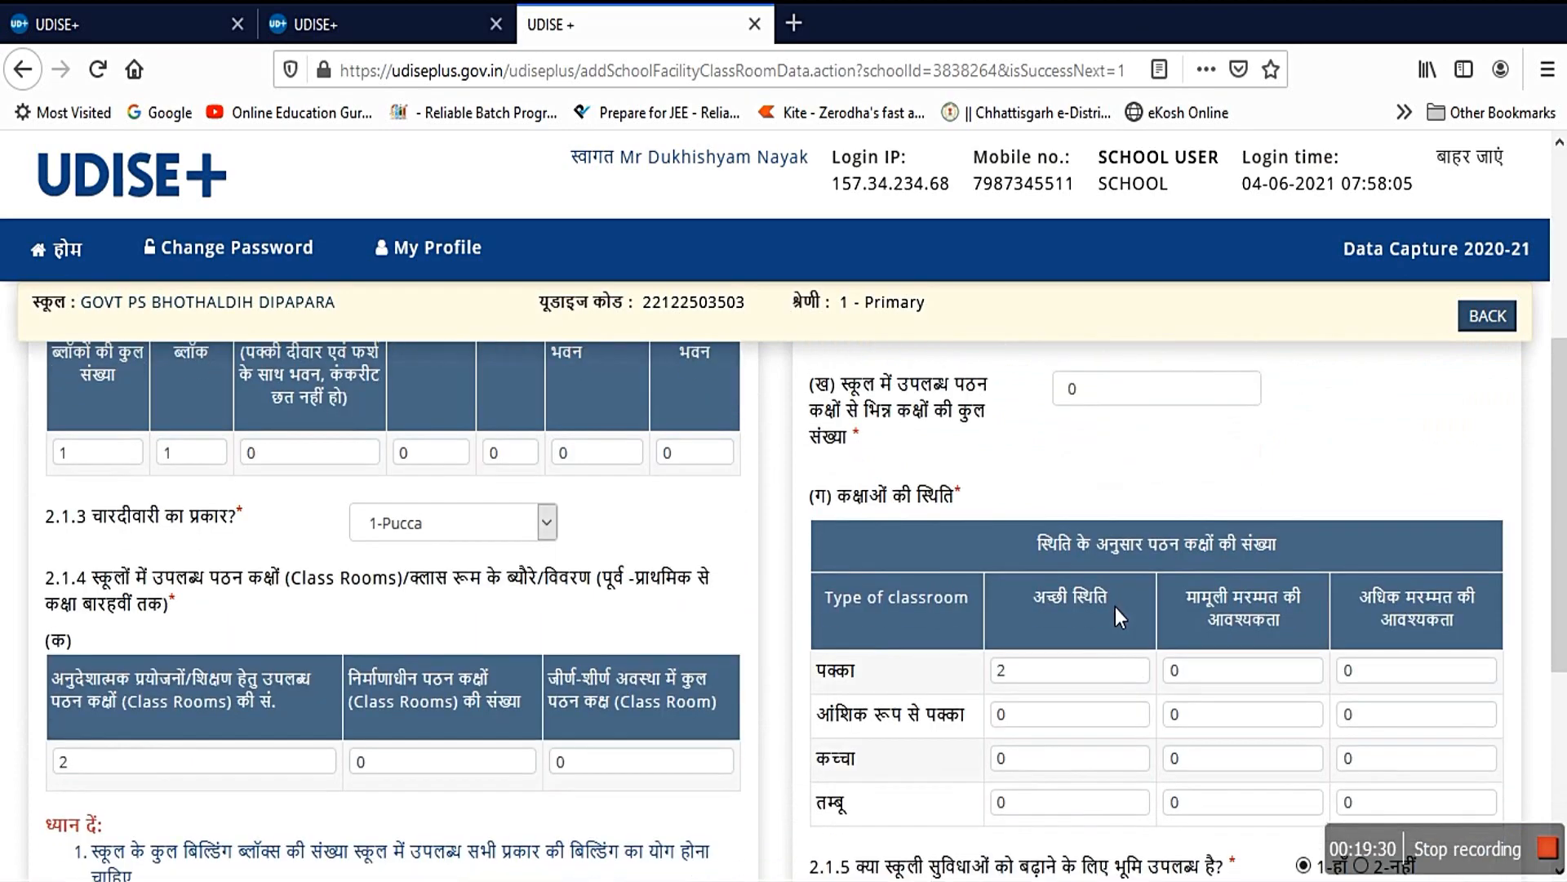
scroll(1115, 606, down, 2)
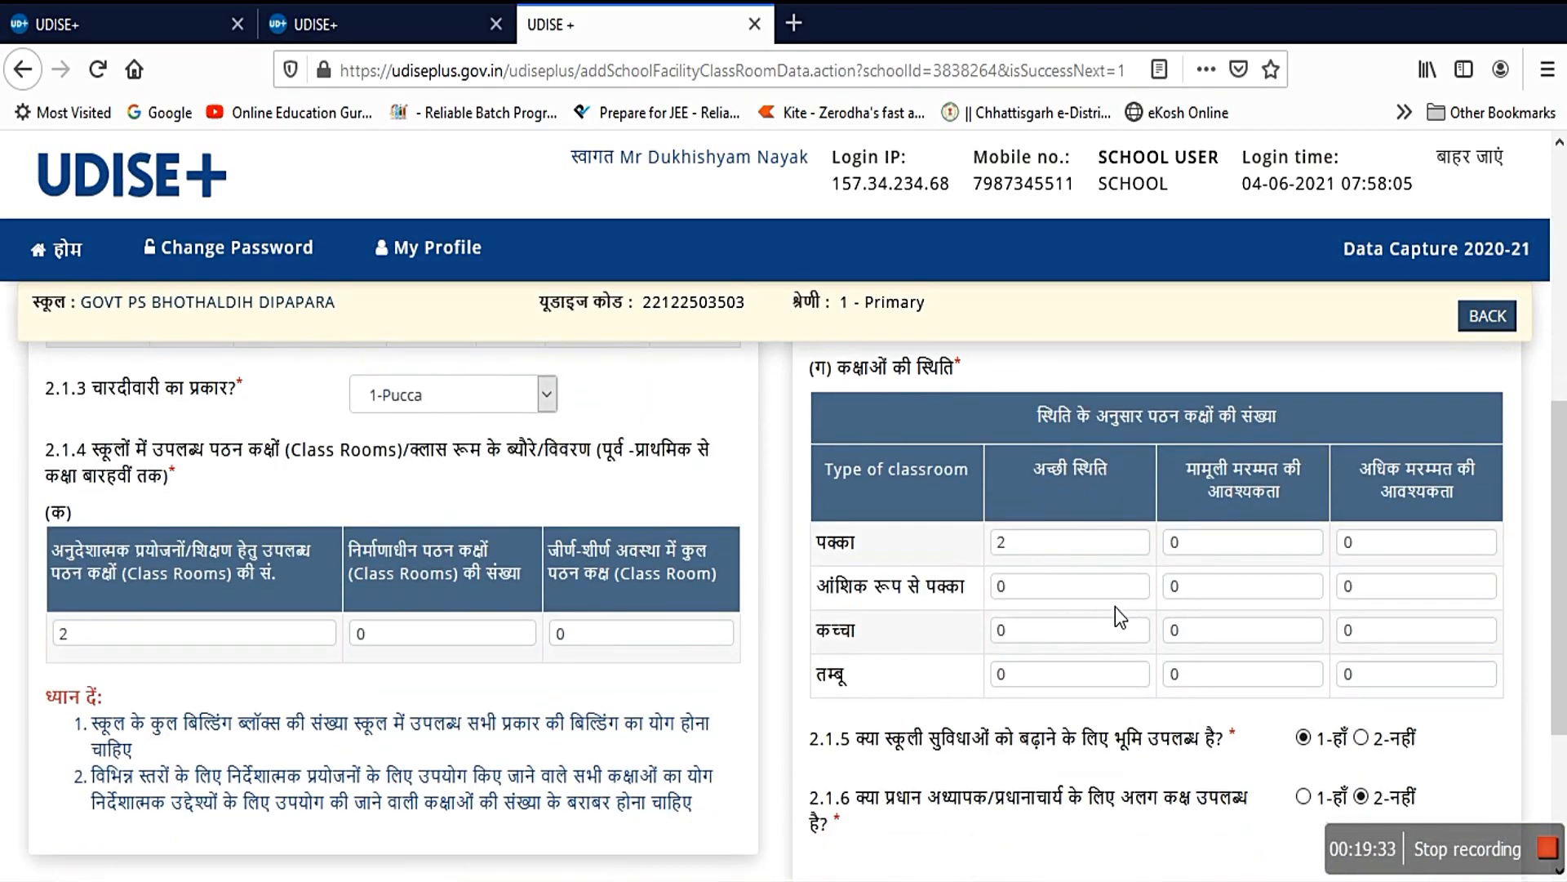
scroll(1115, 606, down, 2)
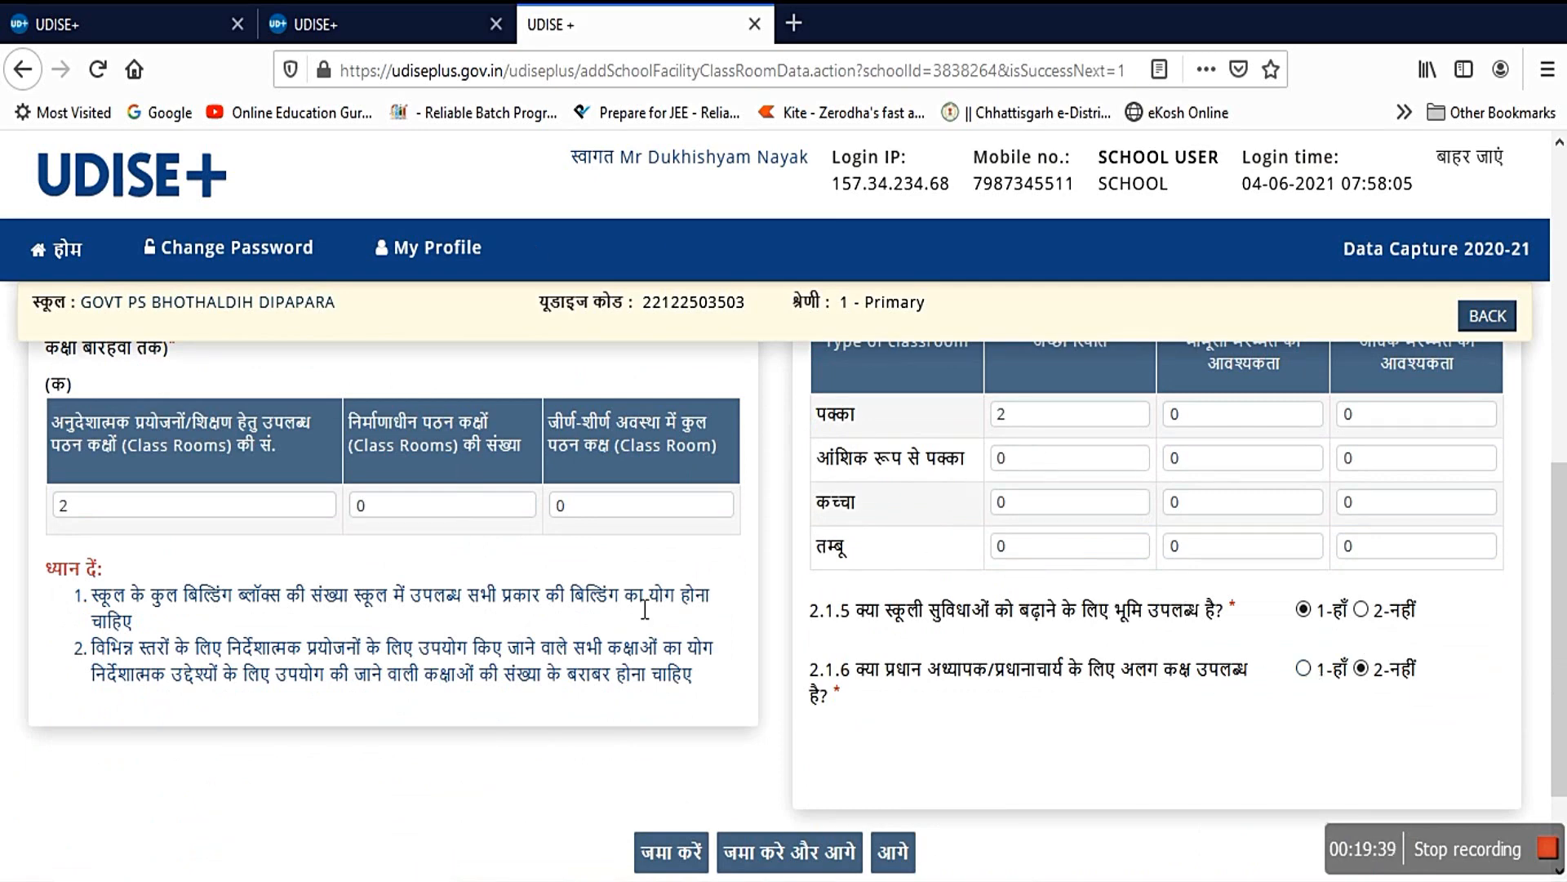
scroll(1095, 566, down, 2)
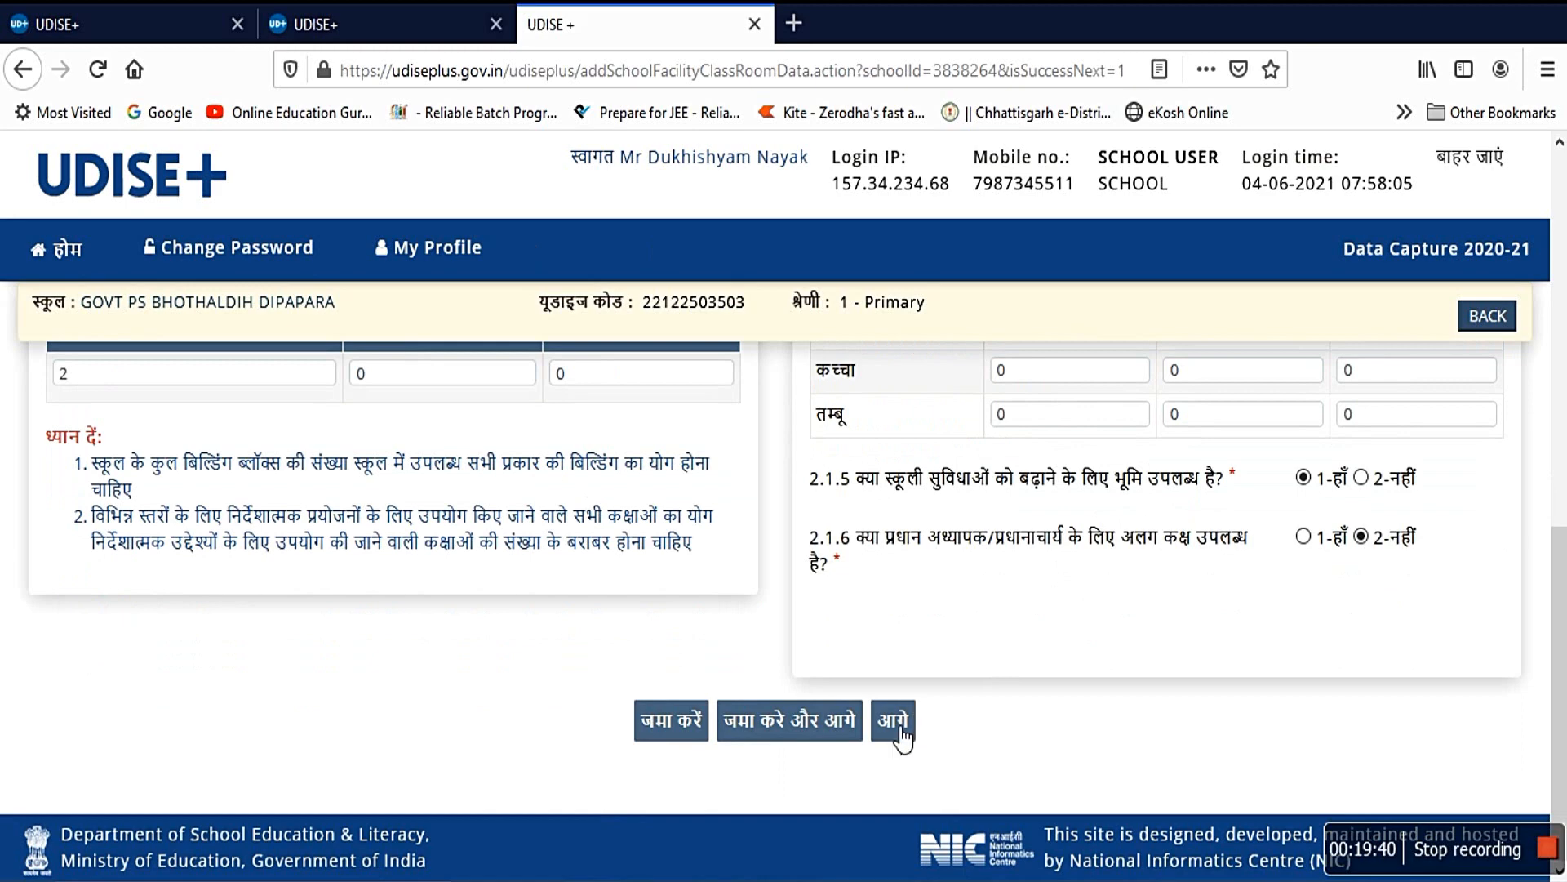
click(894, 722)
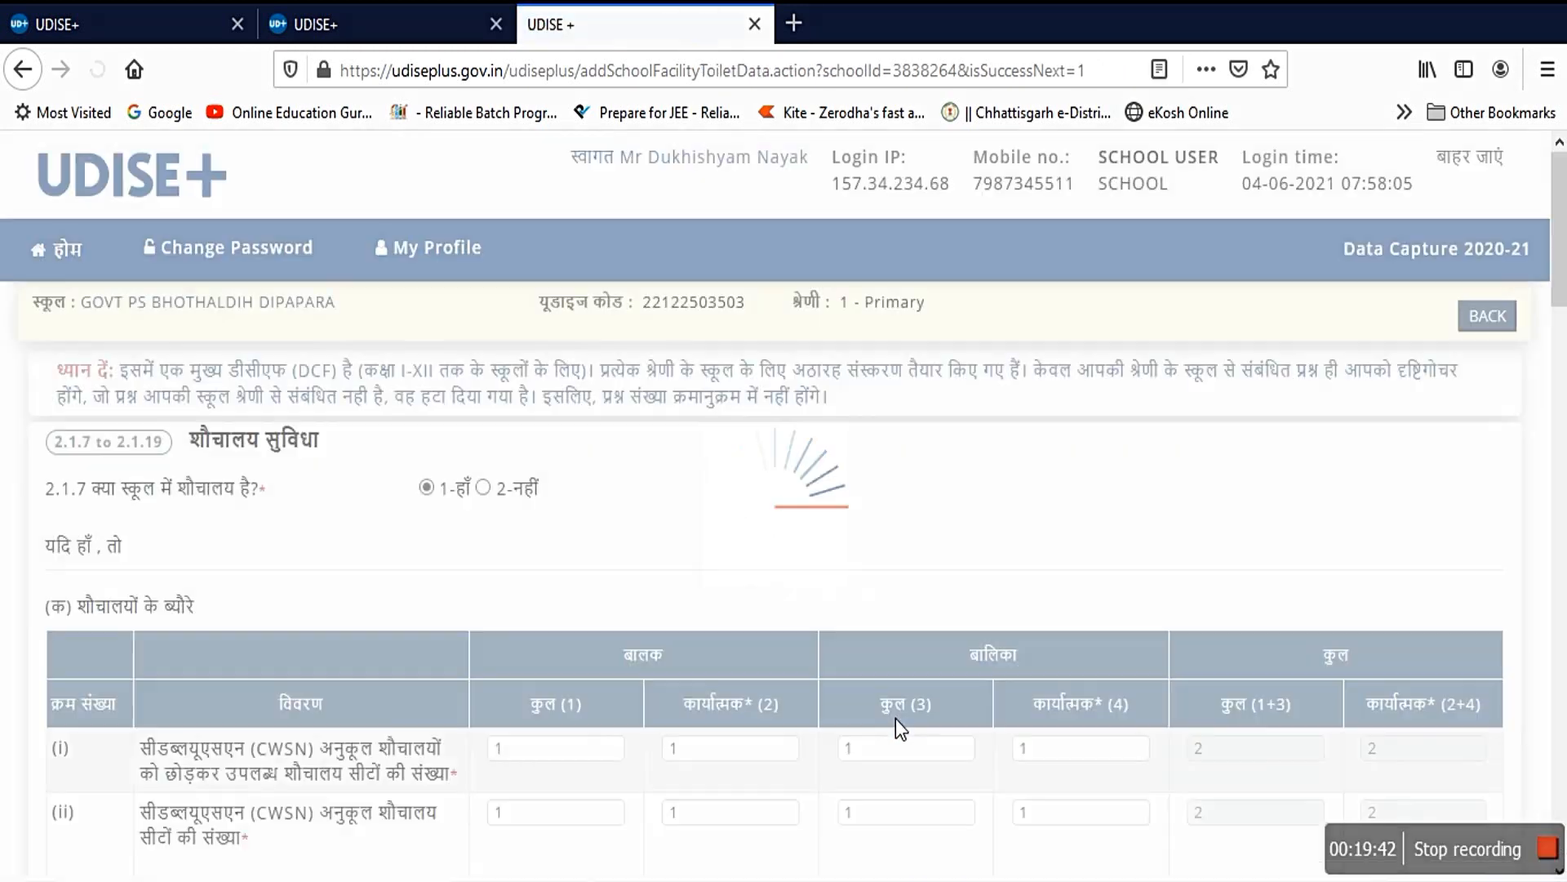
scroll(419, 665, down, 3)
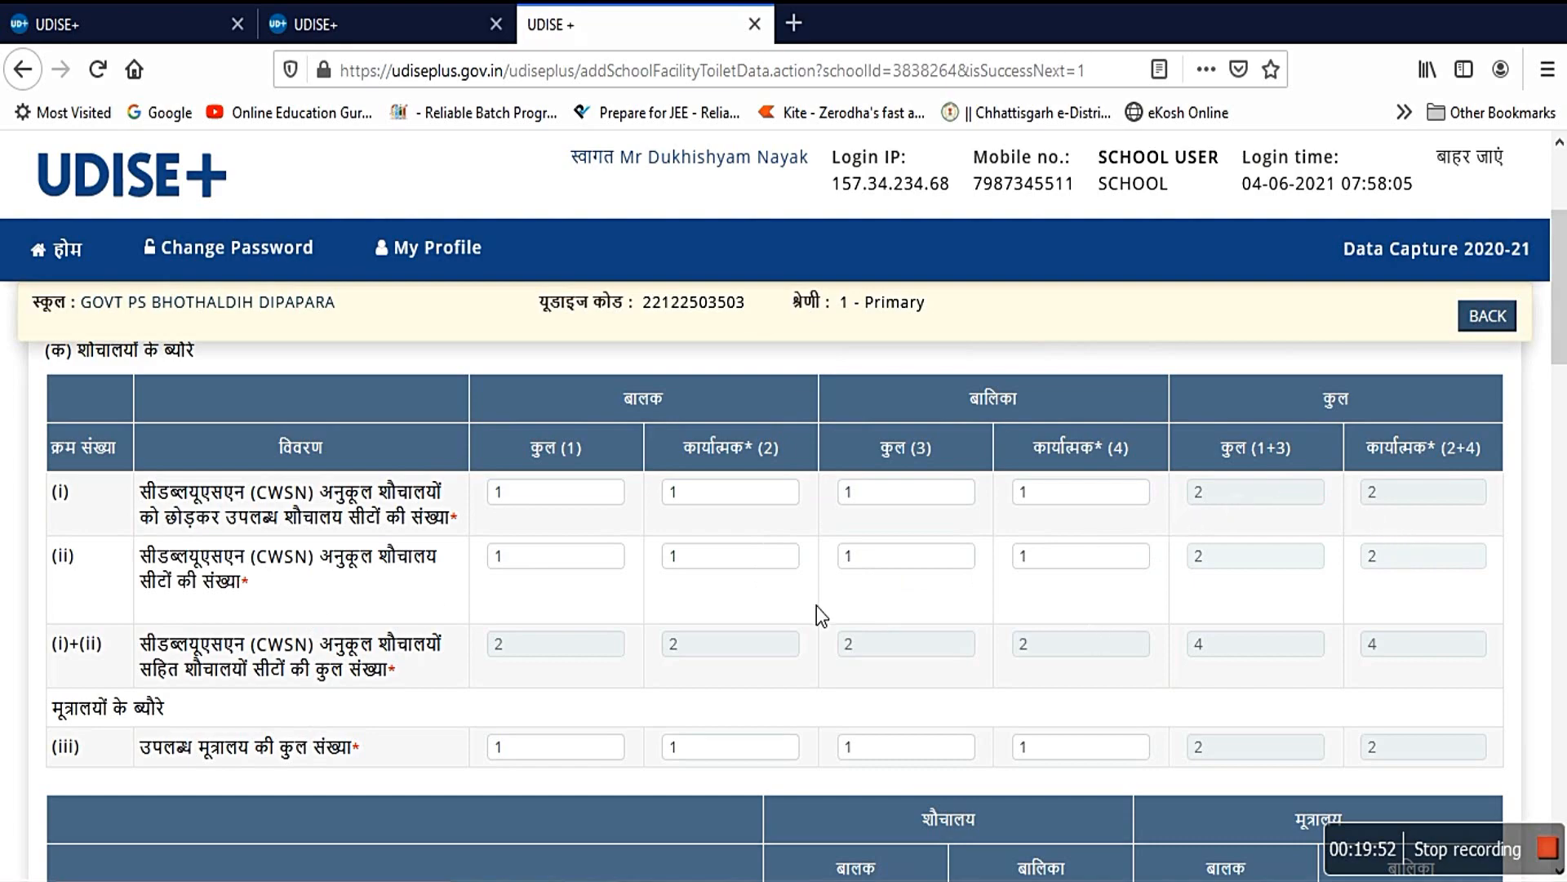
scroll(817, 614, down, 5)
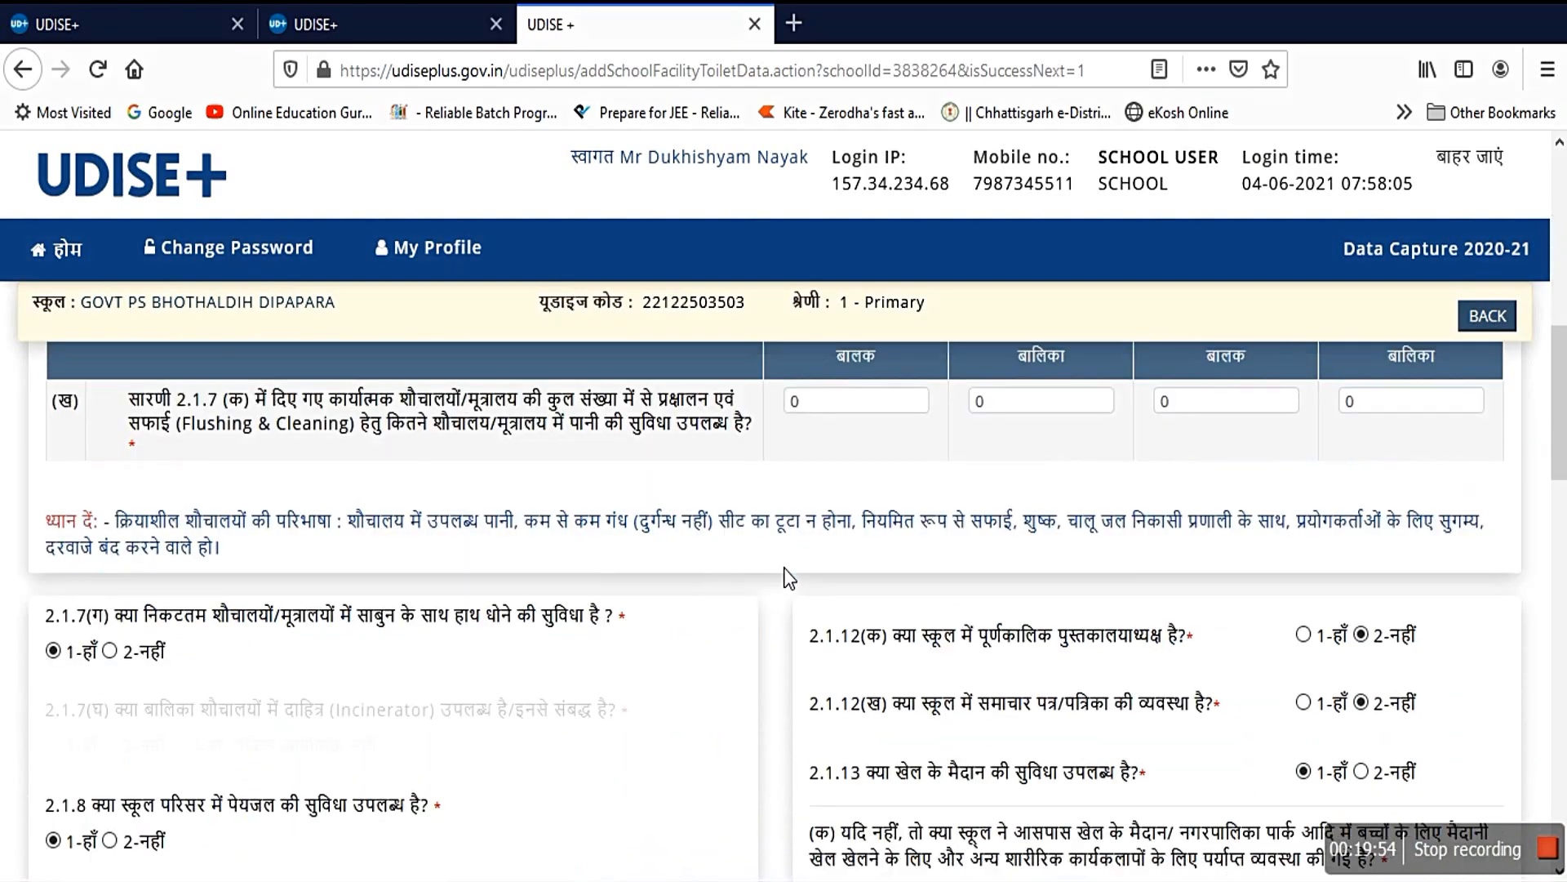
scroll(789, 577, up, 2)
scroll(789, 577, down, 2)
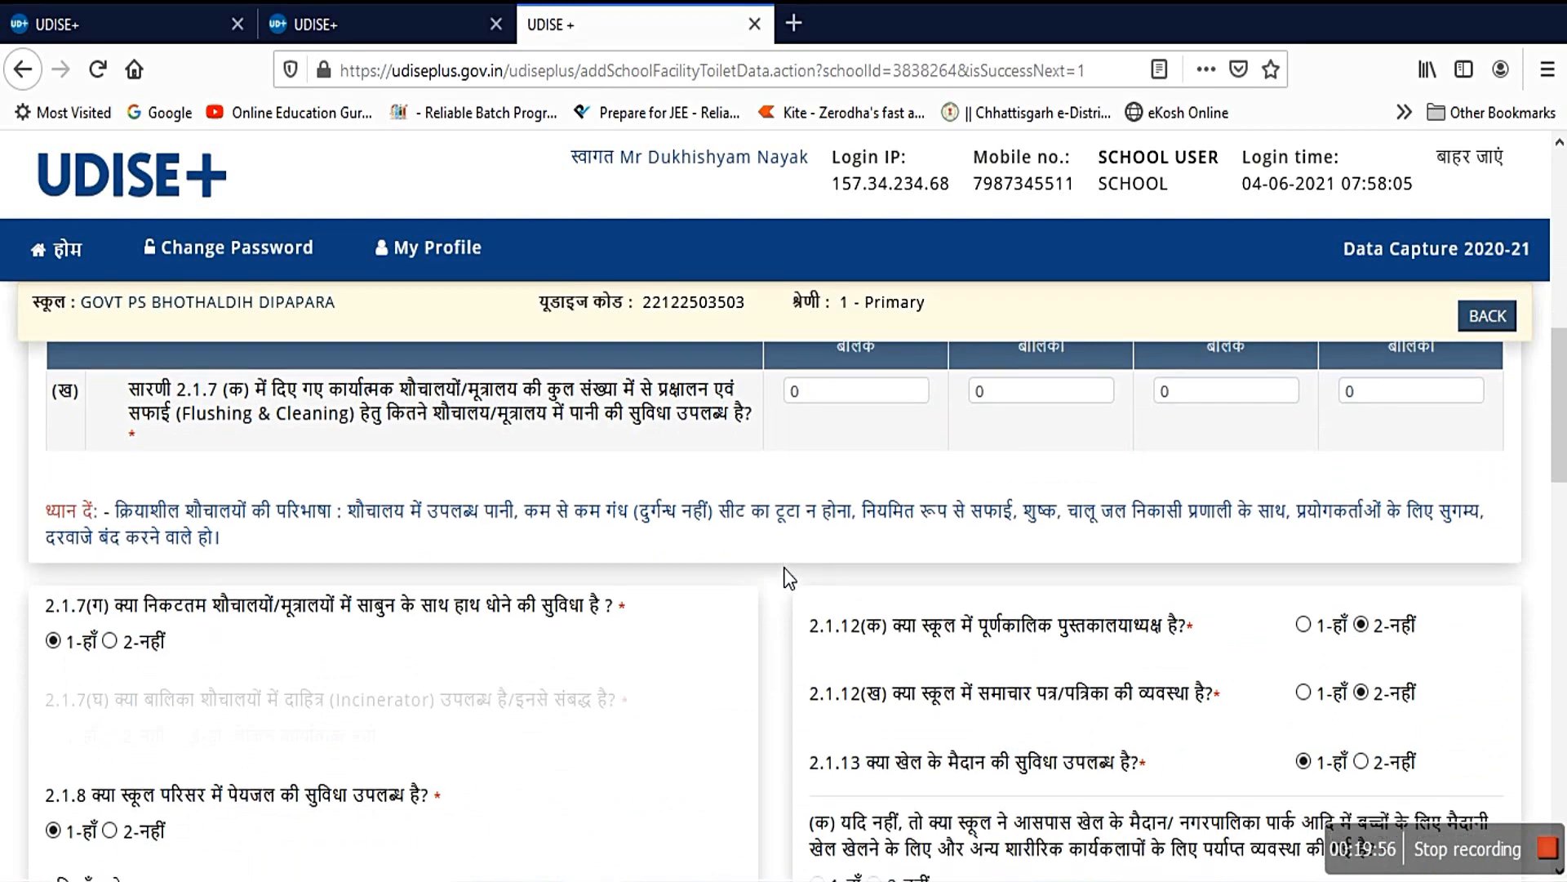
scroll(786, 572, down, 3)
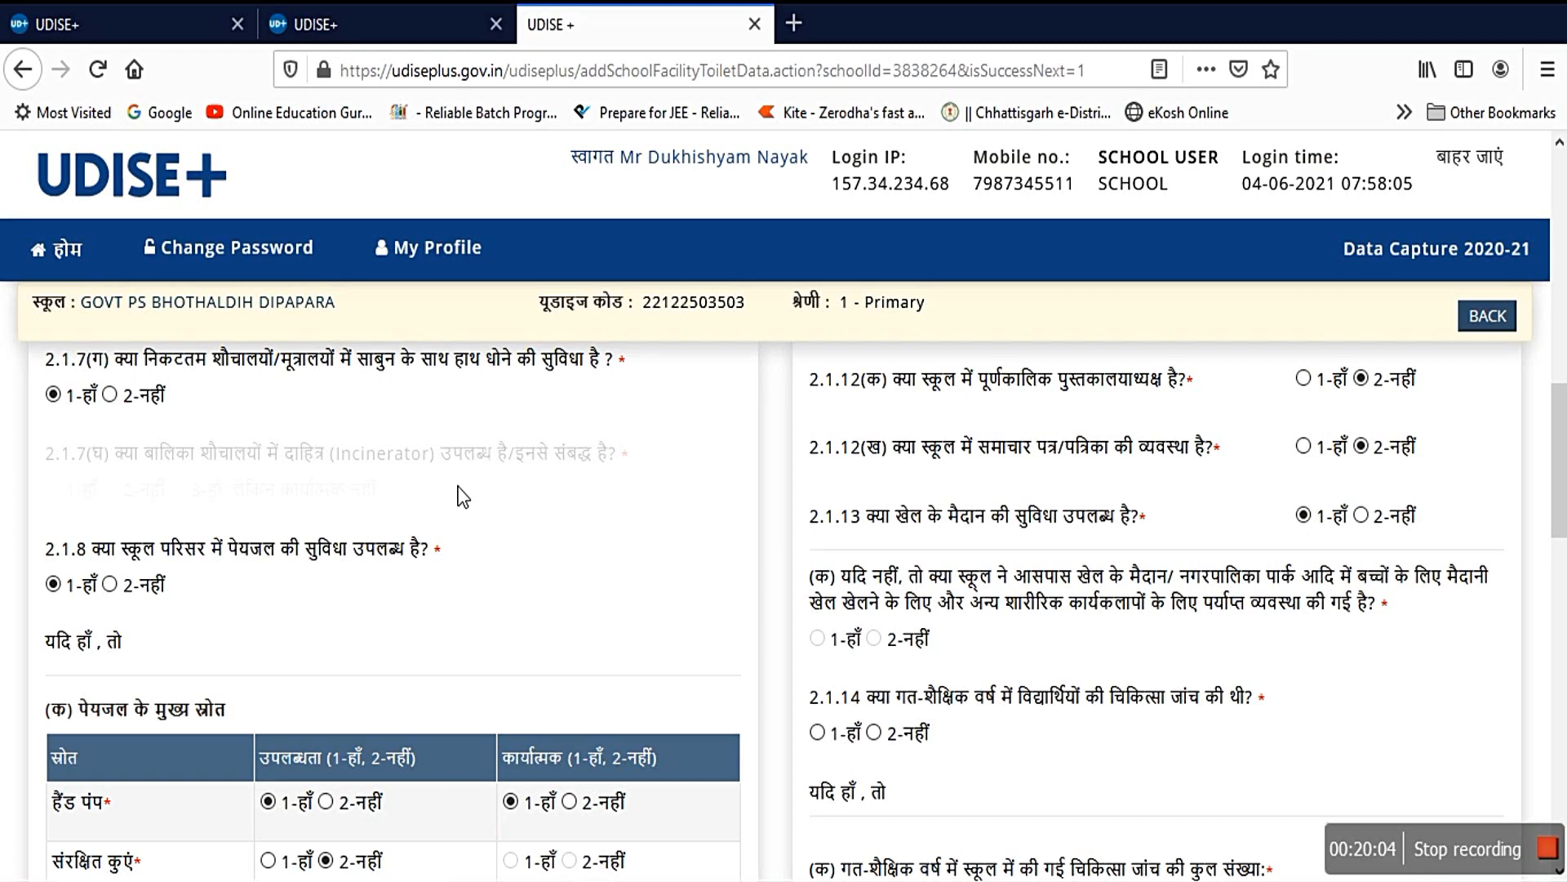
scroll(463, 496, down, 3)
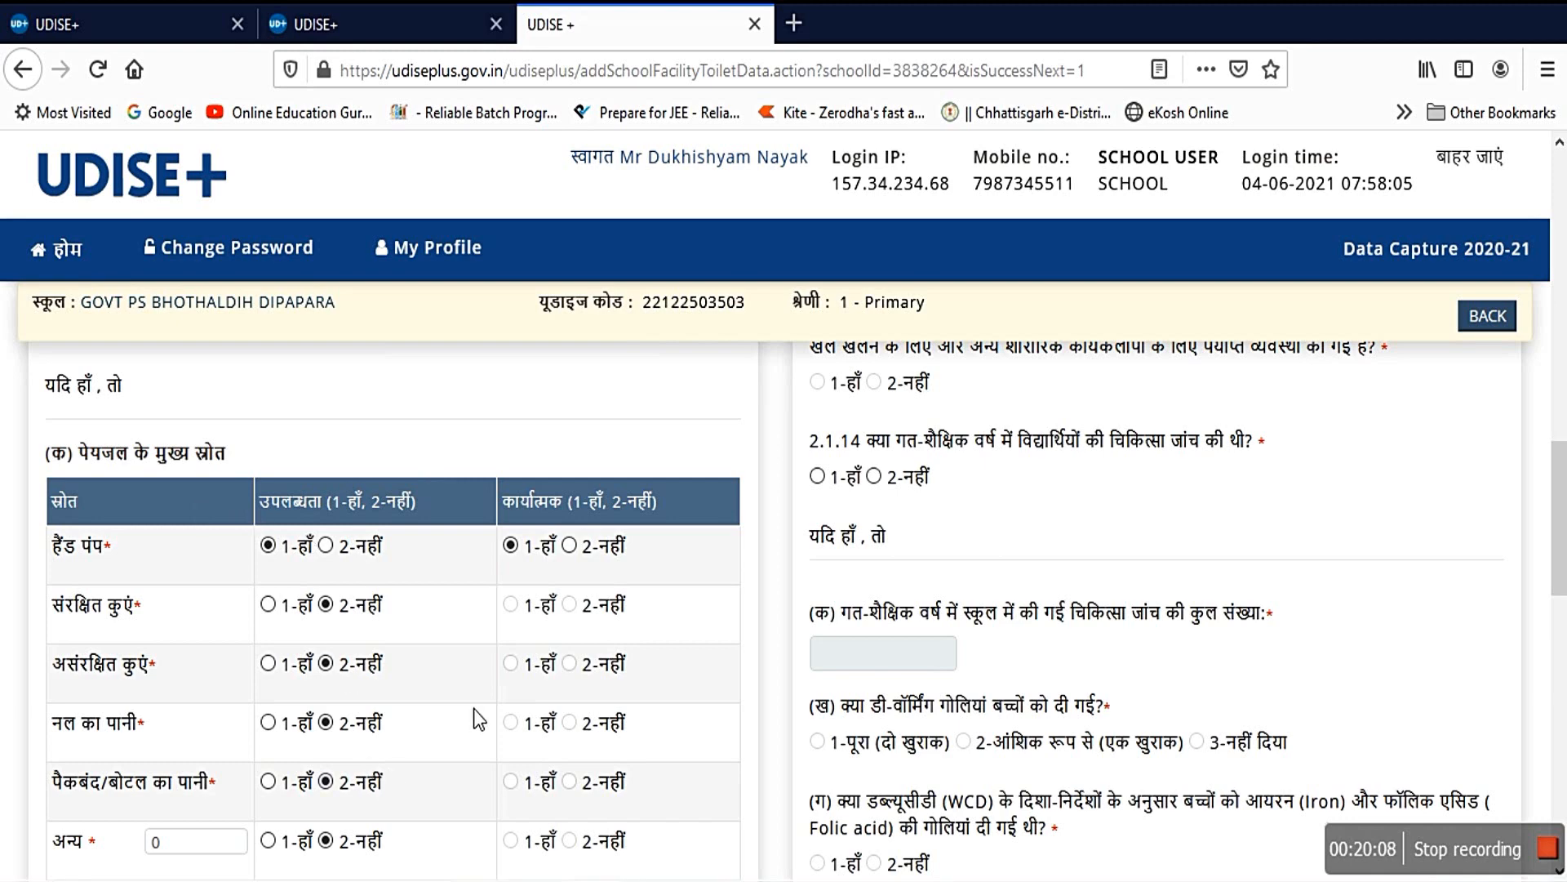
scroll(480, 713, down, 1)
scroll(476, 704, down, 5)
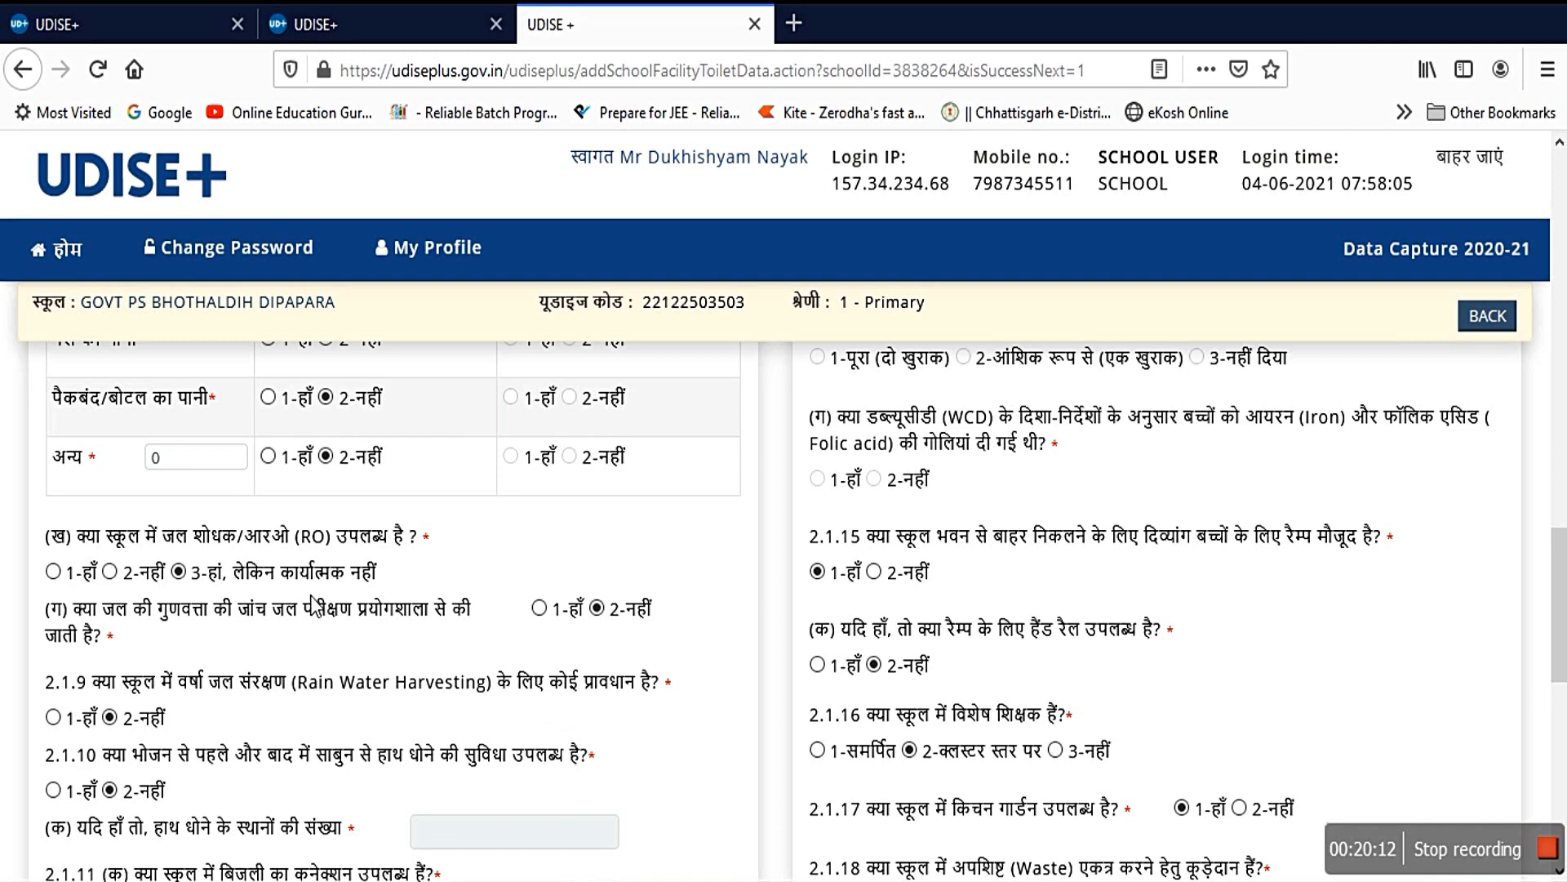
scroll(311, 608, down, 3)
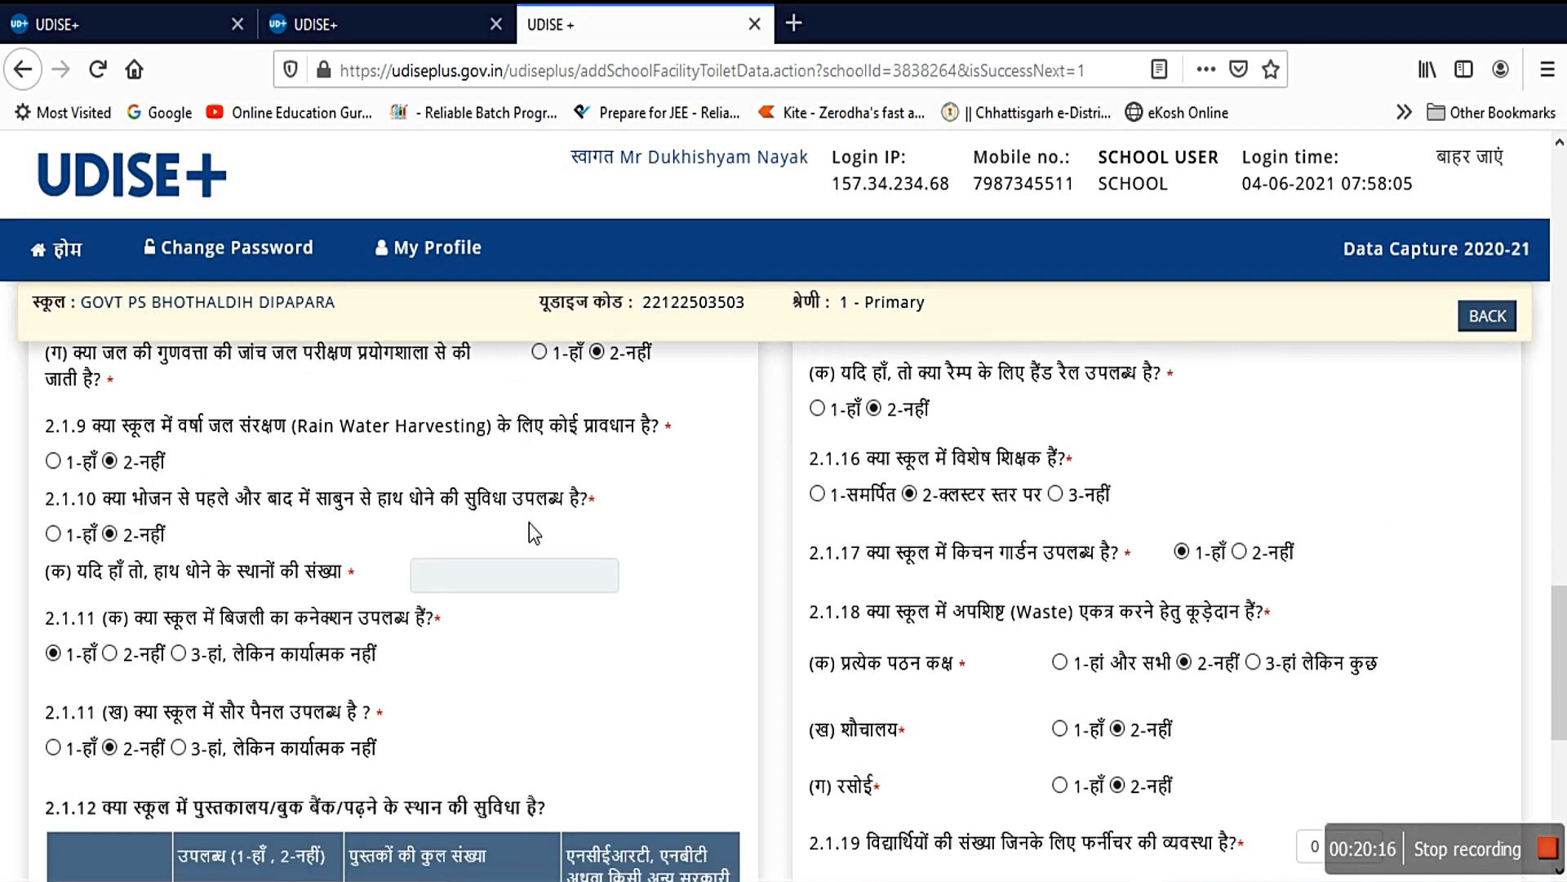
scroll(524, 586, down, 3)
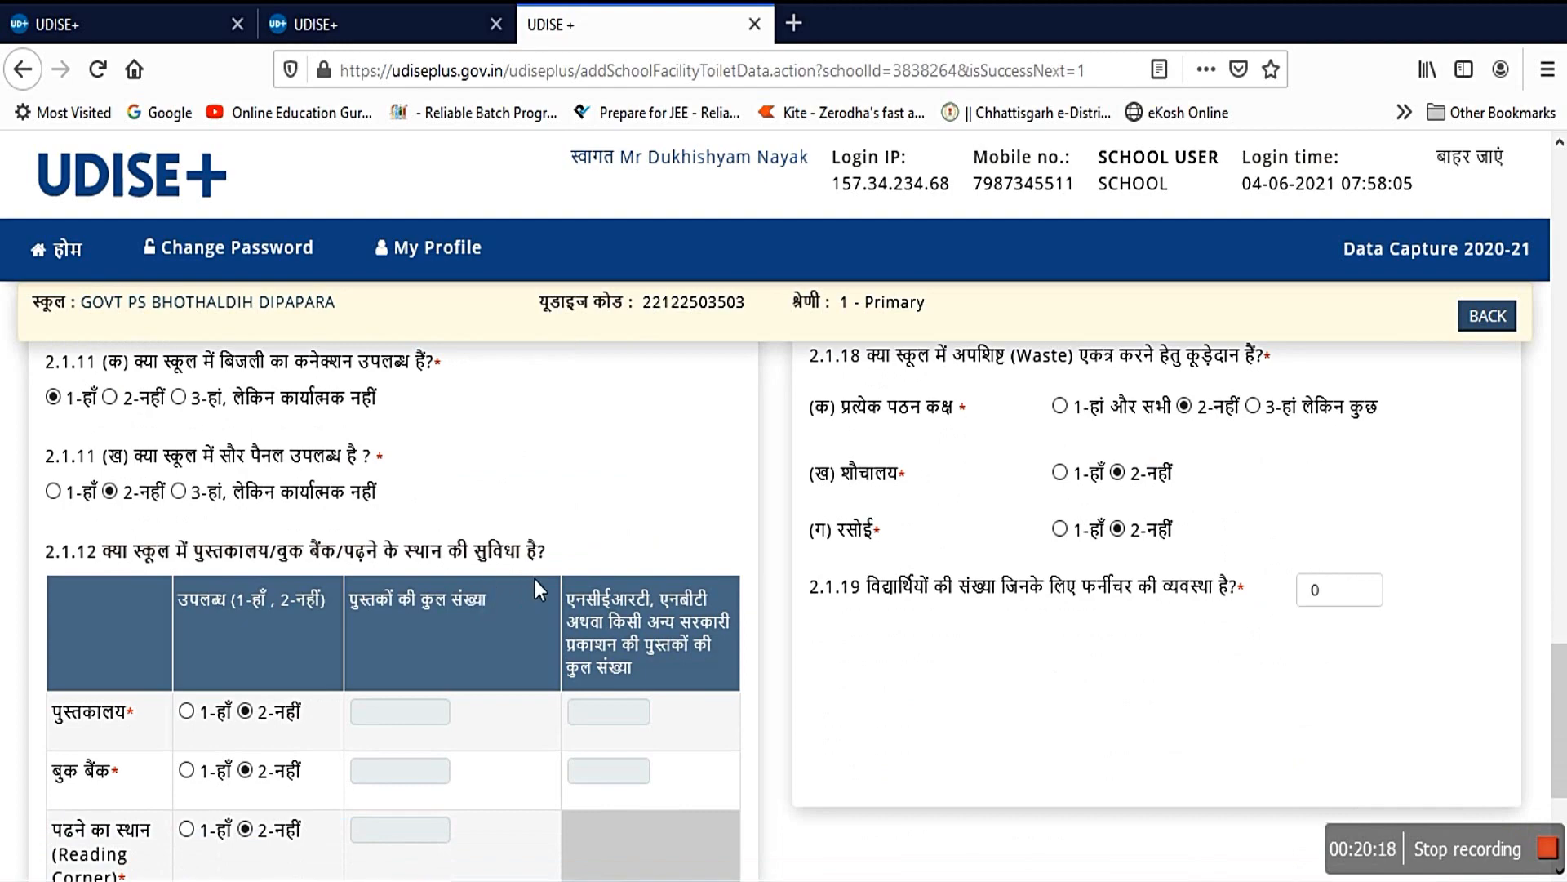
scroll(578, 600, down, 3)
scroll(1296, 627, up, 9)
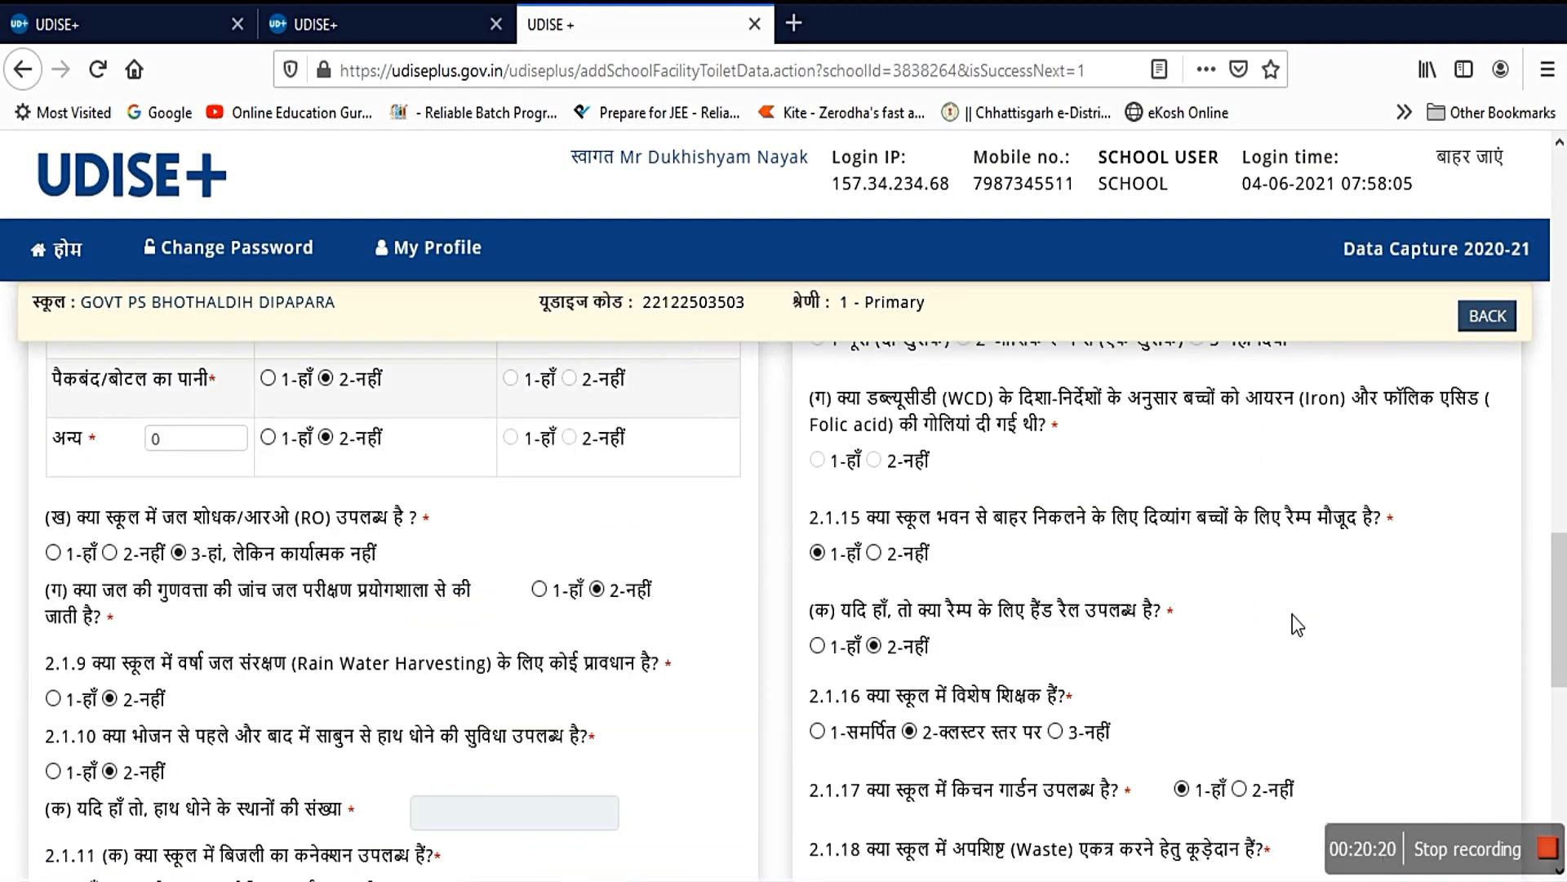
scroll(1282, 612, up, 3)
scroll(1113, 557, down, 10)
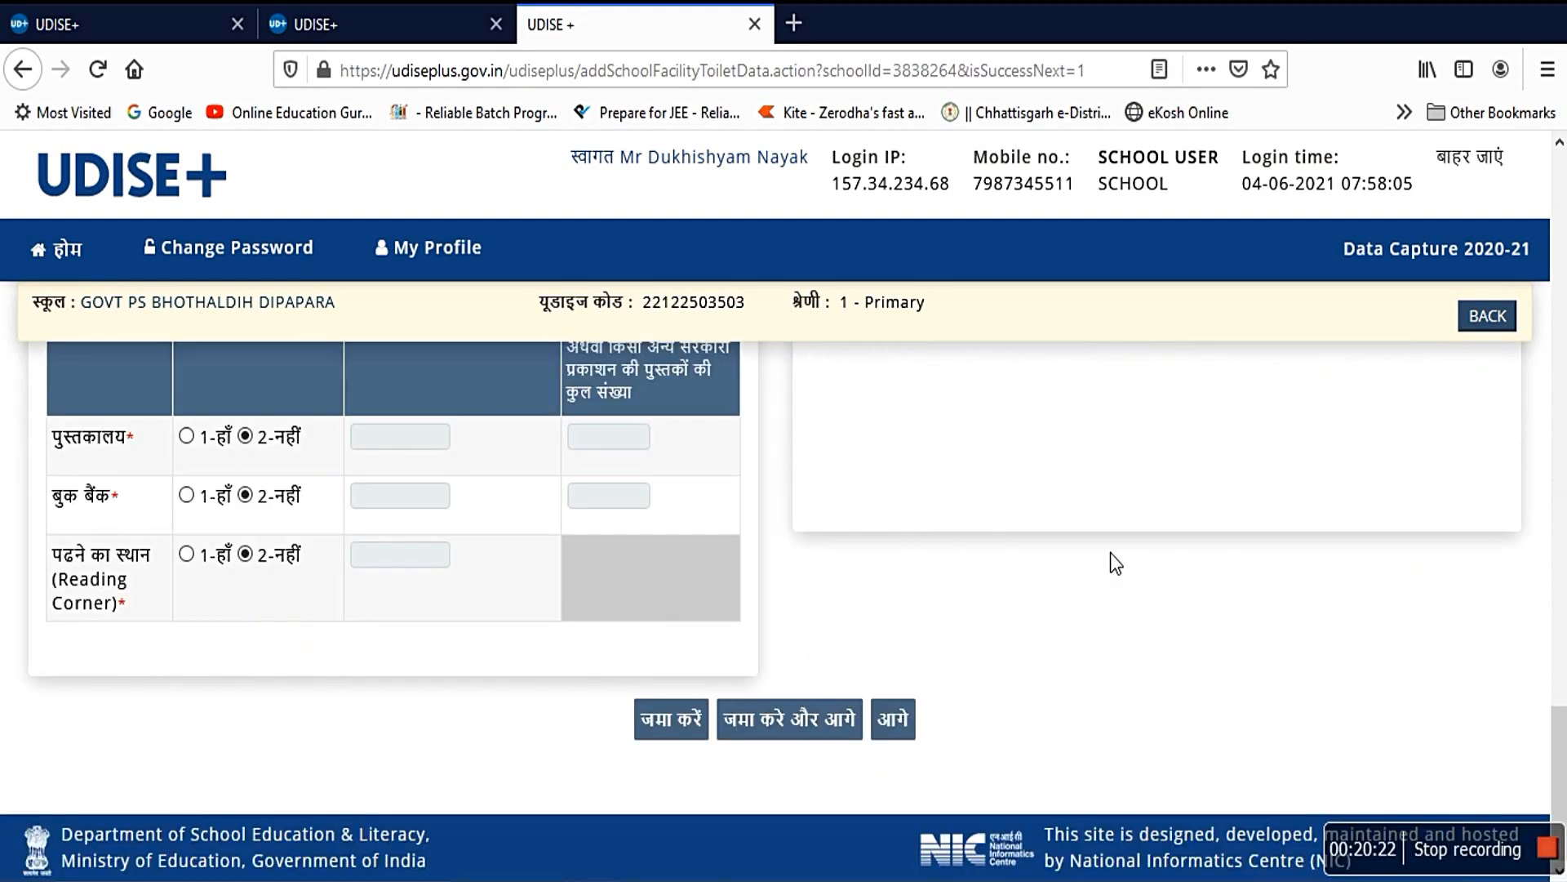
Step: Check the 2.2 equipment table (audio-visual system no, biometric non-functional), then advance to section 2.3
click(892, 720)
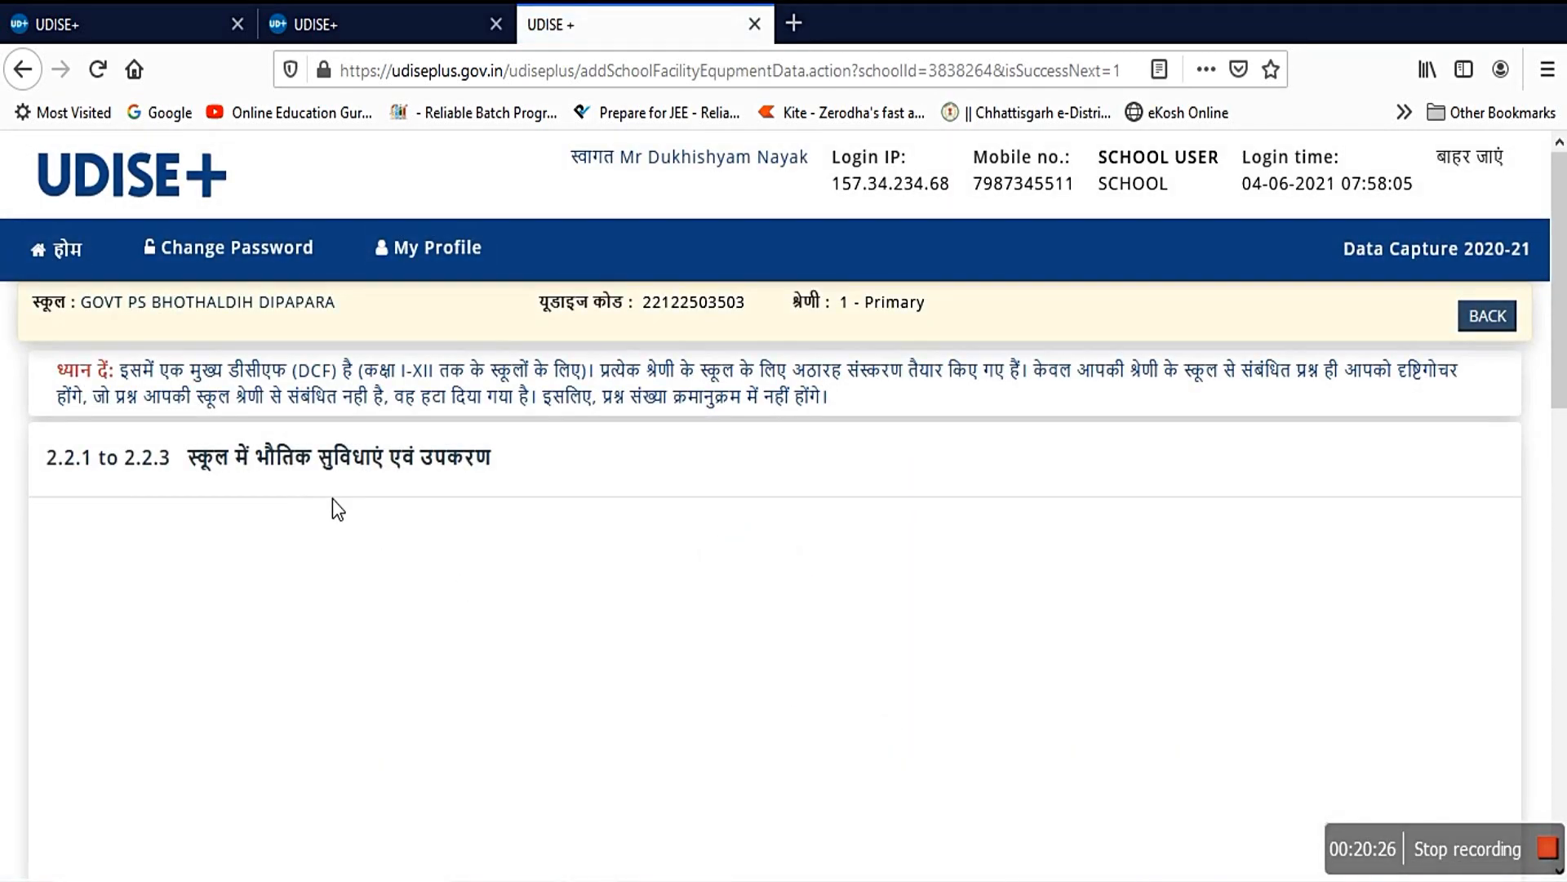
scroll(501, 496, down, 5)
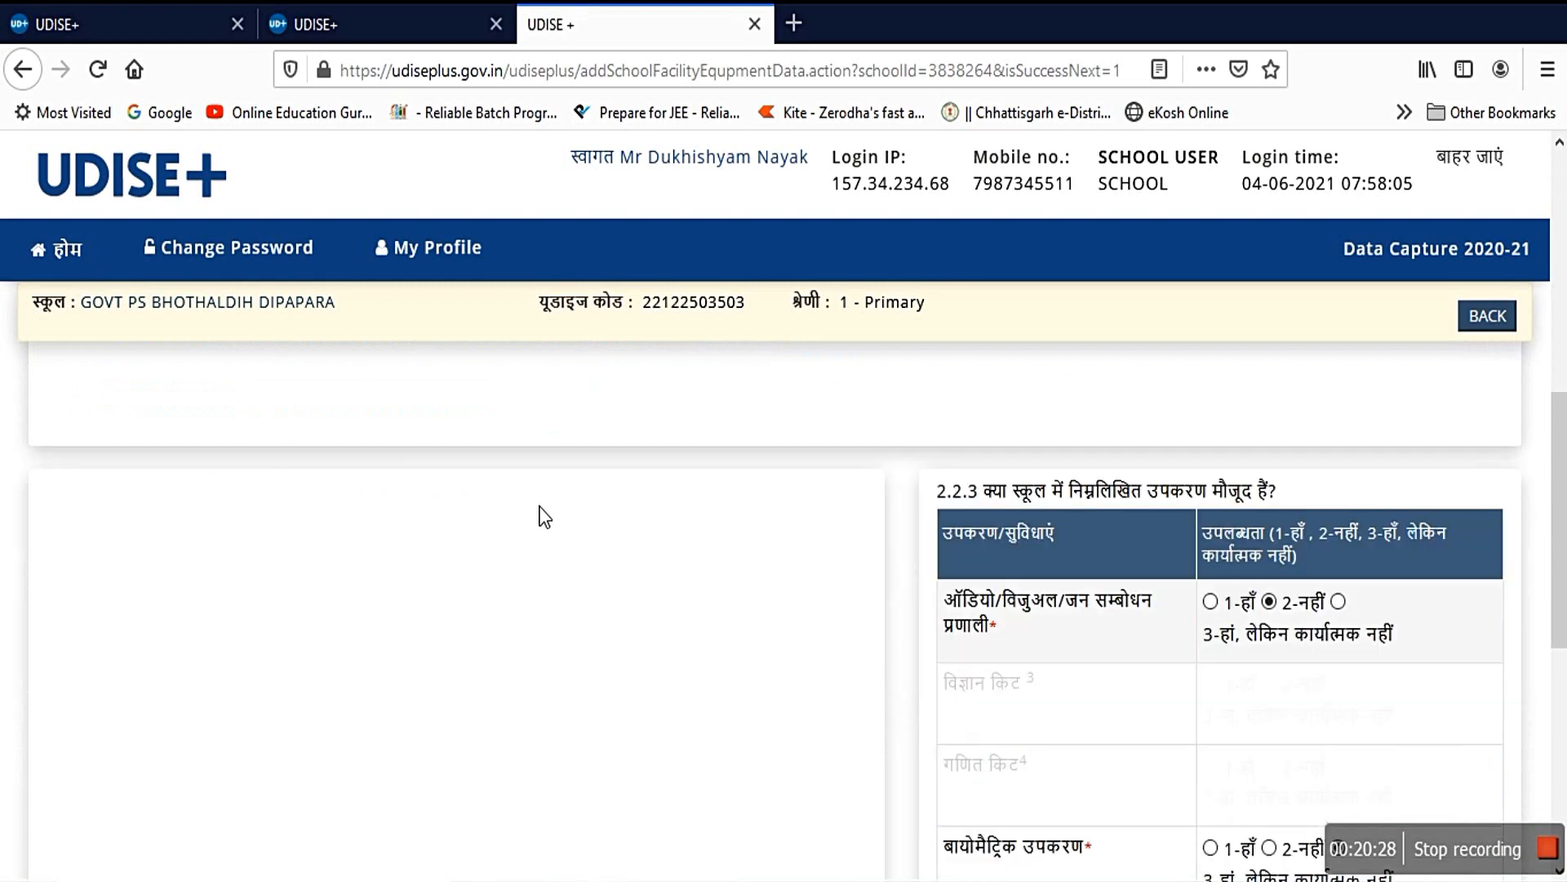
scroll(1031, 468, up, 3)
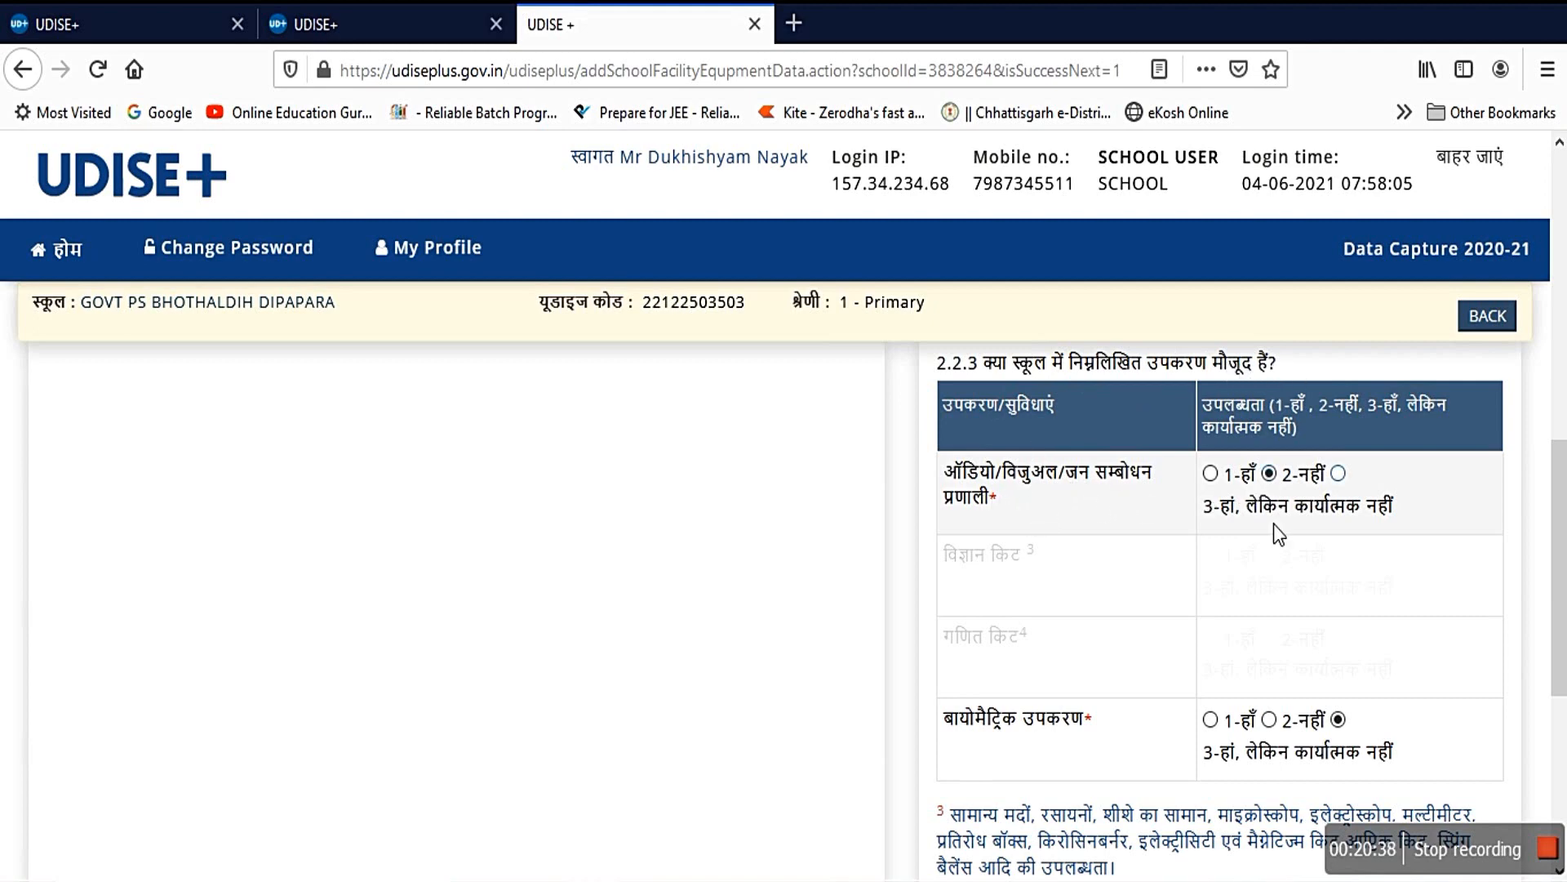
scroll(1291, 536, down, 3)
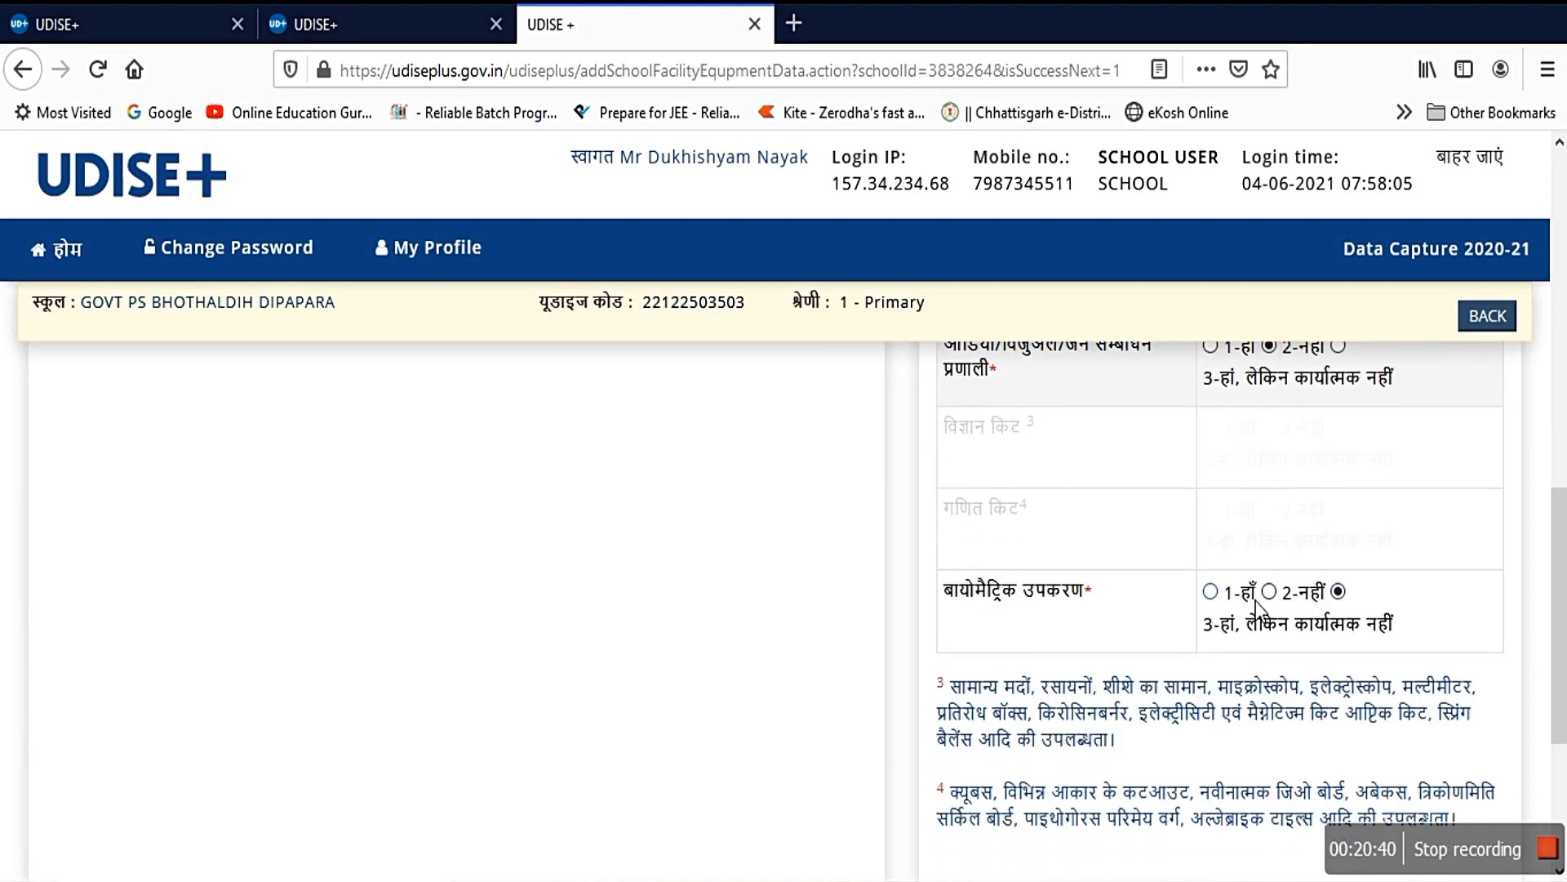
scroll(1250, 597, down, 6)
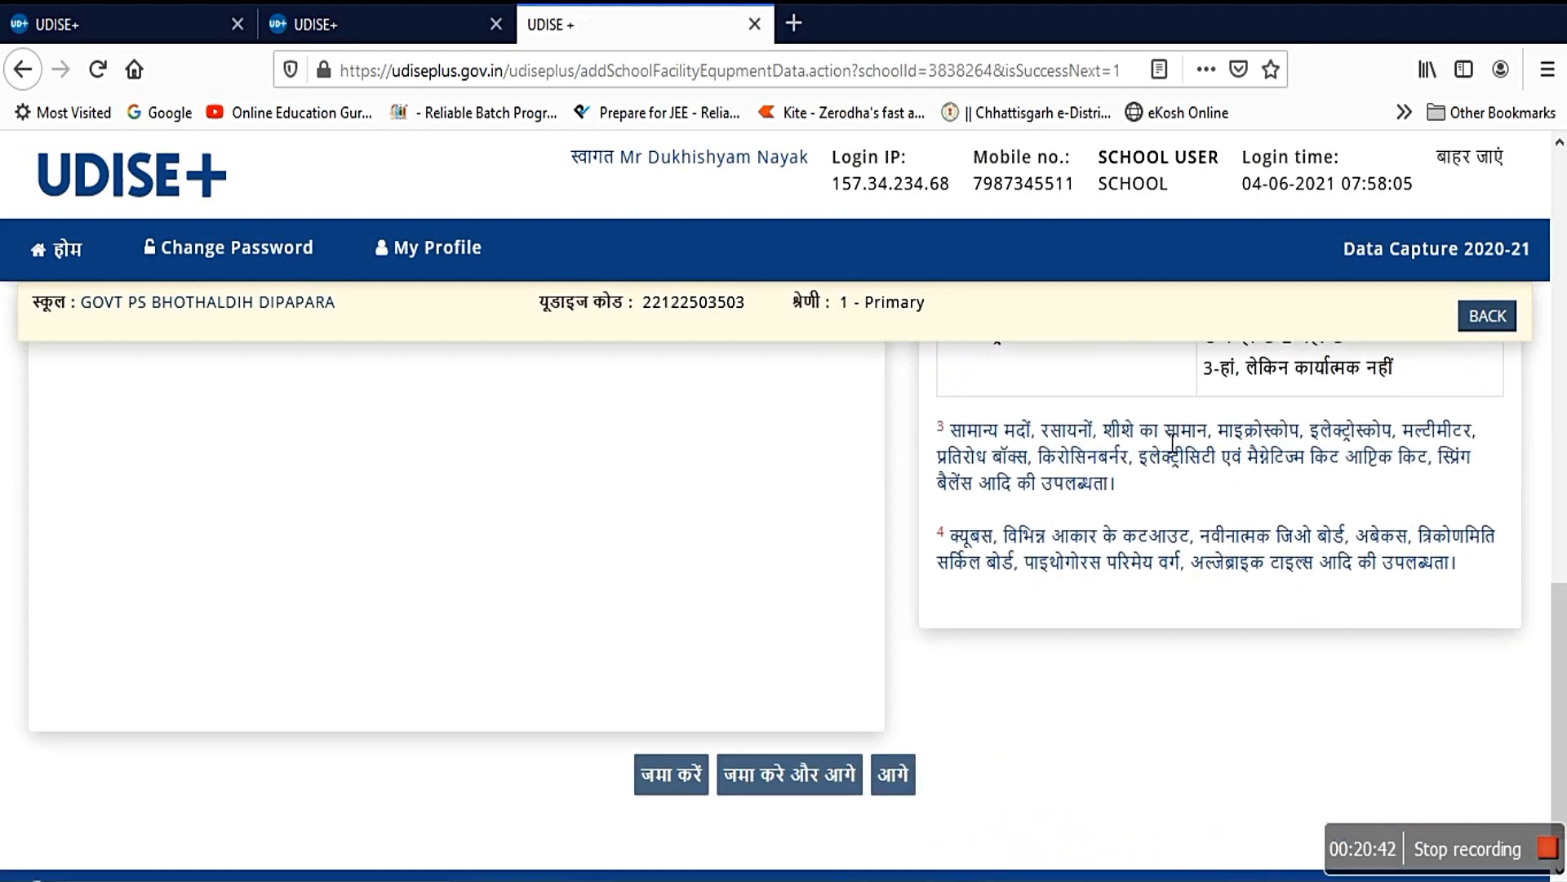
click(894, 774)
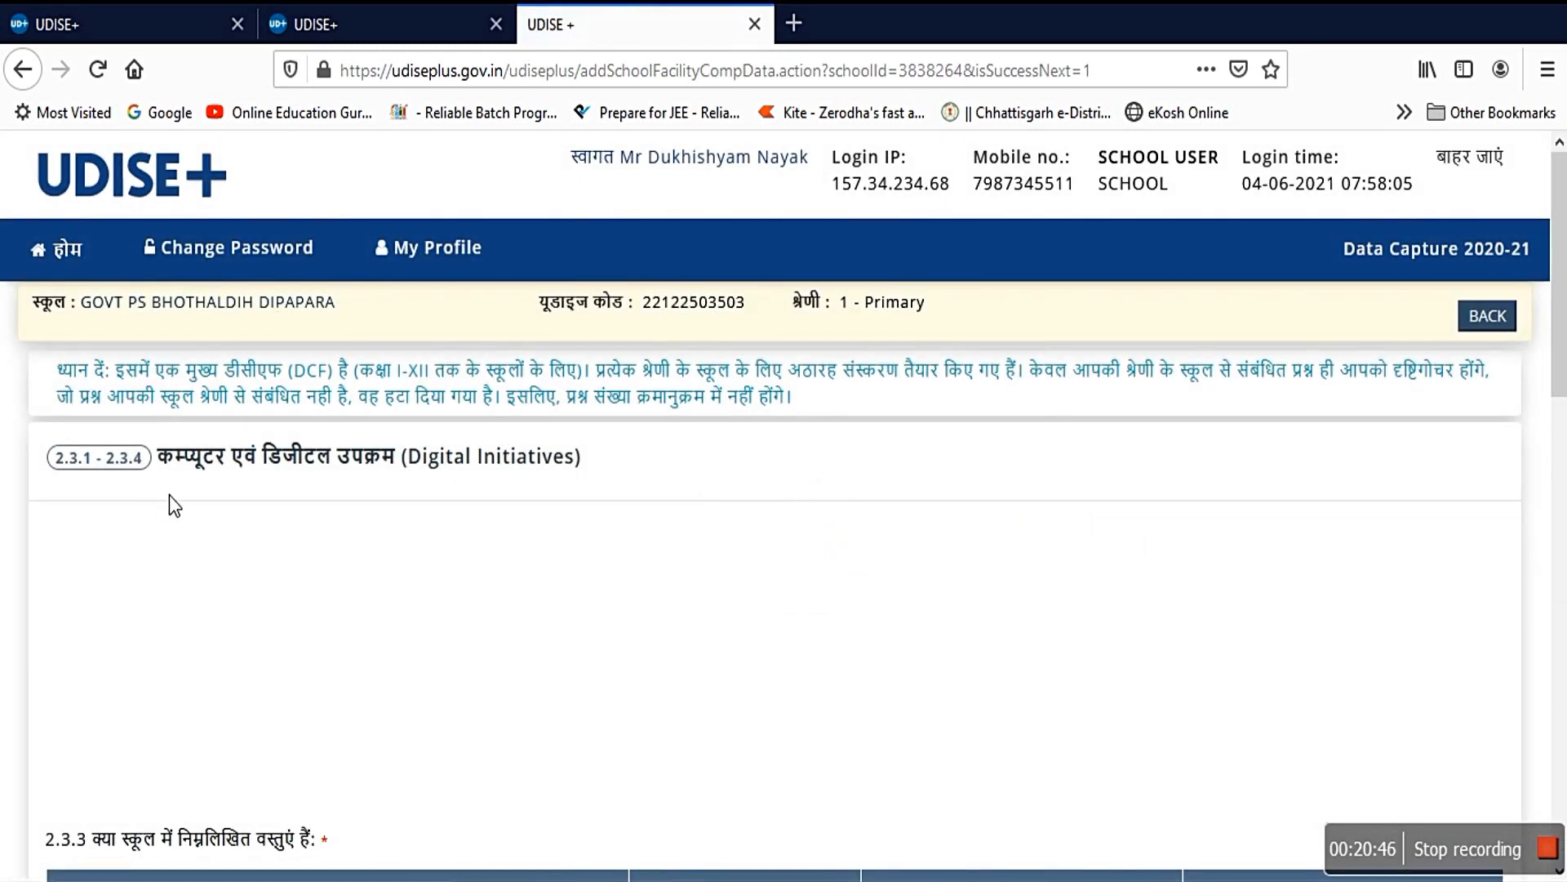
scroll(431, 553, down, 3)
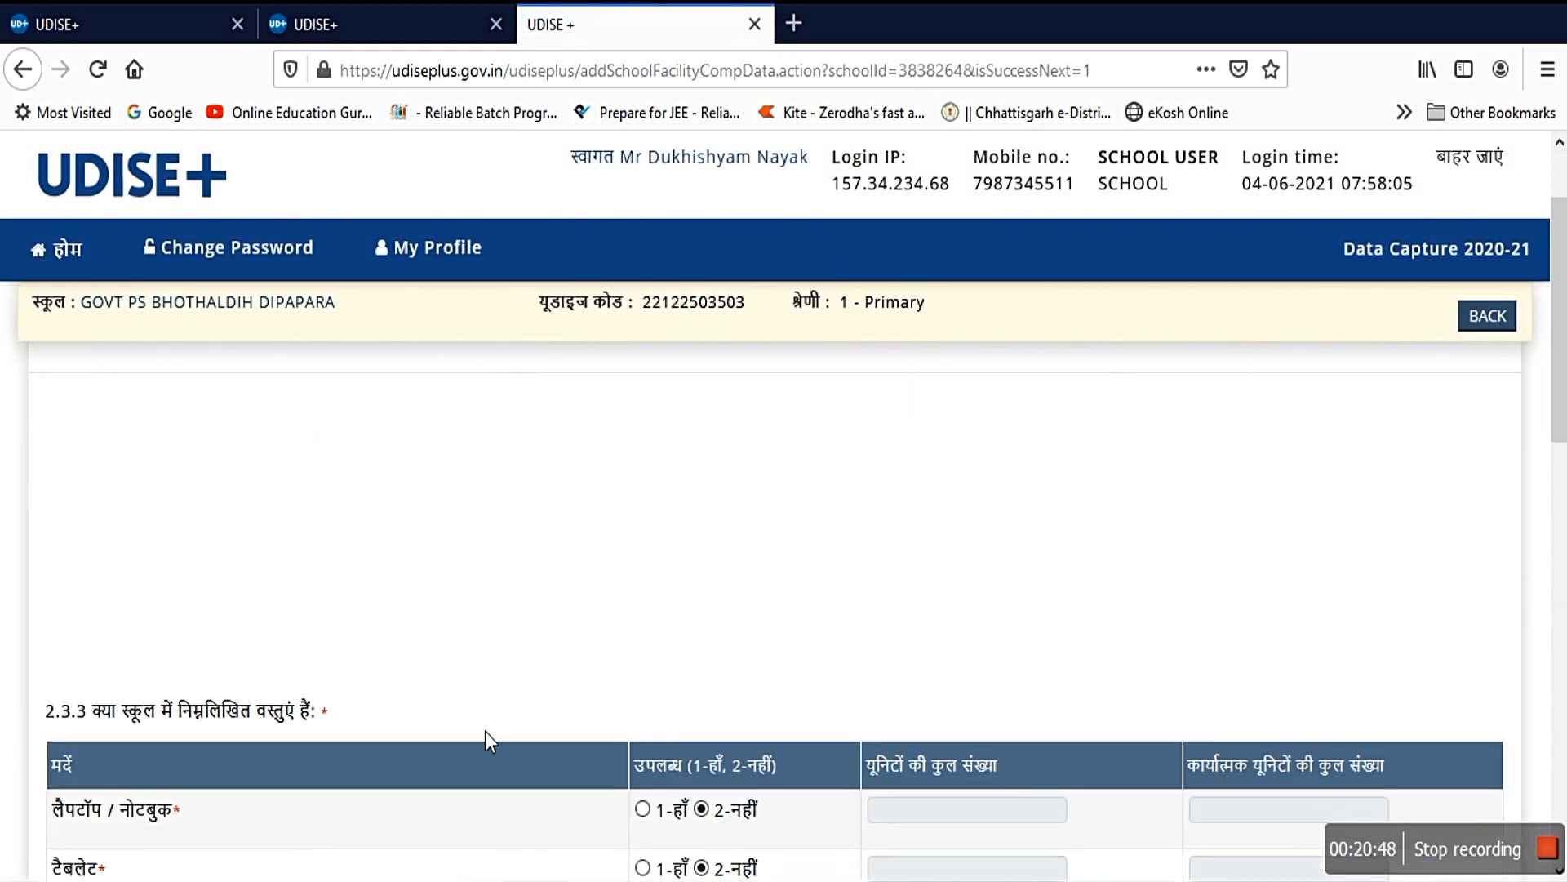
scroll(500, 723, down, 2)
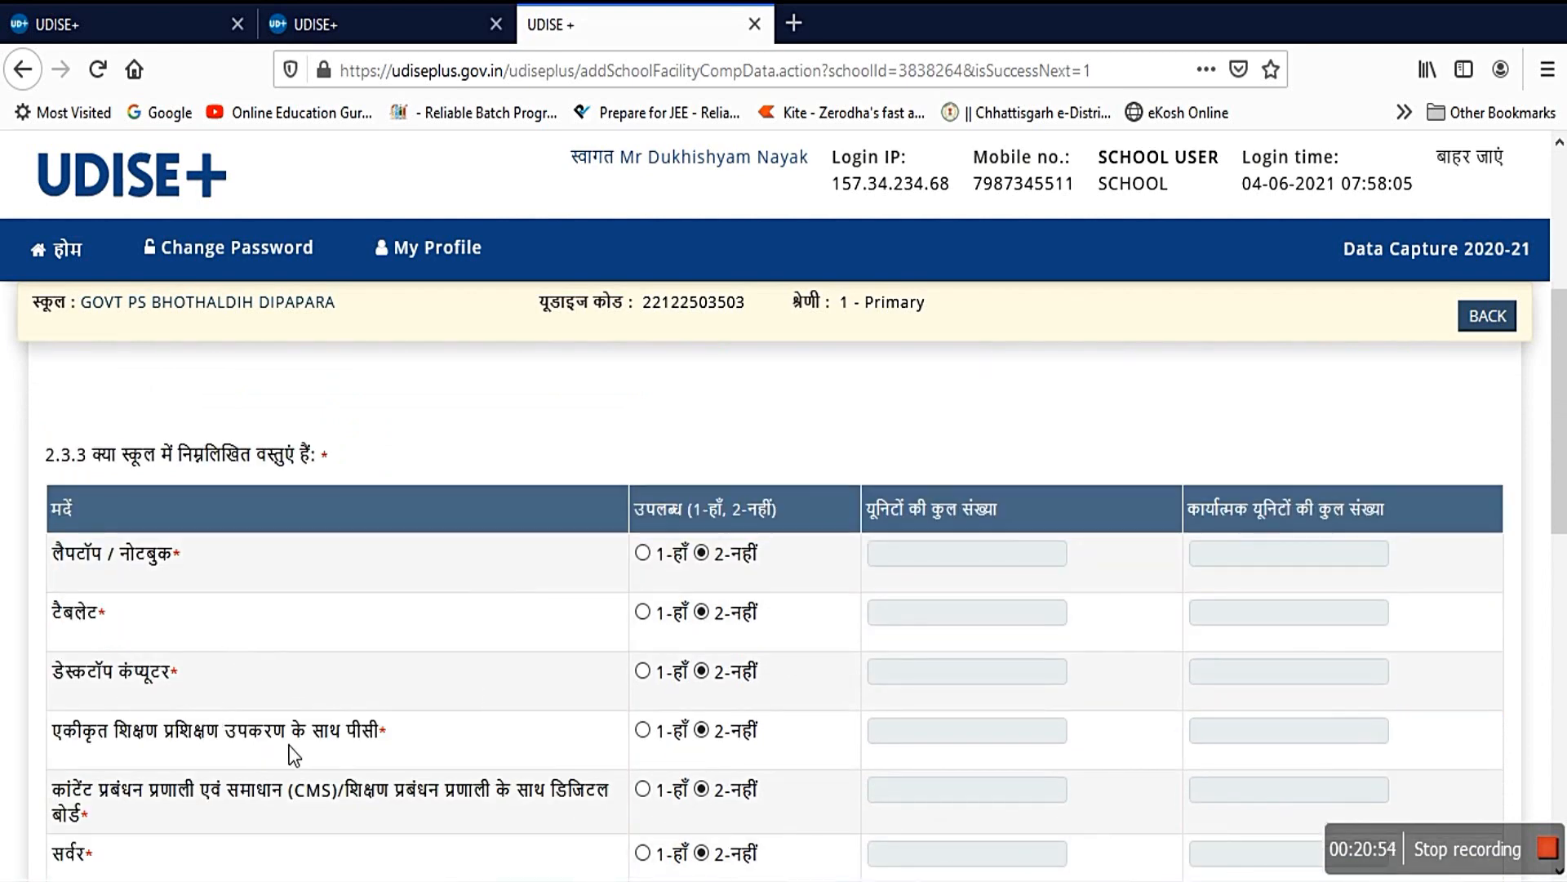
scroll(294, 755, down, 3)
scroll(678, 620, down, 1)
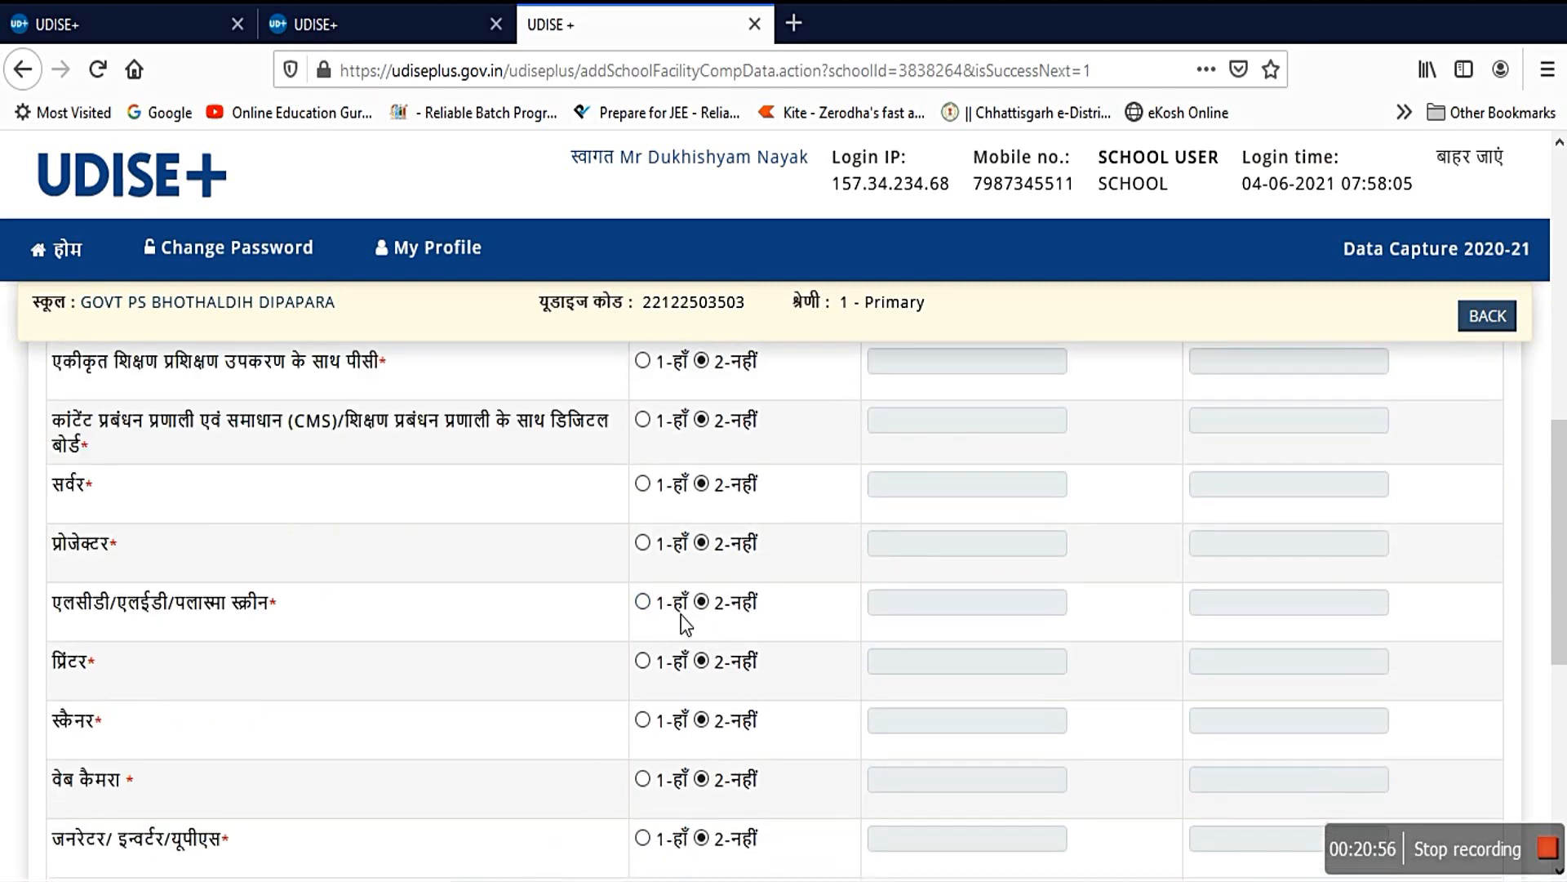
scroll(684, 625, down, 5)
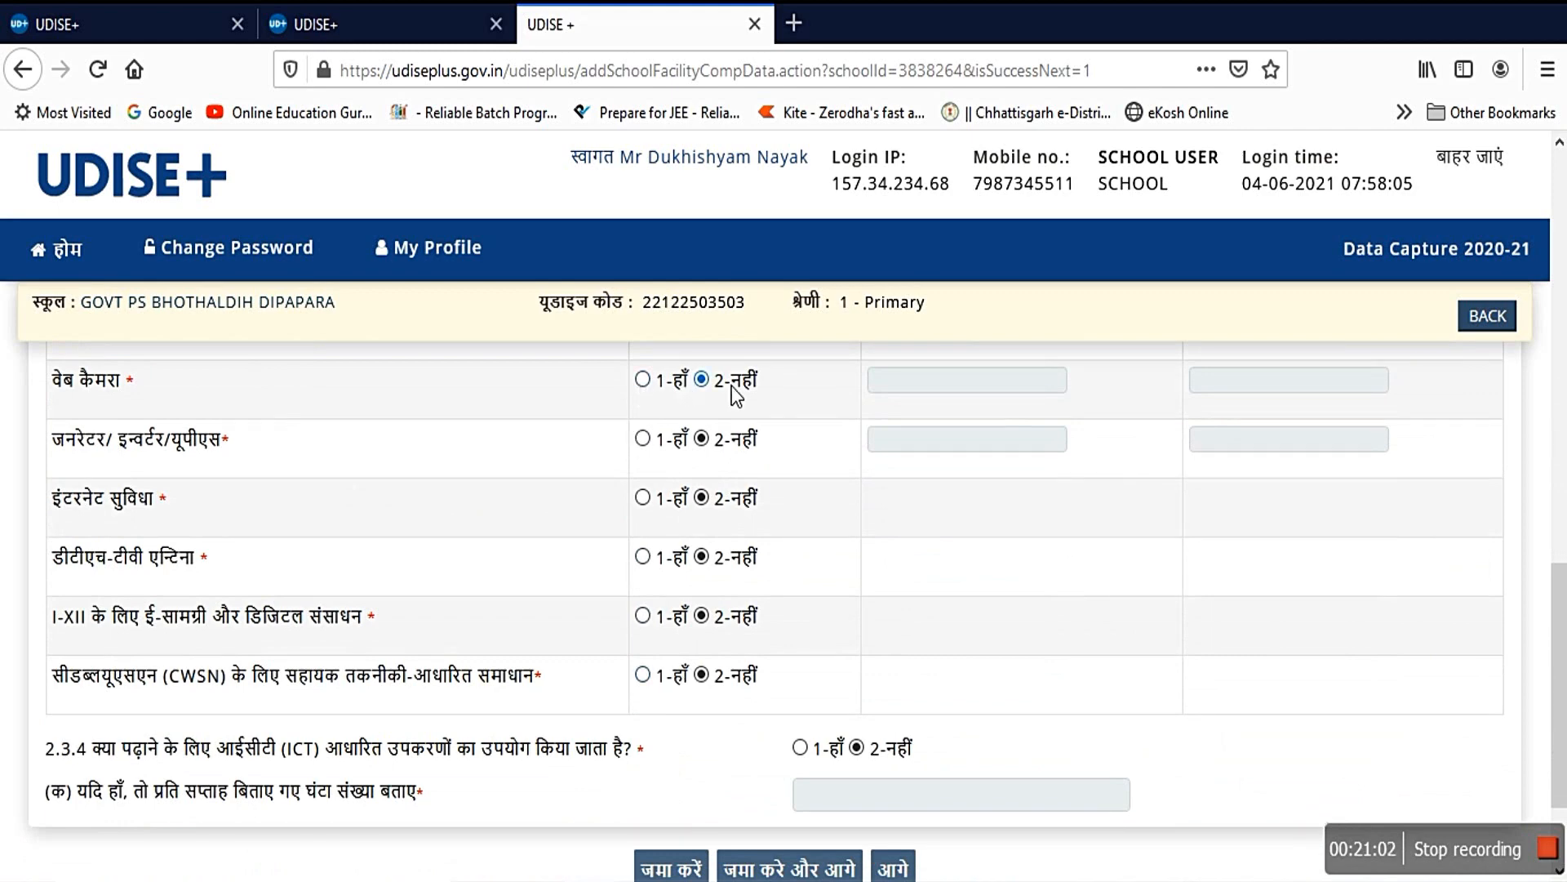
scroll(784, 602, down, 3)
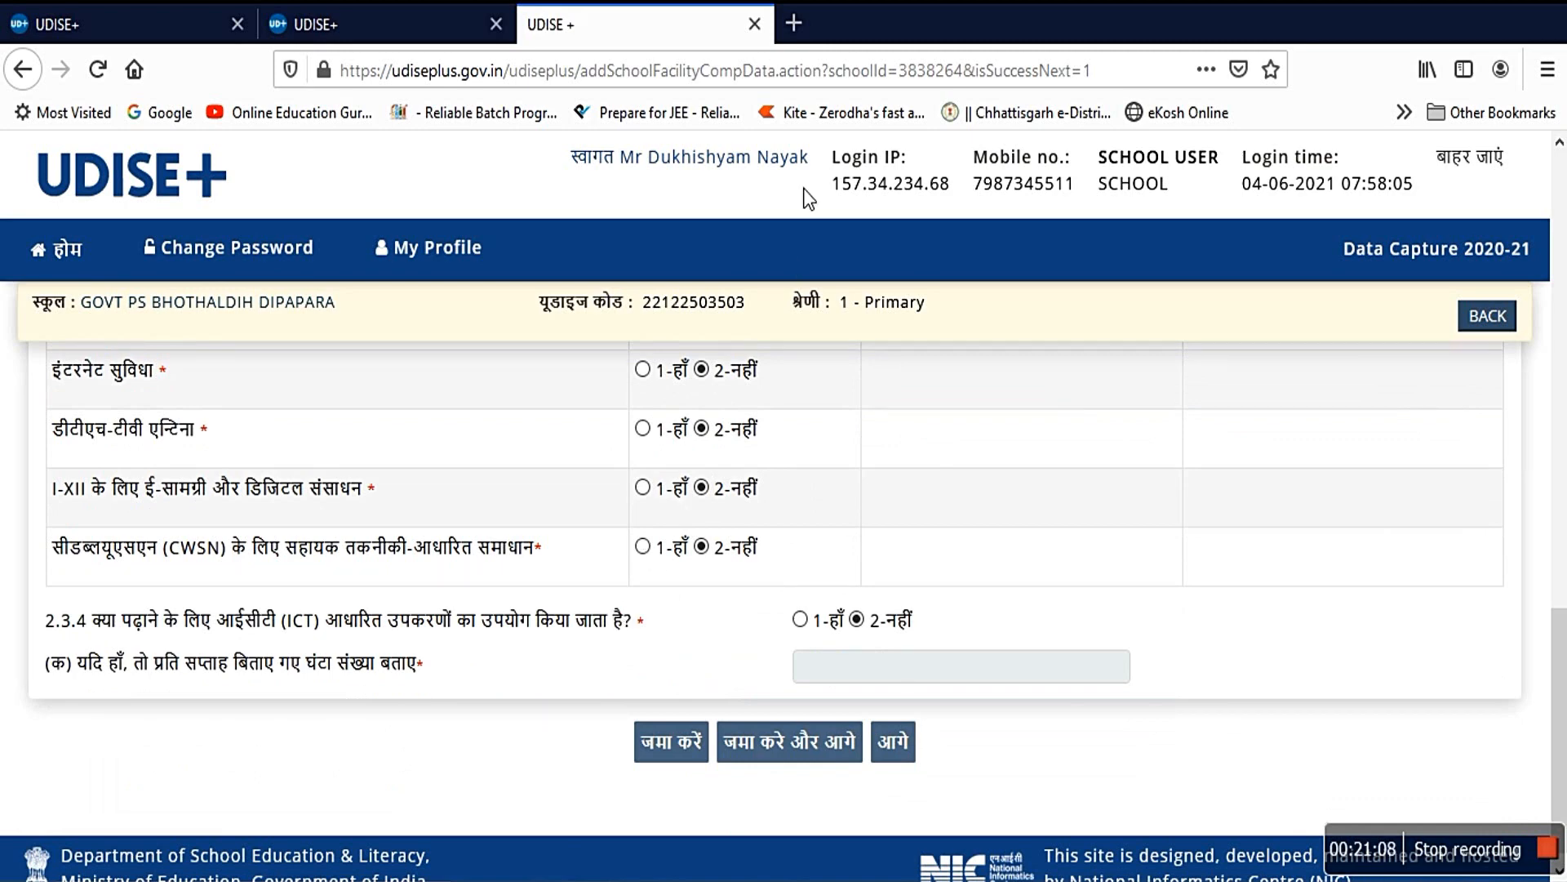
Step: Pass through the teaching staff counts page to the 3.3 teacher and instructor list
click(904, 747)
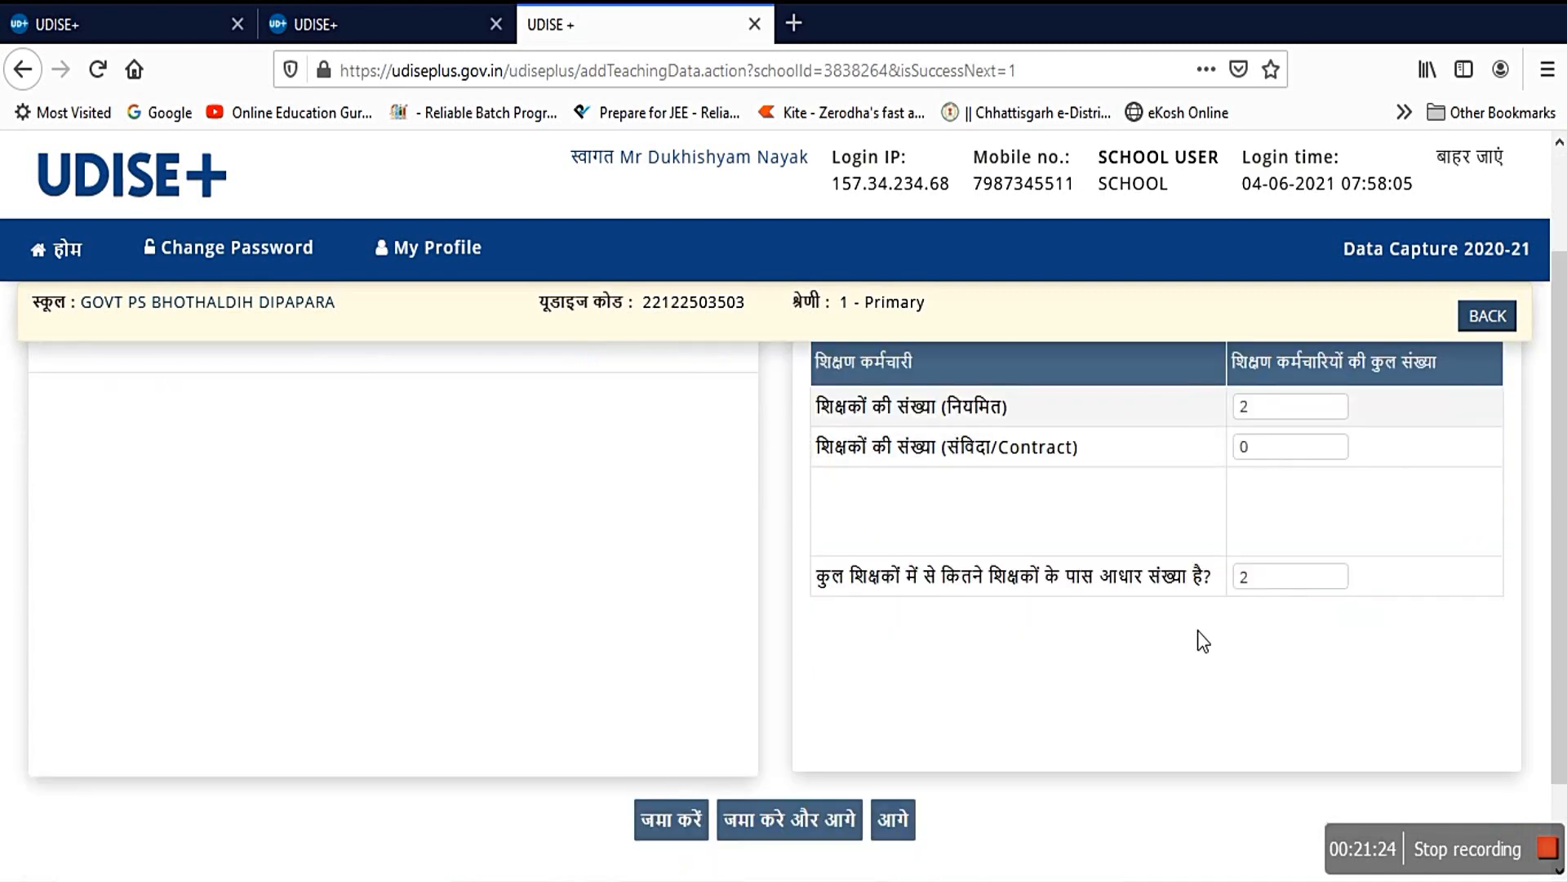
scroll(896, 841, down, 2)
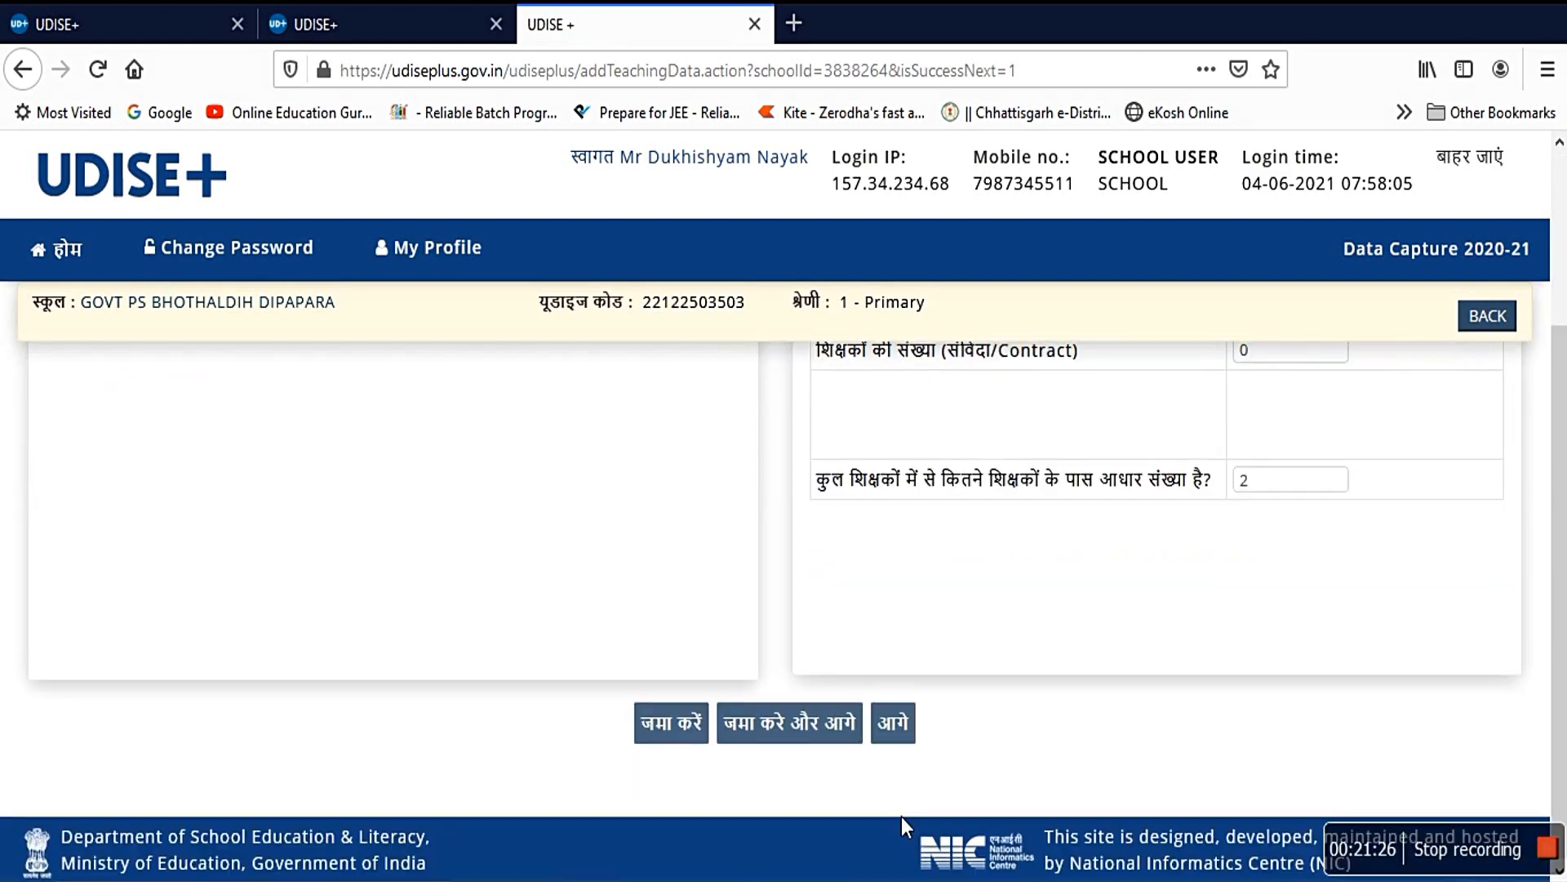
click(906, 722)
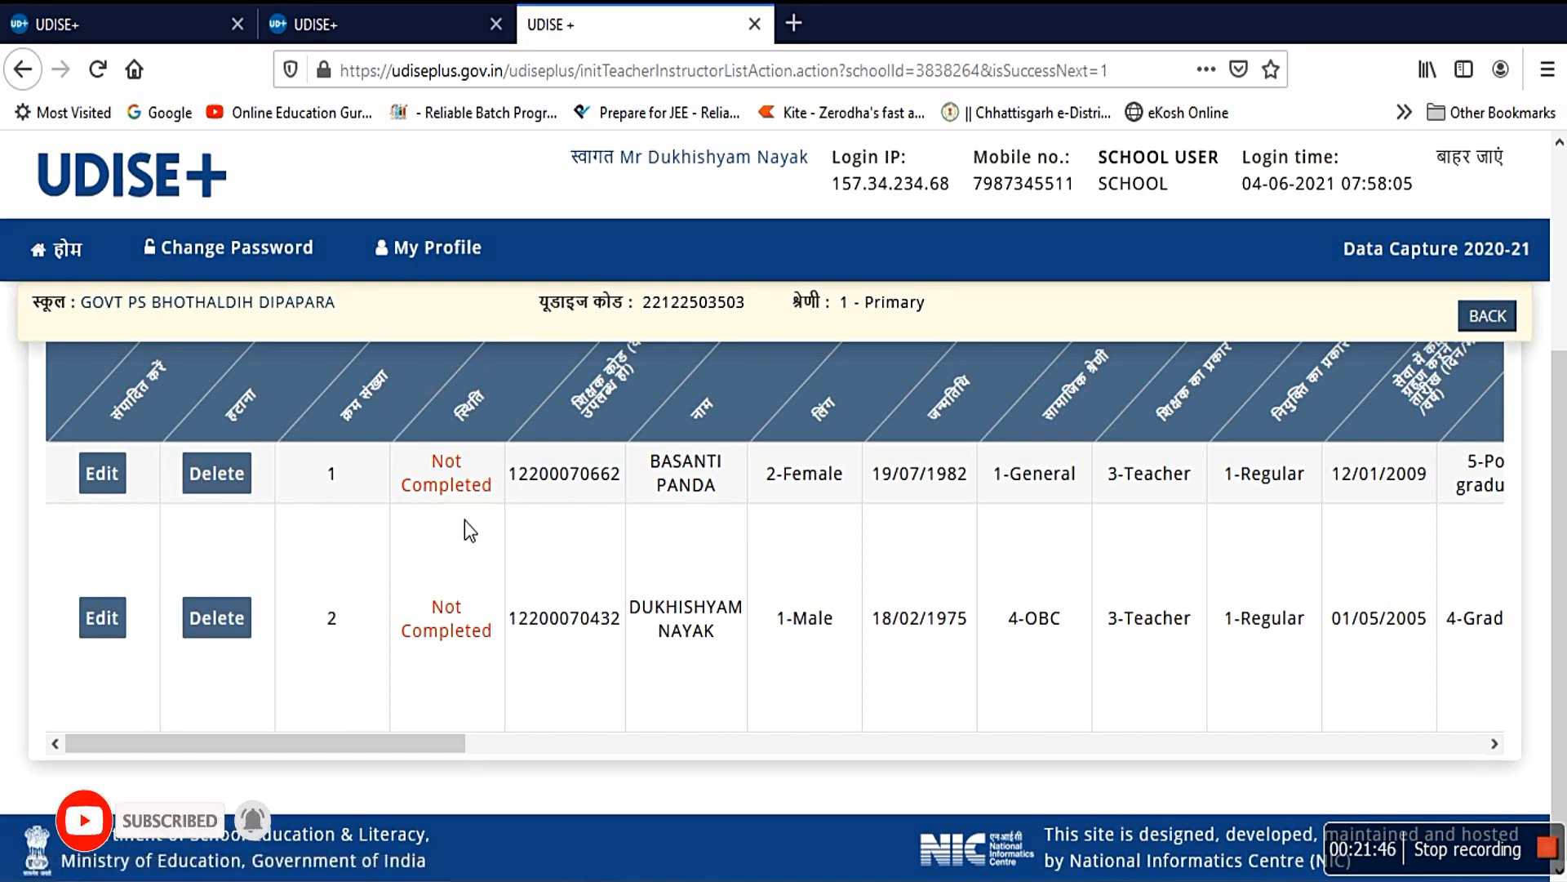
Step: Check the two listed teachers, both Not Completed, and advance to enrolment form 4.1
scroll(464, 520, up, 3)
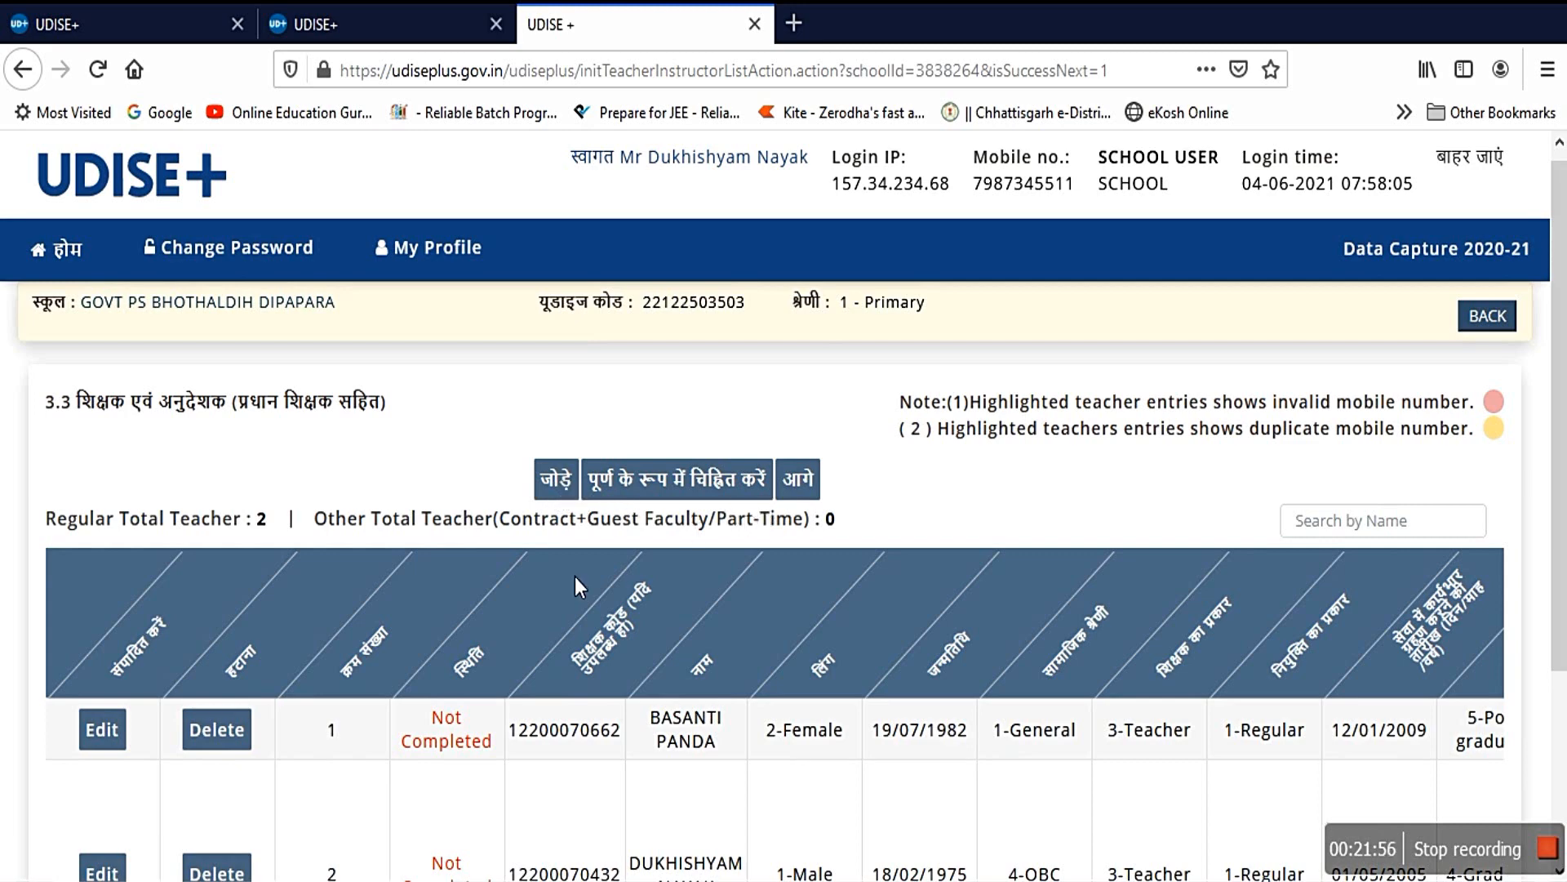
scroll(574, 576, down, 3)
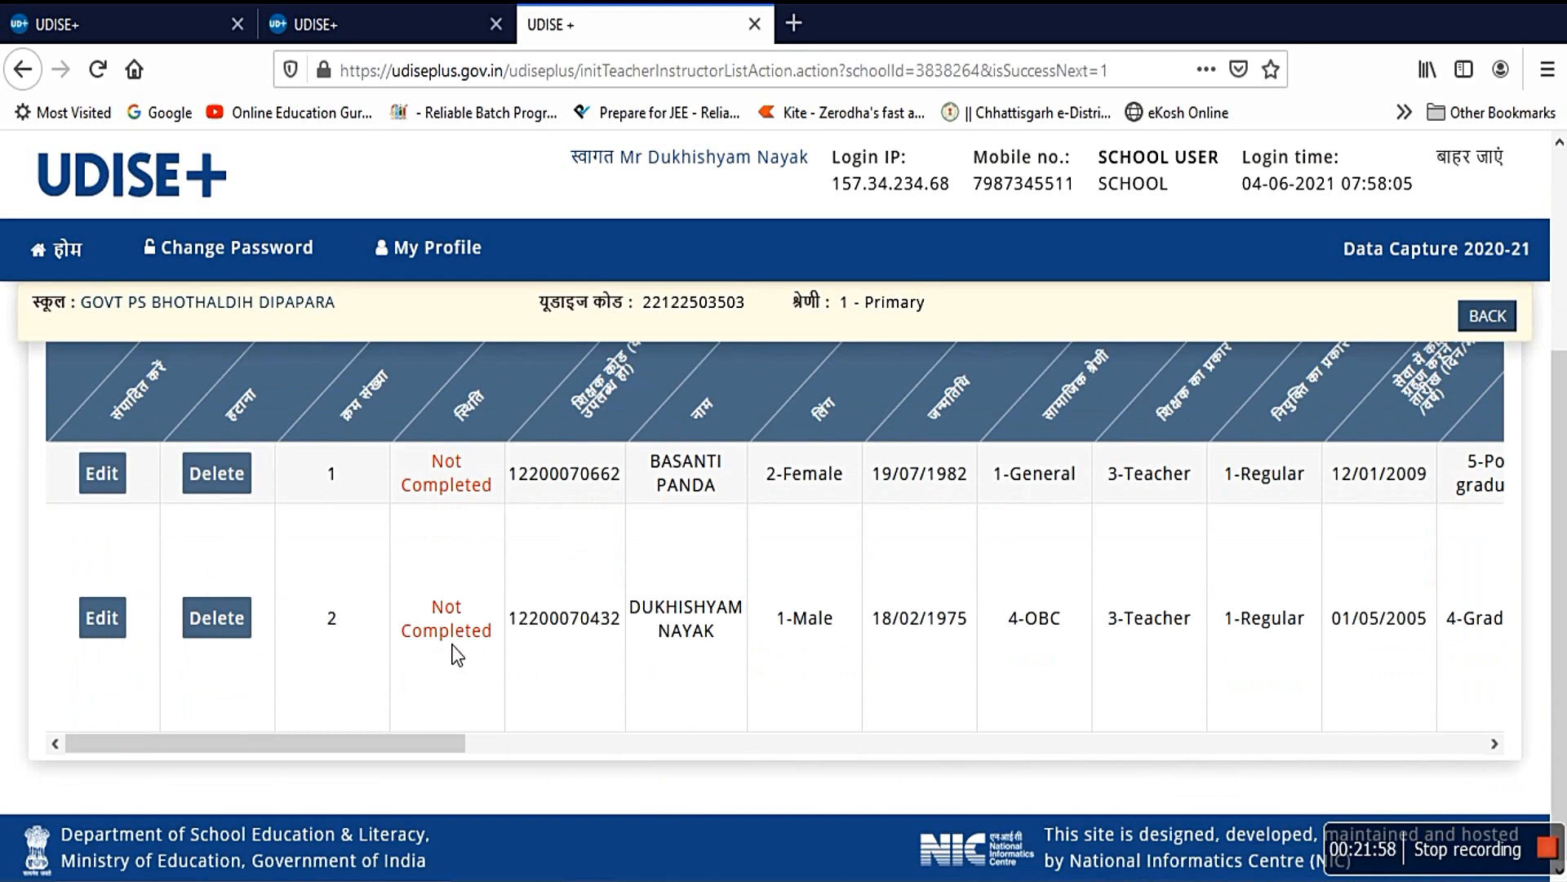
scroll(856, 536, up, 3)
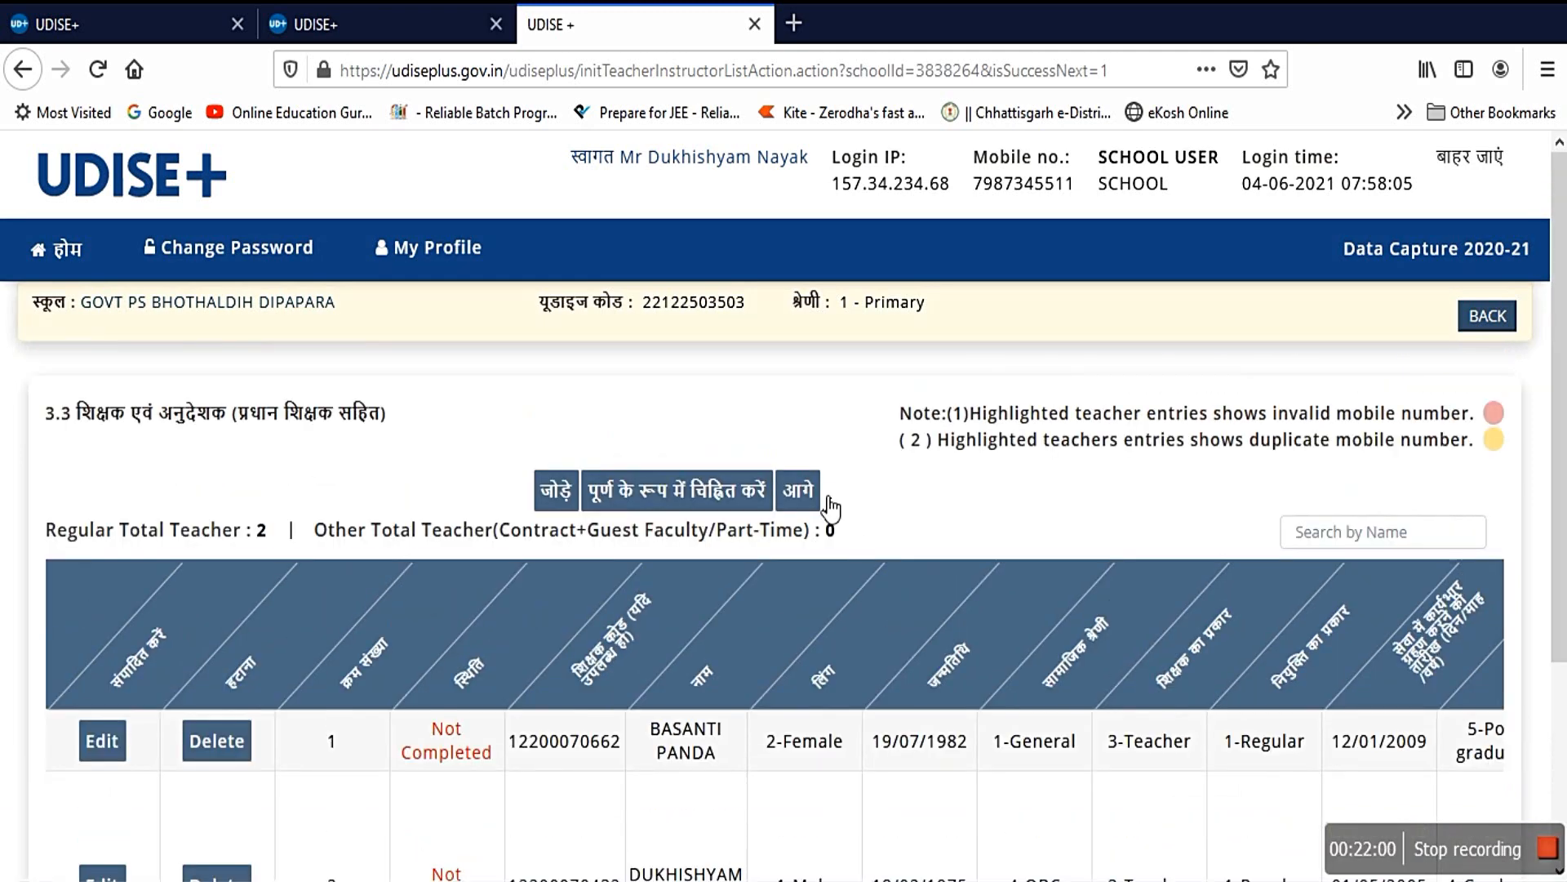
click(807, 492)
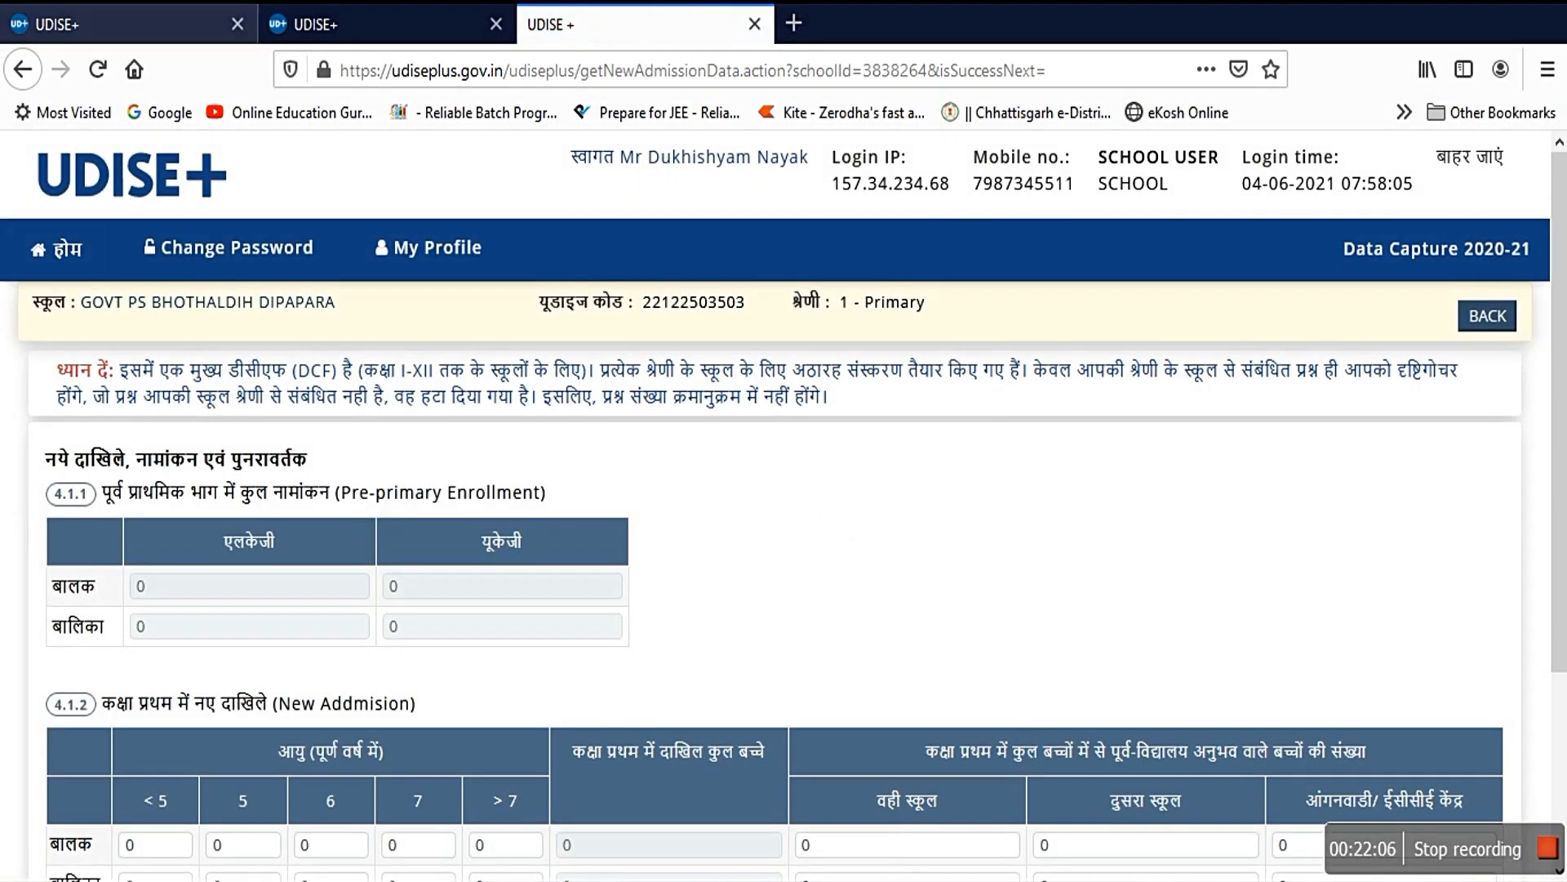
Step: Confirm pre-primary enrolment and class 1 new admissions are all 0, then advance to 4.2
scroll(816, 605, down, 3)
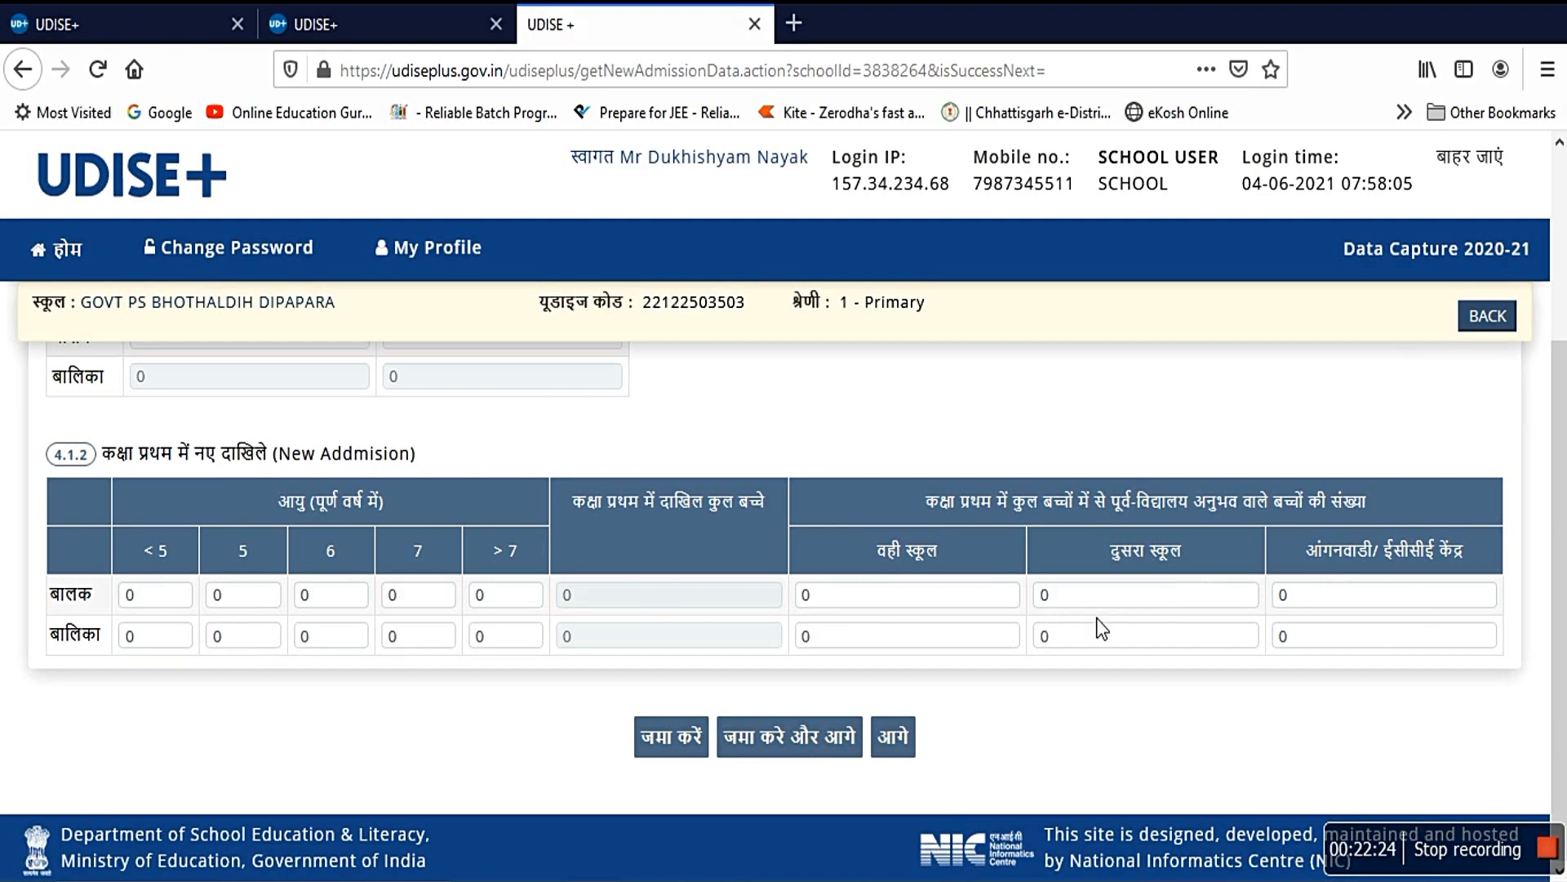
scroll(951, 582, up, 3)
scroll(945, 584, down, 3)
click(899, 739)
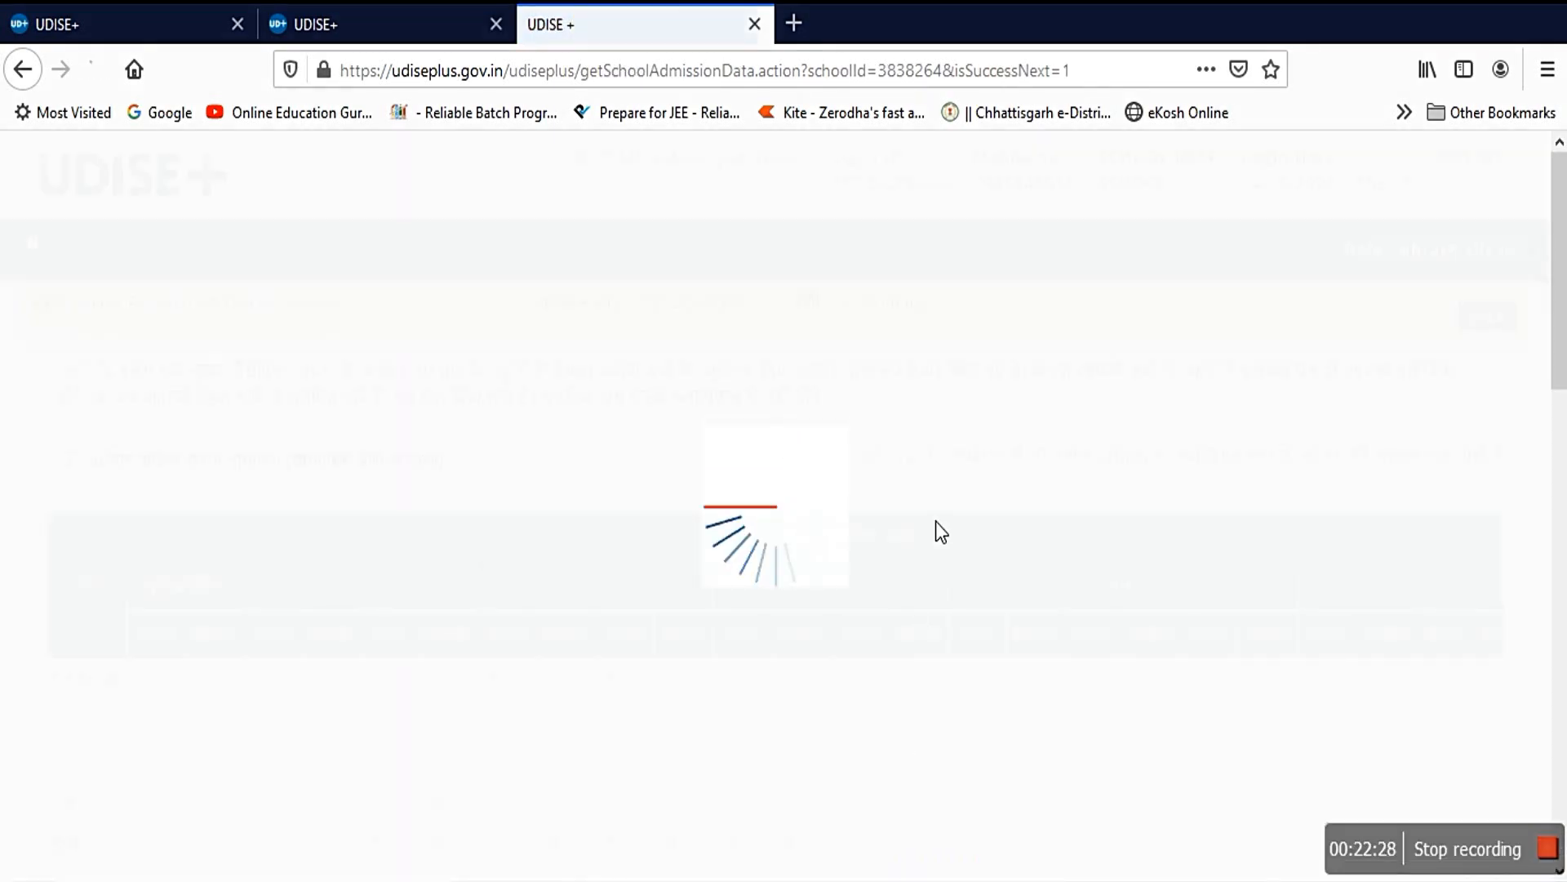
scroll(935, 512, down, 1)
scroll(718, 523, up, 1)
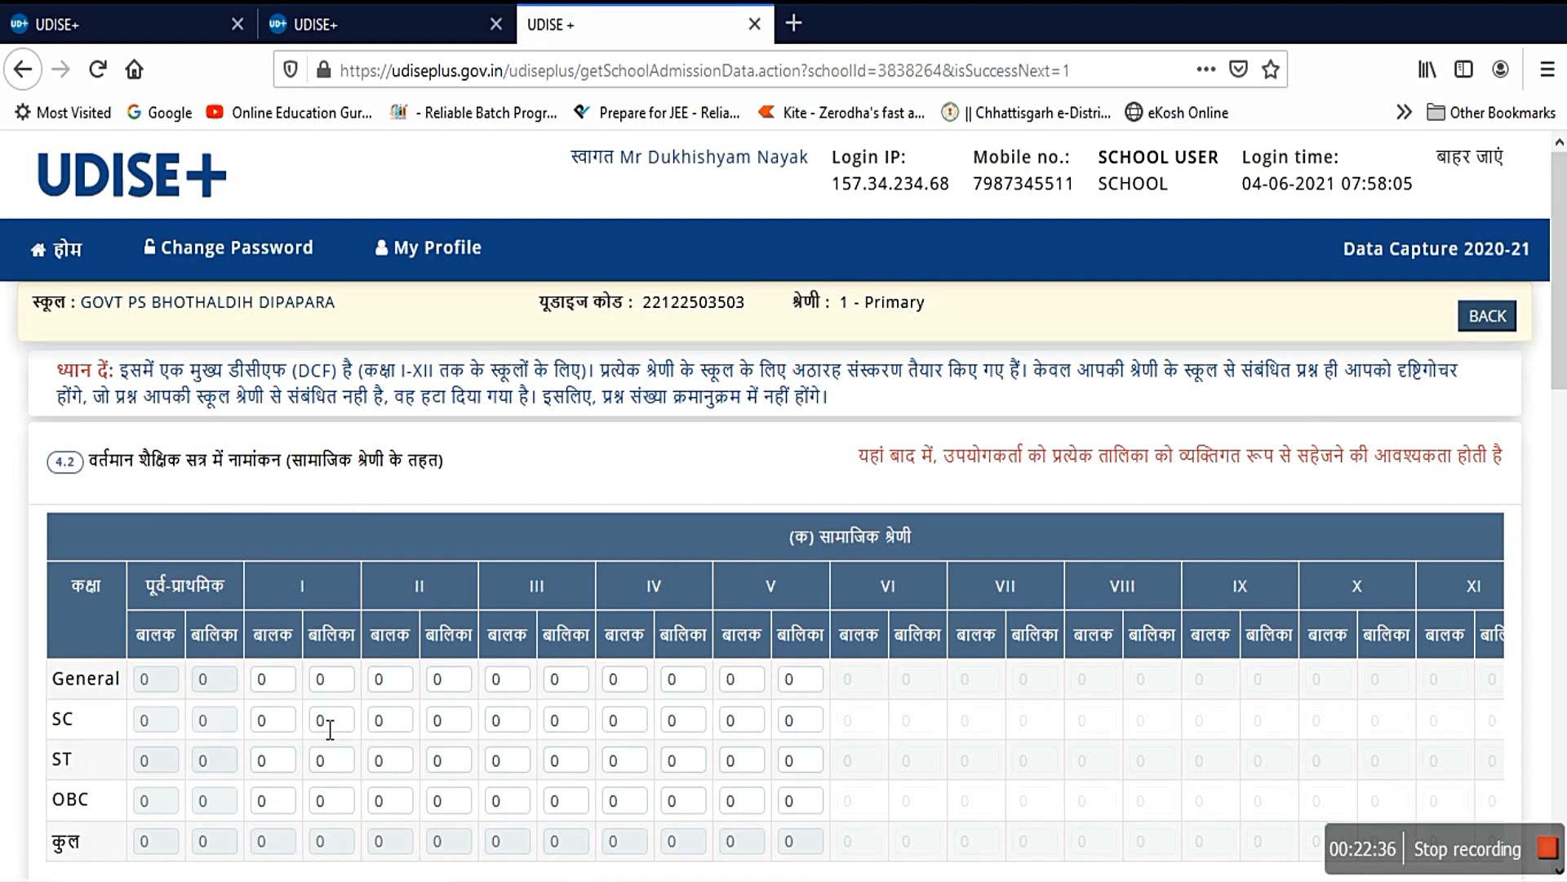
scroll(384, 707, down, 5)
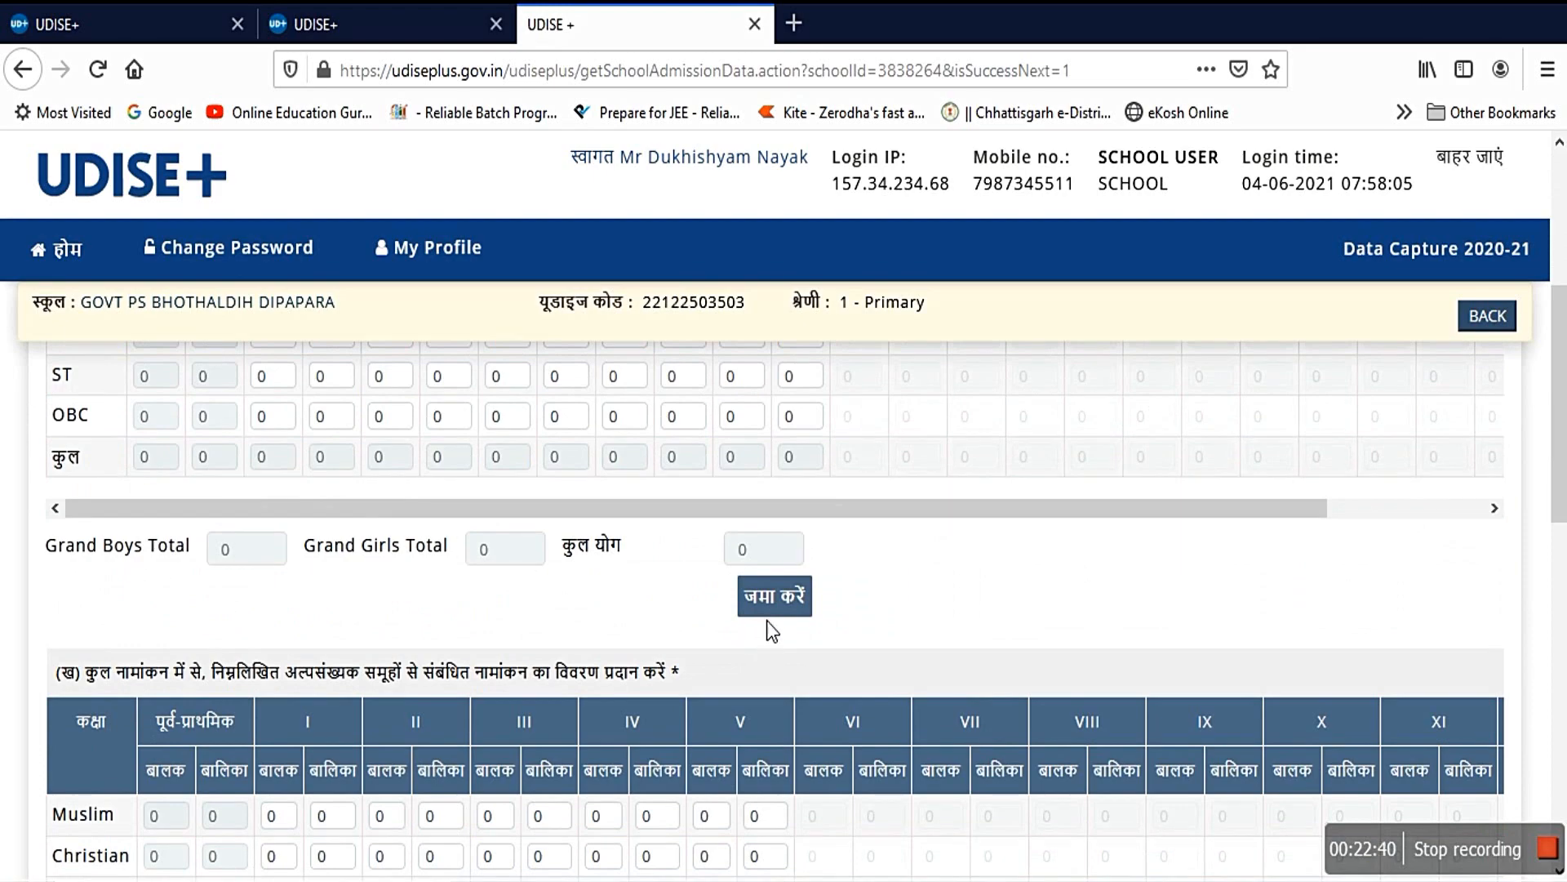
scroll(479, 619, down, 3)
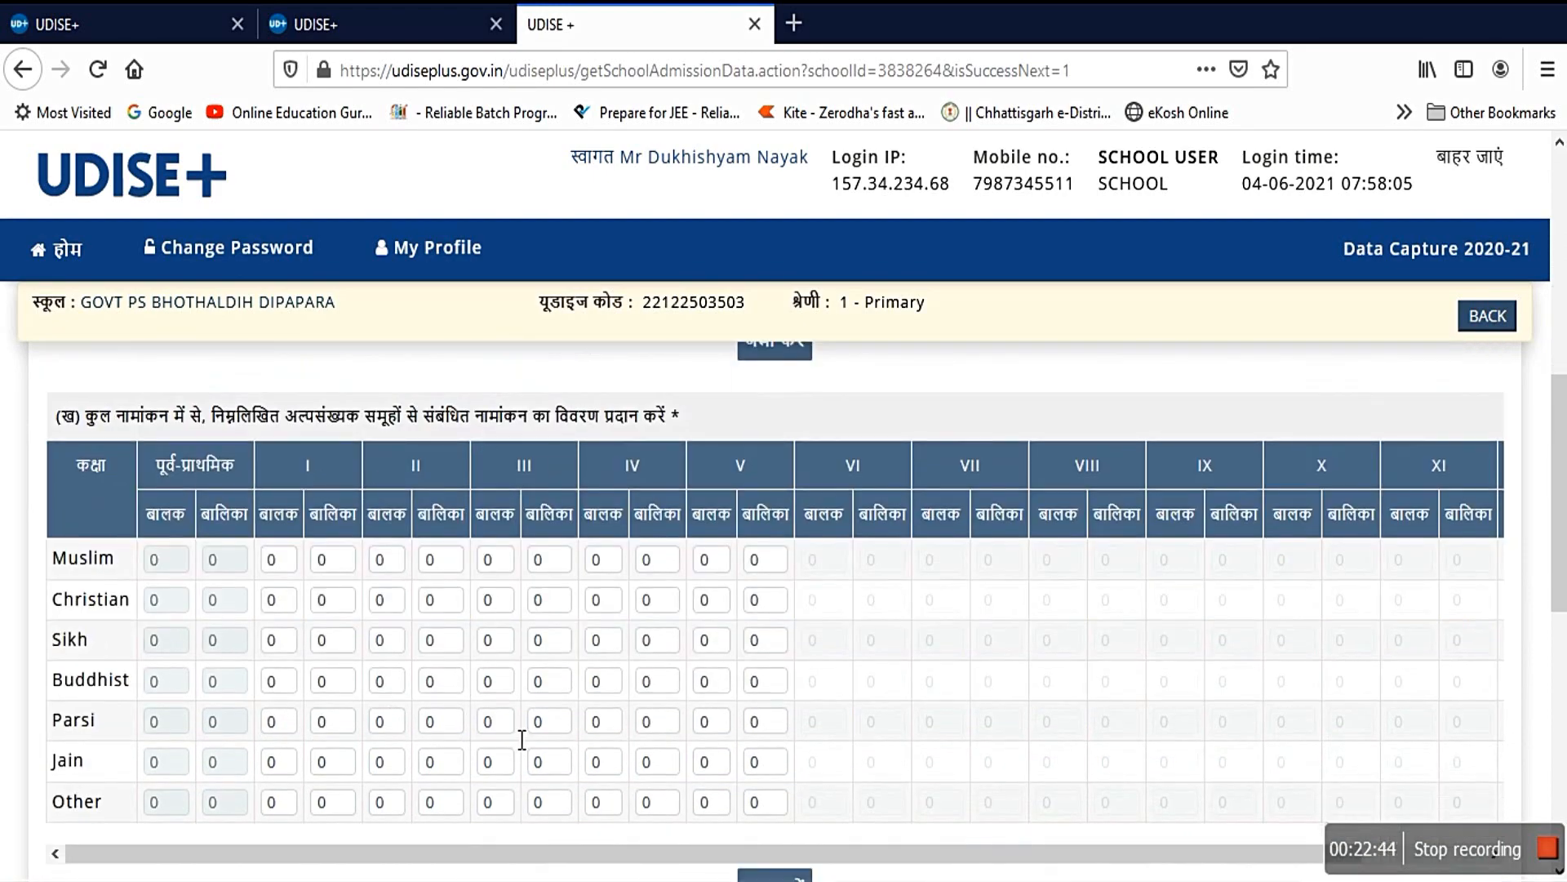
scroll(525, 735, down, 5)
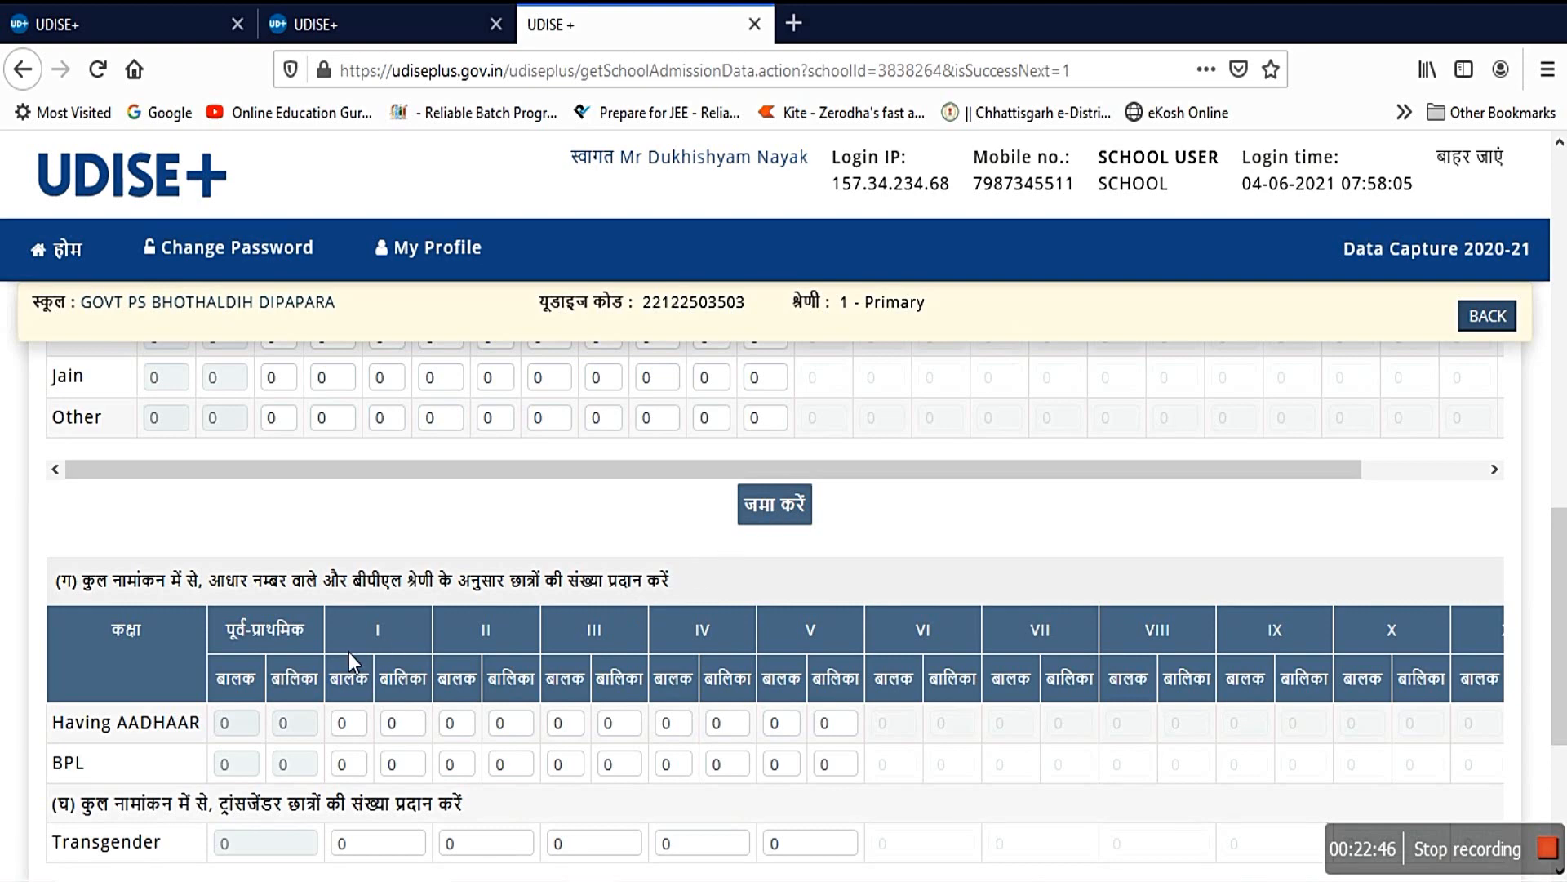
scroll(350, 653, down, 2)
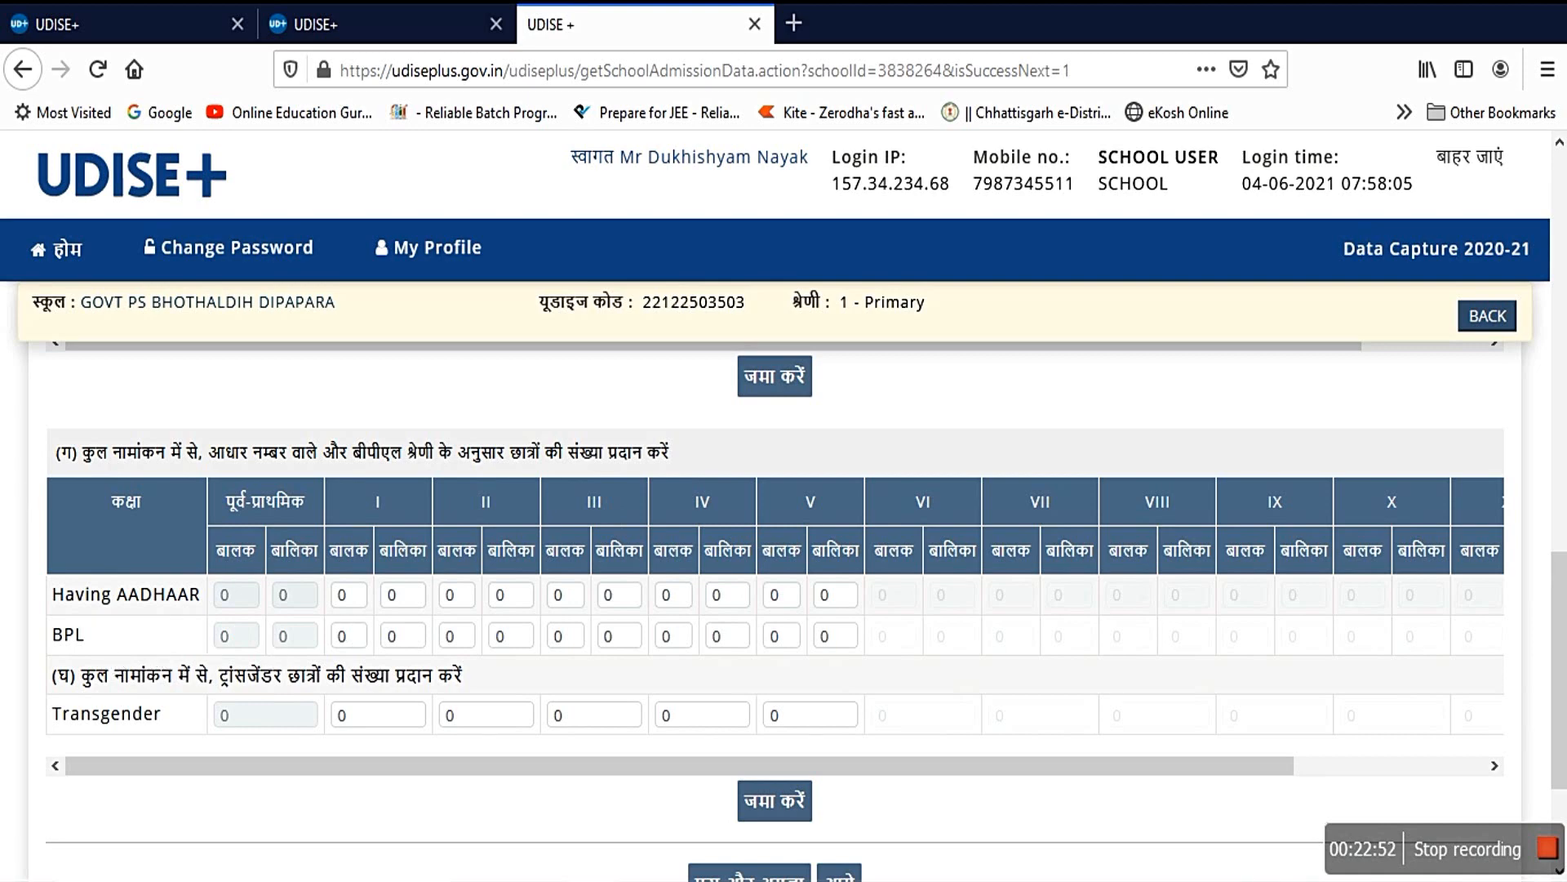
scroll(780, 651, down, 2)
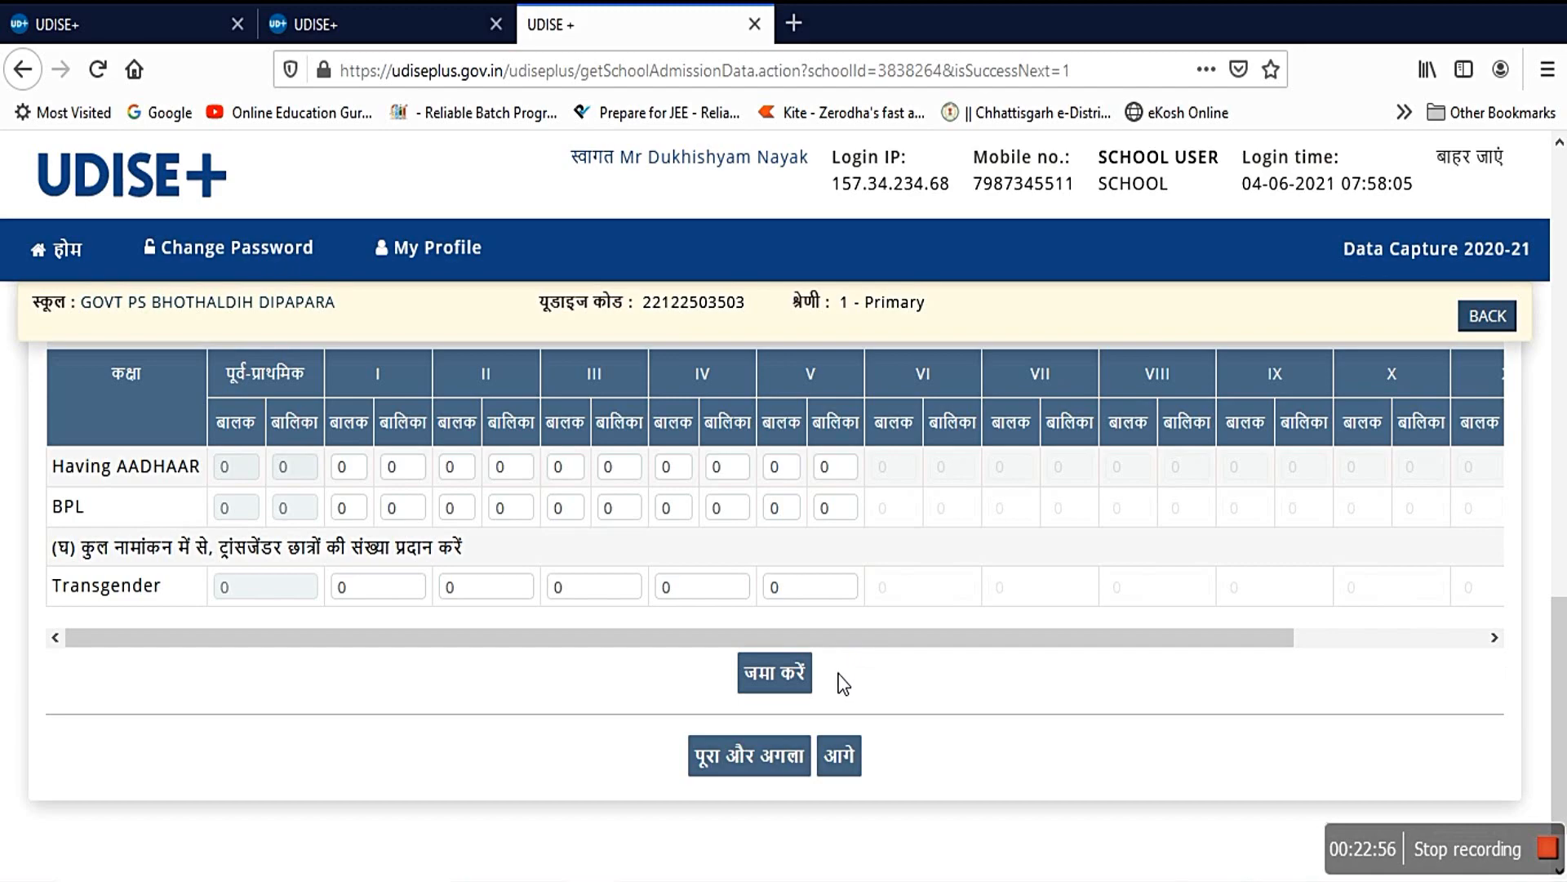
scroll(760, 606, up, 15)
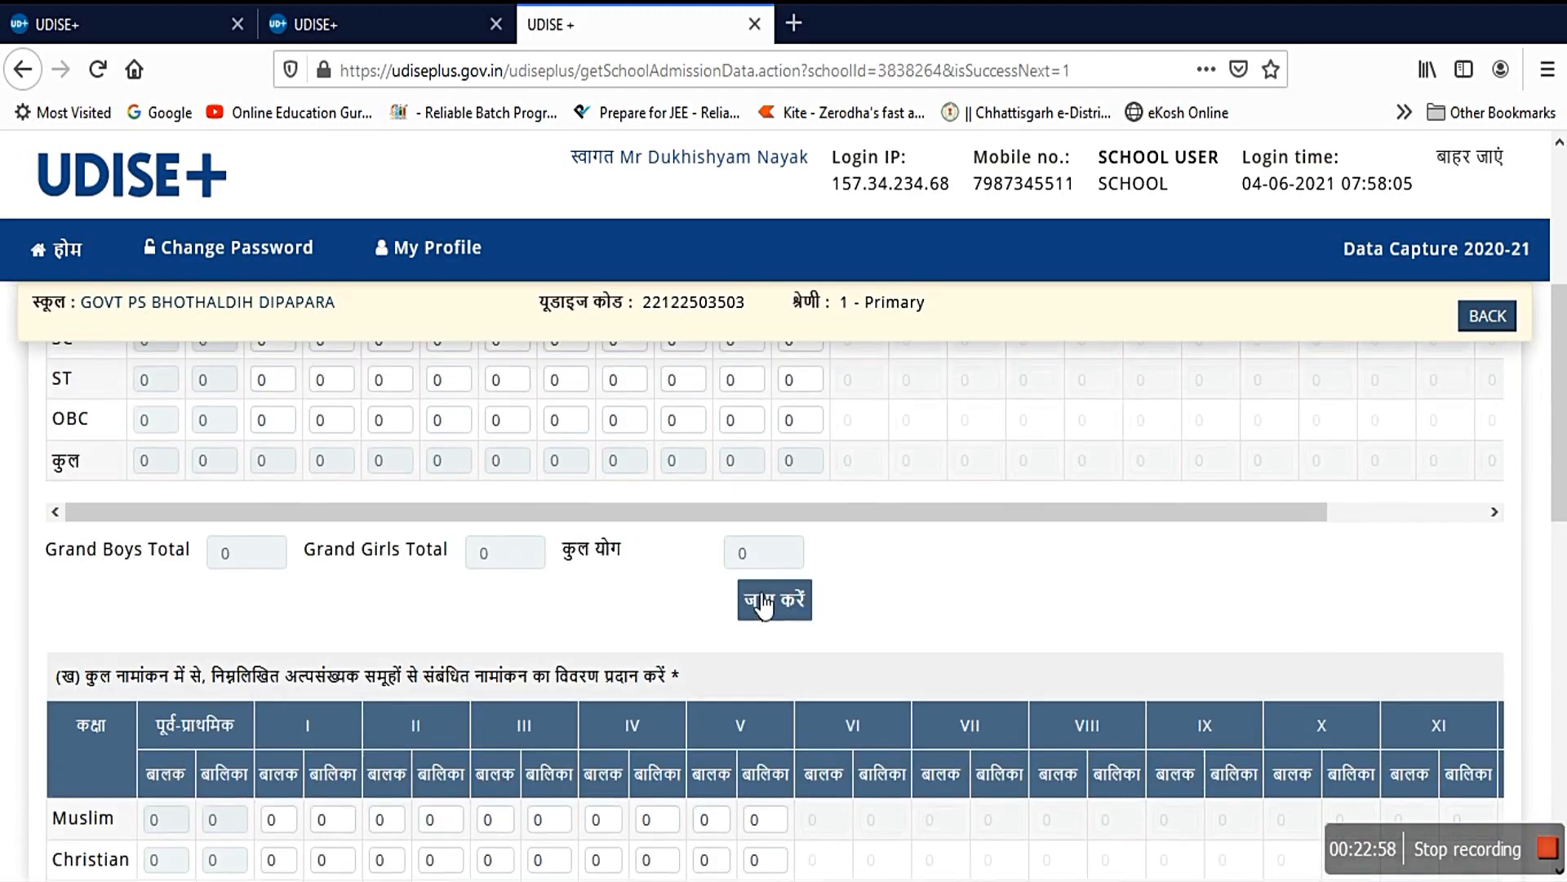
scroll(755, 596, down, 5)
scroll(760, 594, down, 8)
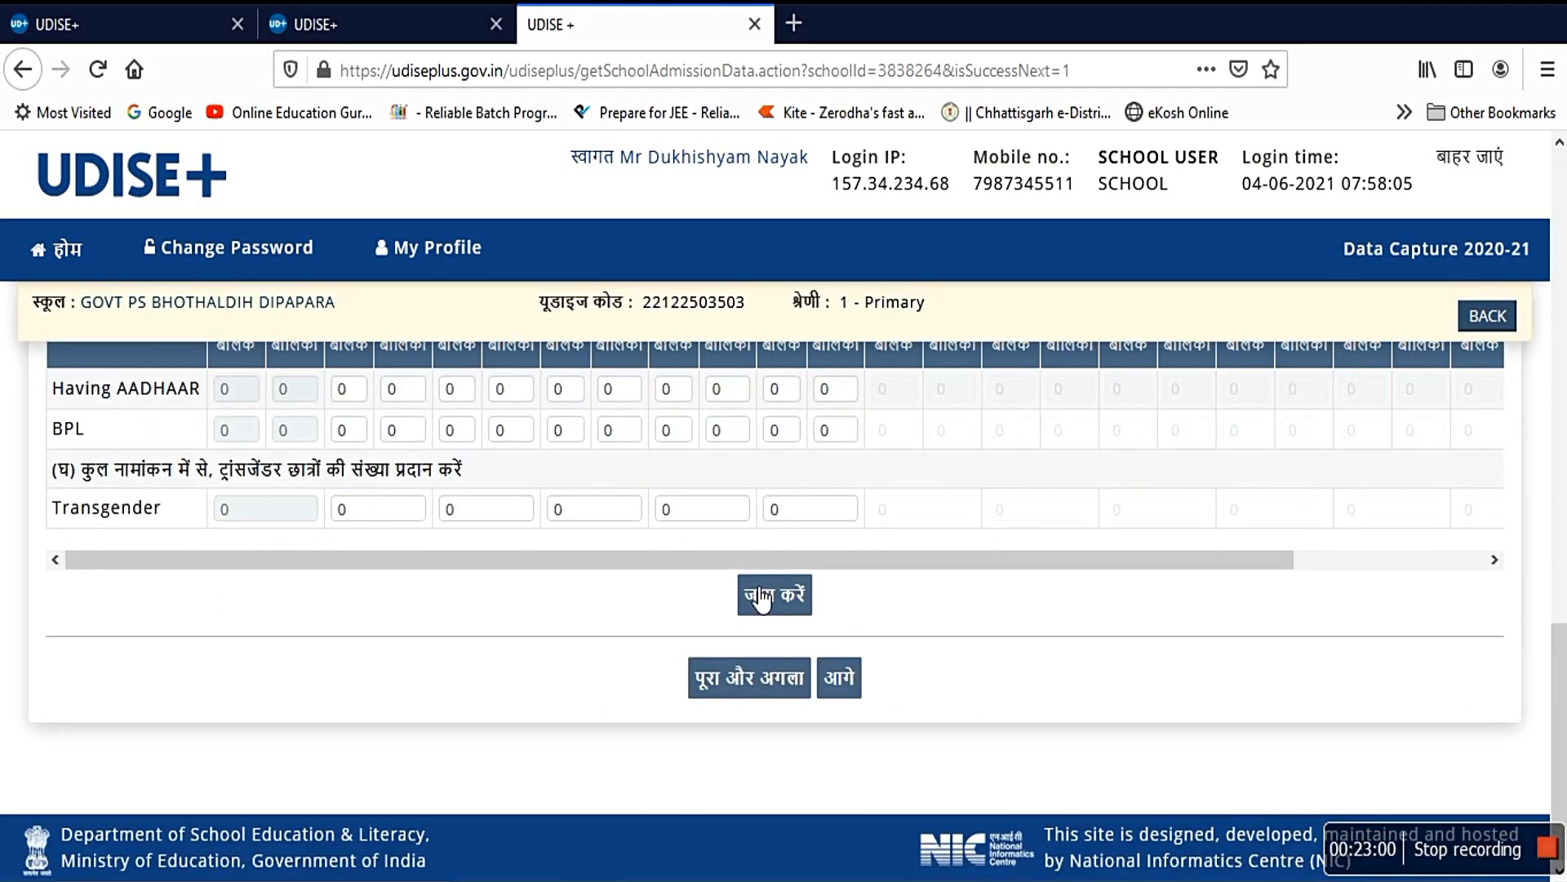
Step: Open form 4.3 and confirm every class I–V age count and total is 0
click(841, 680)
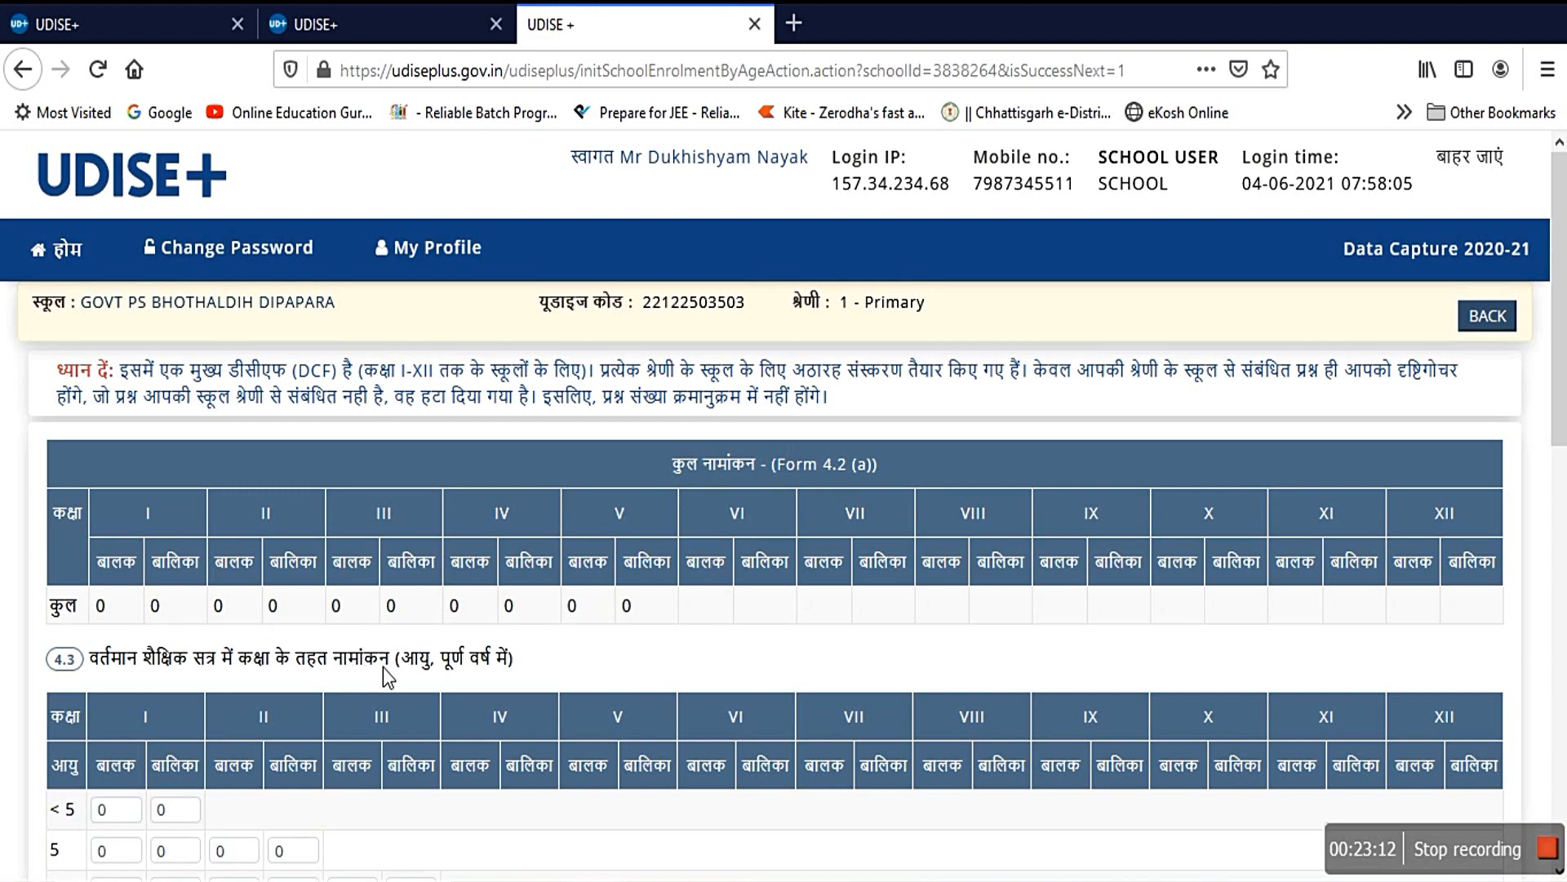
scroll(409, 673, down, 2)
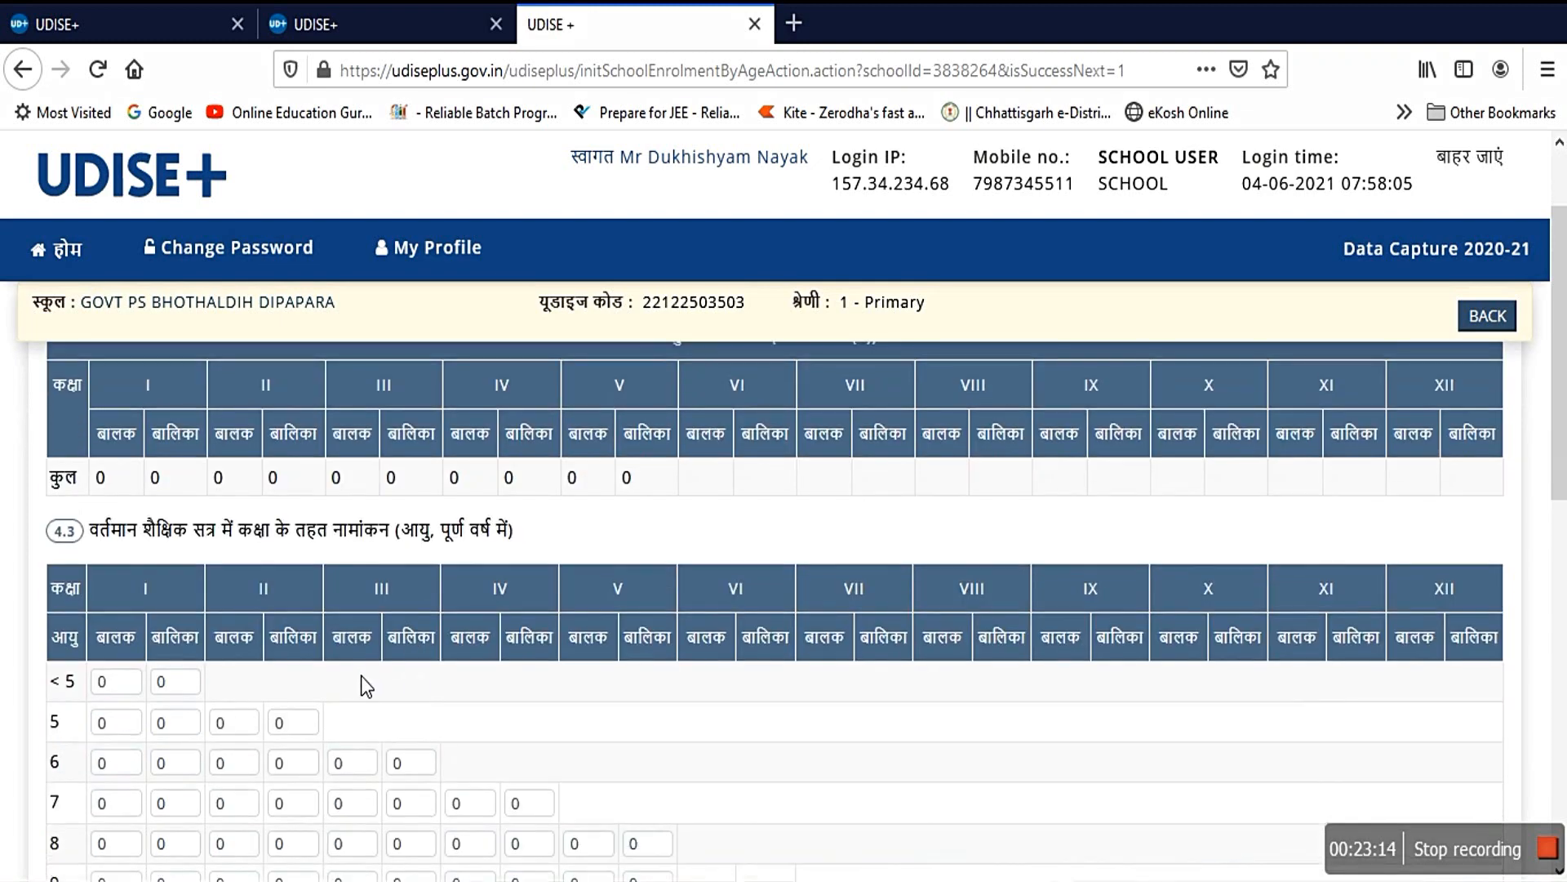
scroll(361, 675, down, 2)
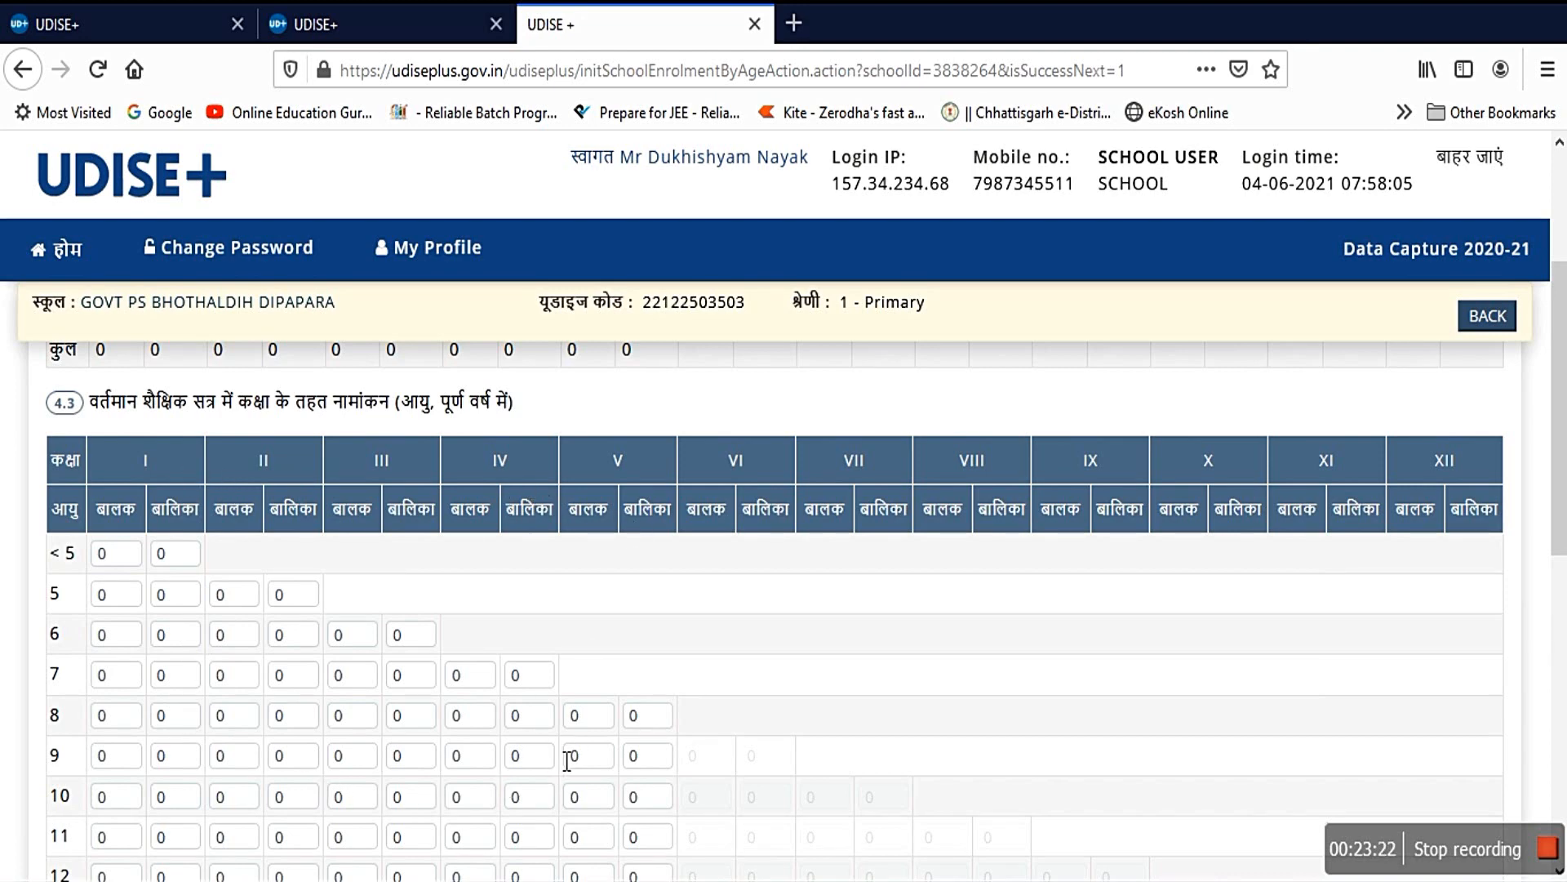
scroll(302, 790, down, 8)
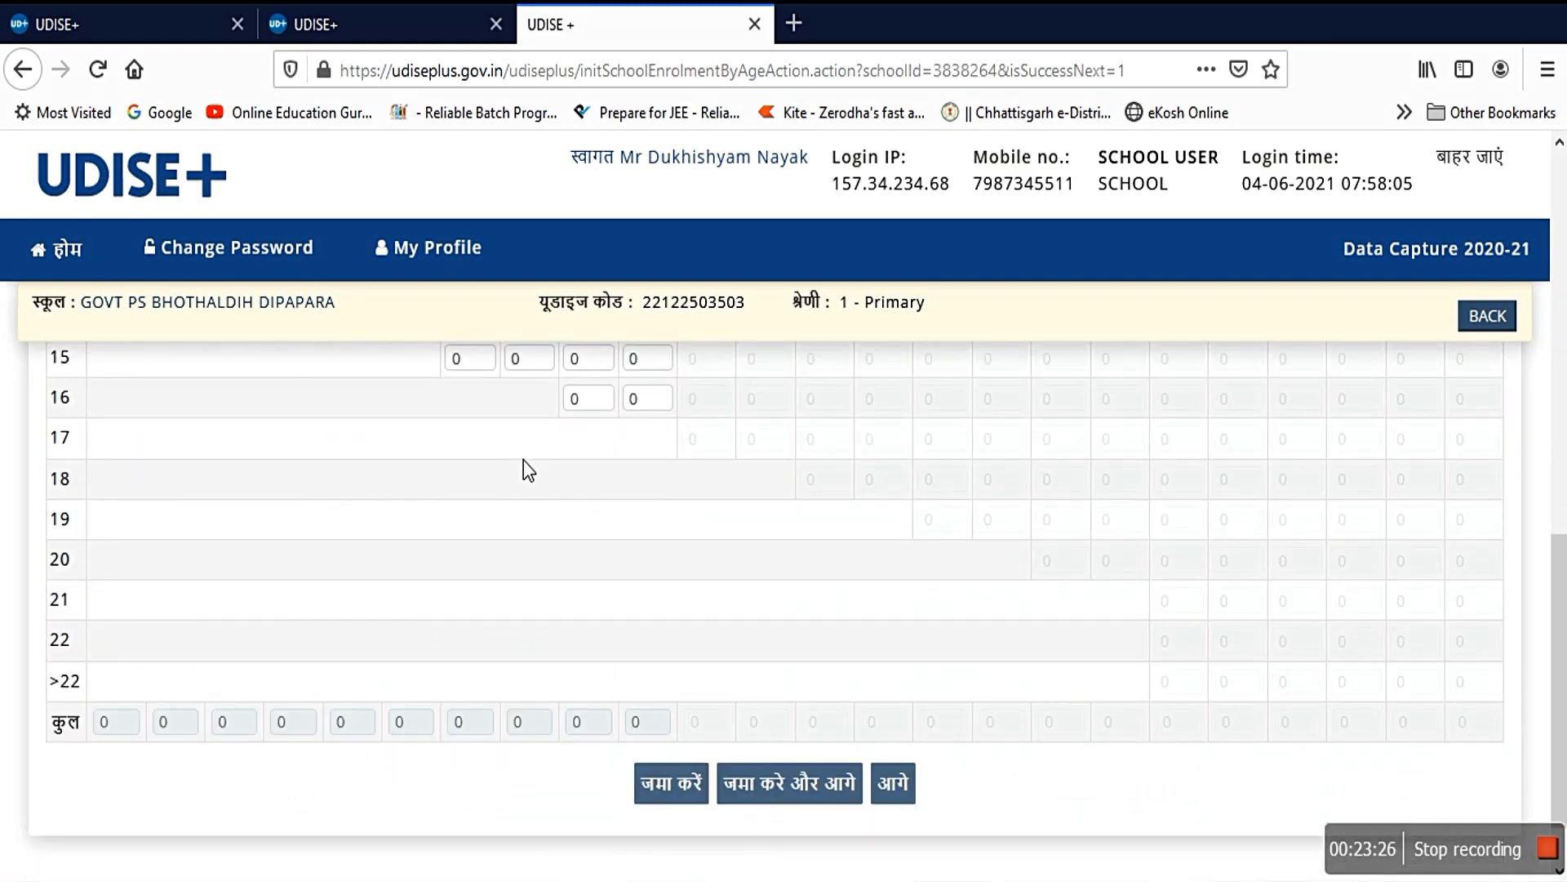
scroll(535, 483, up, 3)
scroll(542, 493, down, 2)
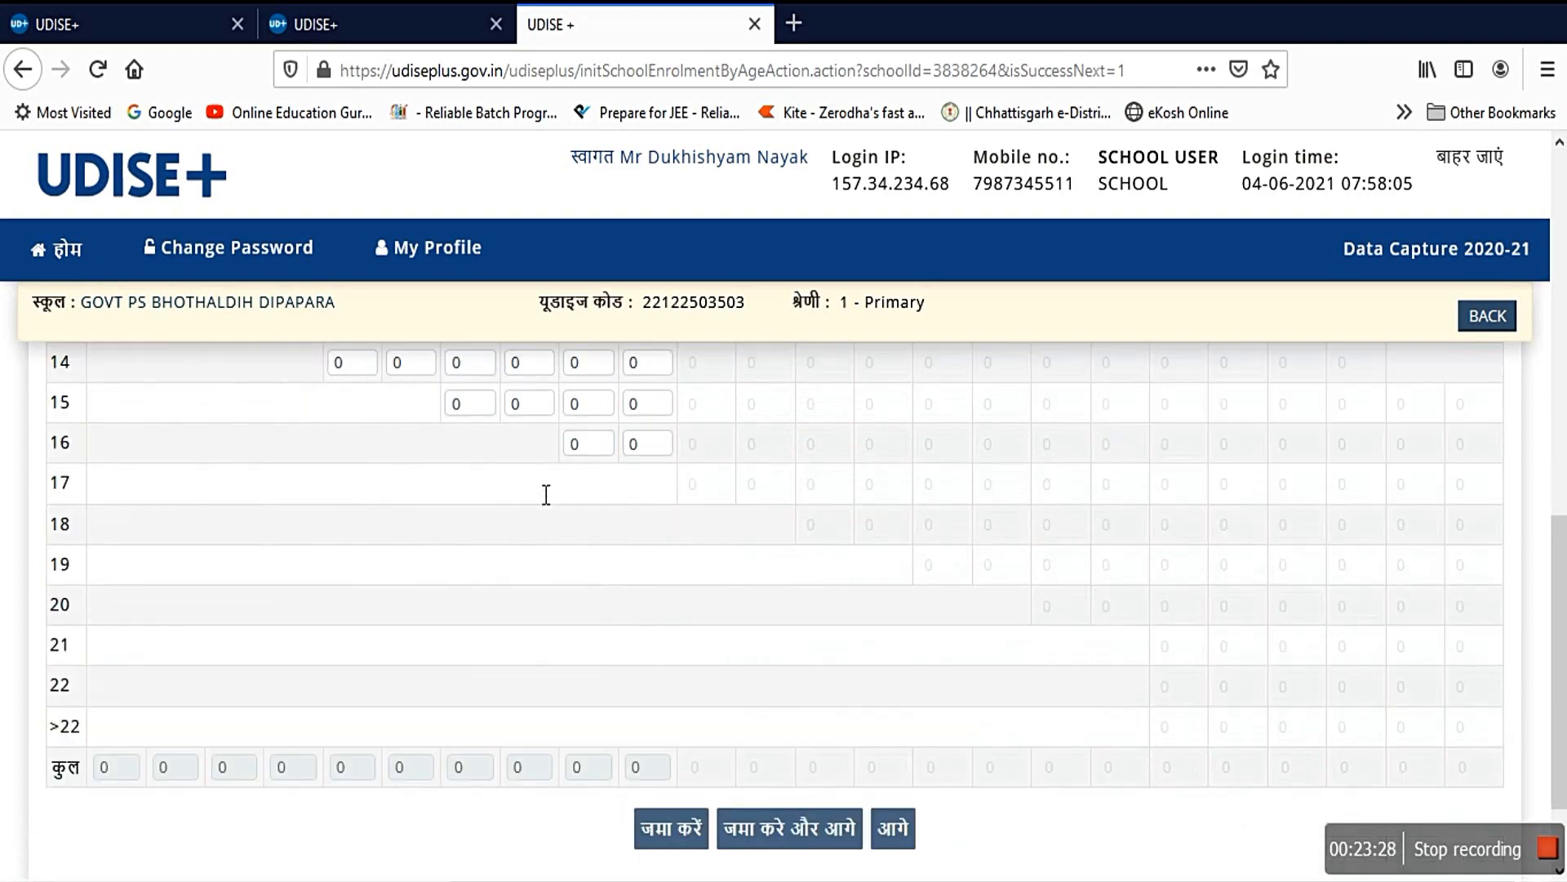
scroll(546, 494, down, 3)
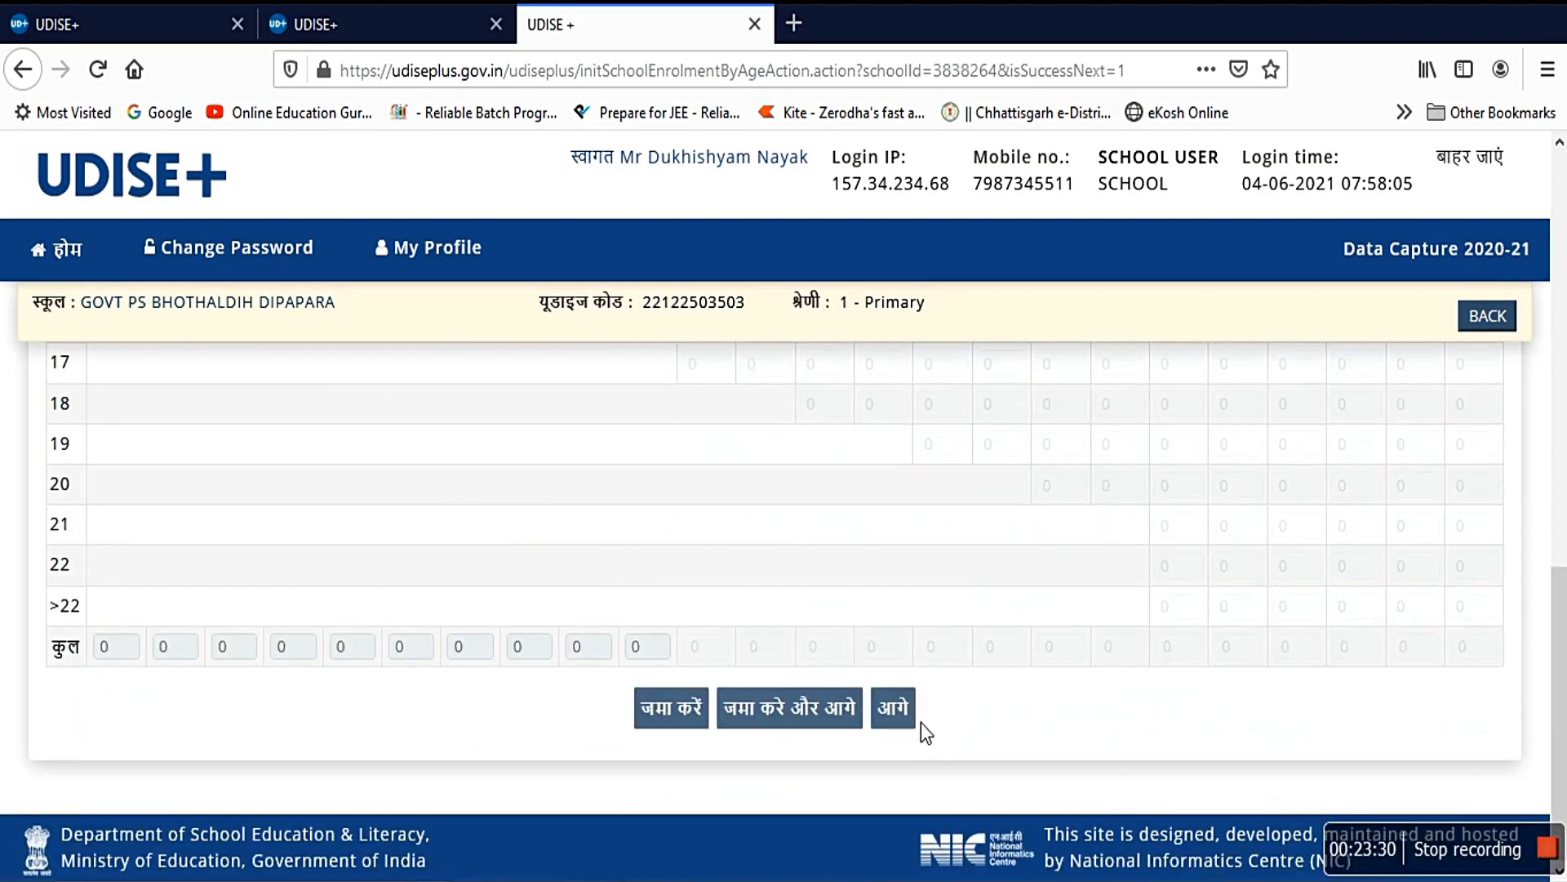
Step: Check that the 4.4 Hindi-medium enrolment counts stay 0, then advance to the 4.5 repeaters form
click(894, 708)
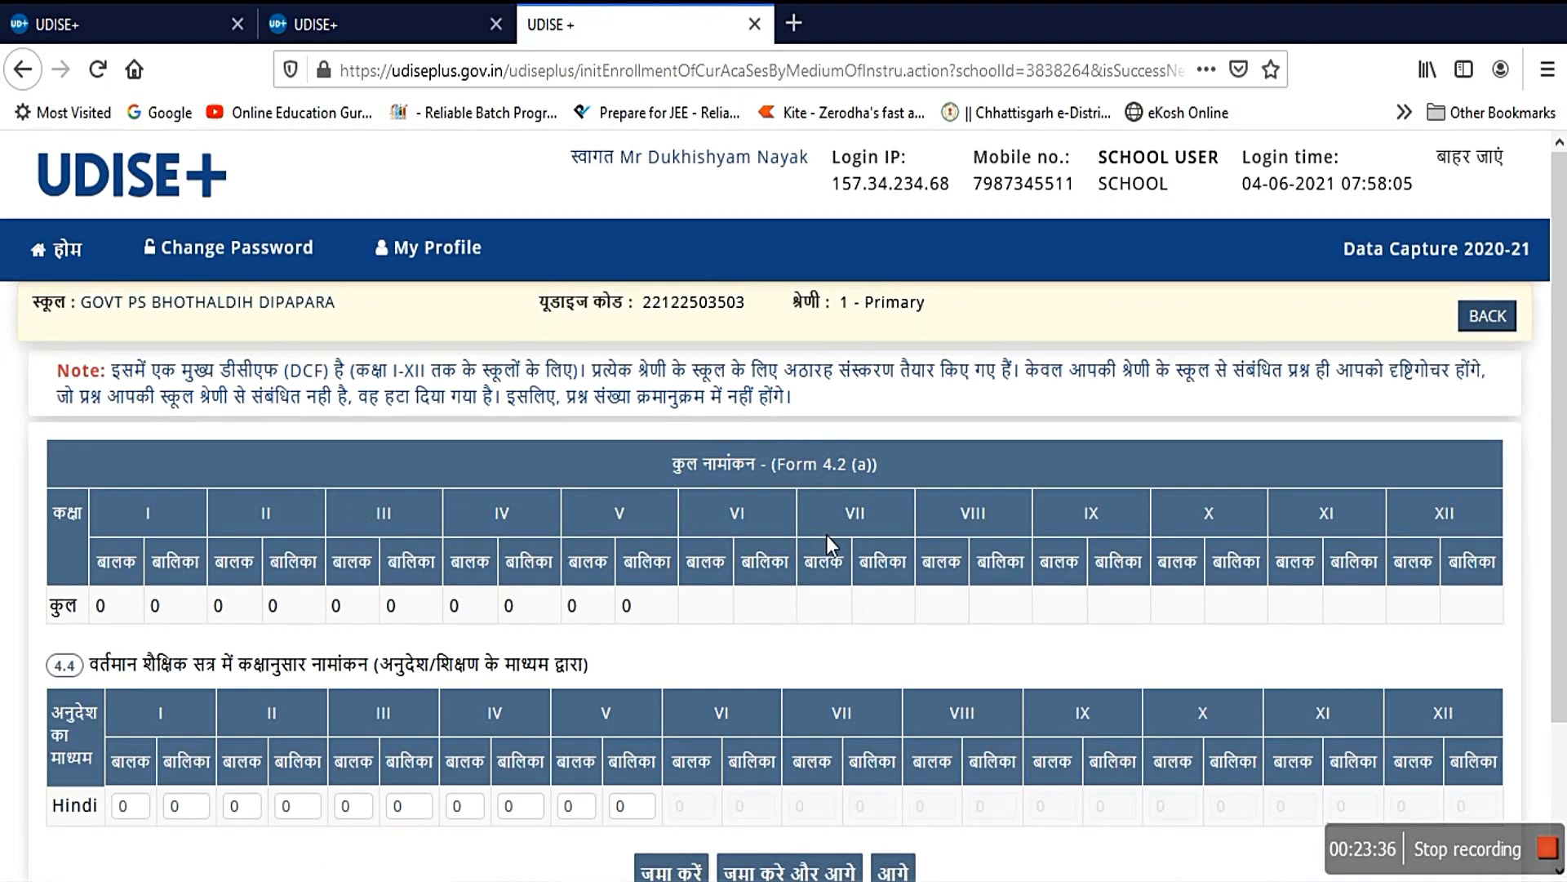
scroll(532, 609, down, 3)
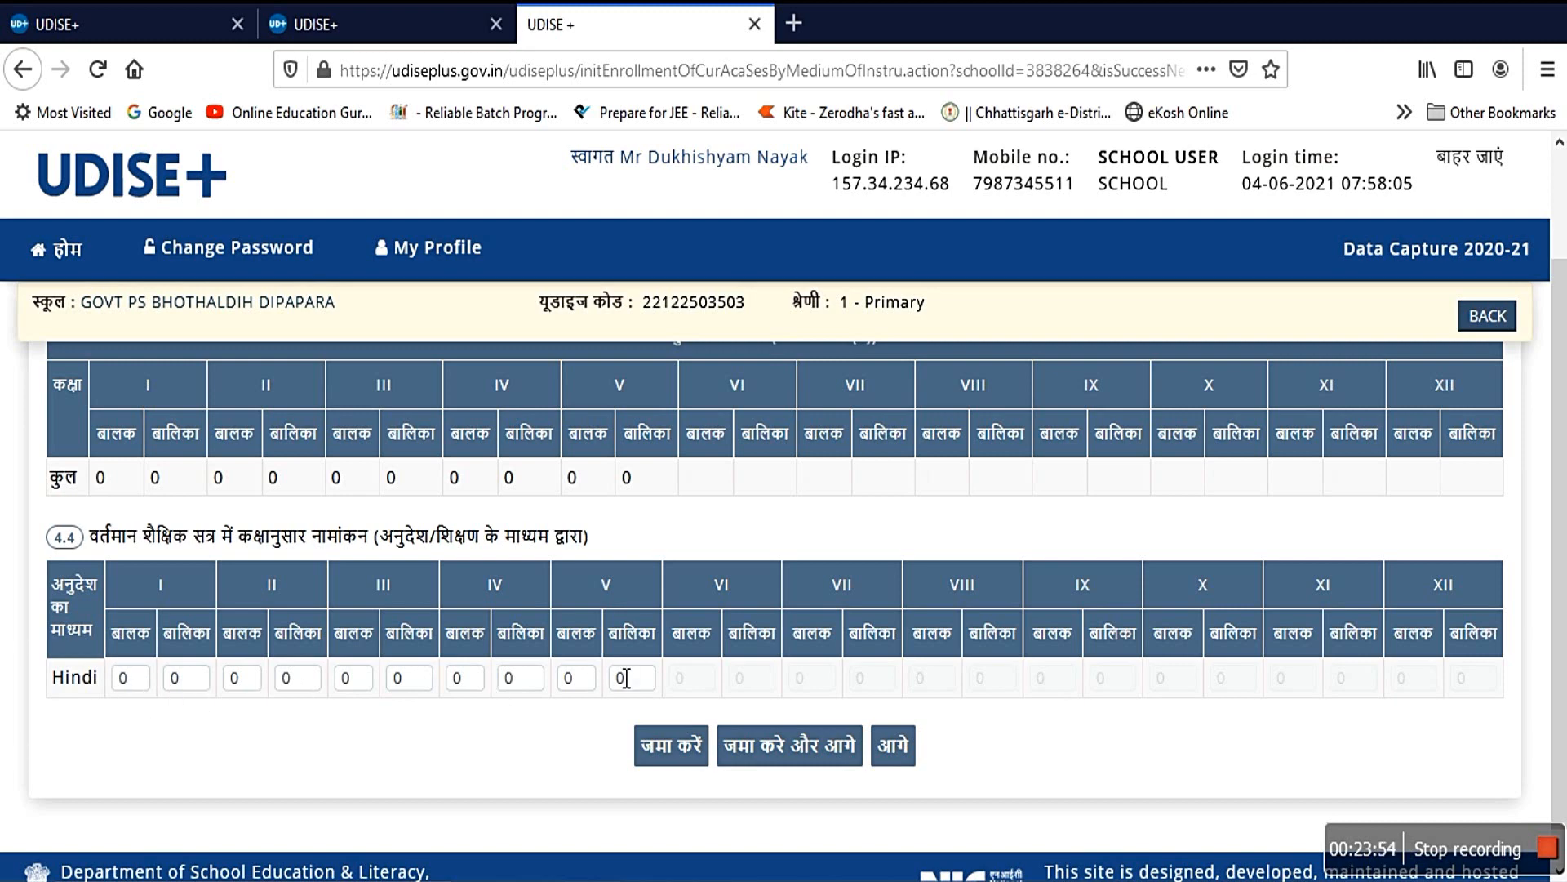
click(908, 756)
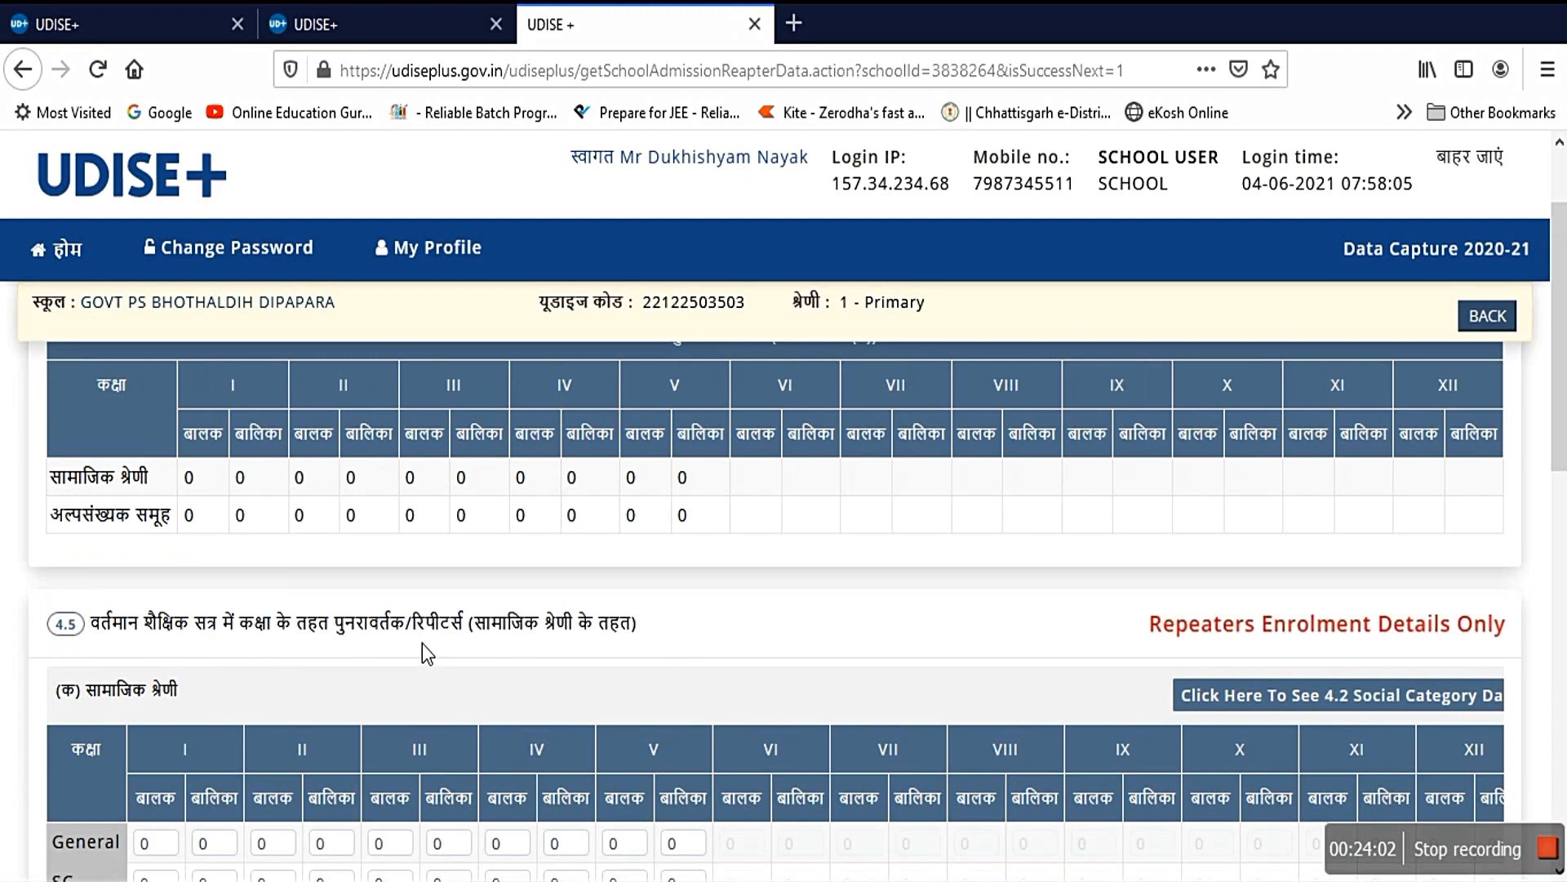
Step: Review the 4.5 repeaters social-category and minority tables, all 0, then advance to 4.6 CWSN enrolment
scroll(423, 643, up, 3)
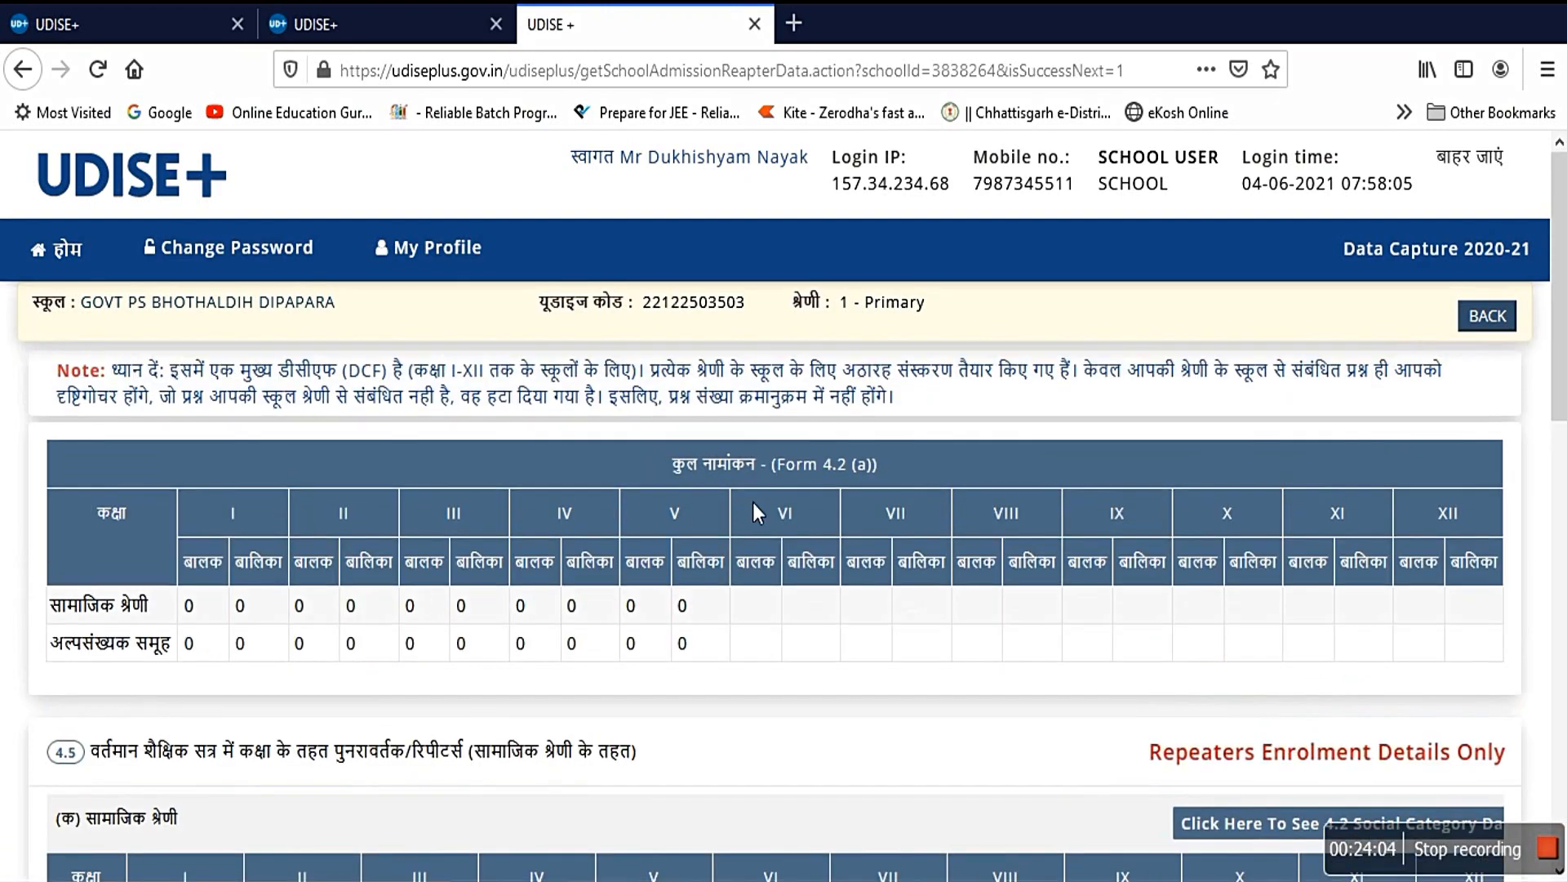
scroll(710, 658, down, 3)
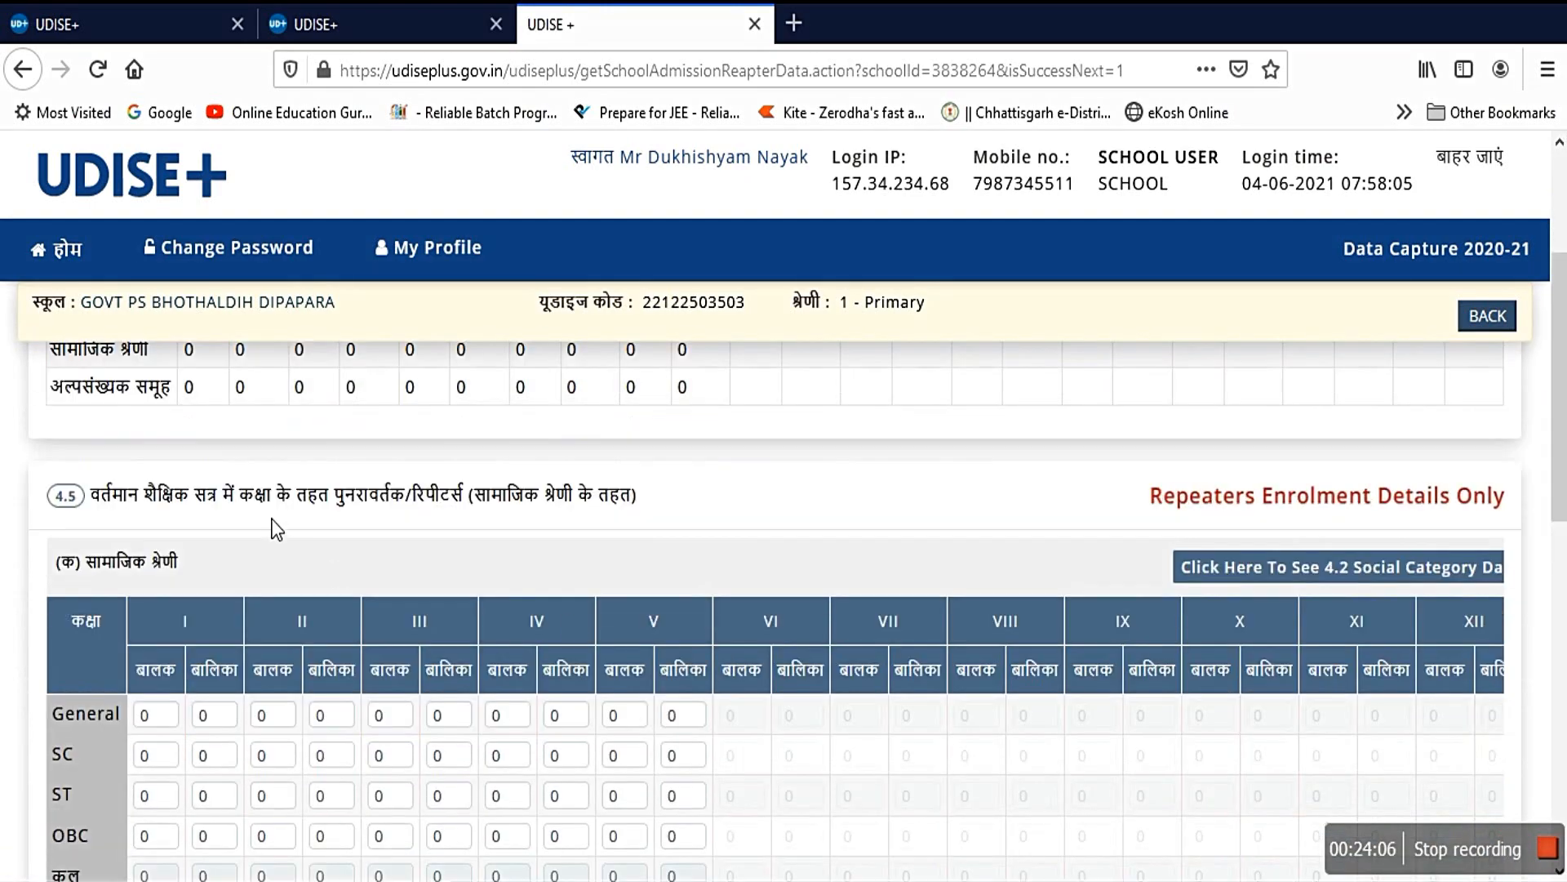
scroll(414, 767, down, 3)
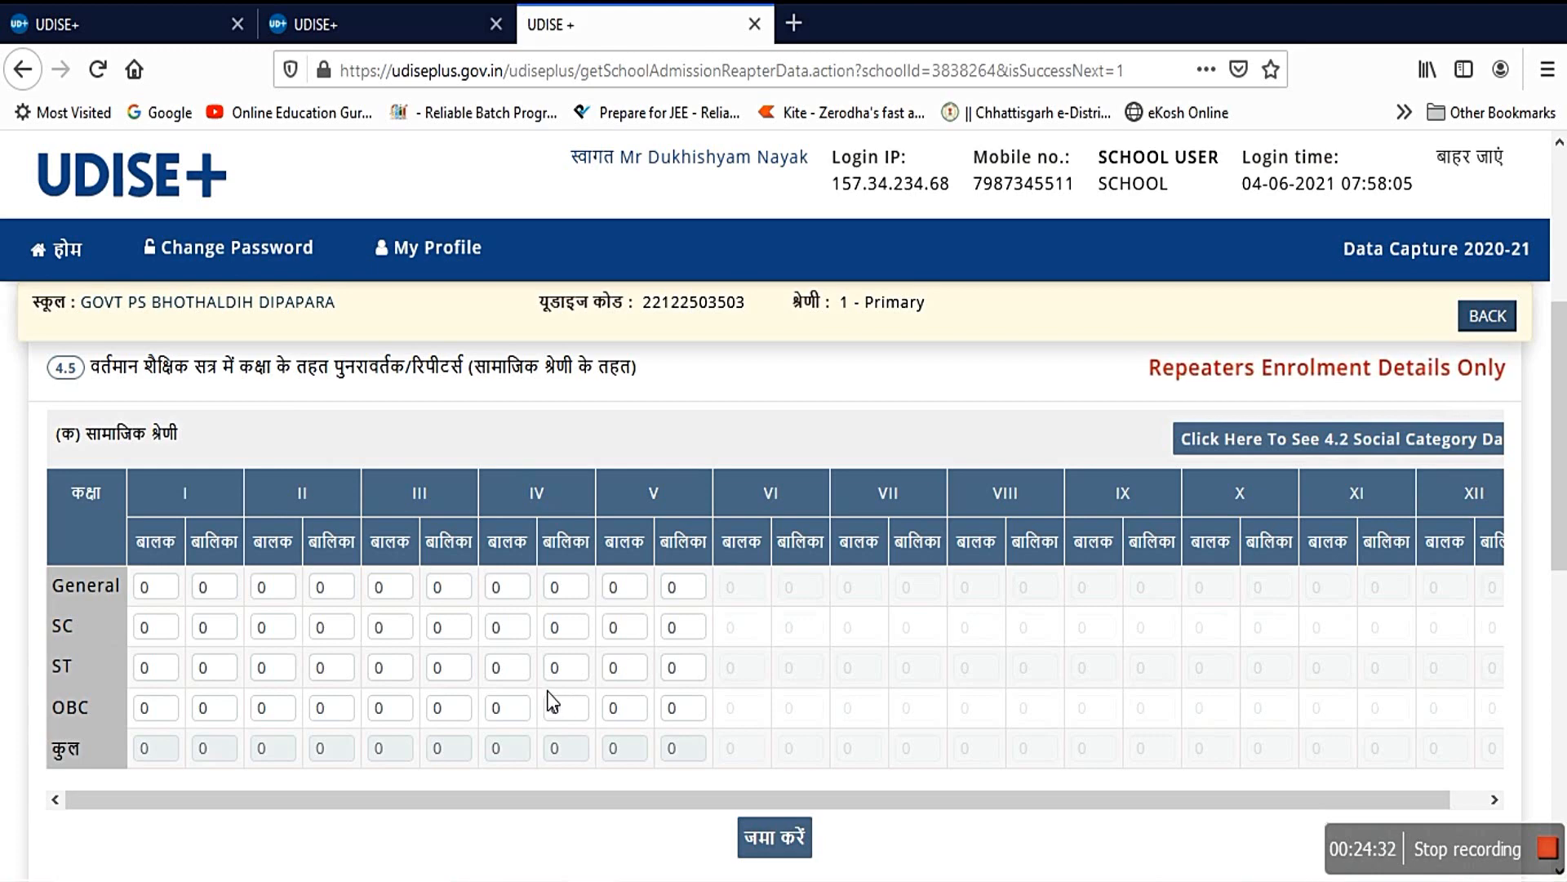
scroll(789, 762, down, 4)
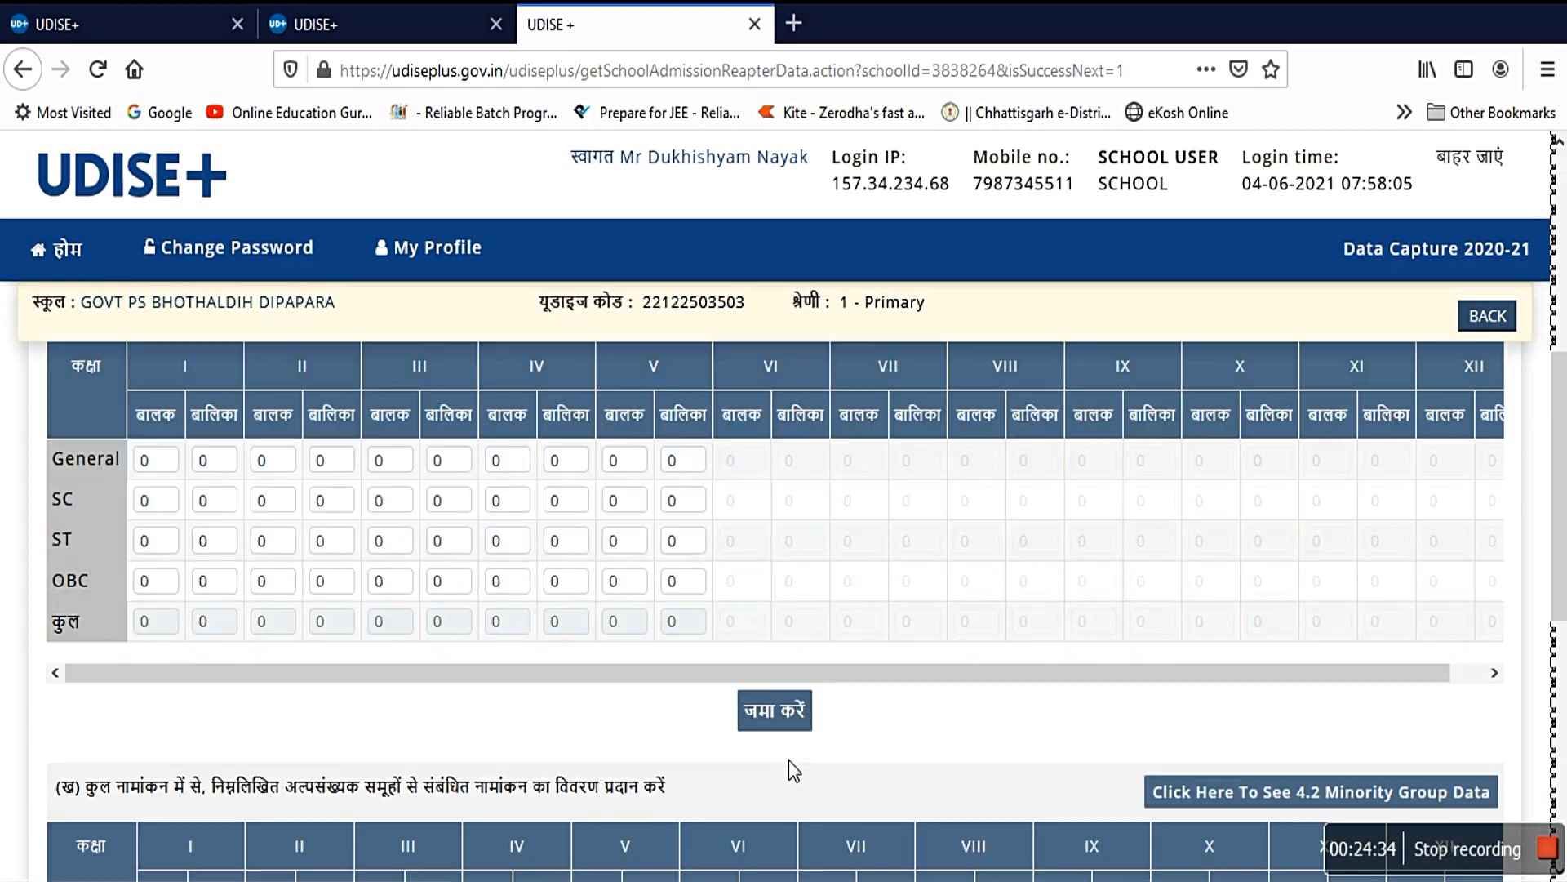
scroll(788, 715, down, 8)
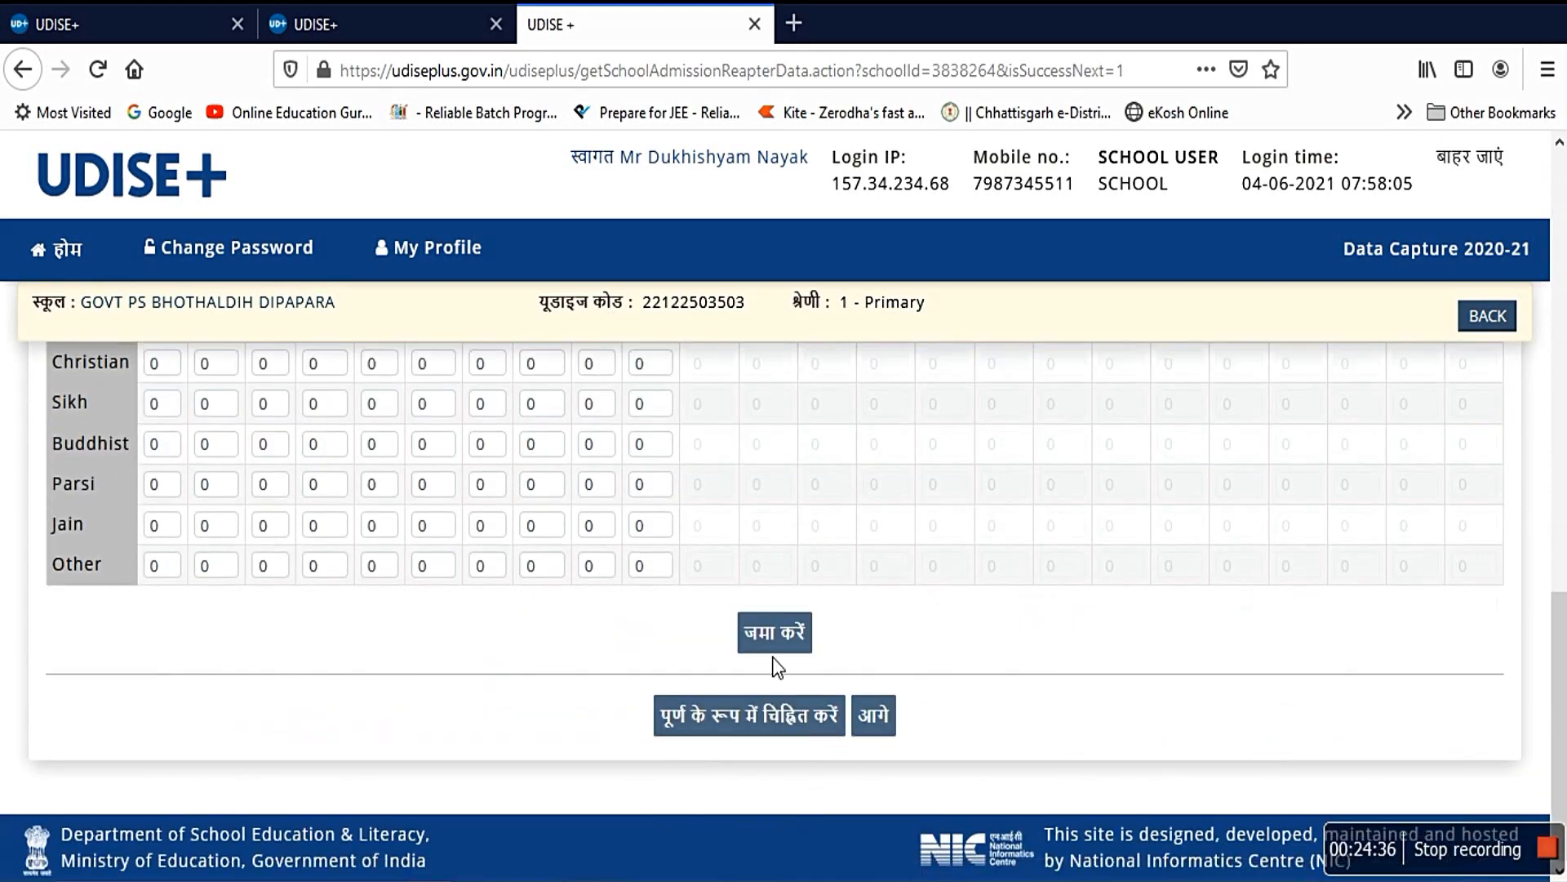
scroll(619, 508, up, 7)
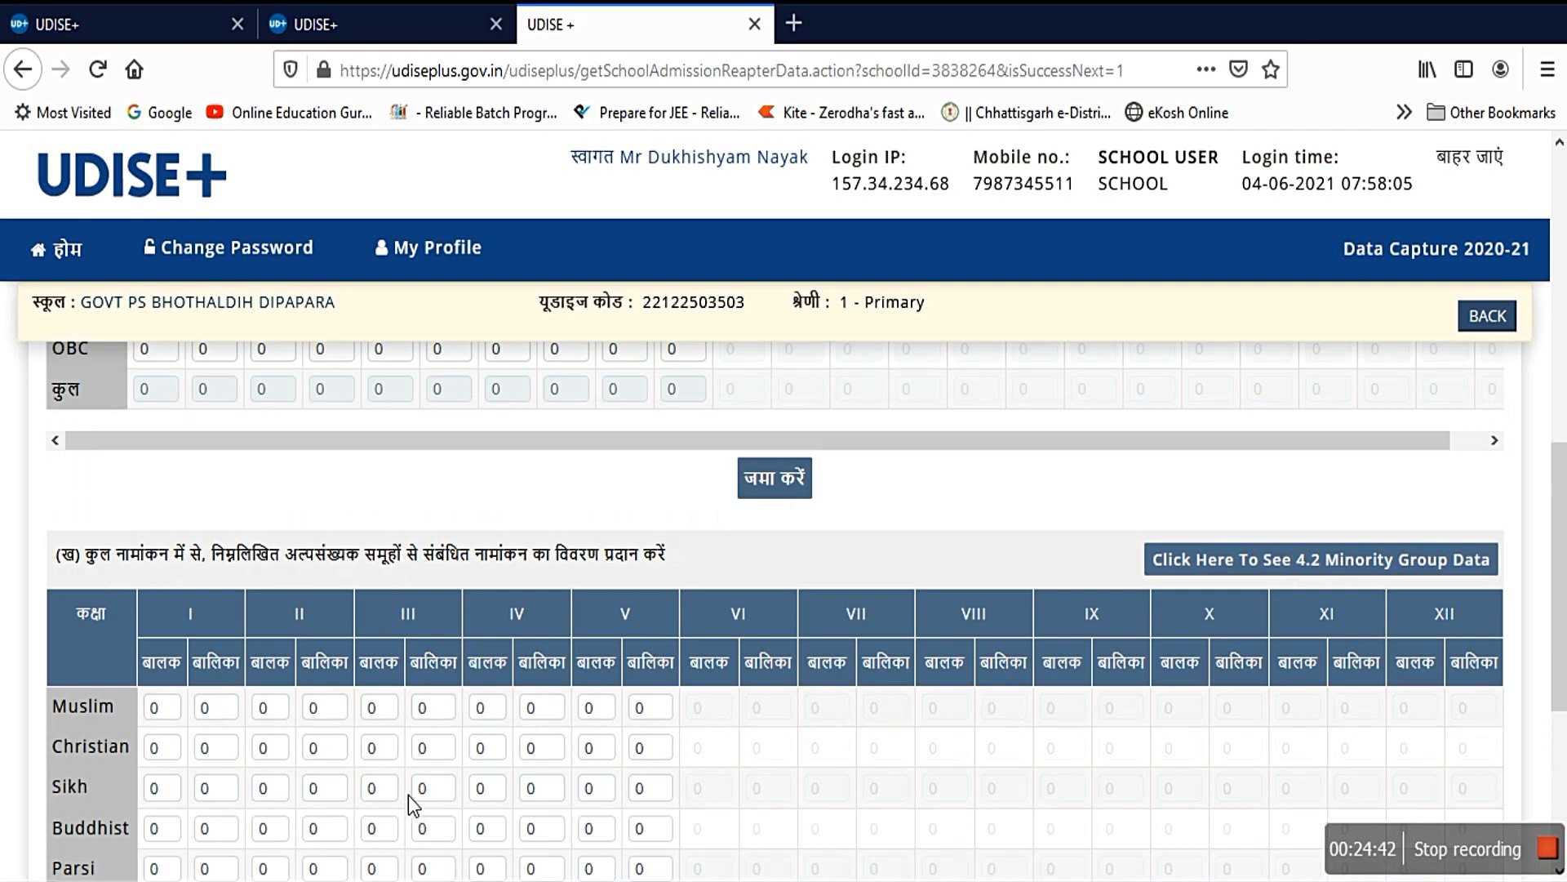
scroll(408, 795, down, 2)
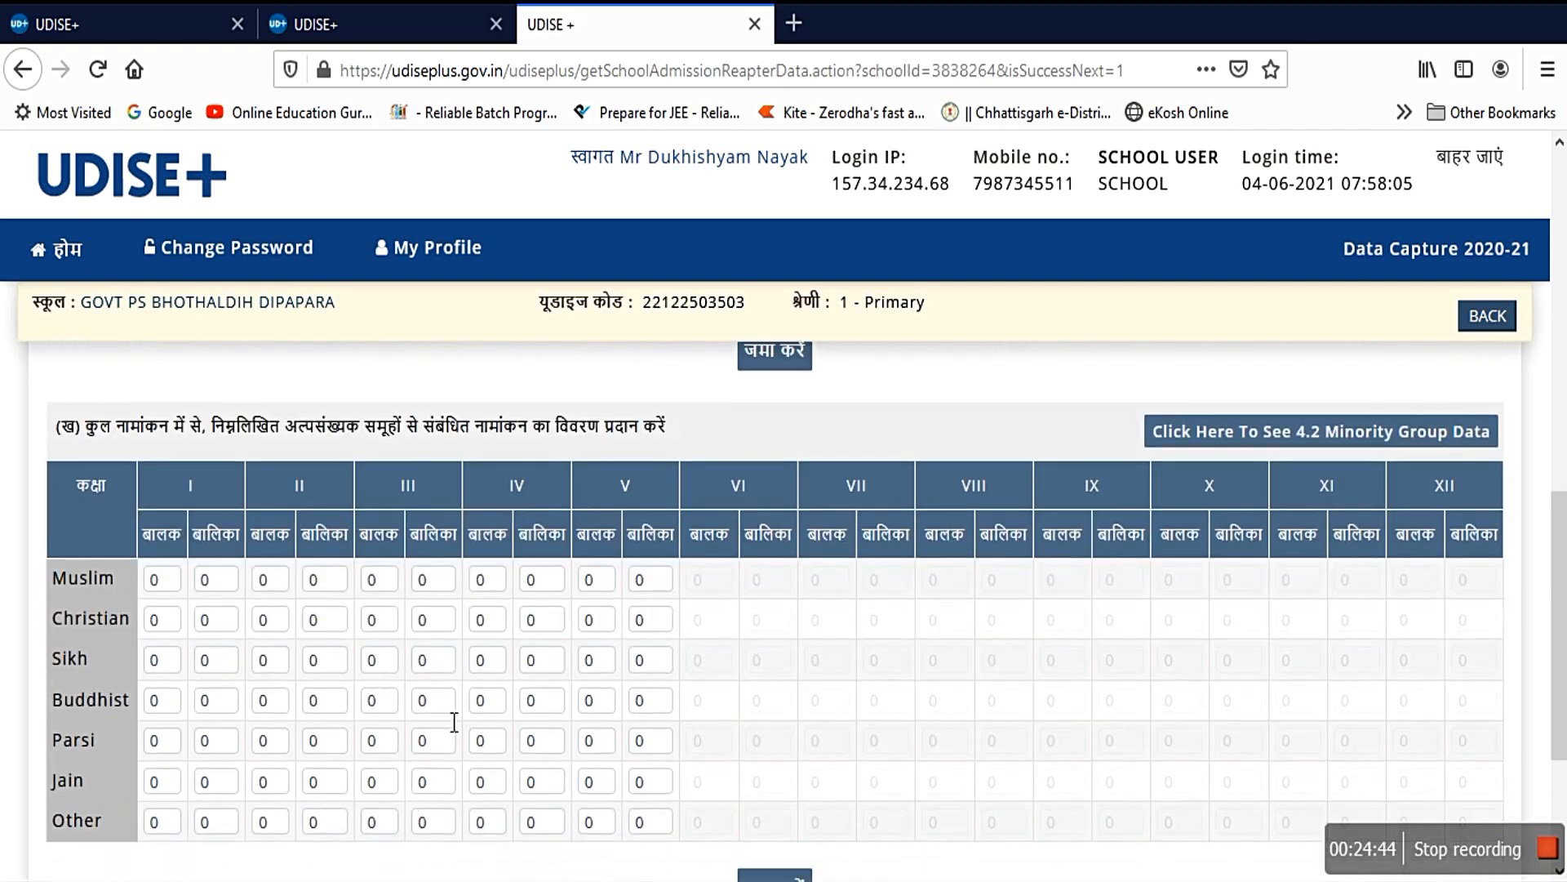
scroll(542, 726, down, 4)
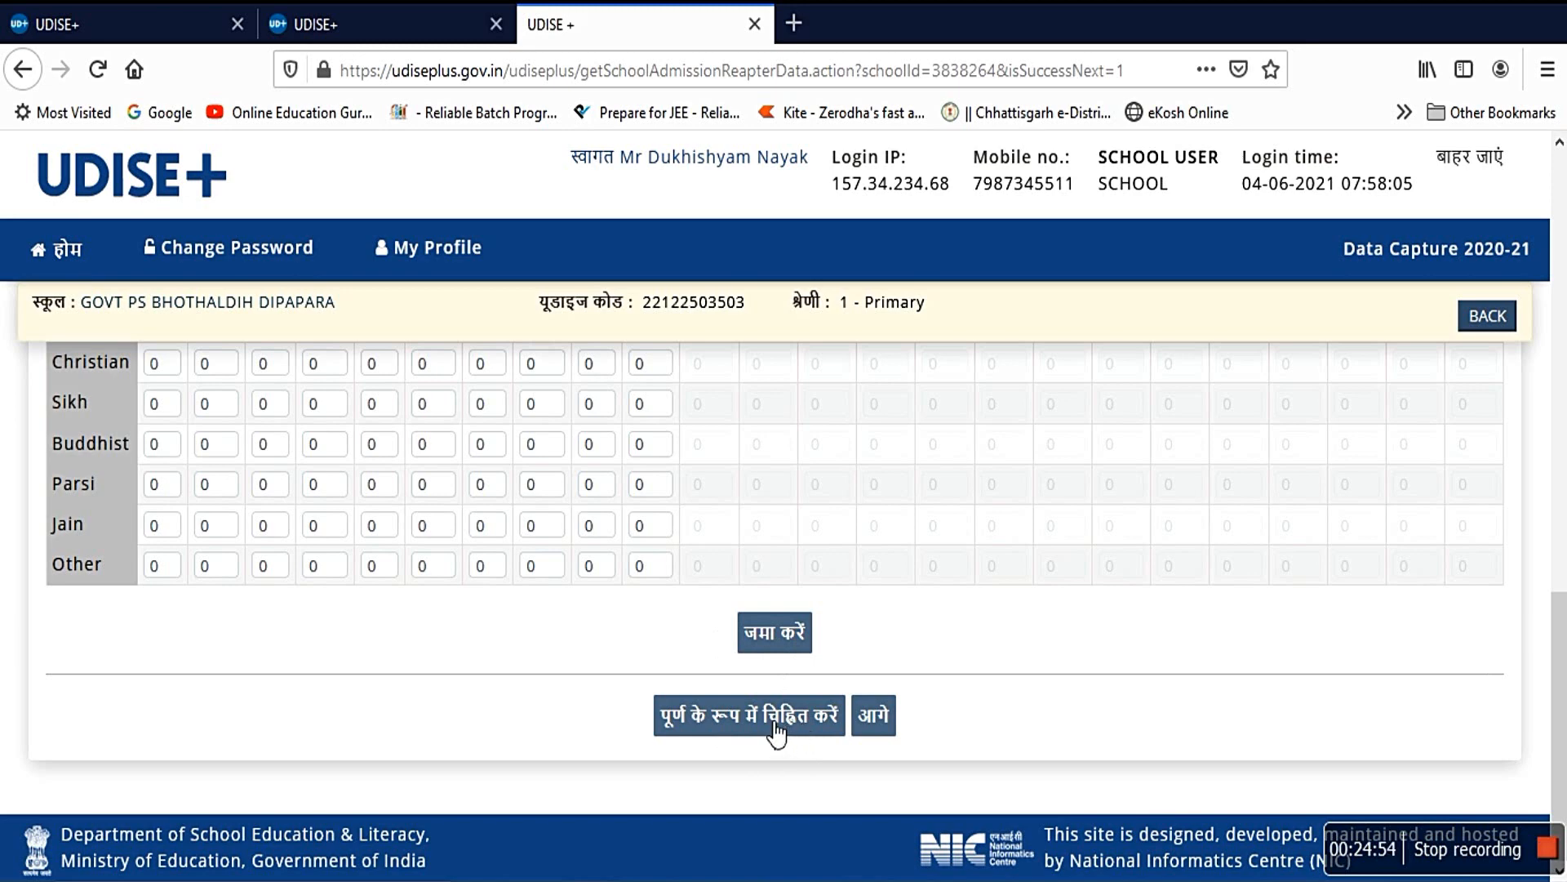
click(880, 723)
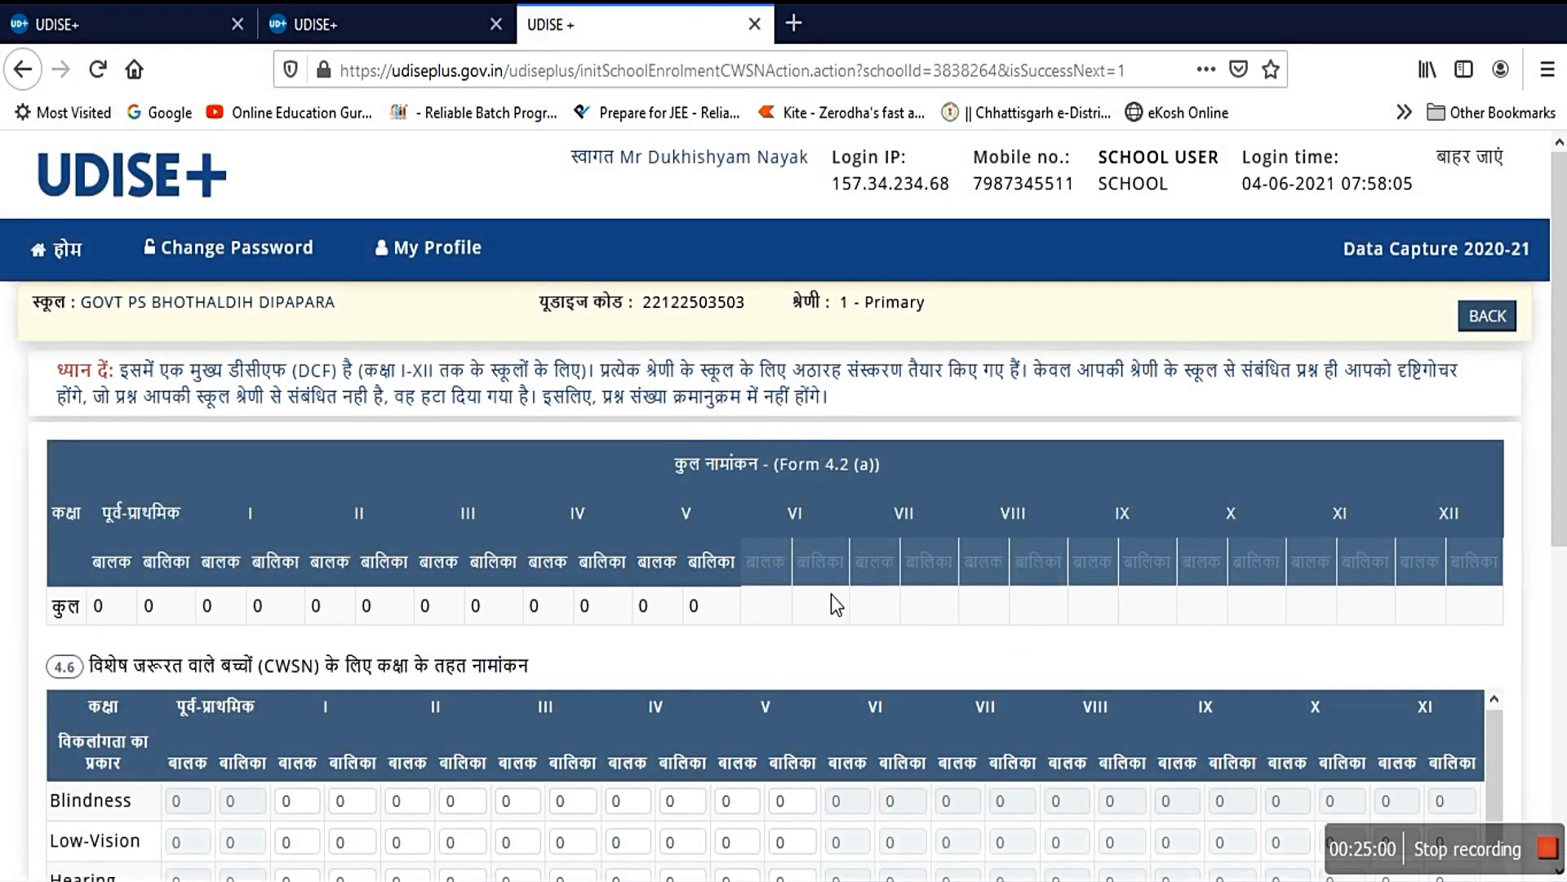
scroll(830, 593, down, 2)
scroll(830, 592, up, 2)
scroll(618, 663, down, 4)
scroll(501, 717, down, 3)
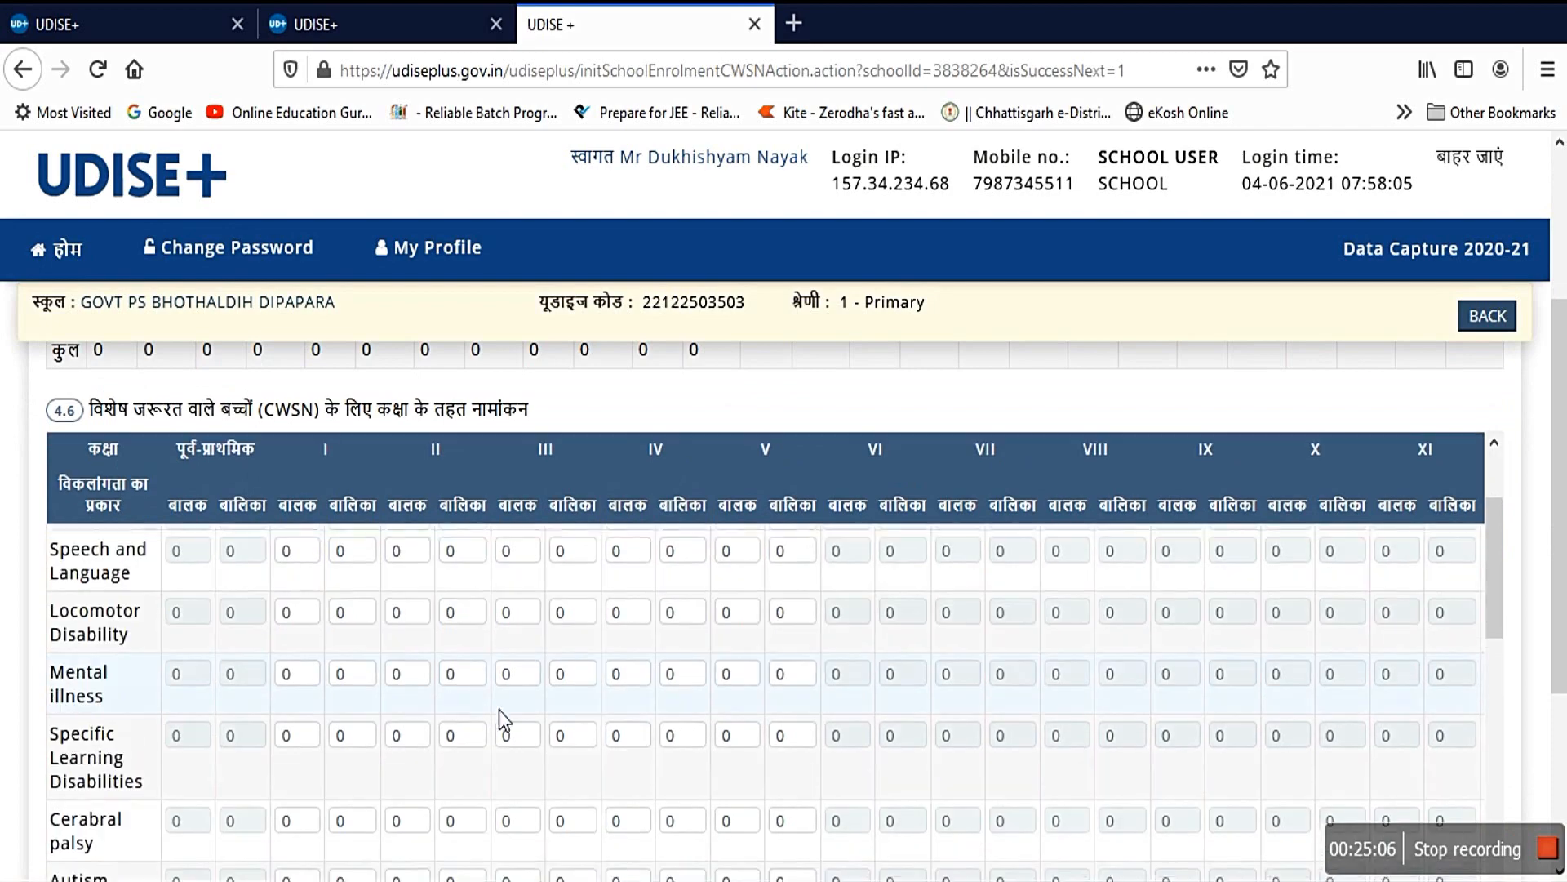
scroll(449, 687, up, 3)
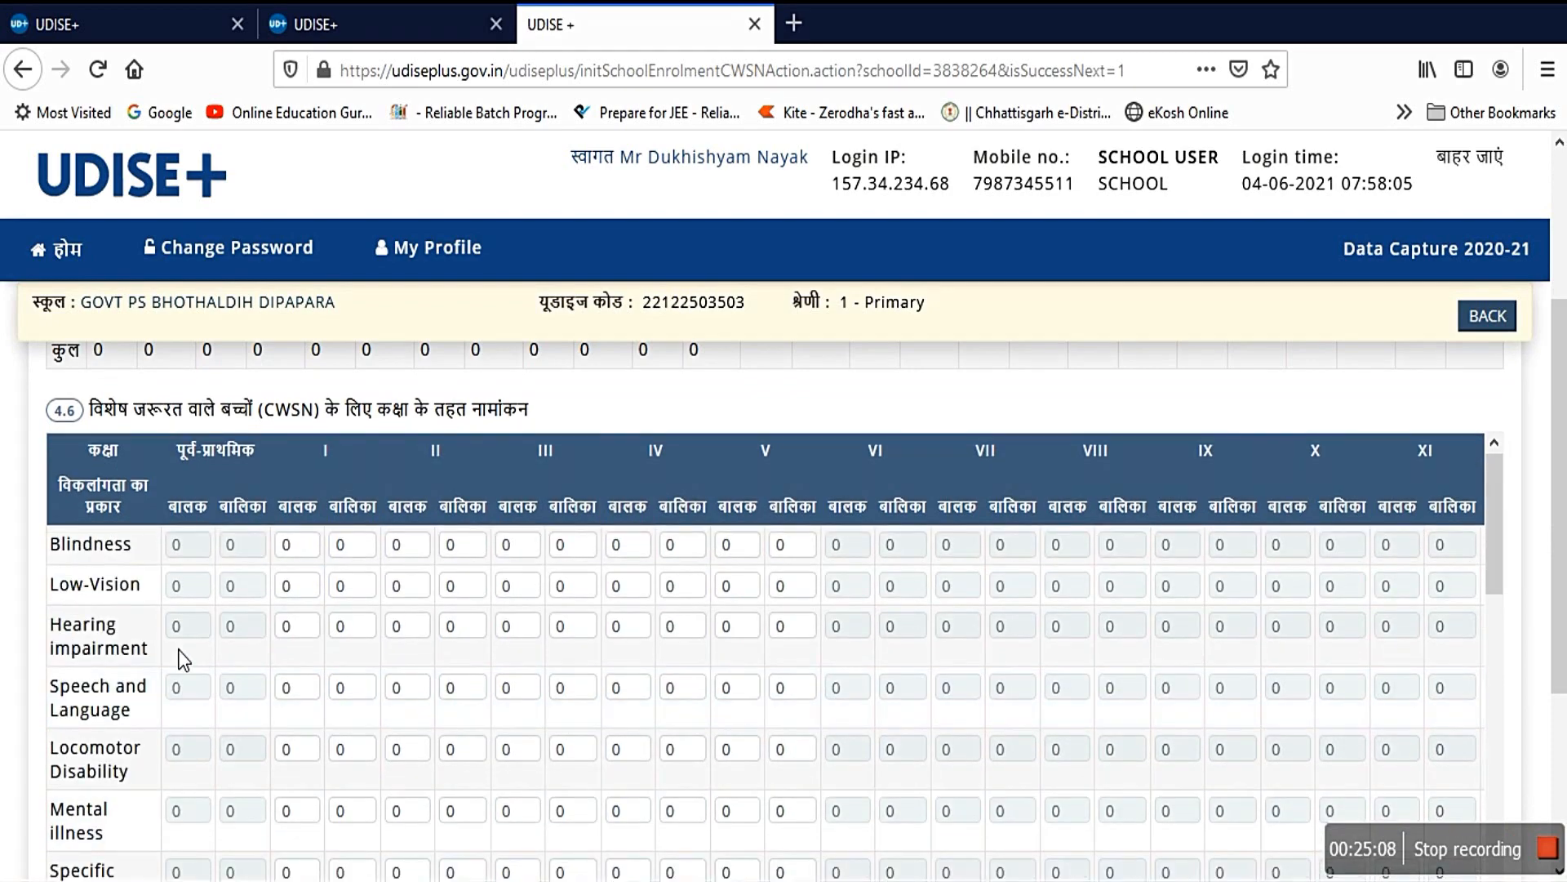
scroll(171, 653, up, 2)
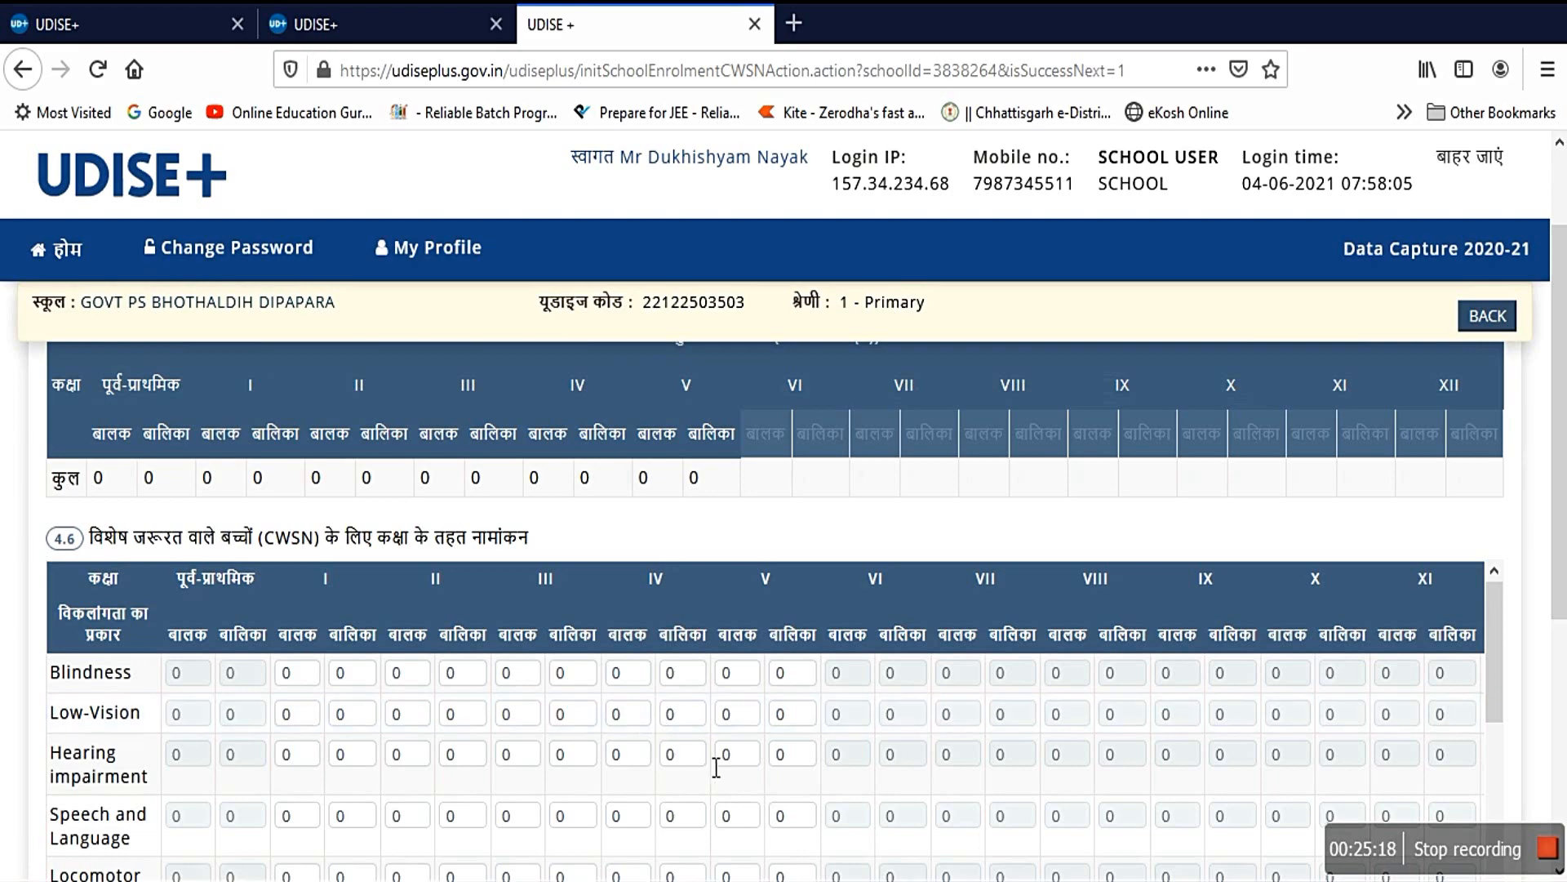
scroll(765, 735, down, 6)
scroll(869, 615, down, 5)
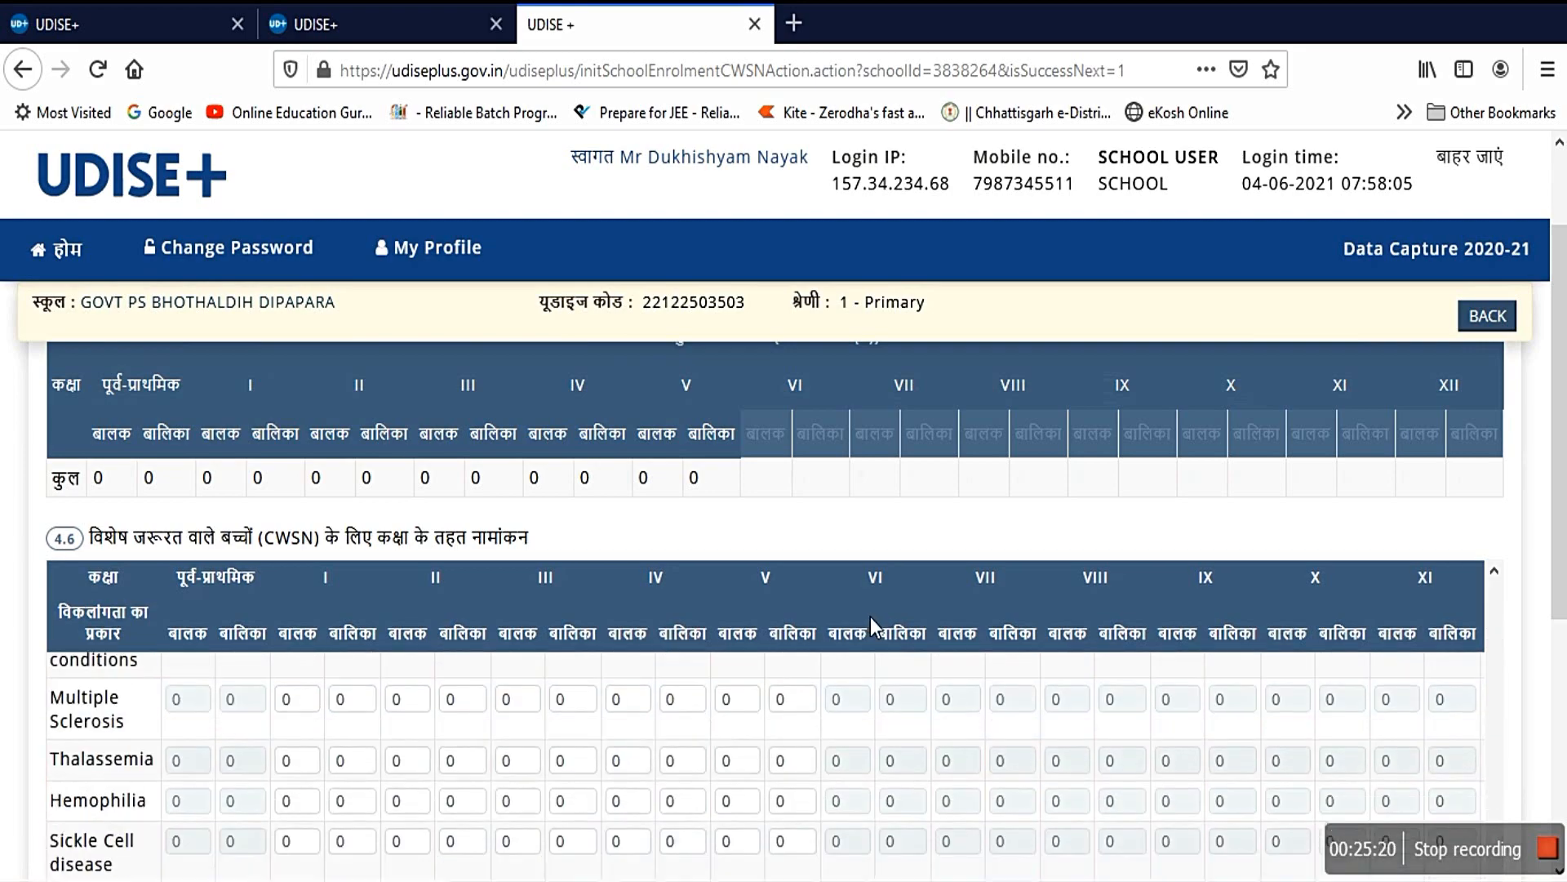
scroll(924, 572, down, 5)
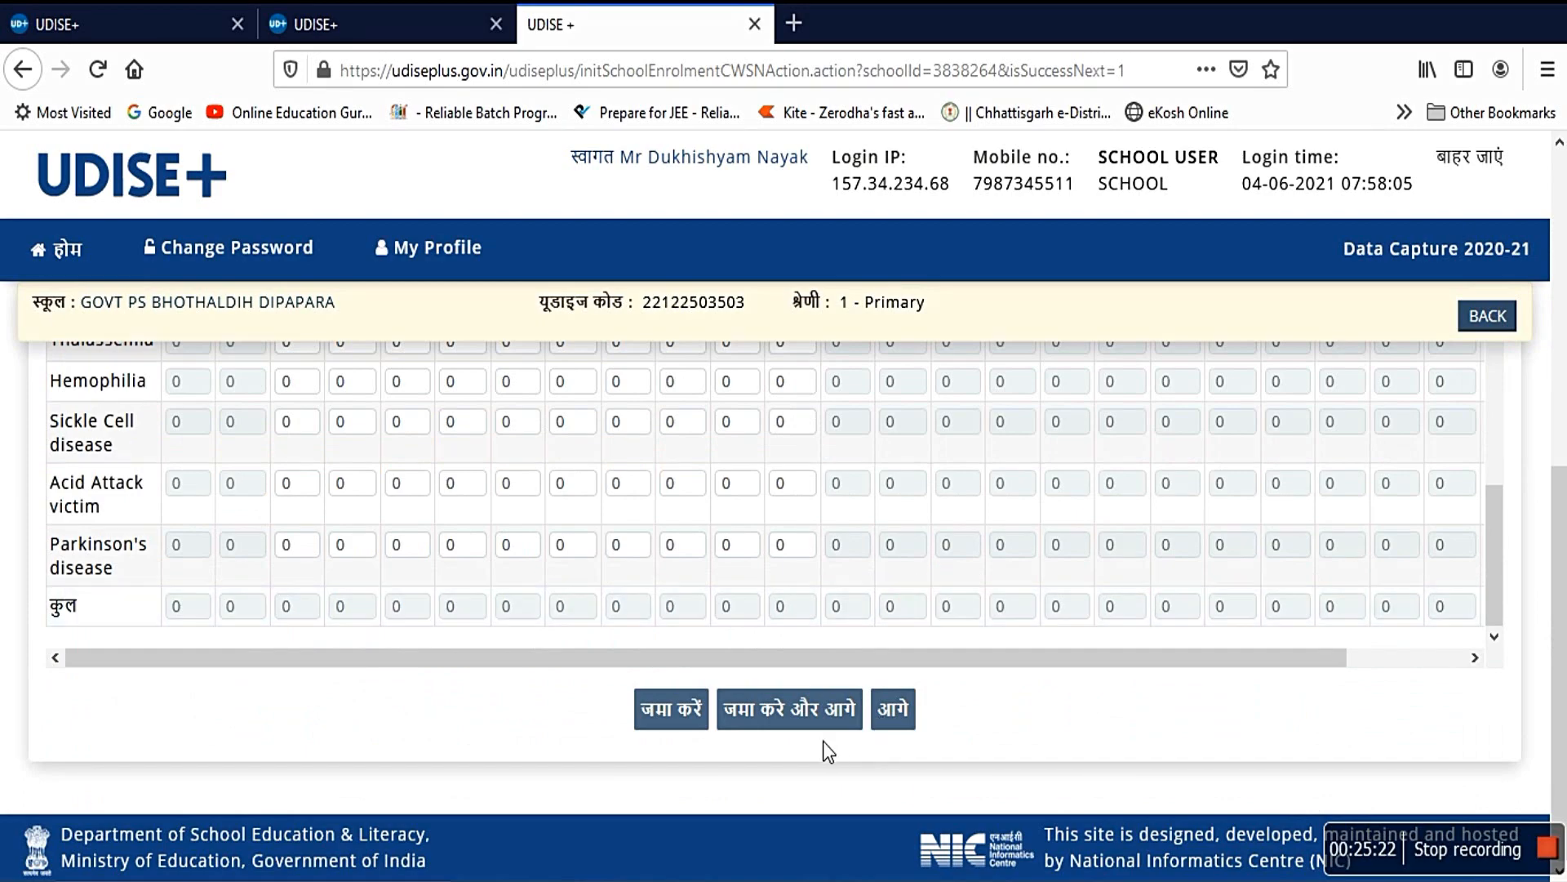
Step: Save the 5.1 incentives form with textbook, uniform, transport, escort and bicycle counts at 0
click(908, 715)
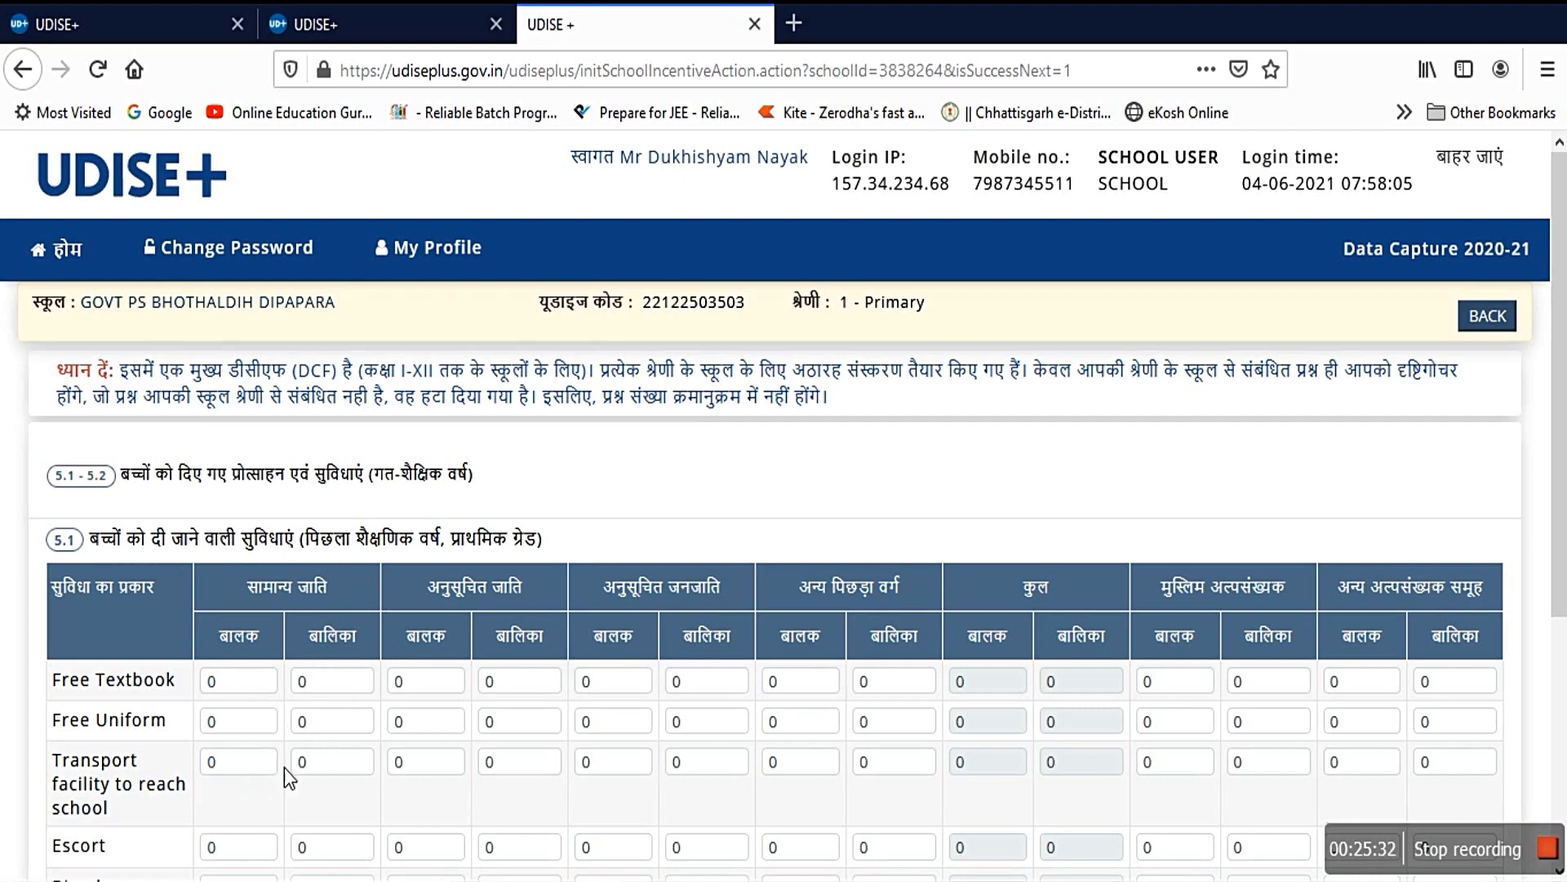
scroll(326, 849, down, 3)
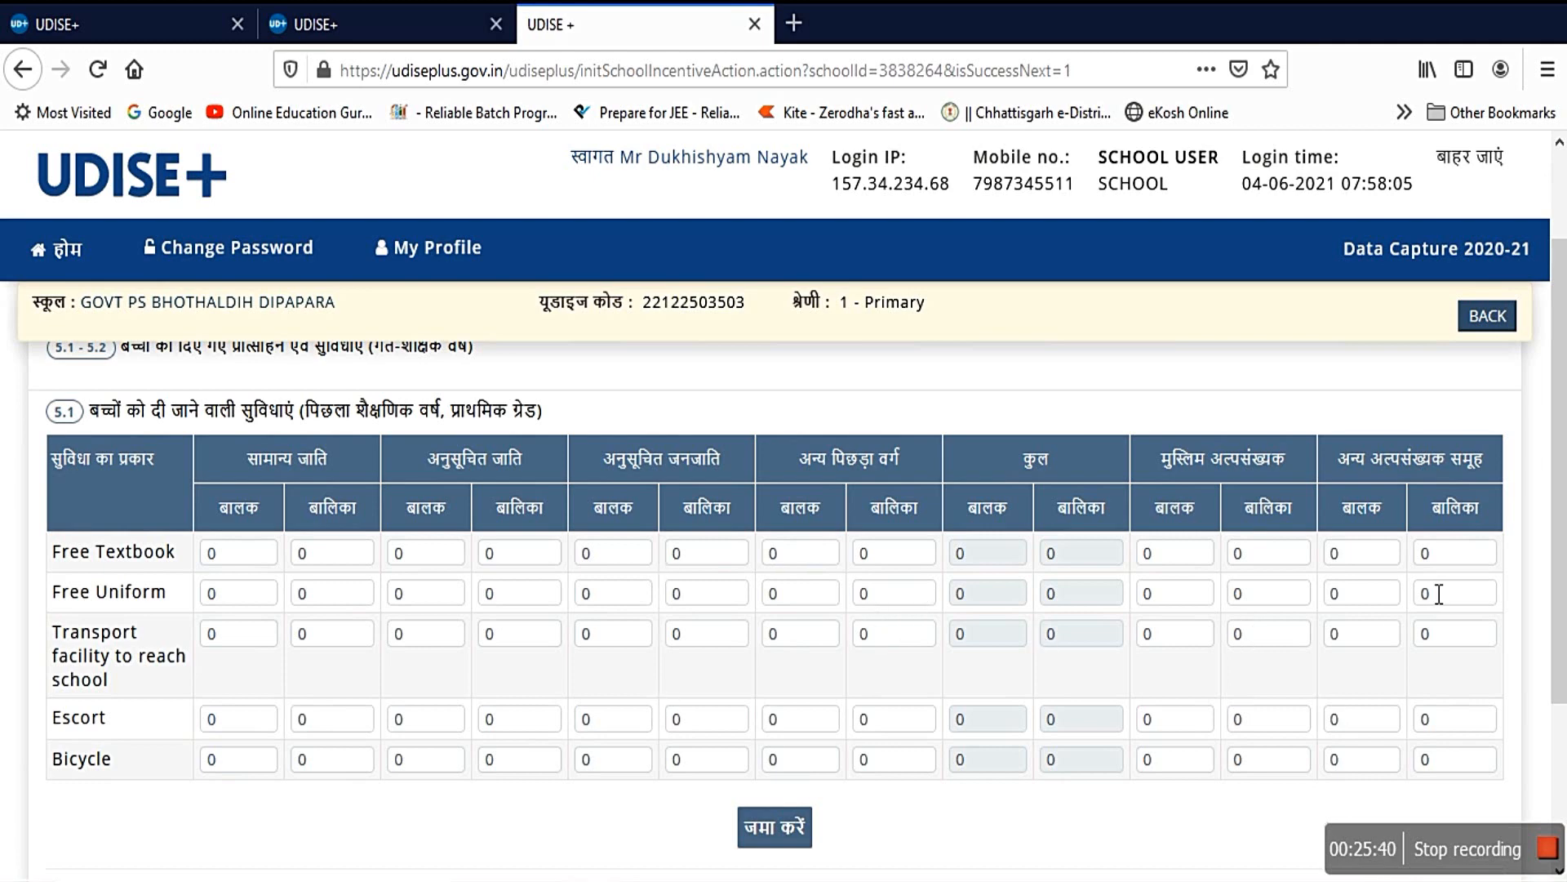
click(776, 827)
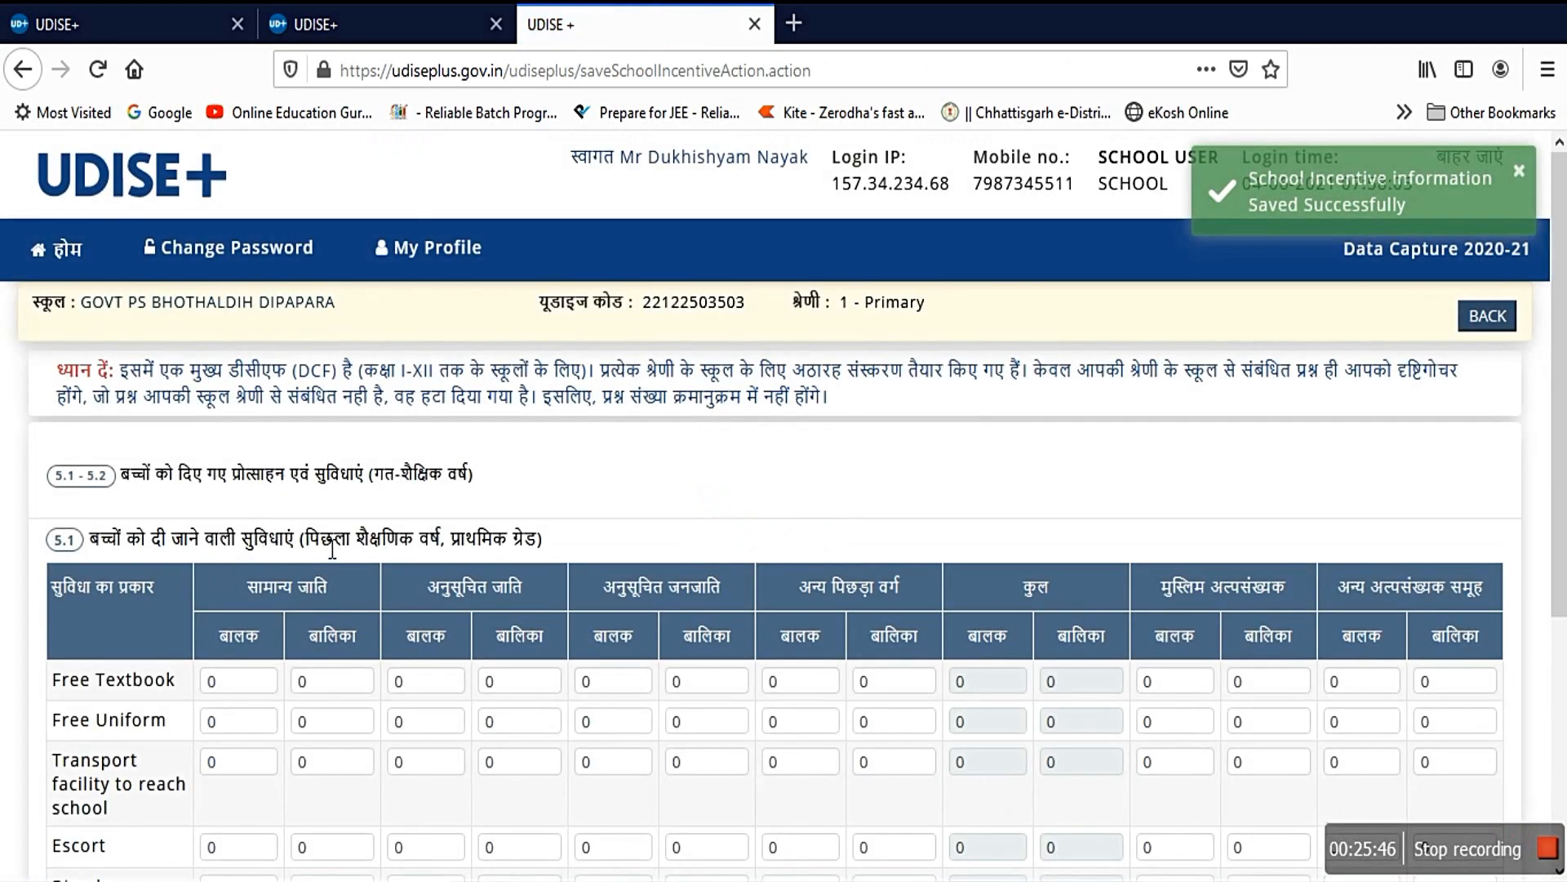
scroll(621, 572, down, 5)
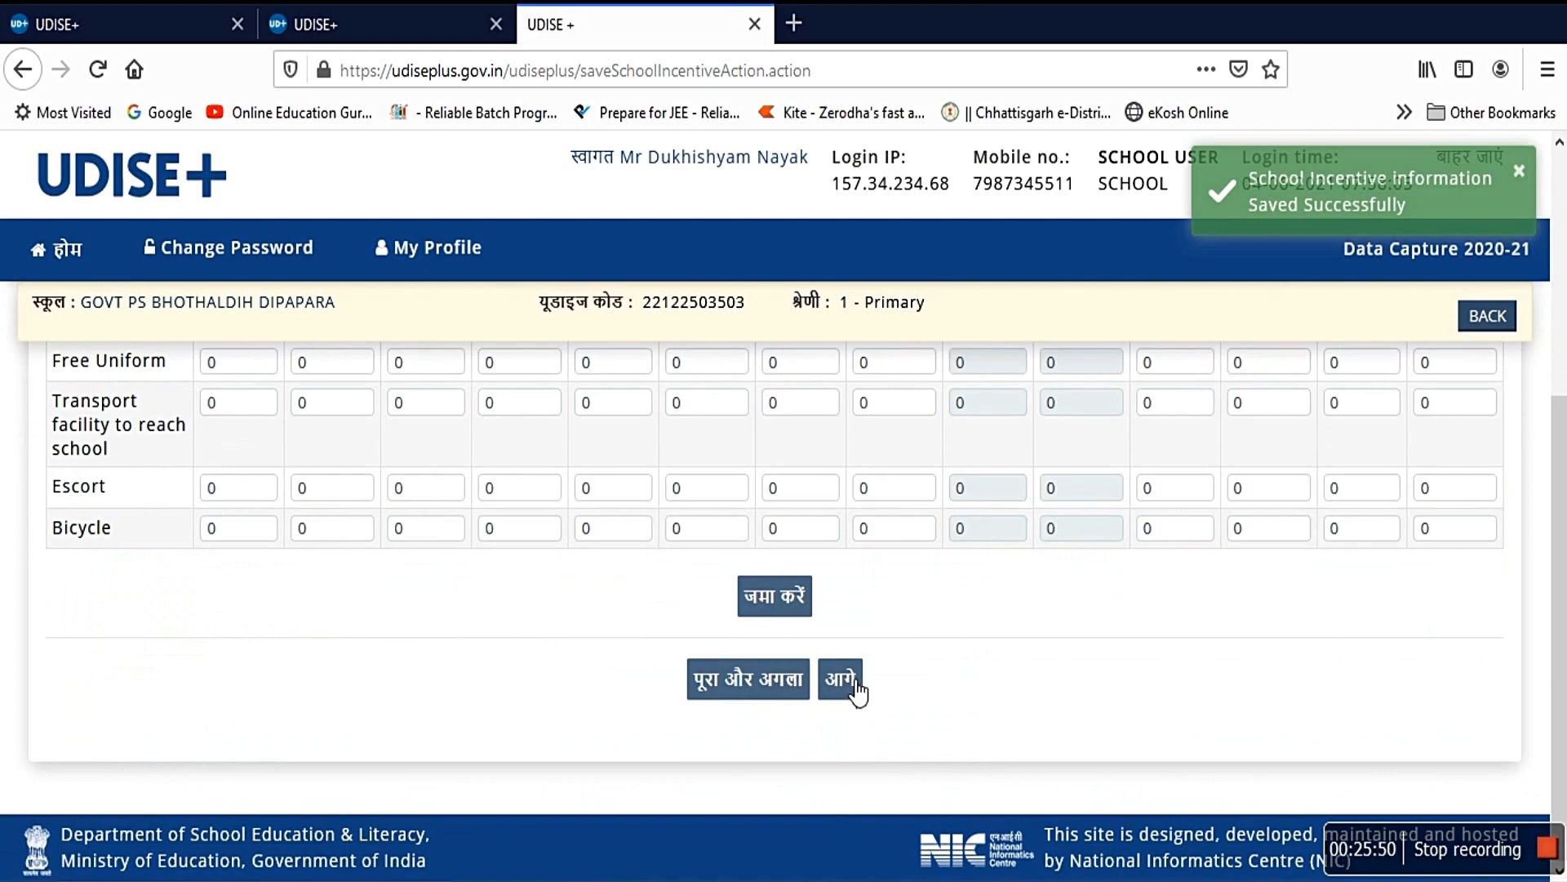
Step: Review the 5.3 CWSN facilities rows from Braille books to Stipend, then advance to 6.1 exam results
click(853, 681)
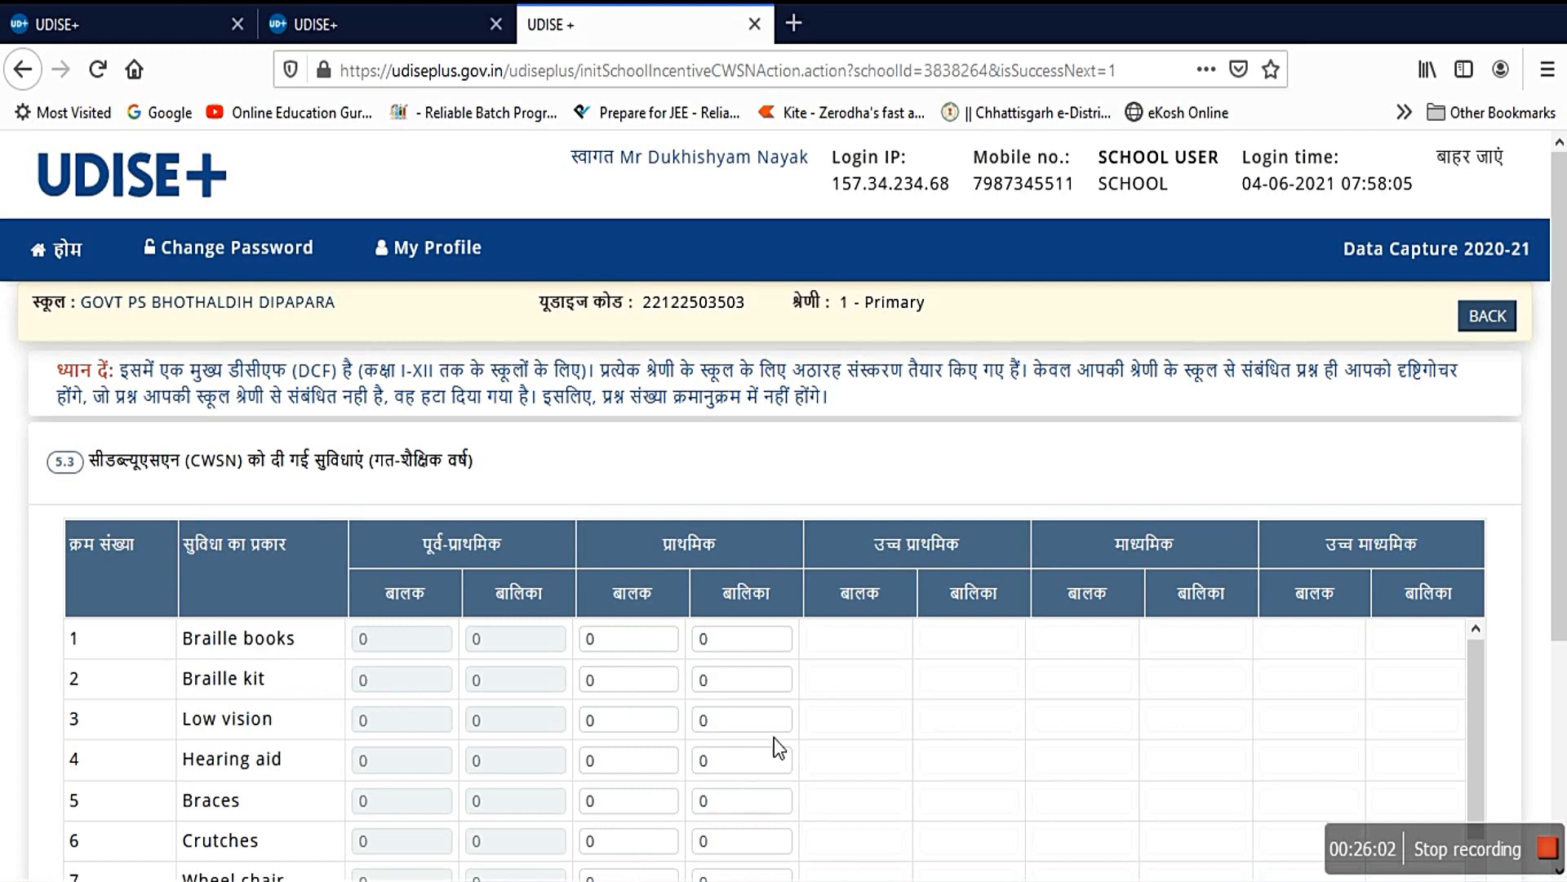
scroll(957, 735, down, 2)
scroll(957, 735, down, 5)
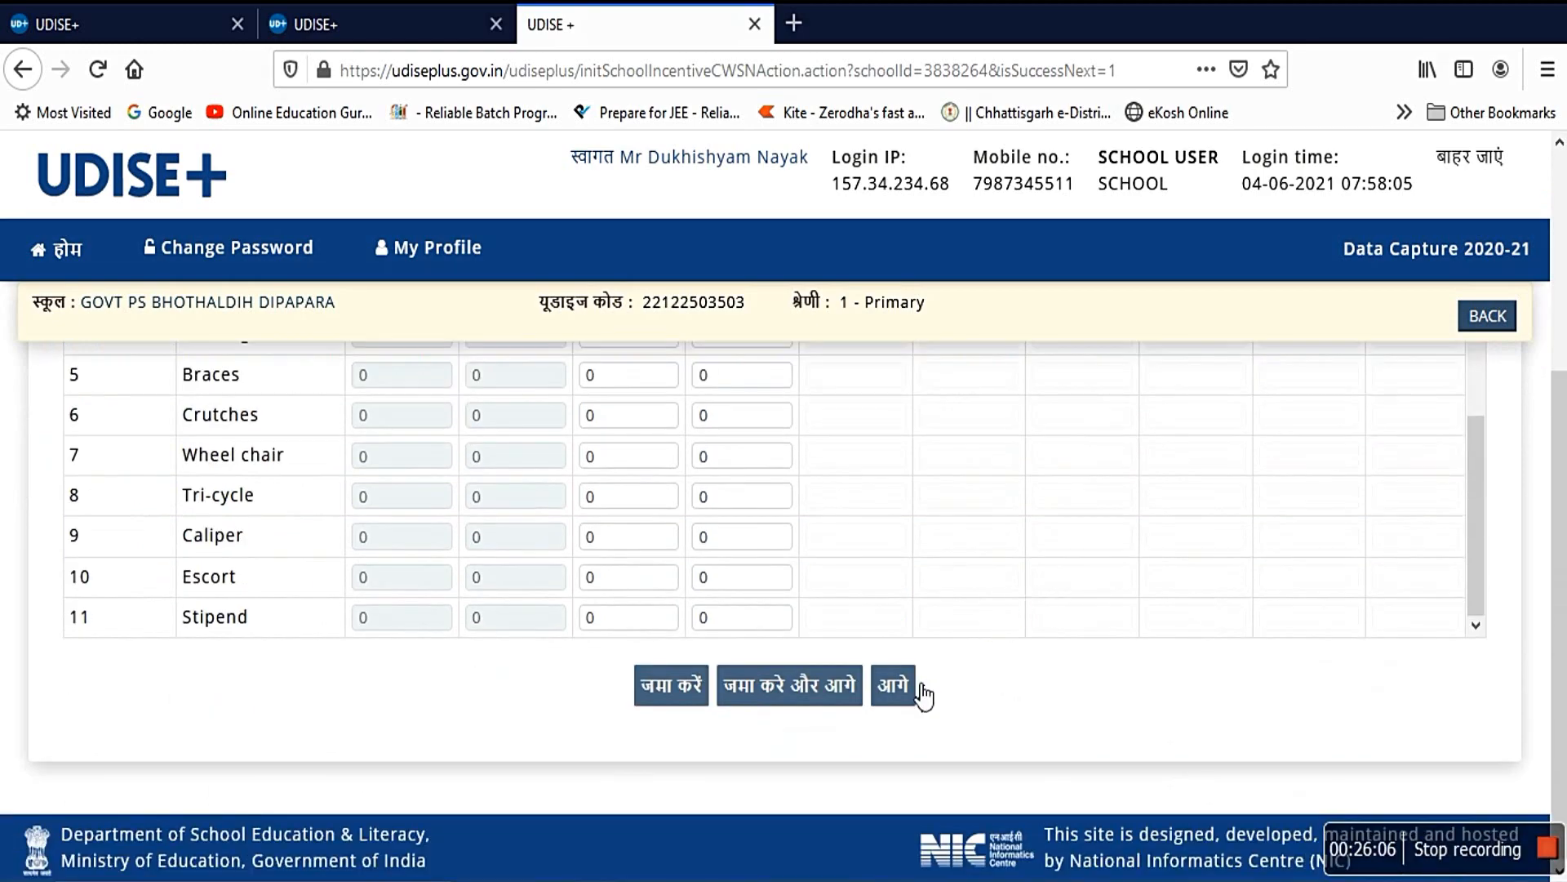
click(899, 686)
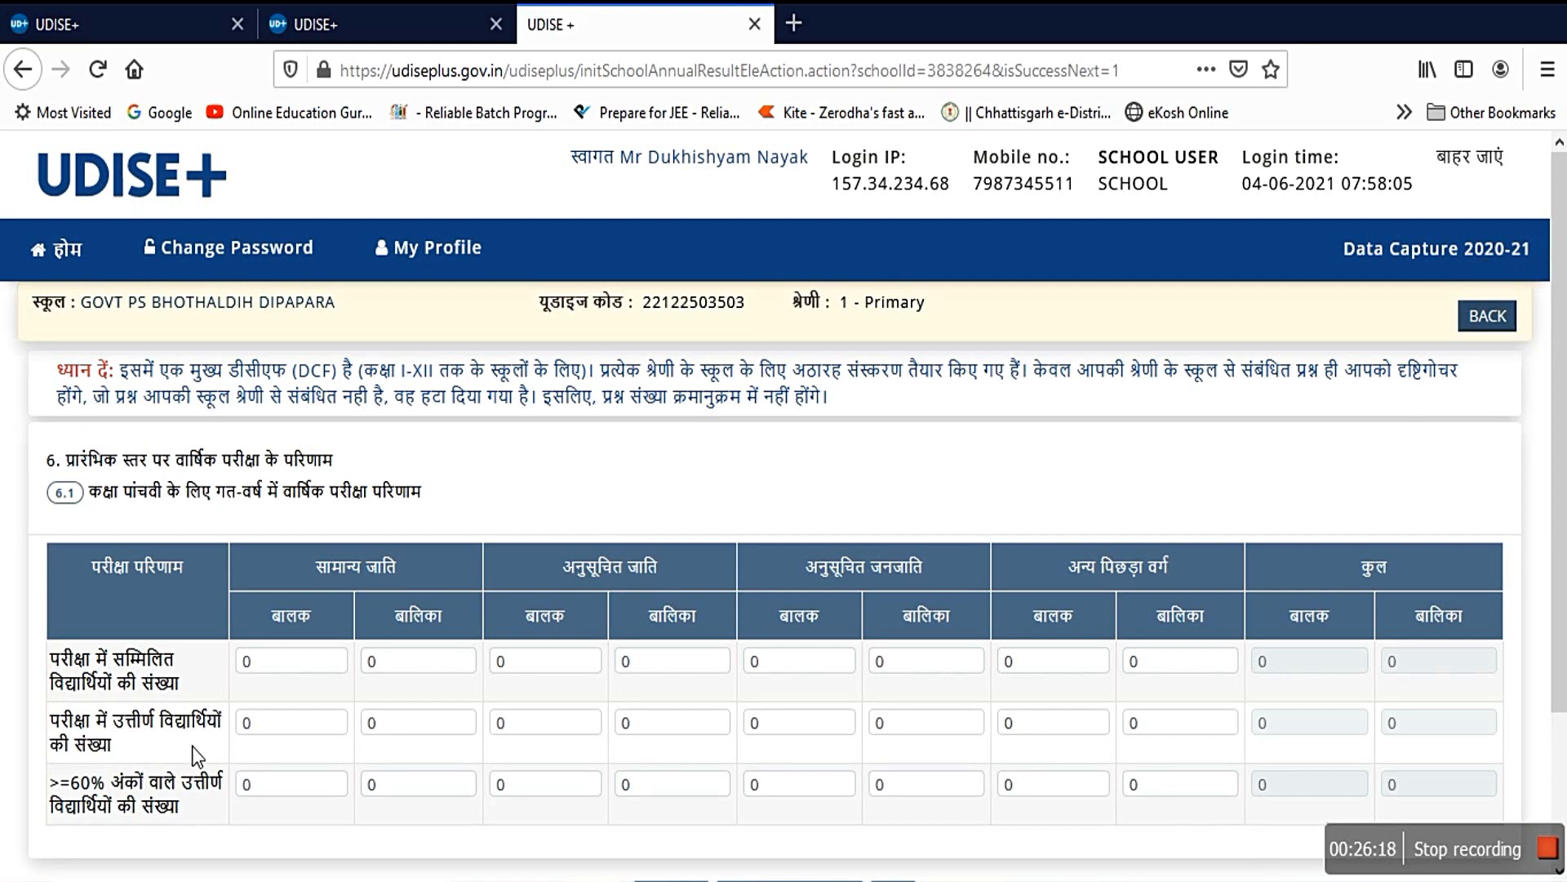
Step: Look over the 6.1 class 5 annual examination results, where every count is 0
scroll(616, 723, down, 2)
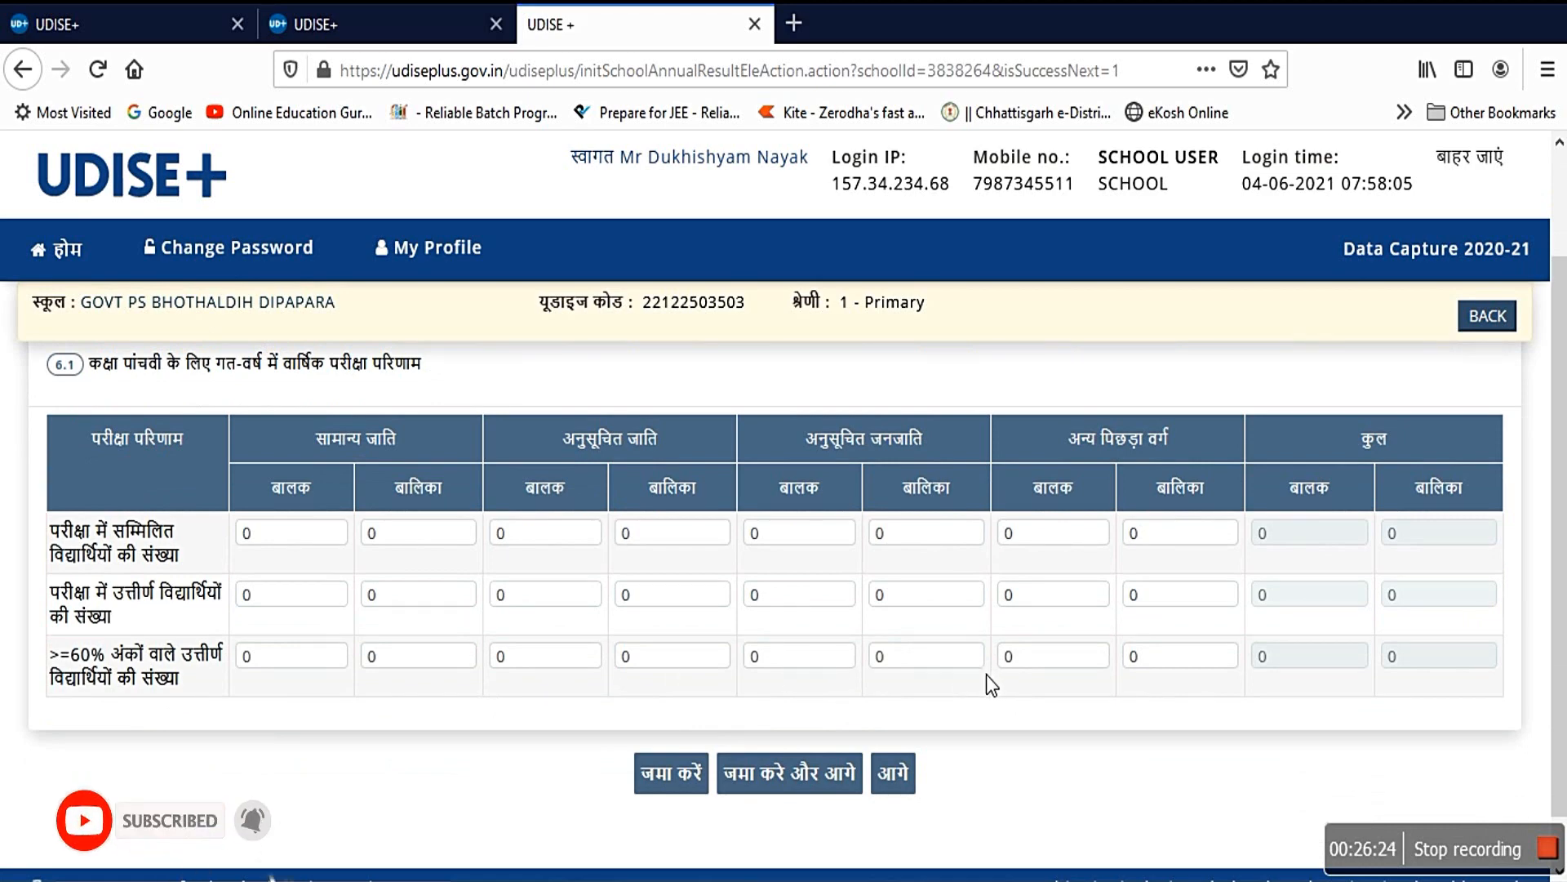
scroll(671, 539, up, 3)
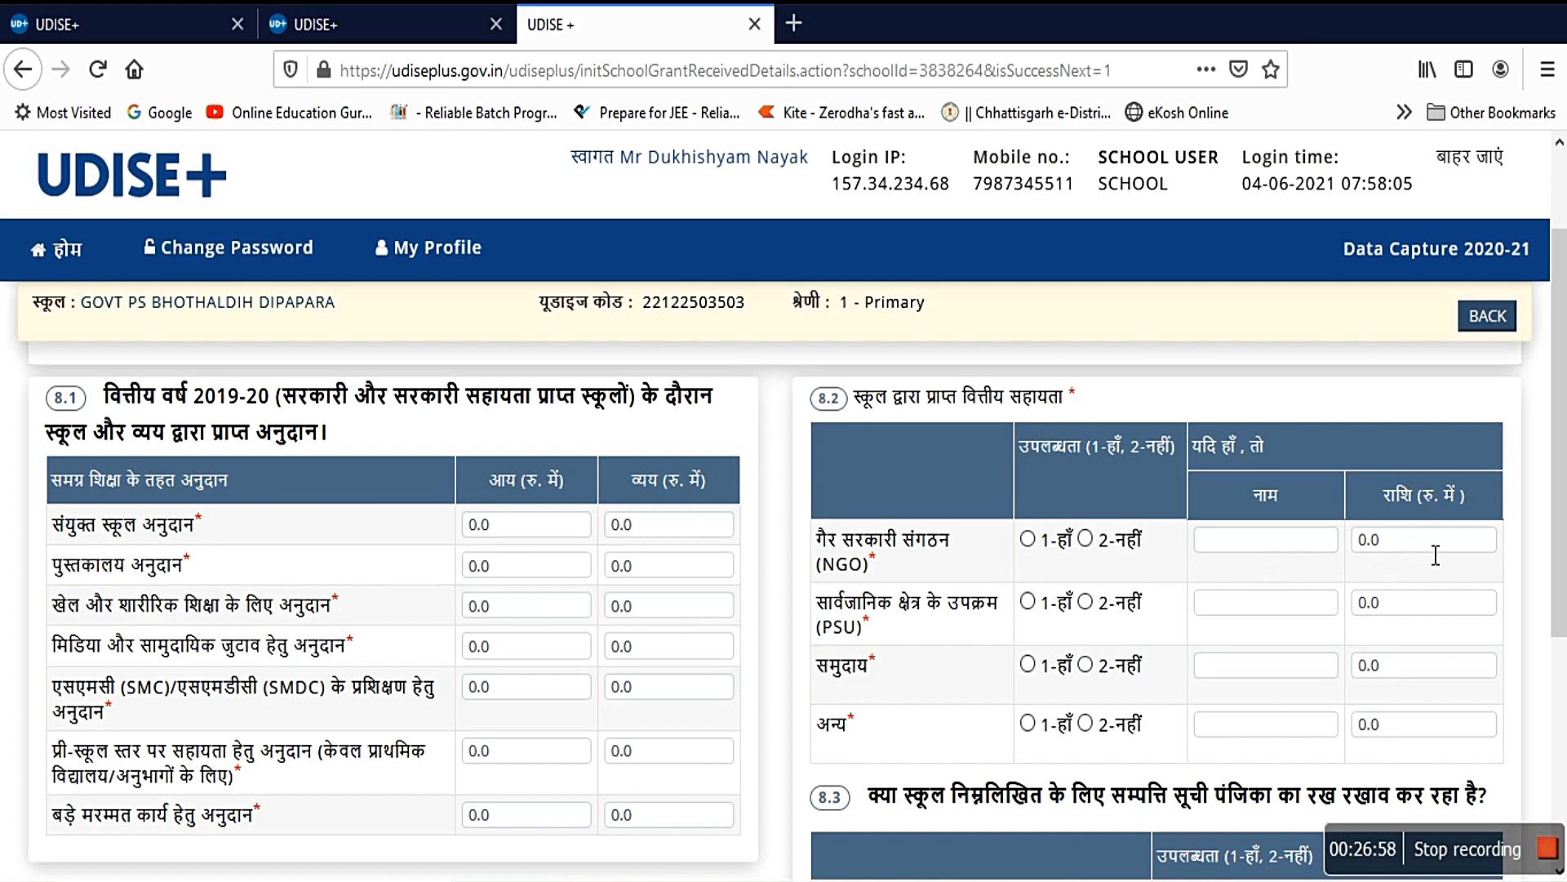
scroll(1084, 650, down, 3)
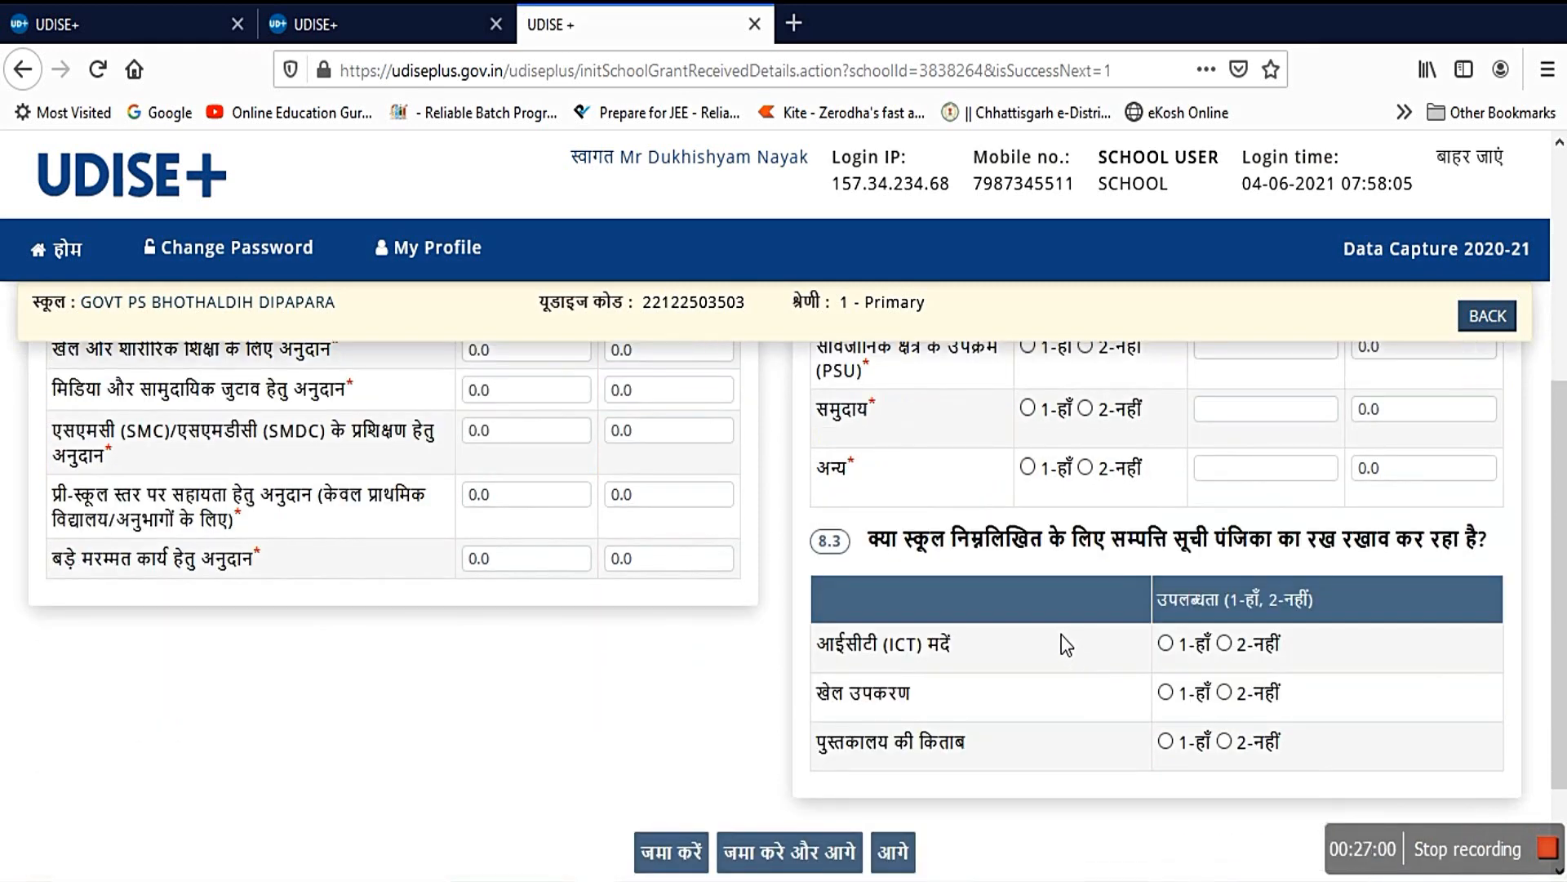
scroll(1061, 640, down, 2)
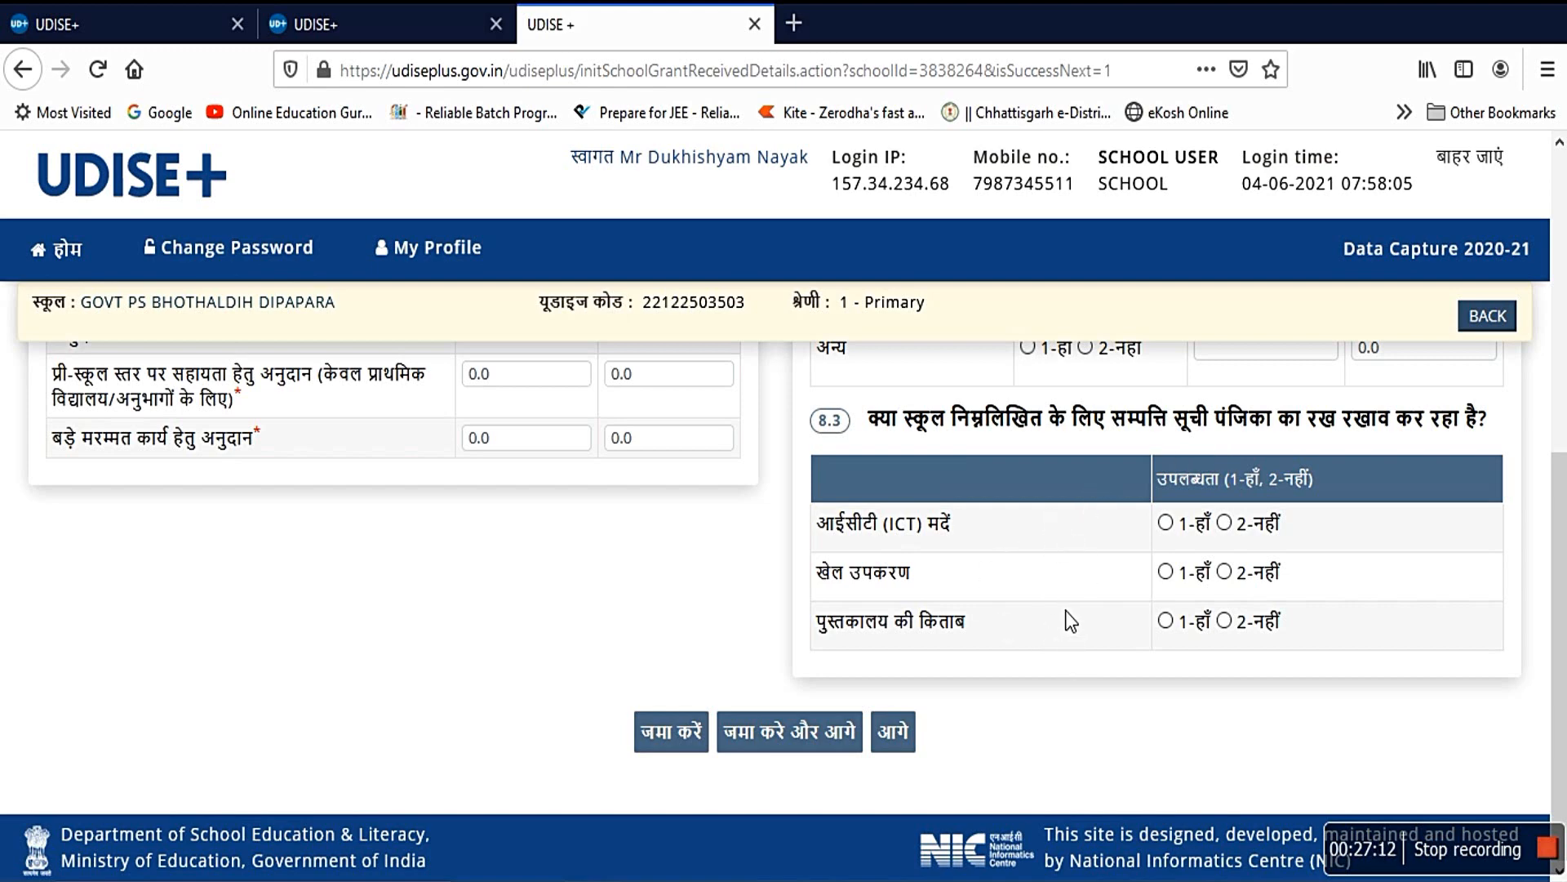
click(898, 733)
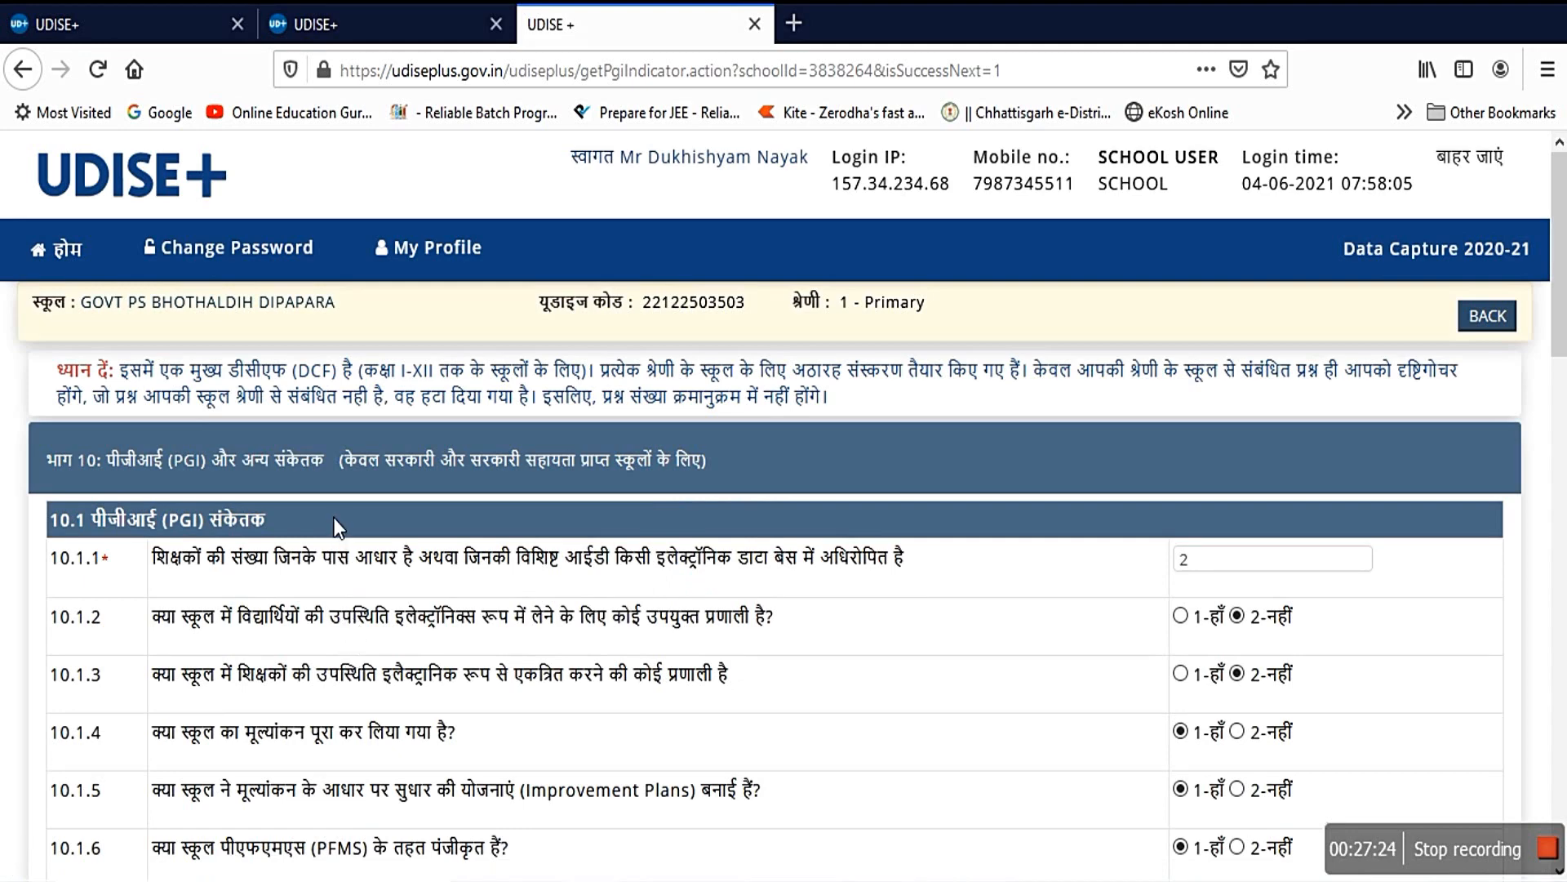
Step: Review PGI sections 10.1, 10.2 and the Part 11 School Safety answers, all marked yes
scroll(735, 518, down, 2)
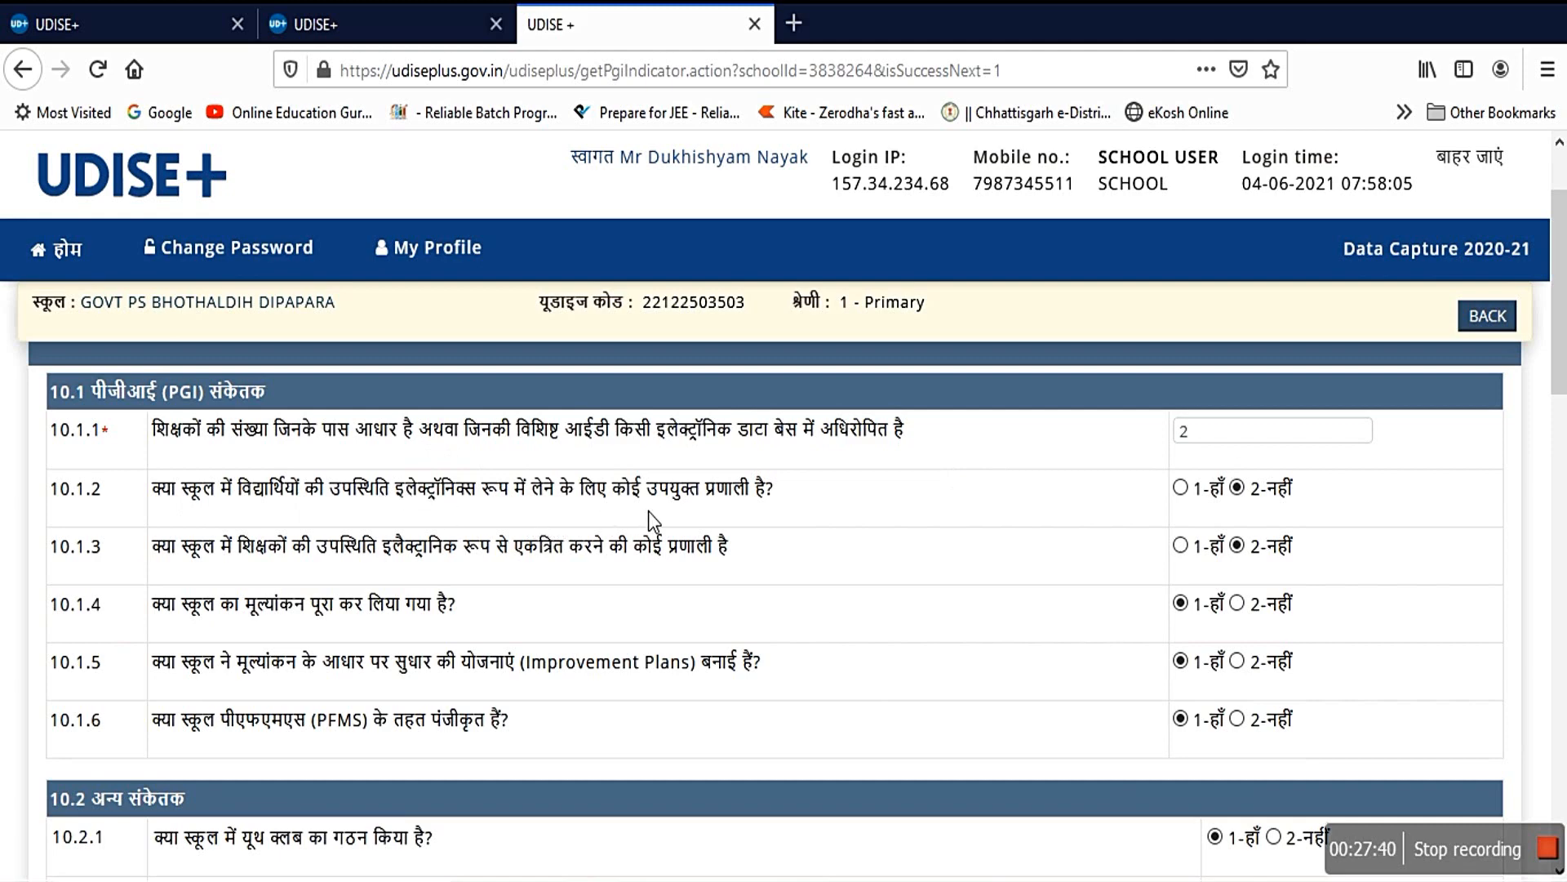
scroll(707, 522, down, 5)
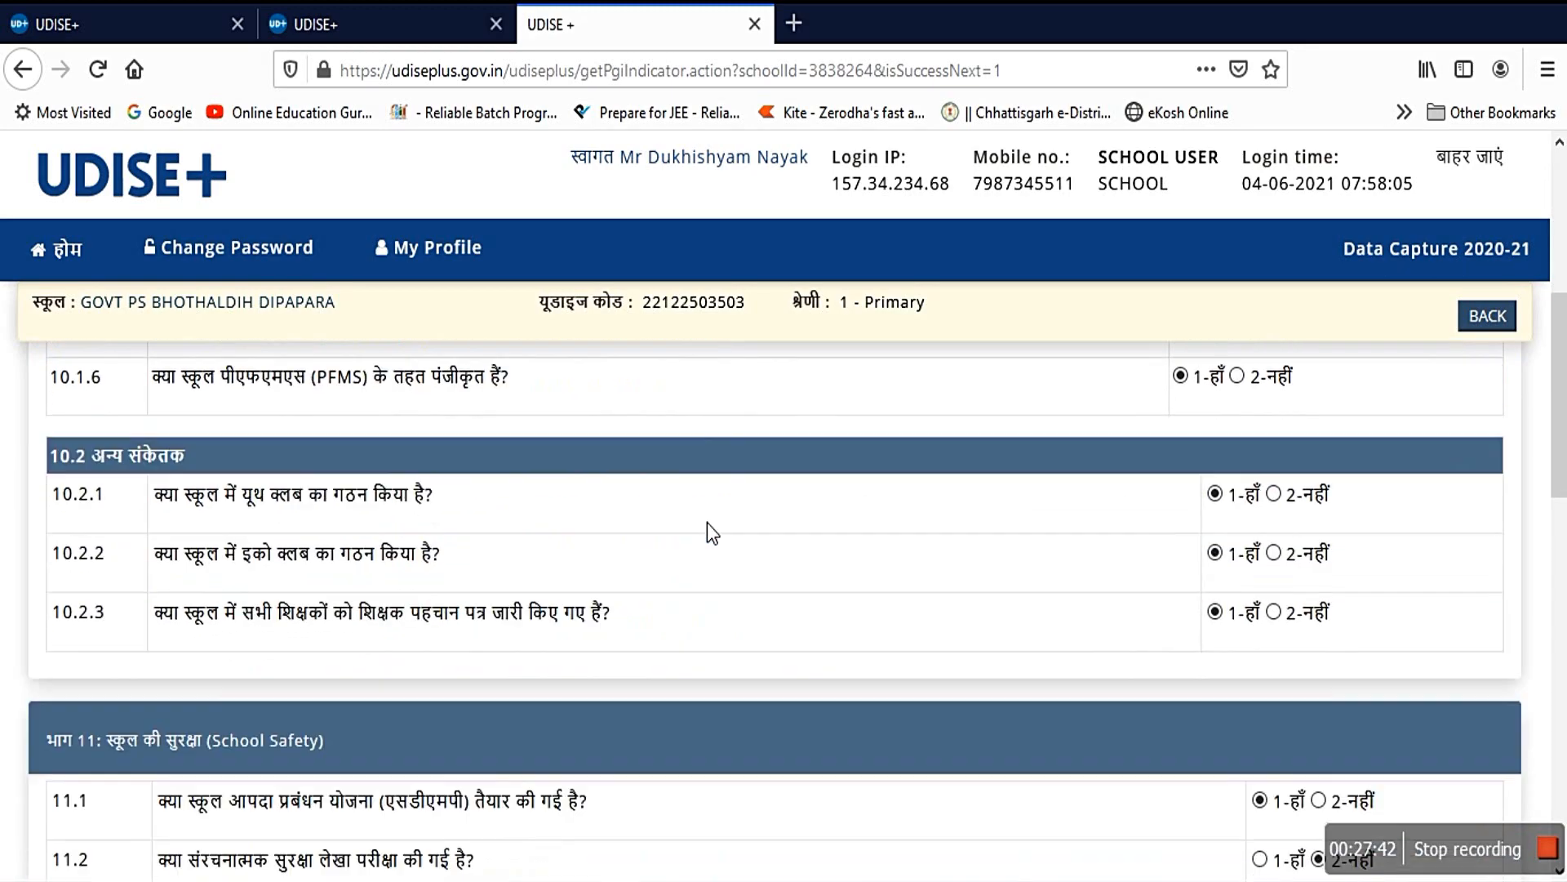
scroll(762, 492, down, 15)
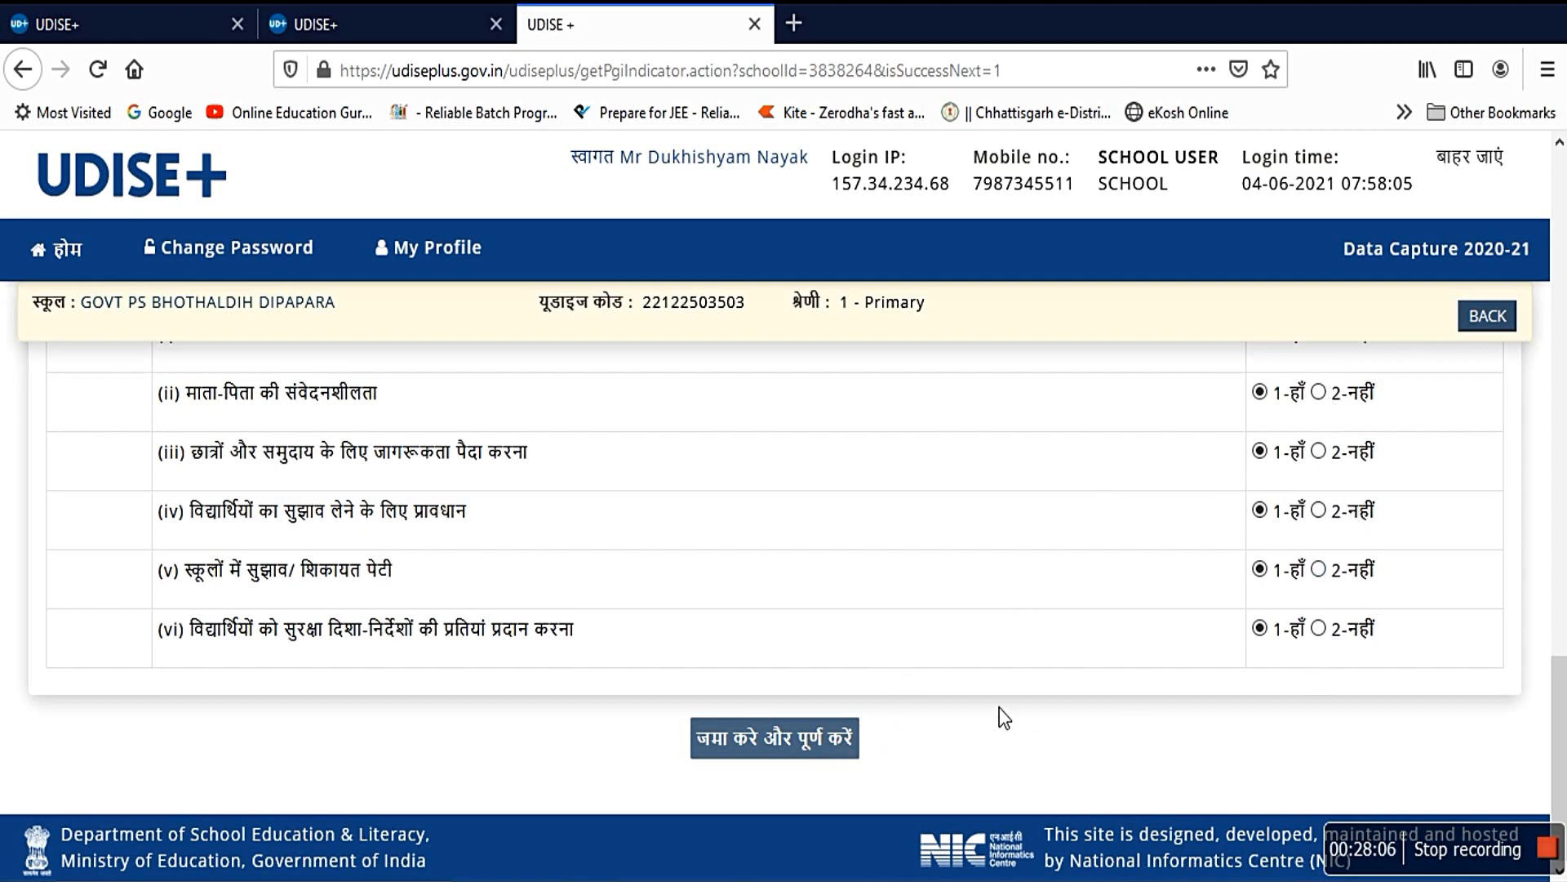
Step: Return to the dashboard, dismiss Important Notes, and check the DCF status list reads Work in Progress
click(1495, 320)
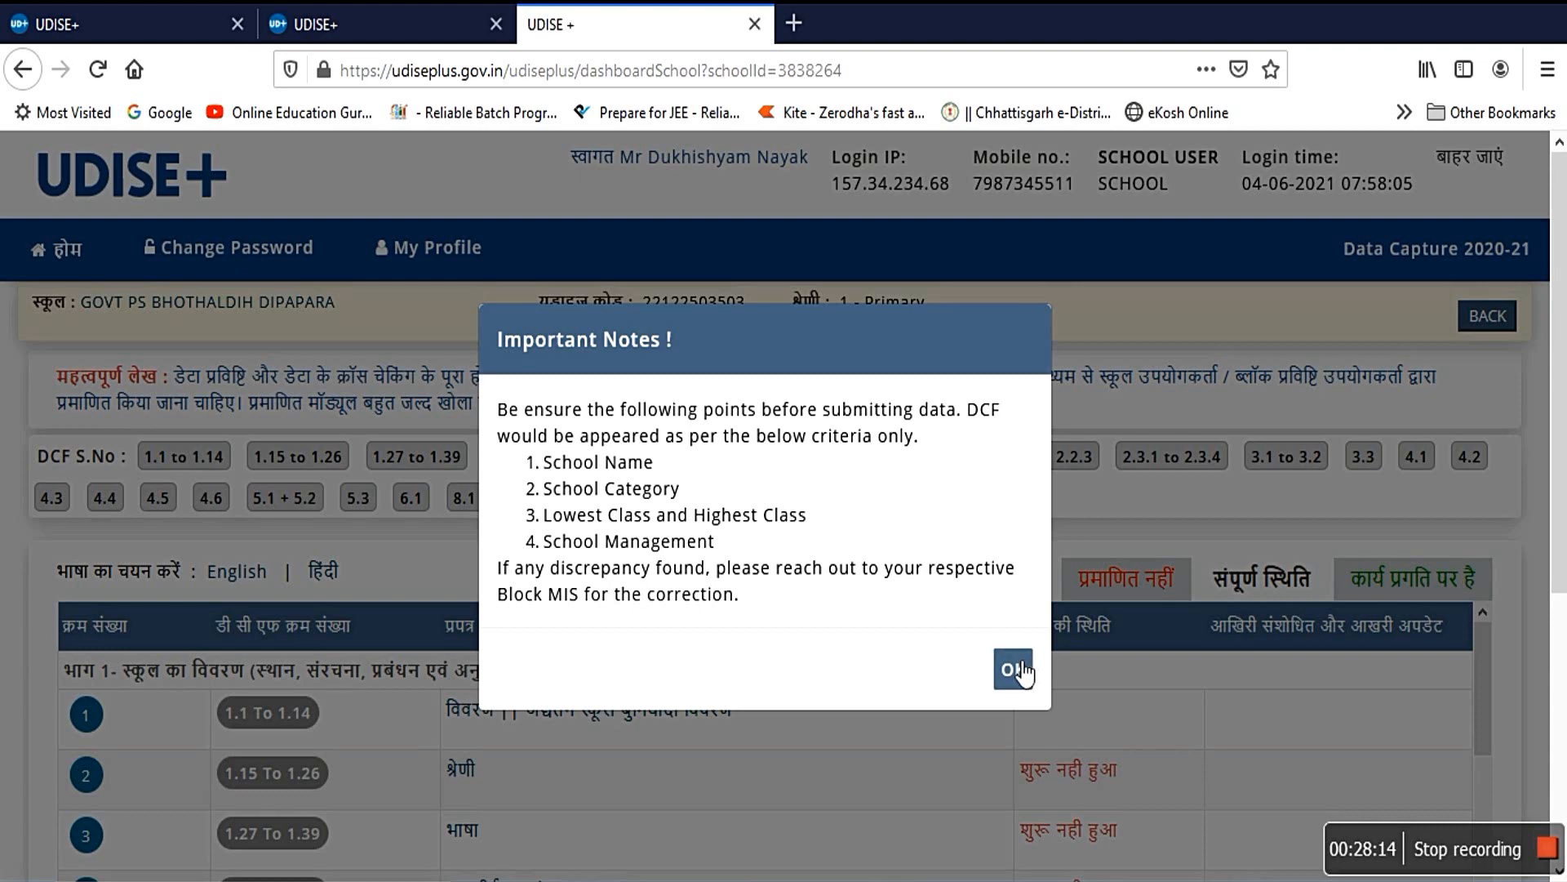
click(1030, 668)
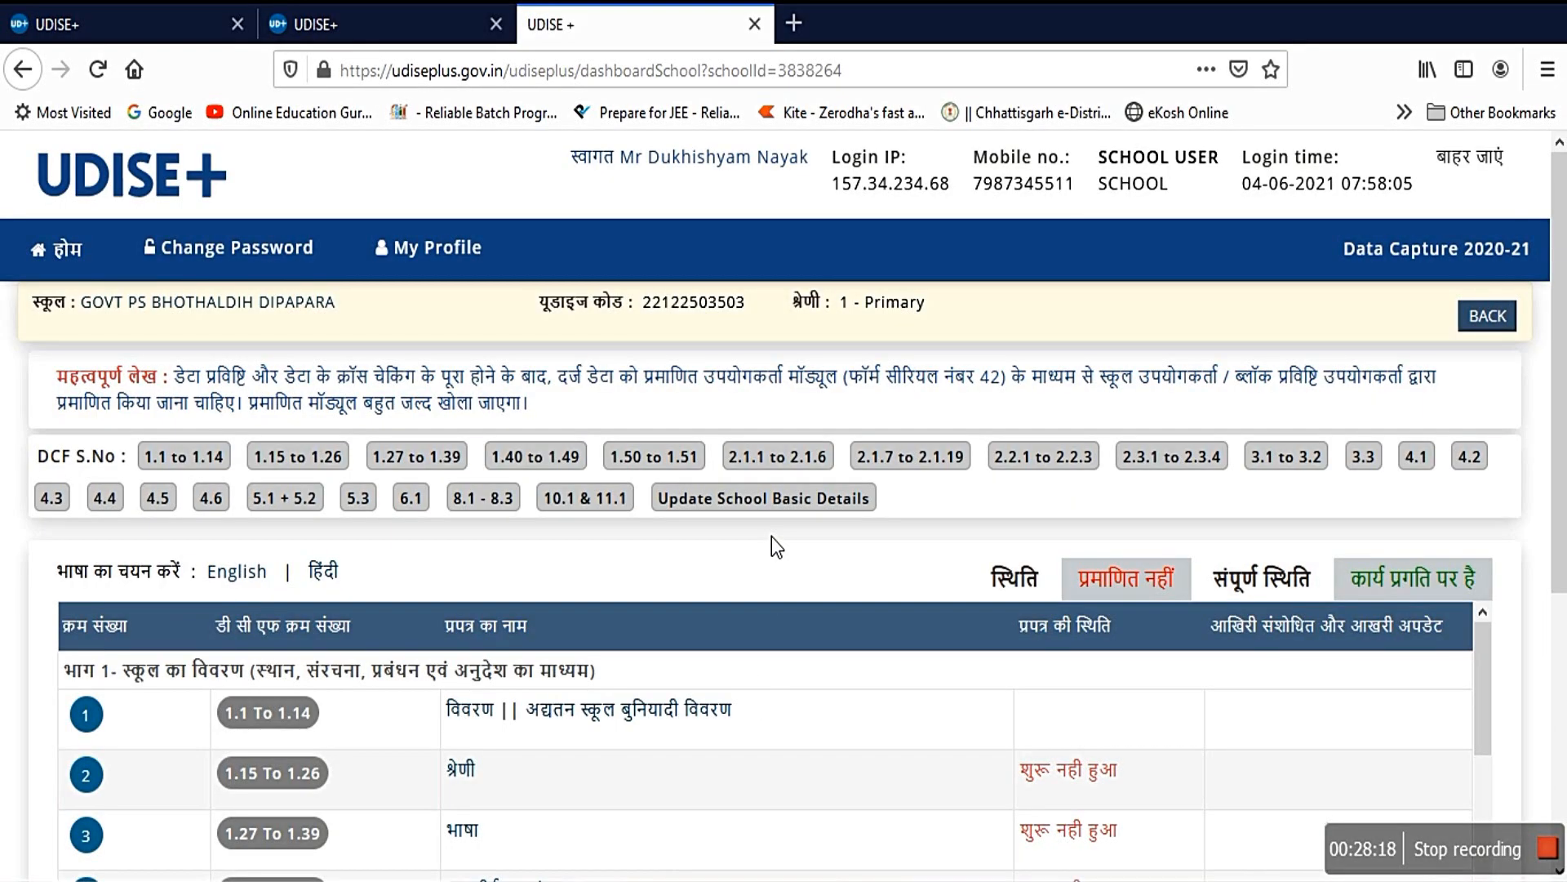
scroll(771, 543, down, 15)
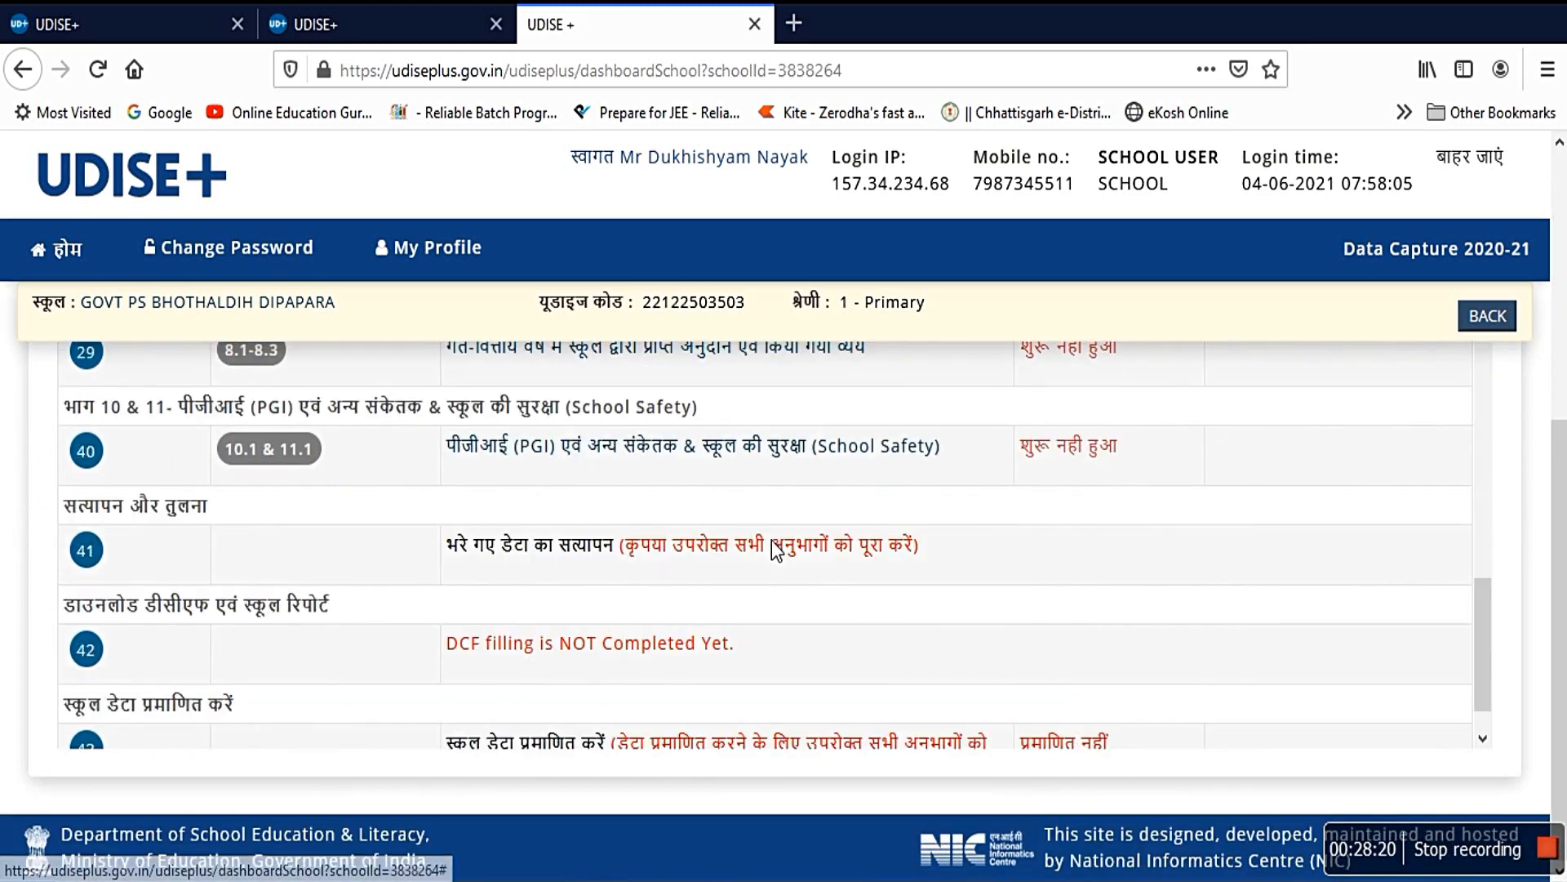
scroll(771, 541, down, 1)
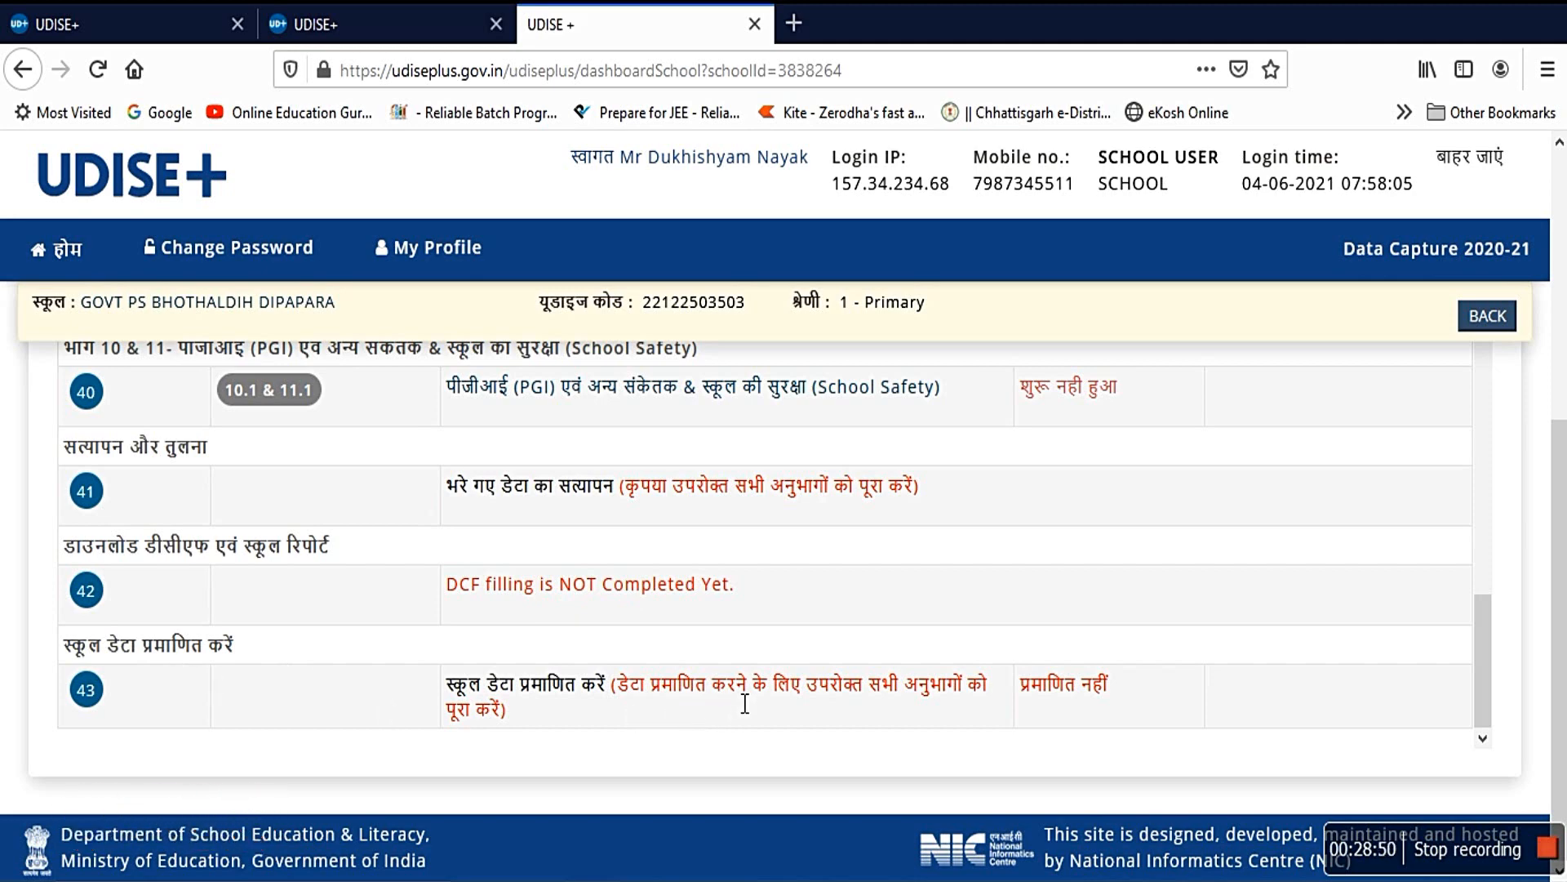
scroll(727, 698, up, 15)
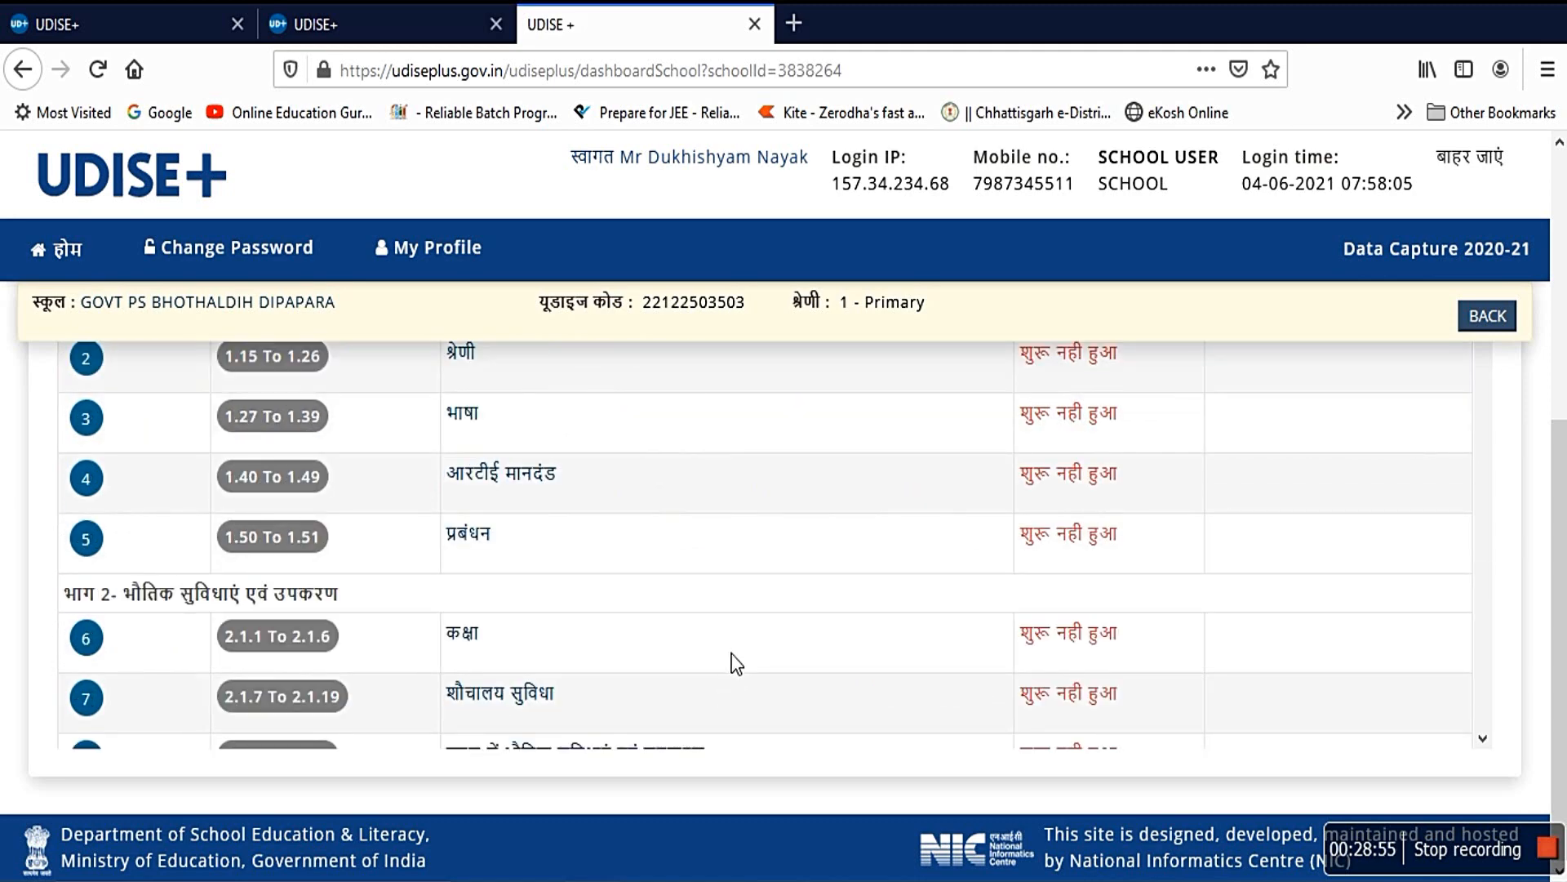
scroll(736, 653, up, 5)
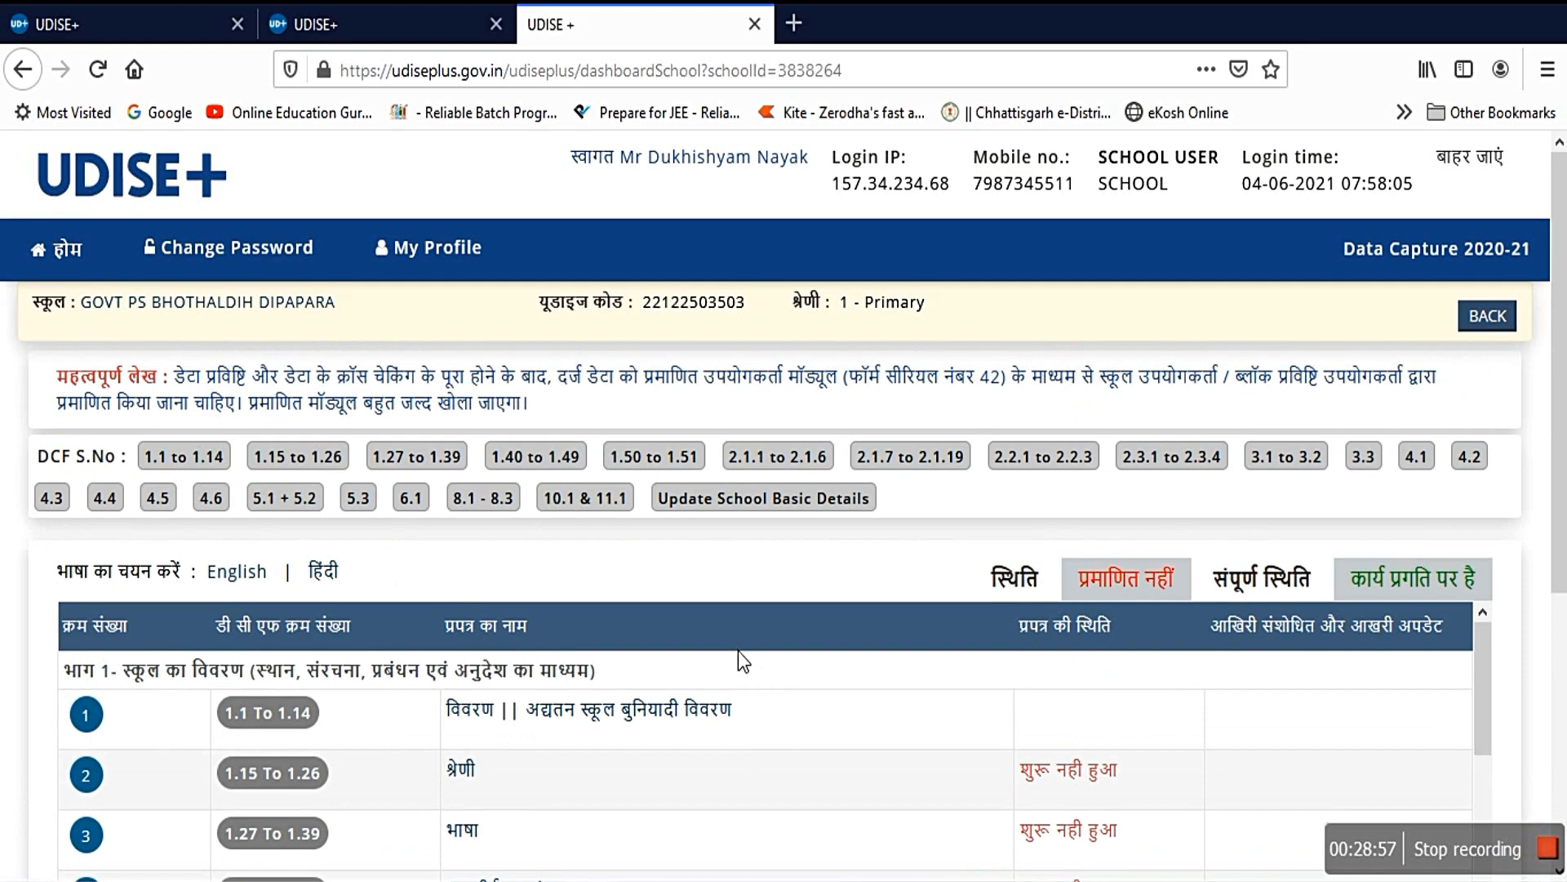